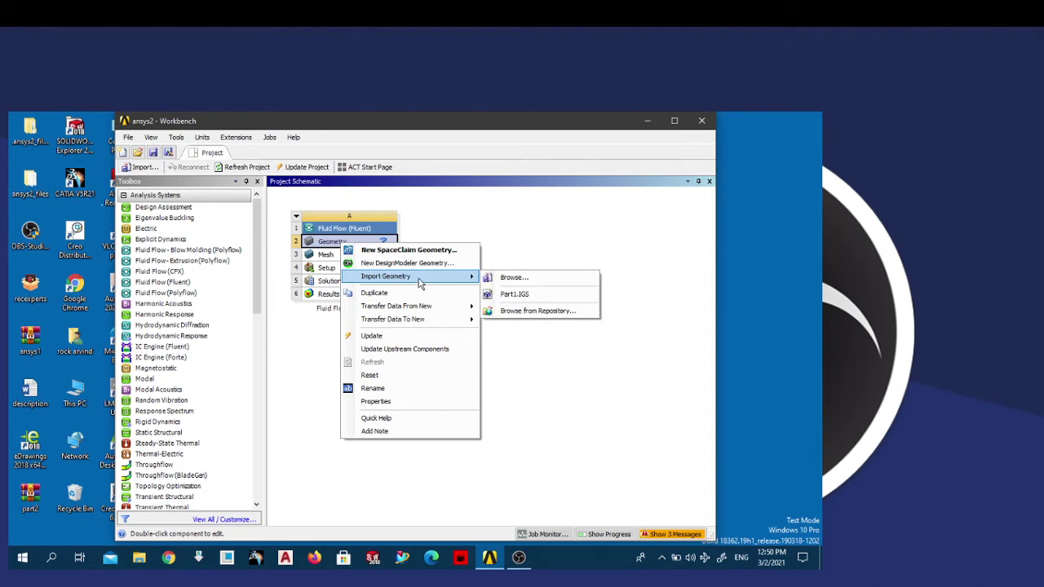
Step: Import Part2.IGS from the Desktop as the geometry of the Fluid Flow (Fluent) system
left_click(513, 277)
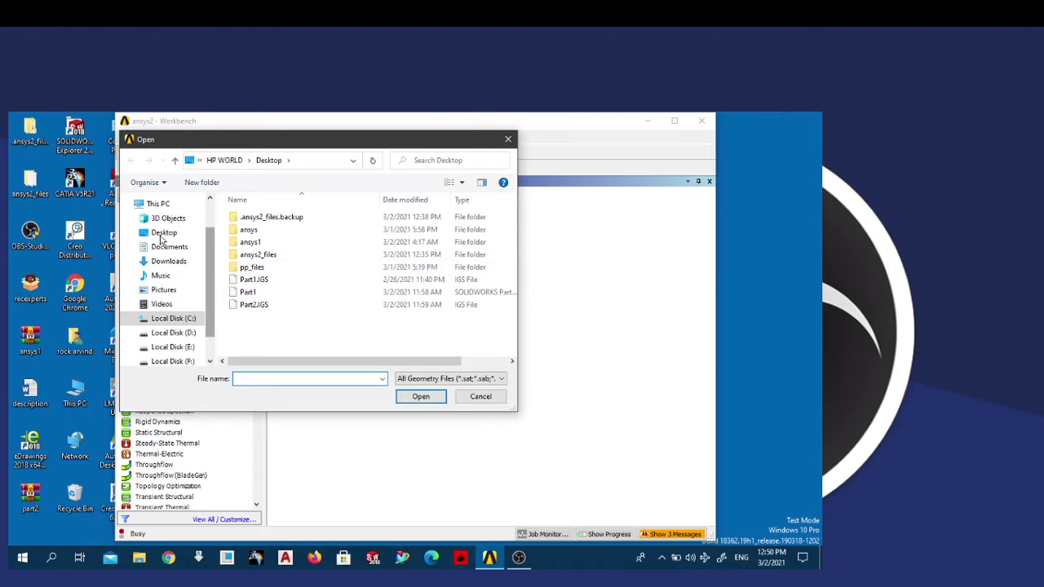
left_click(162, 234)
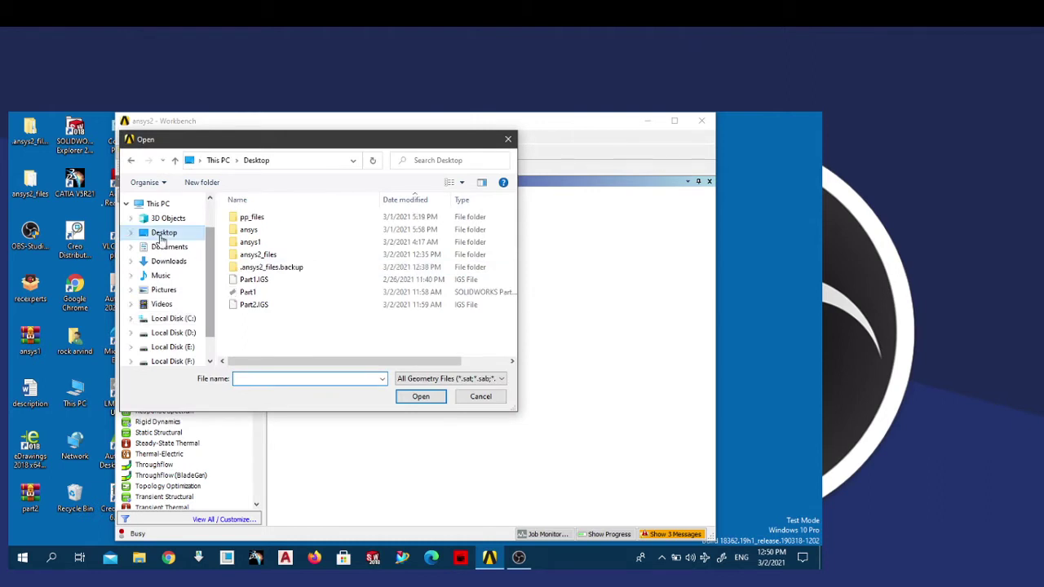
left_click(253, 305)
left_click(420, 398)
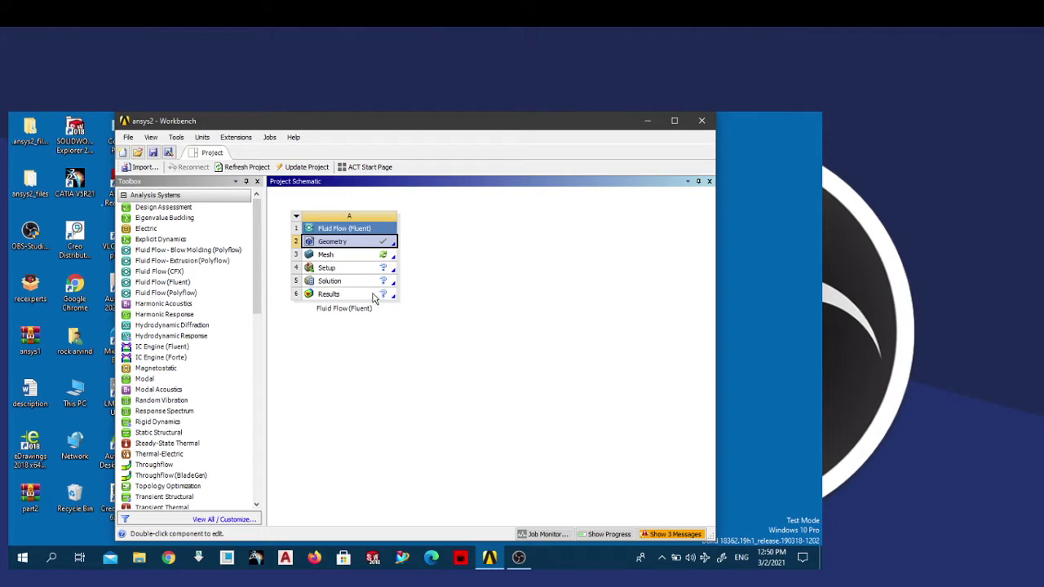
Step: Open the imported geometry in SpaceClaim, dismiss the welcome window, examine the curved part and close SpaceClaim
double_click(340, 245)
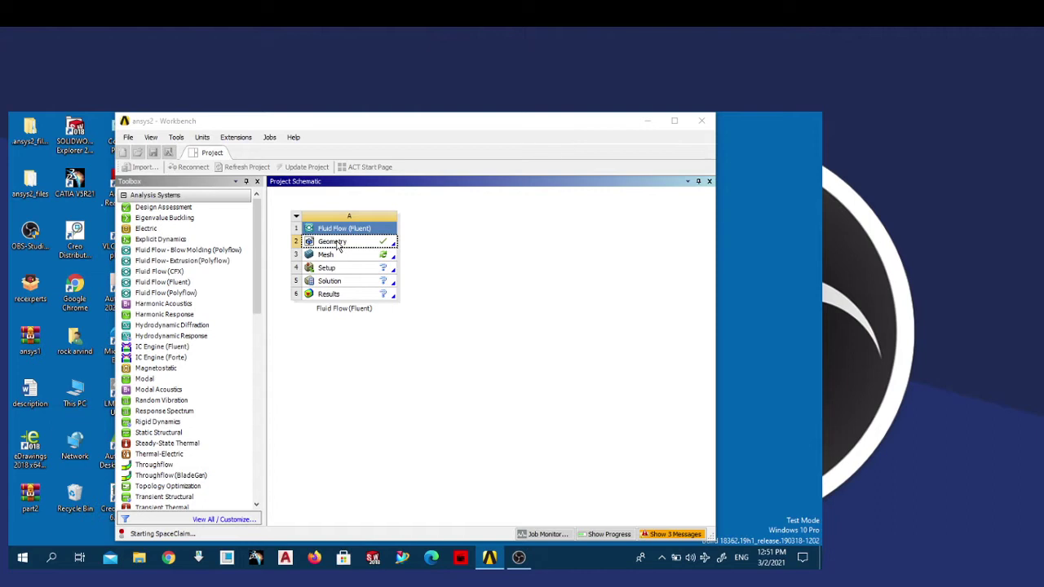
right_click(338, 244)
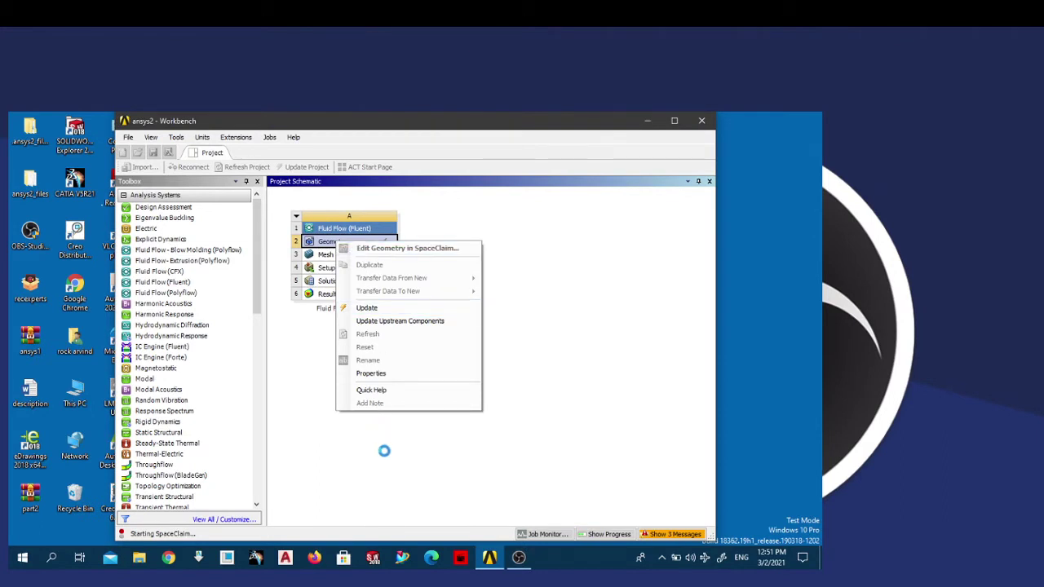
left_click(674, 120)
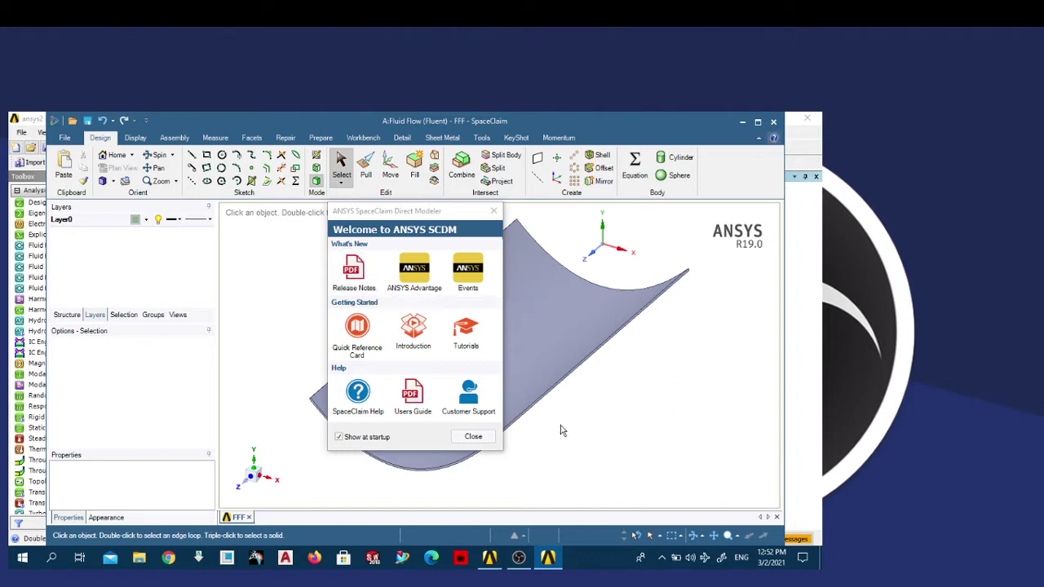
left_click(473, 437)
middle_click_drag(506, 408, 779, 122)
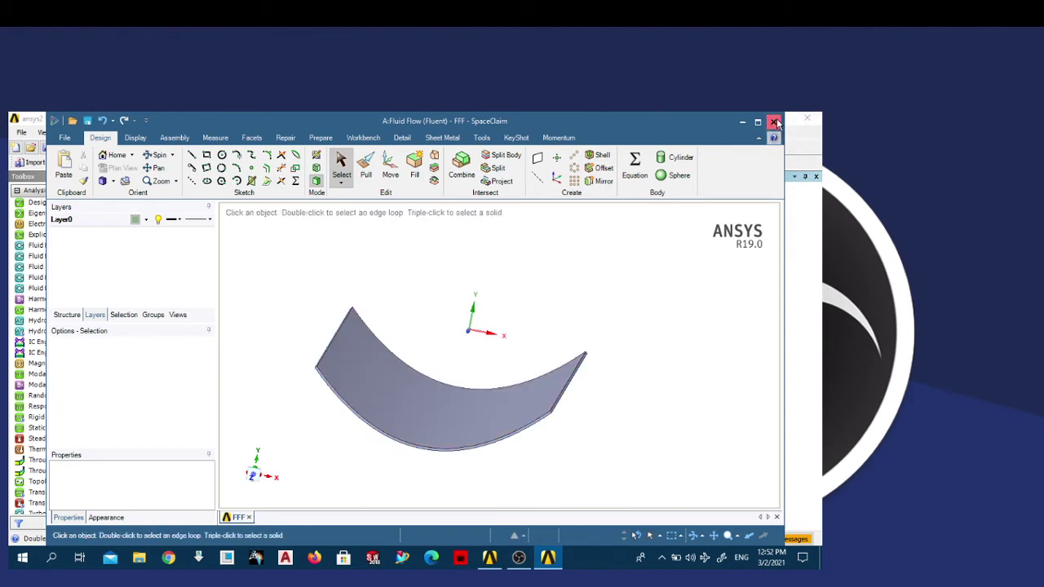
left_click(774, 121)
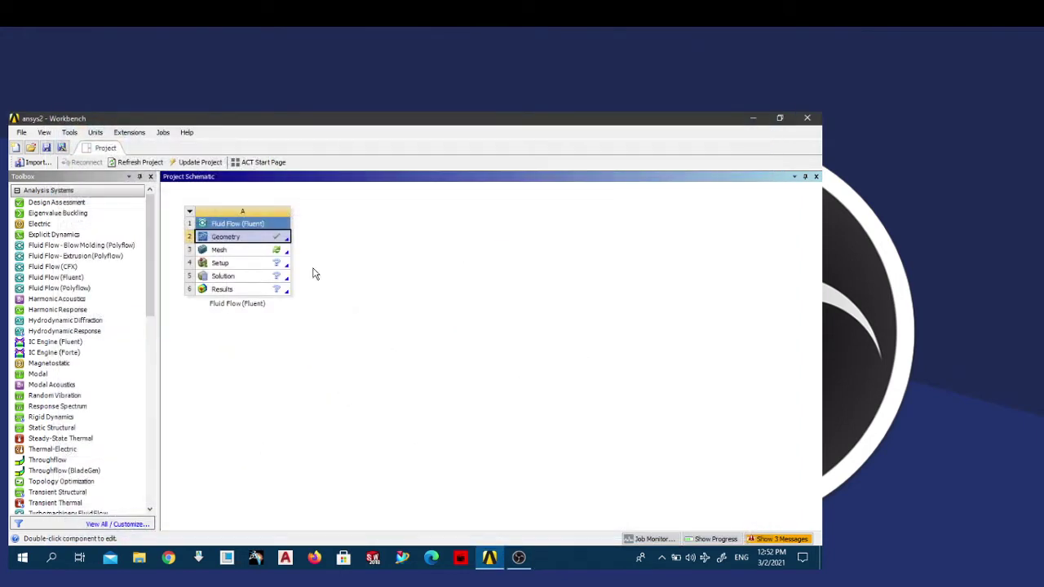
Step: Open the geometry in DesignModeler and generate the imported curved part
right_click(245, 243)
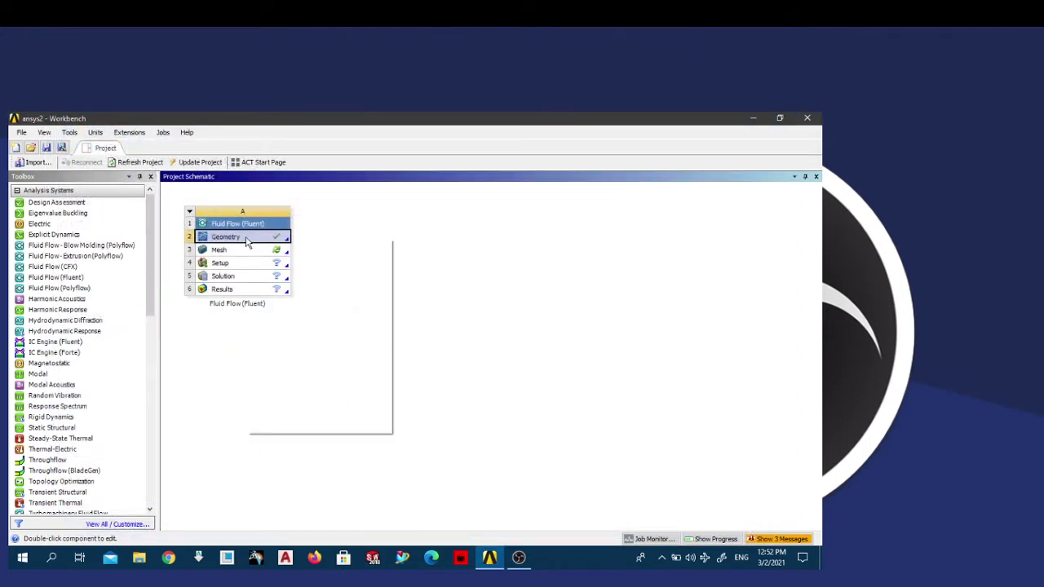
left_click(286, 257)
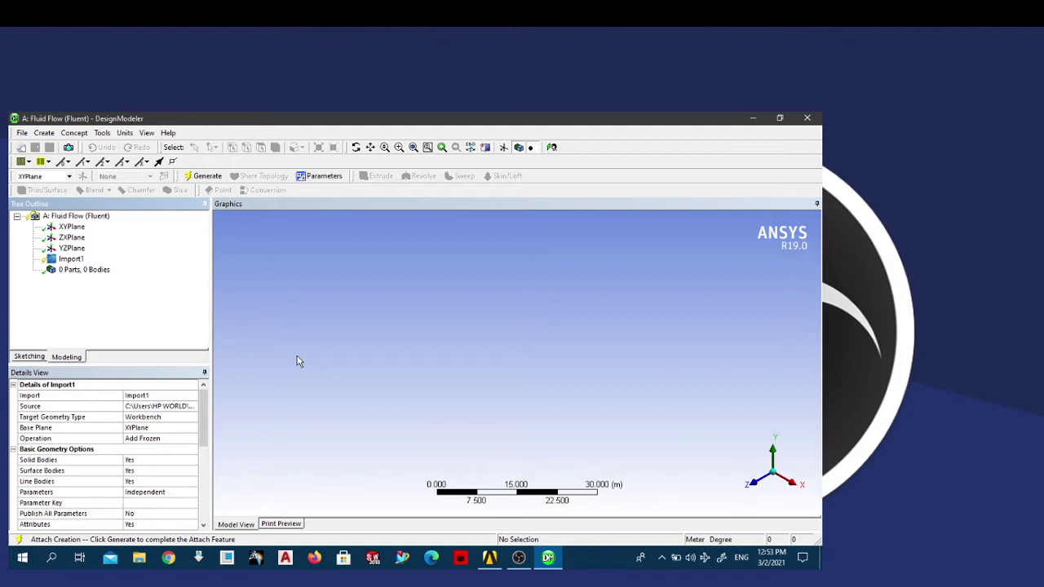
left_click(203, 176)
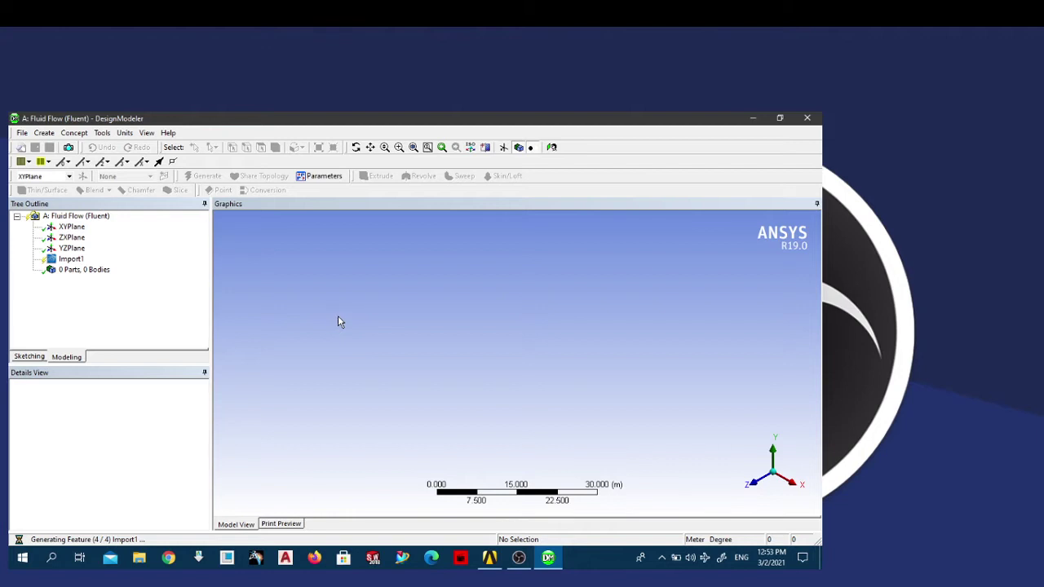
middle_click_drag(337, 323, 356, 339)
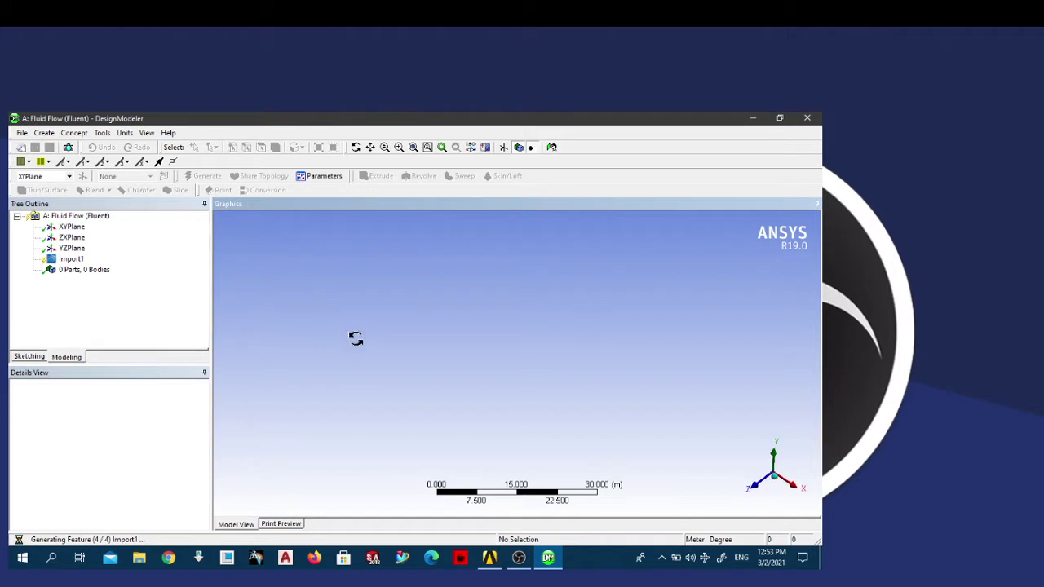
left_click(29, 357)
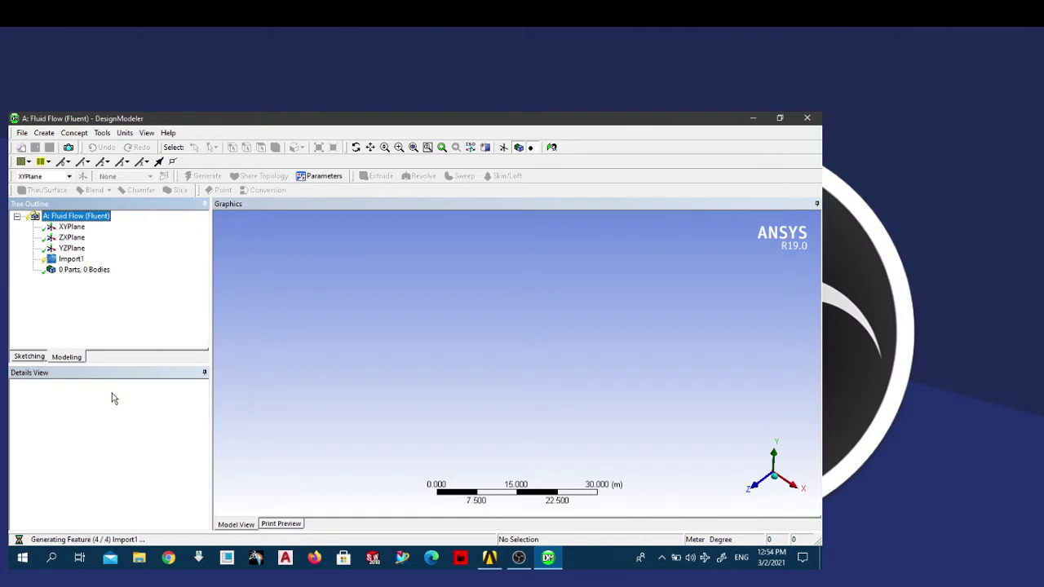
left_click(393, 383)
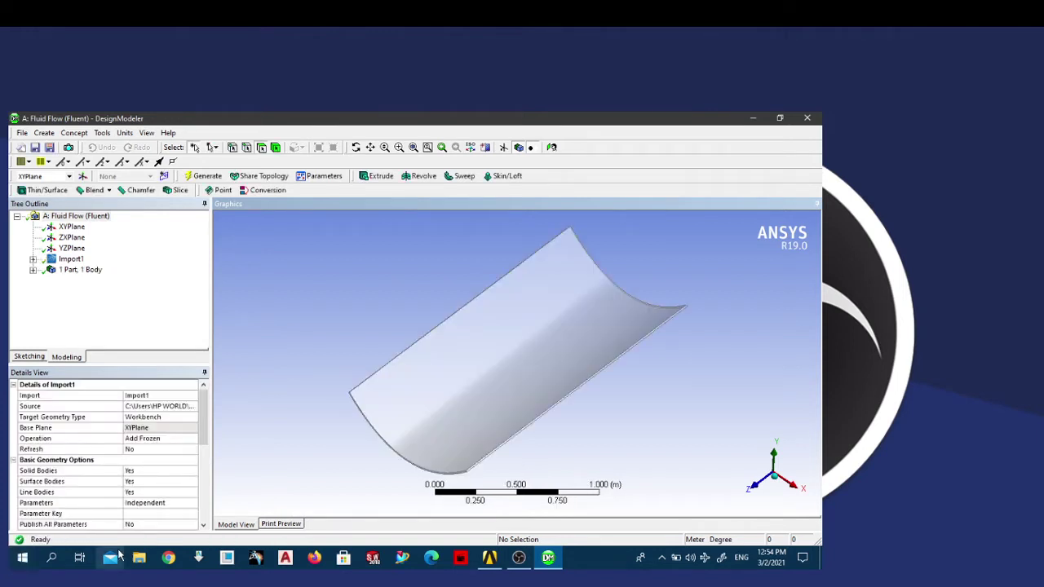
middle_click_drag(260, 448, 320, 447)
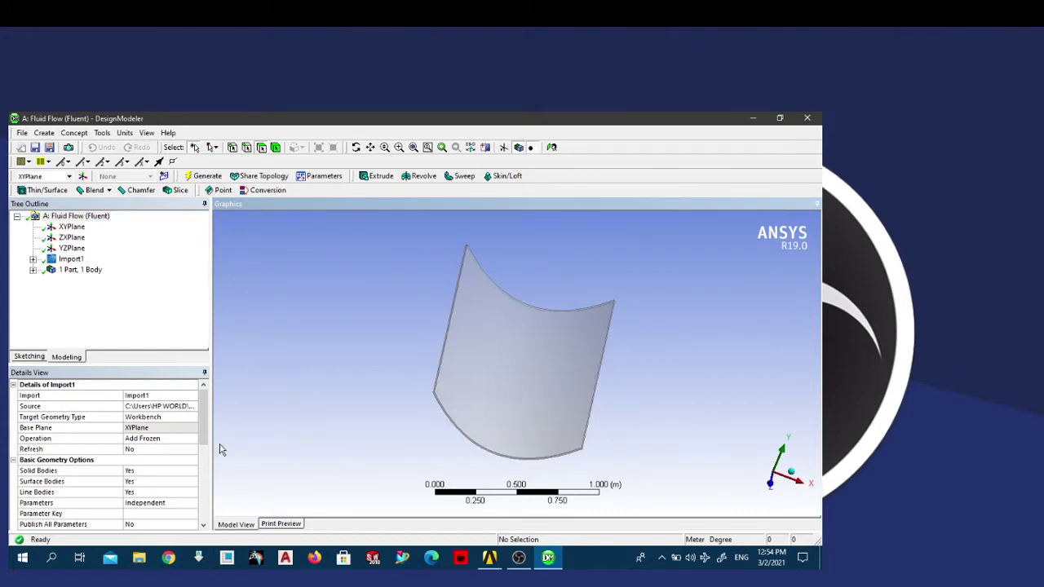
Step: Set the import feature's operation to Add Material and regenerate it
left_click(151, 397)
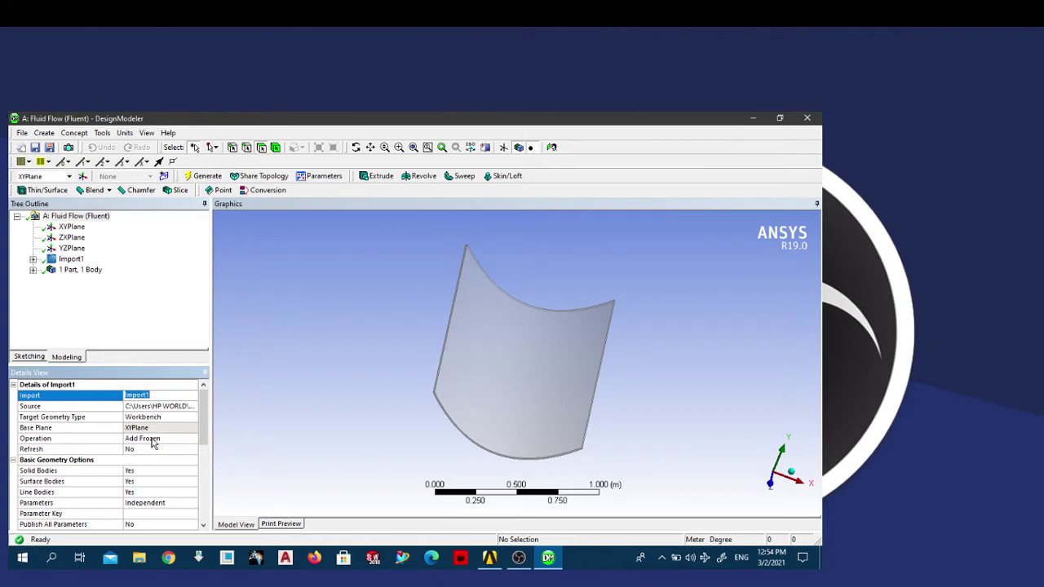
left_click(154, 439)
left_click(154, 441)
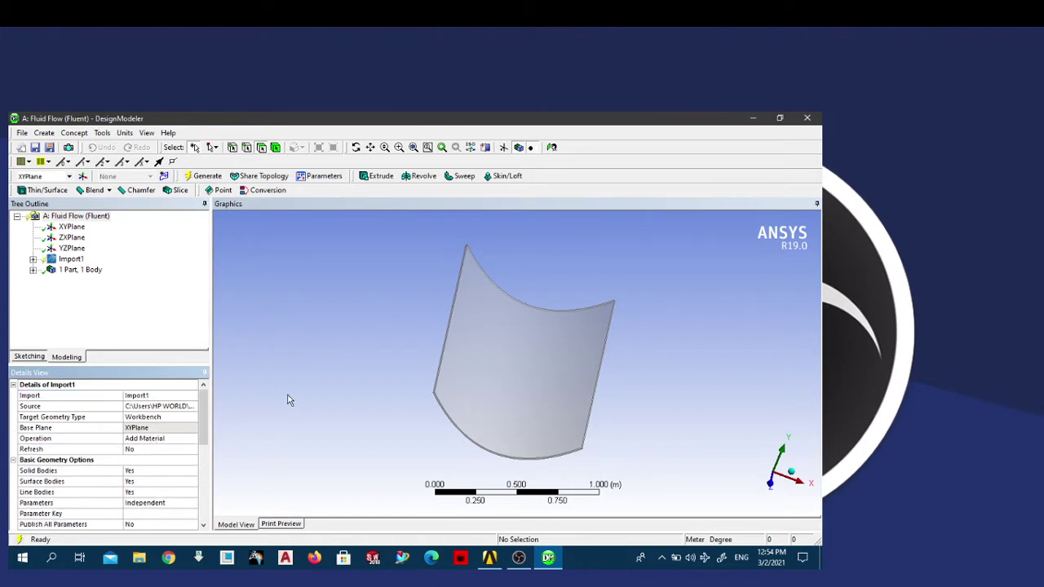
middle_click_drag(288, 400, 161, 332)
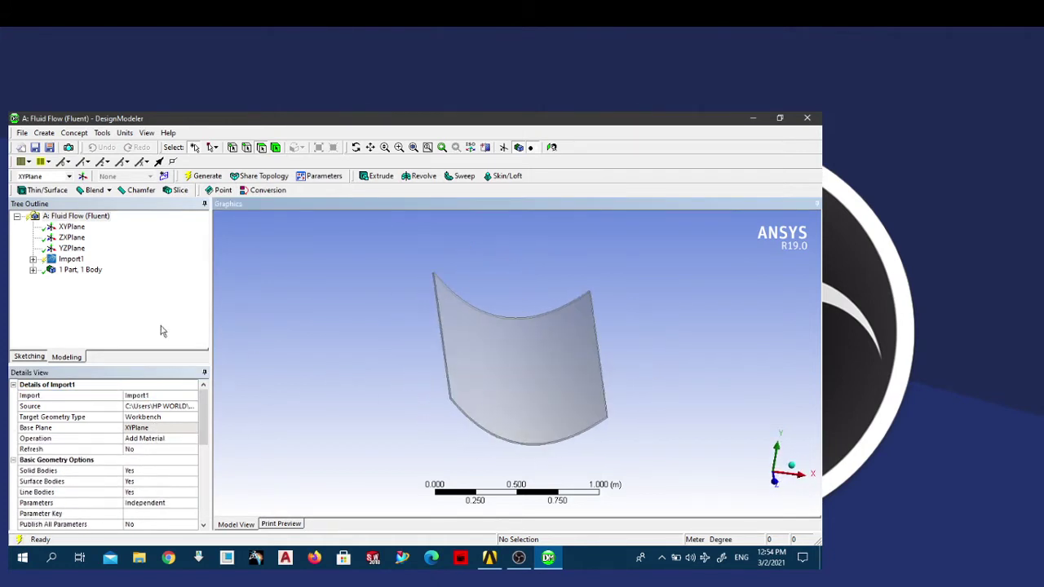
left_click(70, 260)
right_click(70, 263)
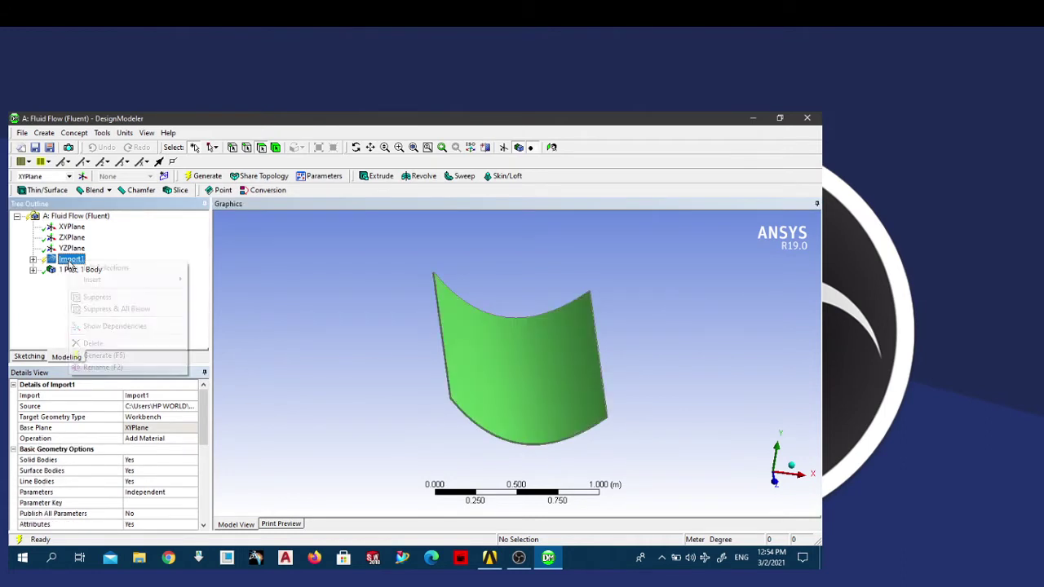
left_click(100, 356)
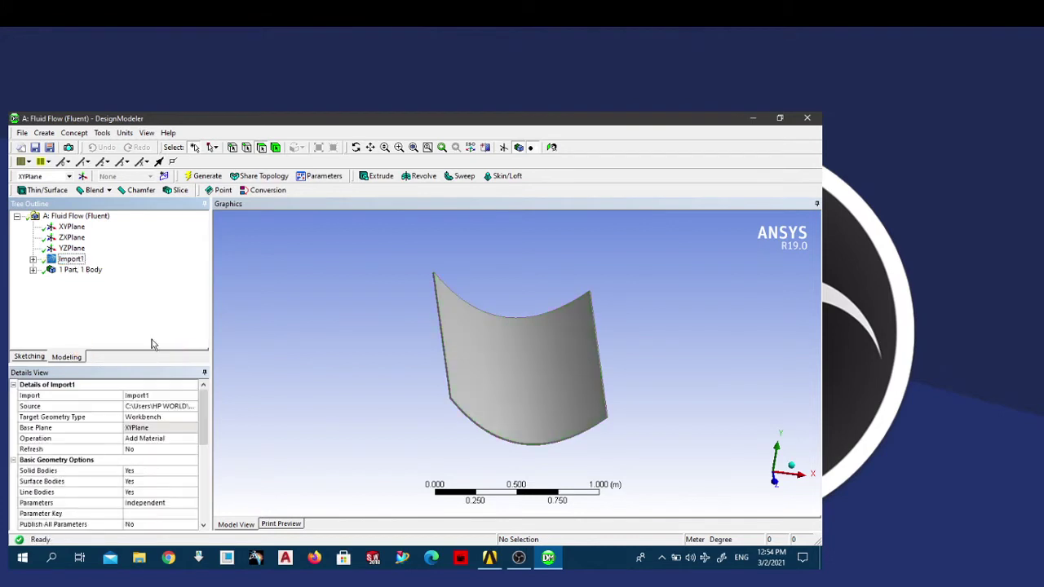
Step: Create a new sketch on the XYPlane and switch to sketching with the circle drawing tools at hand
left_click(71, 227)
middle_click_drag(351, 354, 557, 443)
left_click(164, 177)
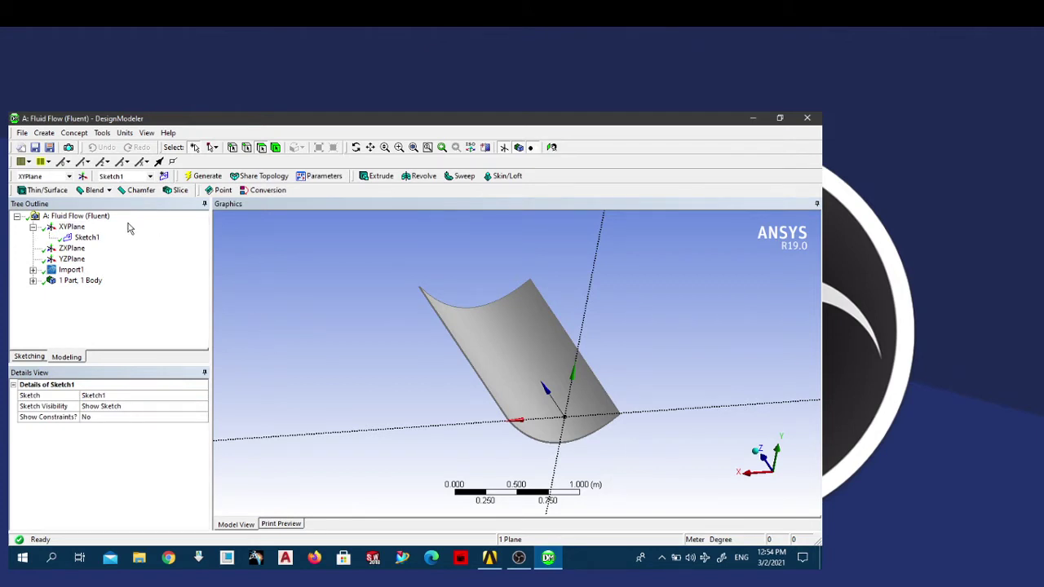
left_click(552, 147)
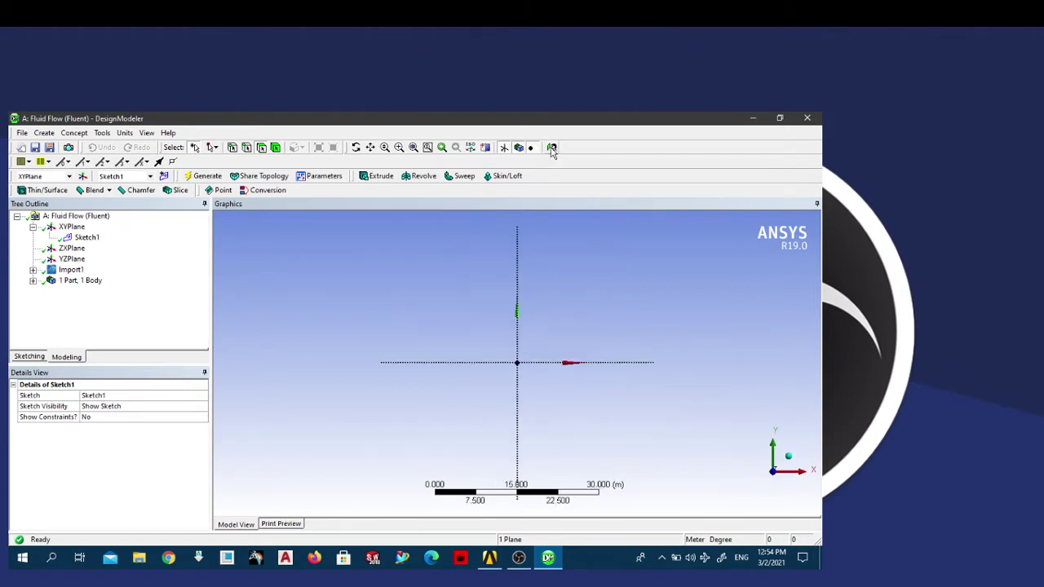
left_click(526, 382)
scroll(522, 367, "up", 8)
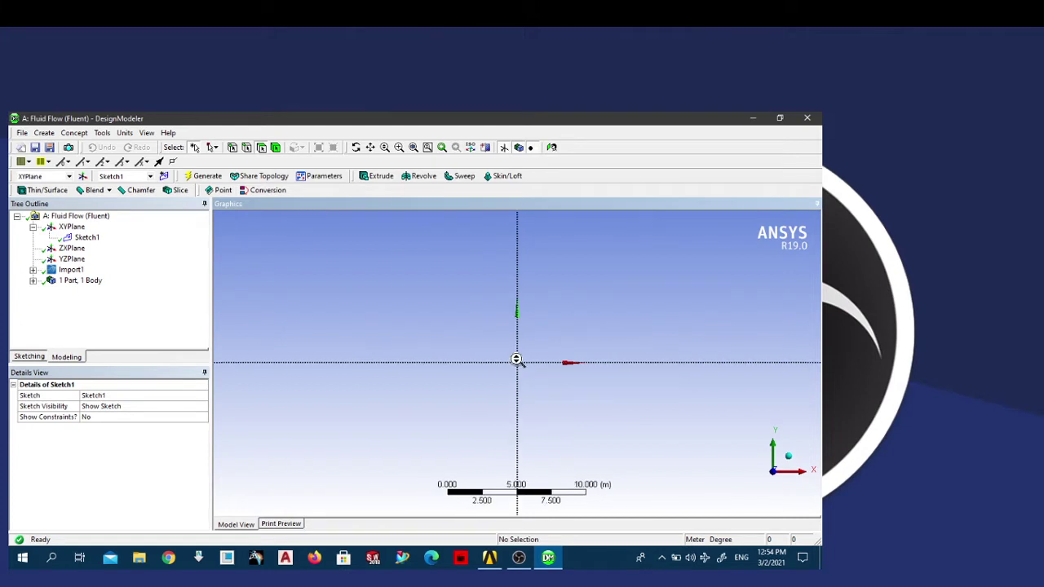
scroll(522, 384, "up", 10)
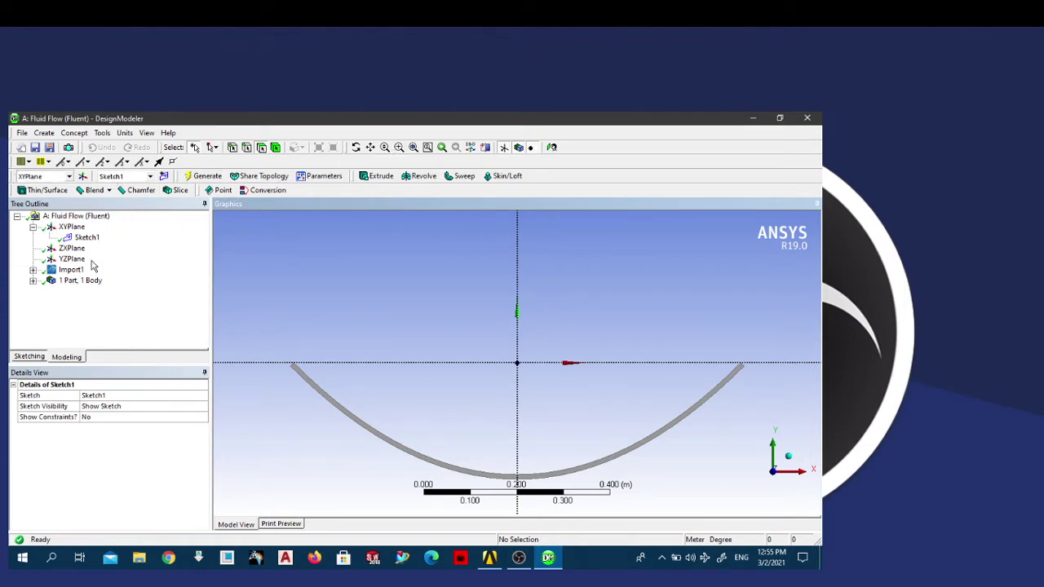
left_click(33, 357)
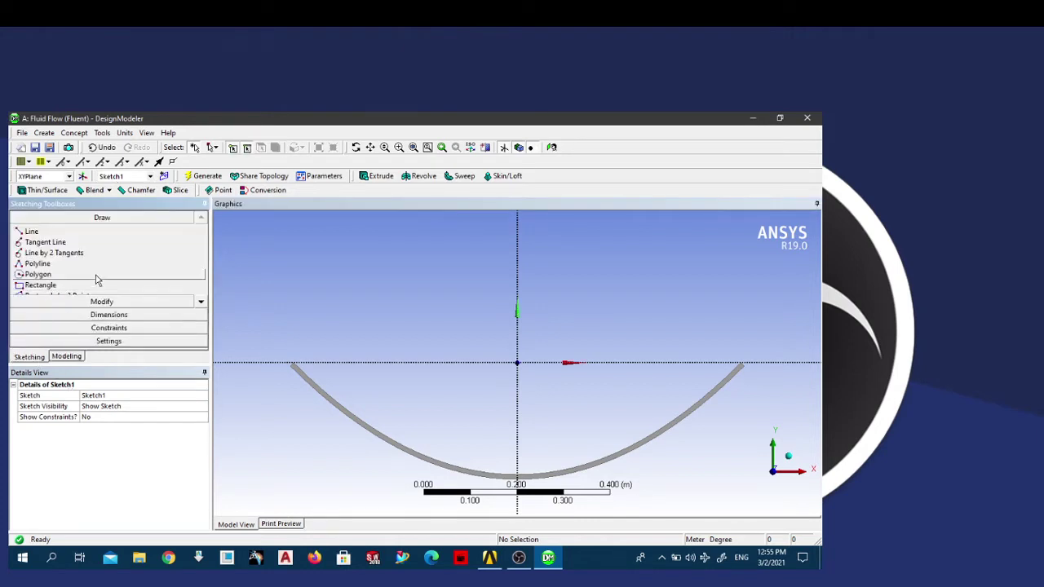
left_click(201, 302)
left_click(202, 303)
left_click(202, 302)
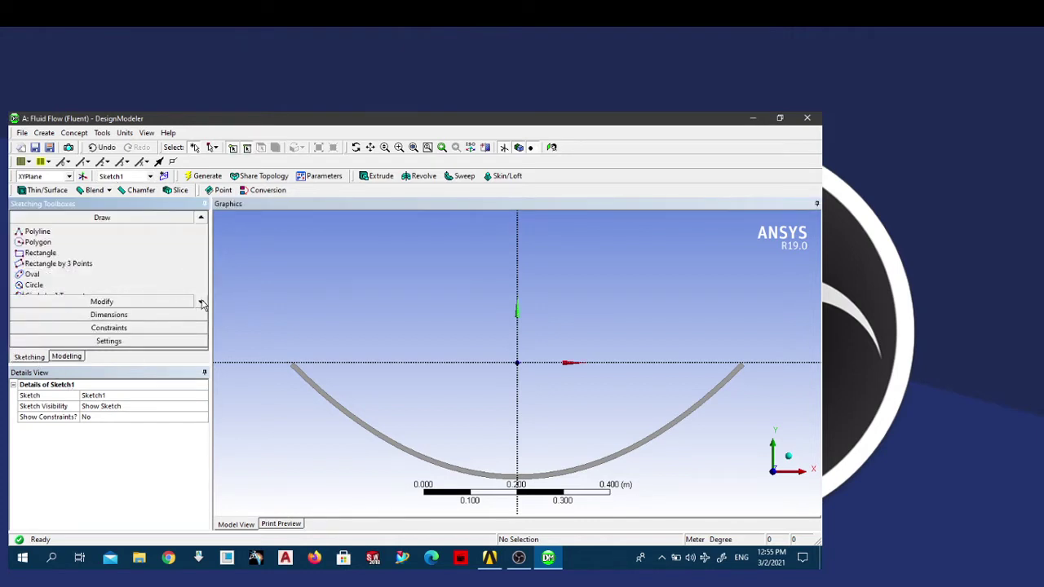
left_click(201, 302)
left_click(34, 275)
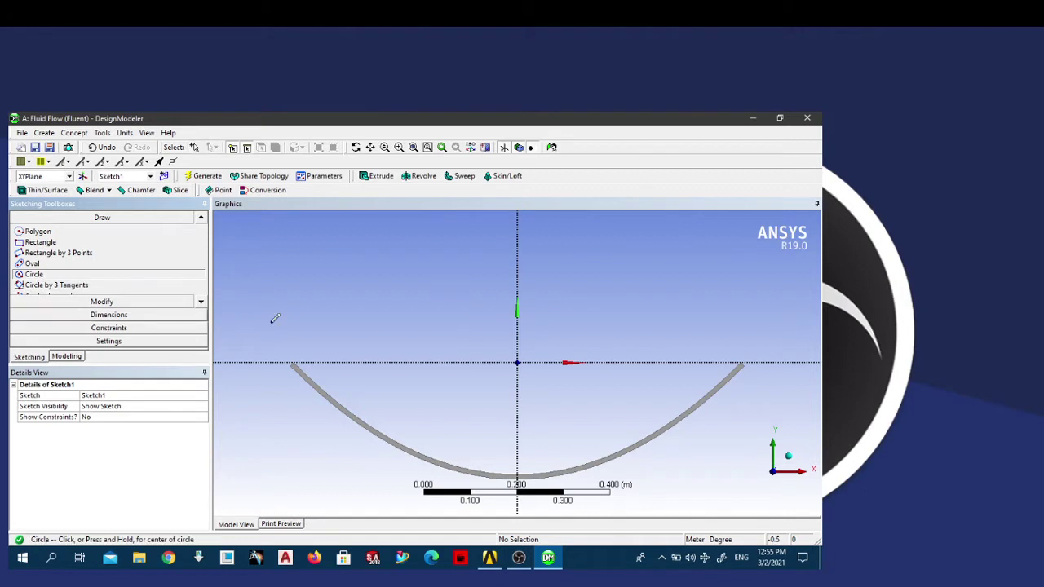
left_click(517, 384)
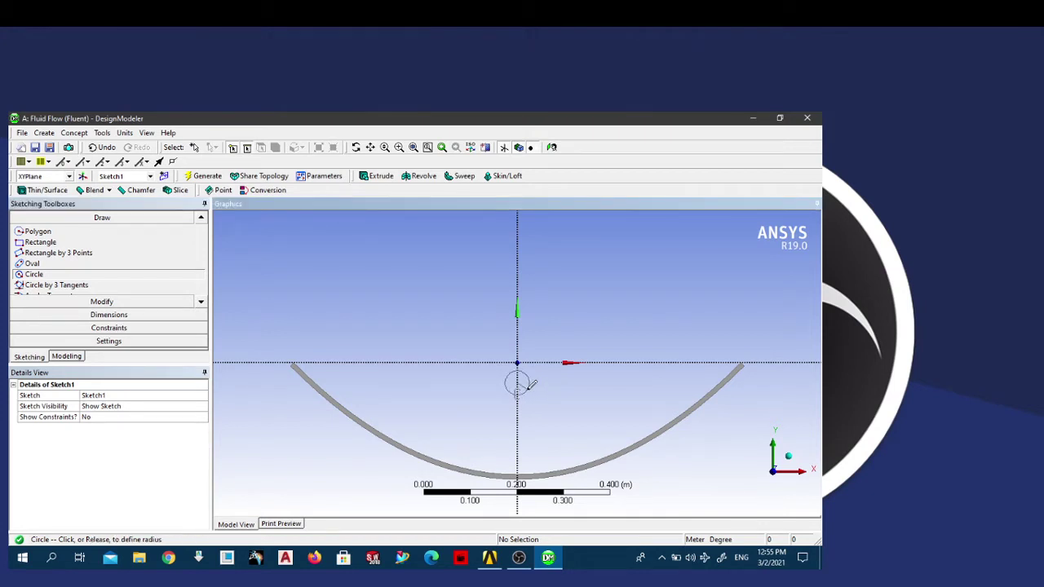
key("Escape")
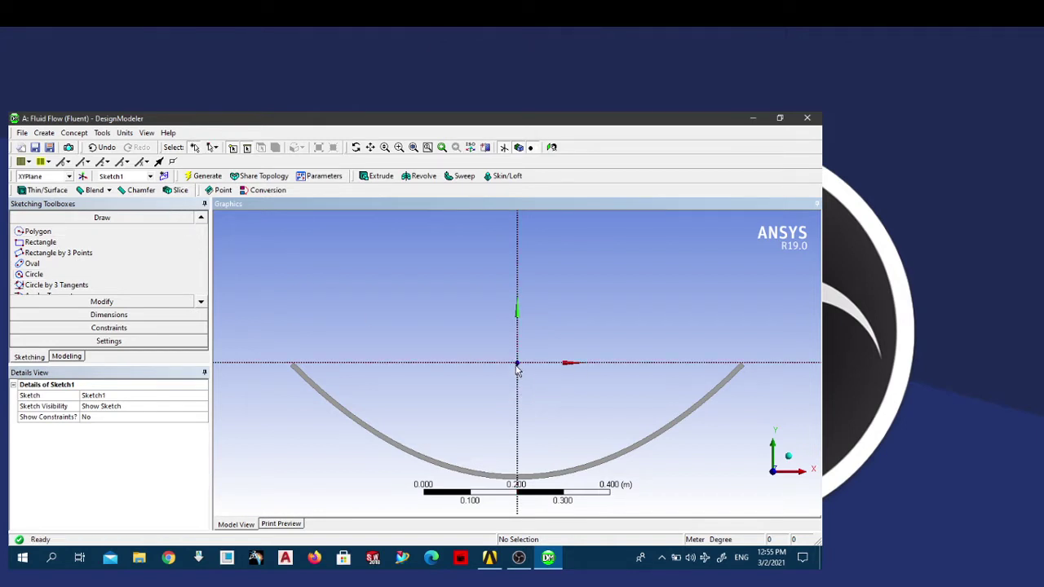
left_click(530, 375)
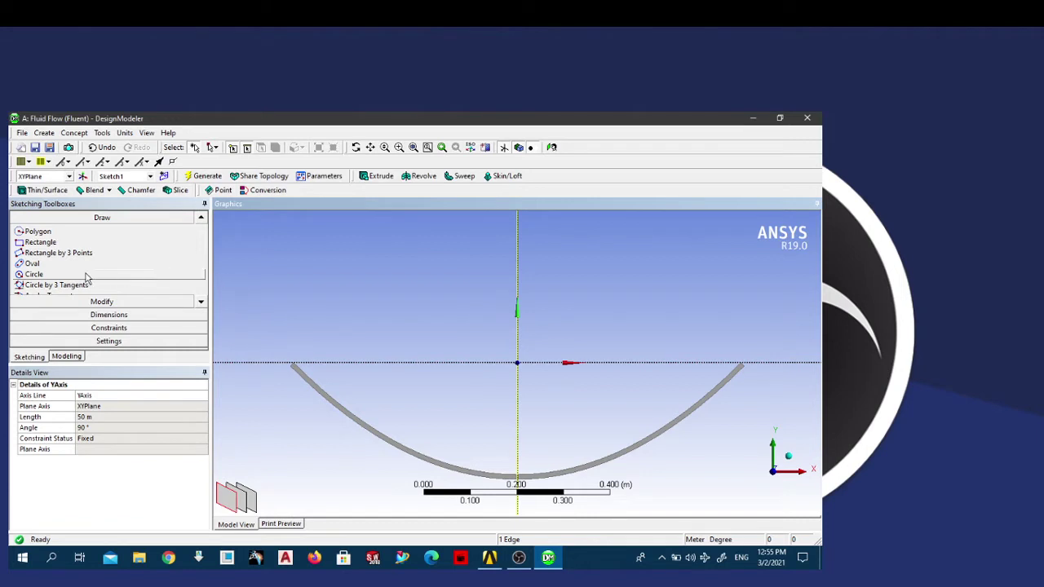
Step: Draw two concentric circles centred on the origin above the curved plate, the second one inside the first
left_click(55, 275)
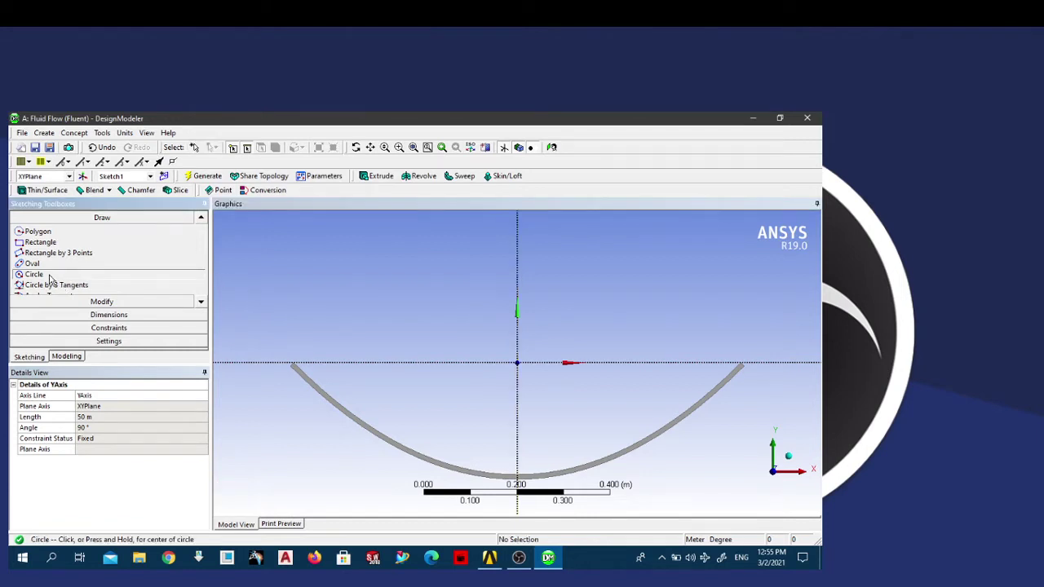
left_click(517, 363)
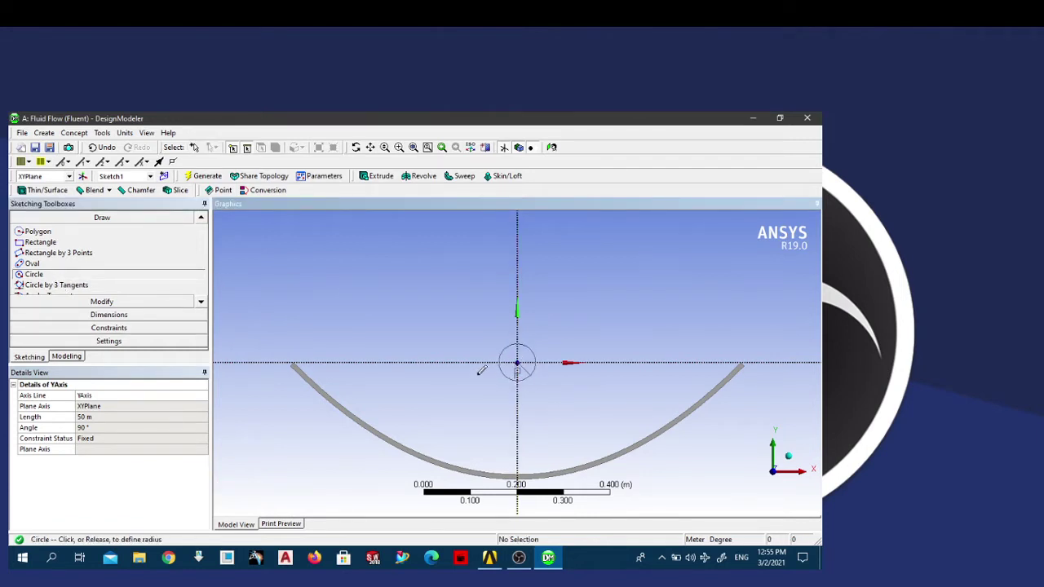
left_click(500, 366)
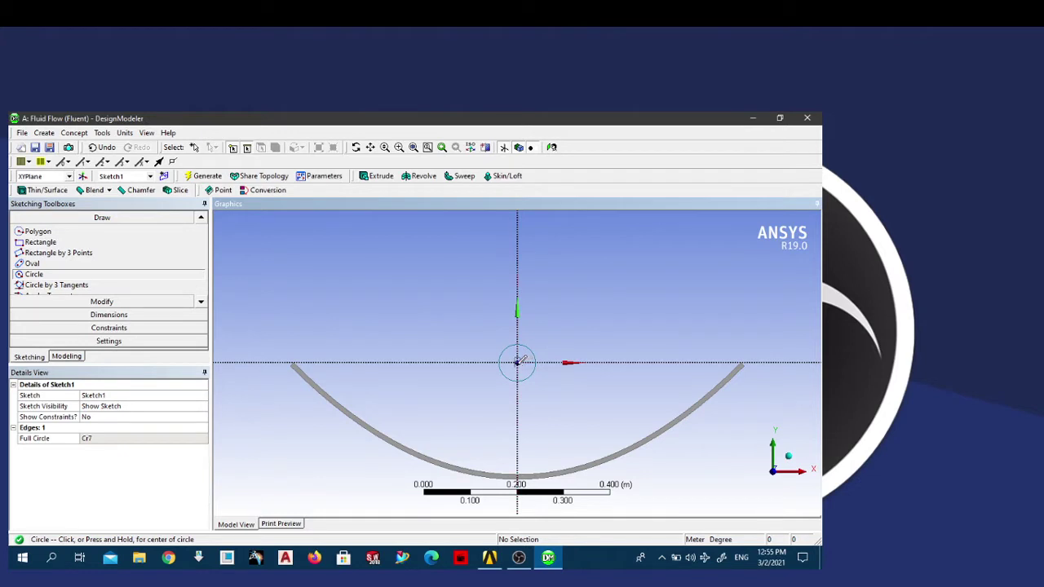
left_click(519, 361)
left_click(527, 364)
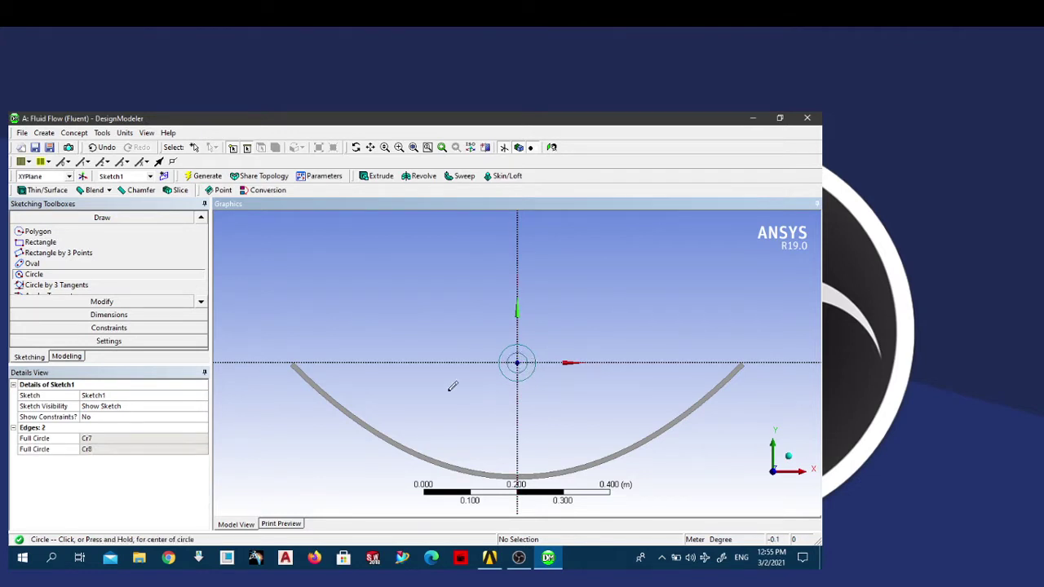
Step: Add general diameter dimensions to the outer circle and the inner circle of the sketch
left_click(113, 316)
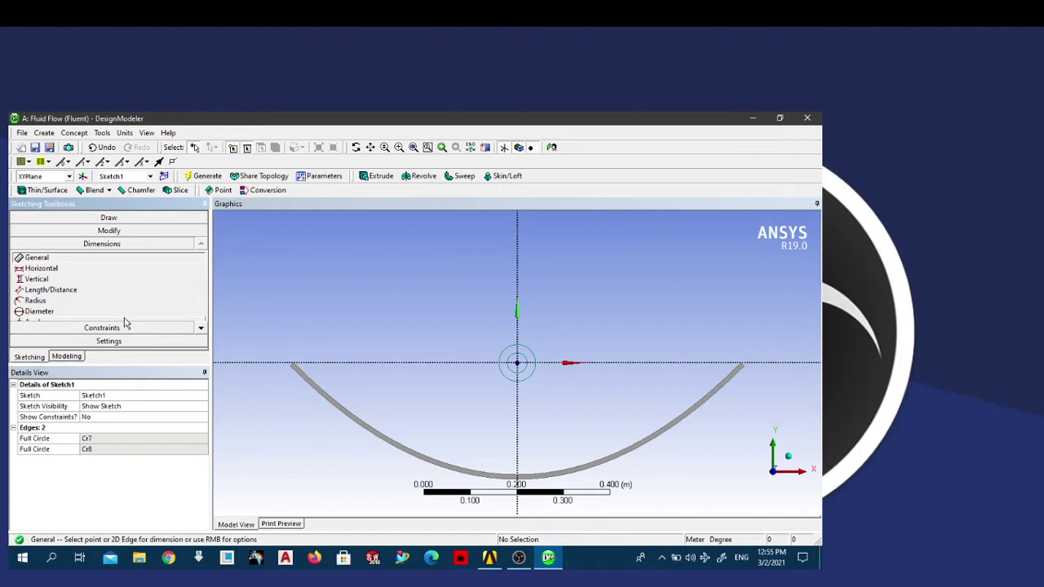
left_click(535, 374)
left_click(597, 326)
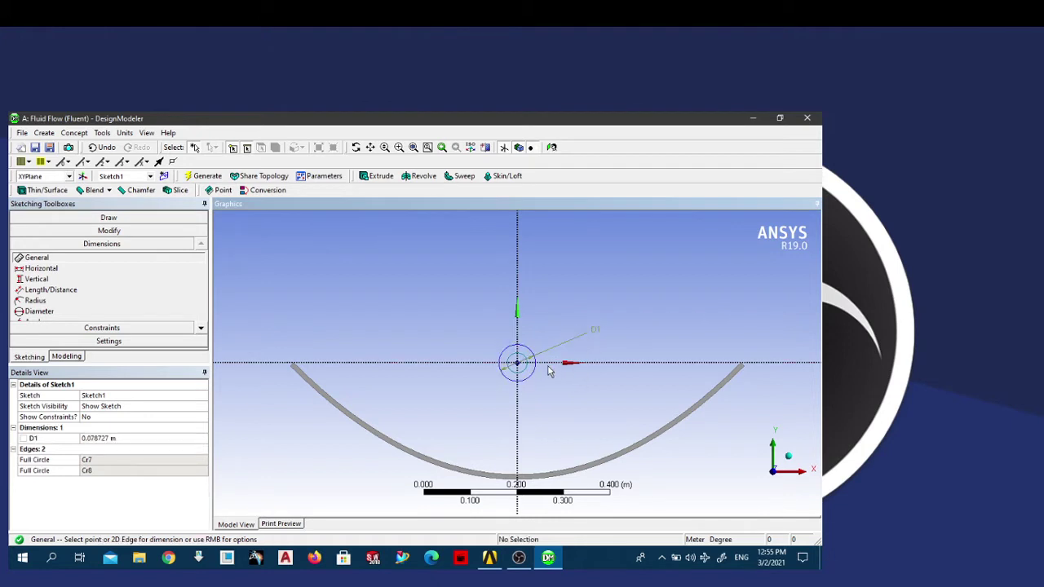
left_click(539, 377)
left_click(560, 397)
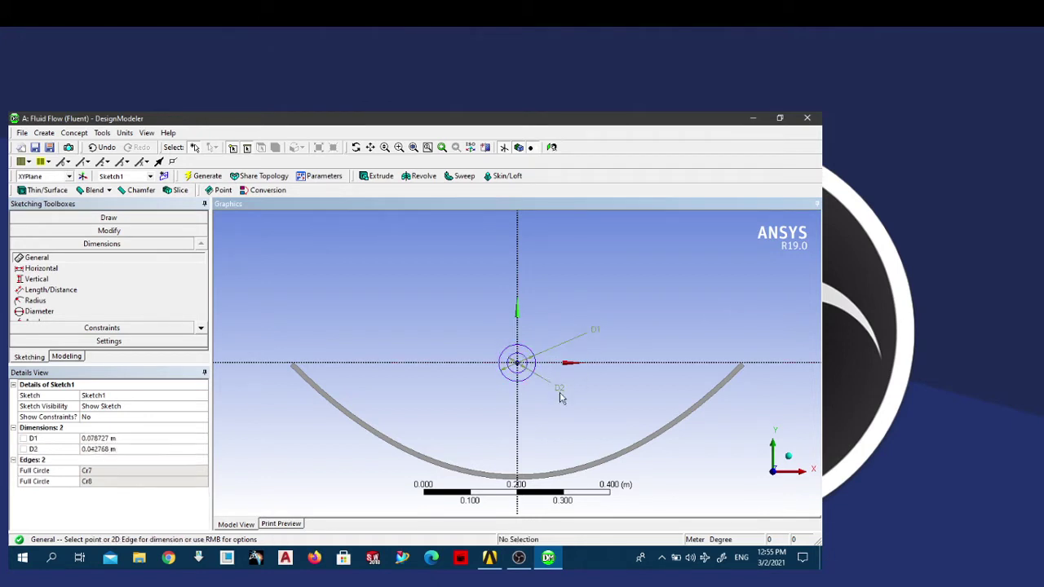
Step: Set the circle diameter D1 to 0.013 m and the circle diameter D2 to 0.016 m
left_click(113, 439)
double_click(118, 439)
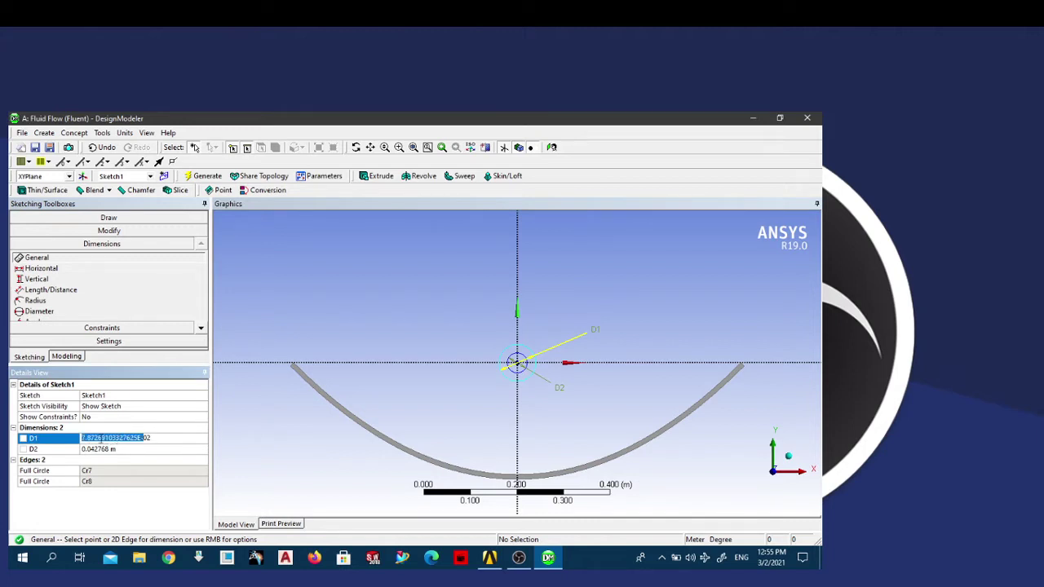
left_click(64, 443)
left_click(64, 443)
type("0.013")
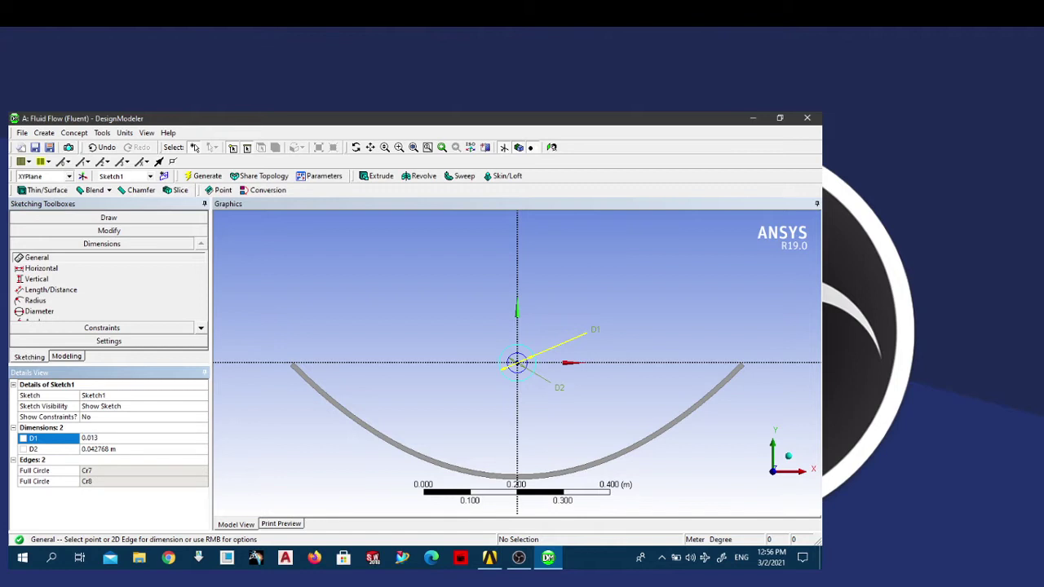
left_click(98, 449)
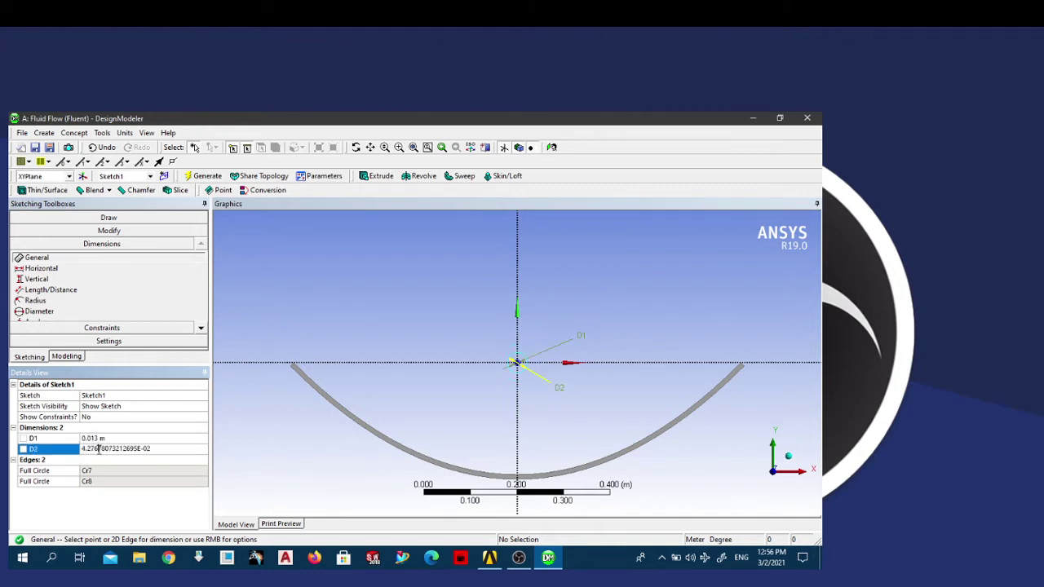
left_click(46, 456)
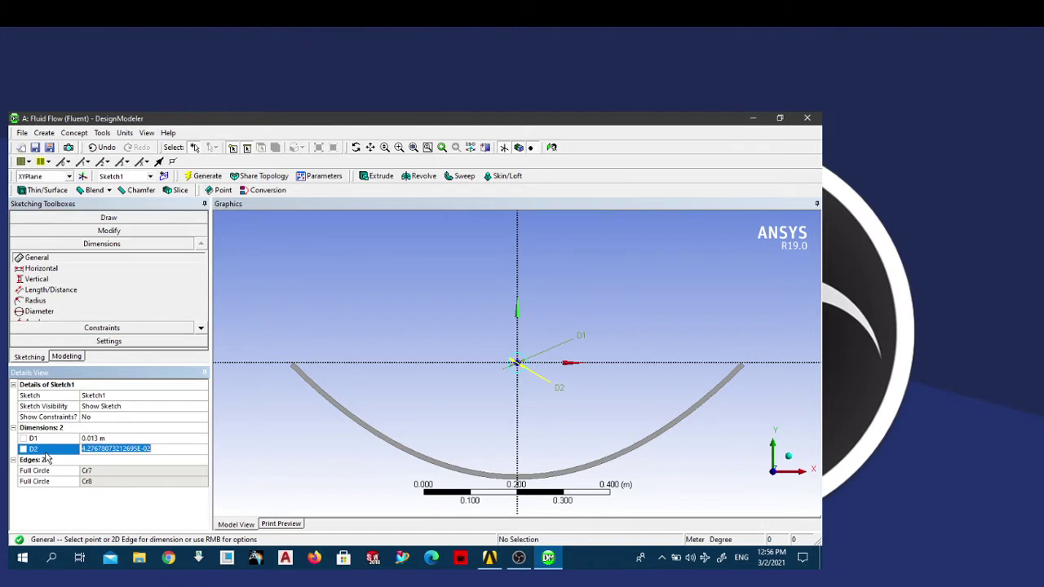
type("0.016")
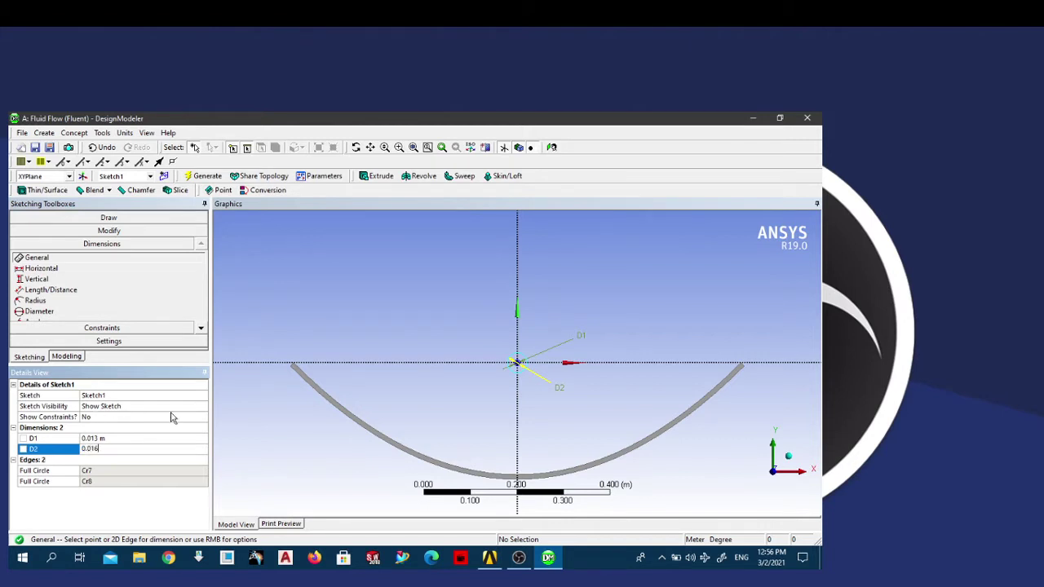
left_click(230, 441)
Step: Extrude the concentric-circle sketch 2 m in the normal direction and generate the tube above the trough
middle_click_drag(240, 439, 329, 394)
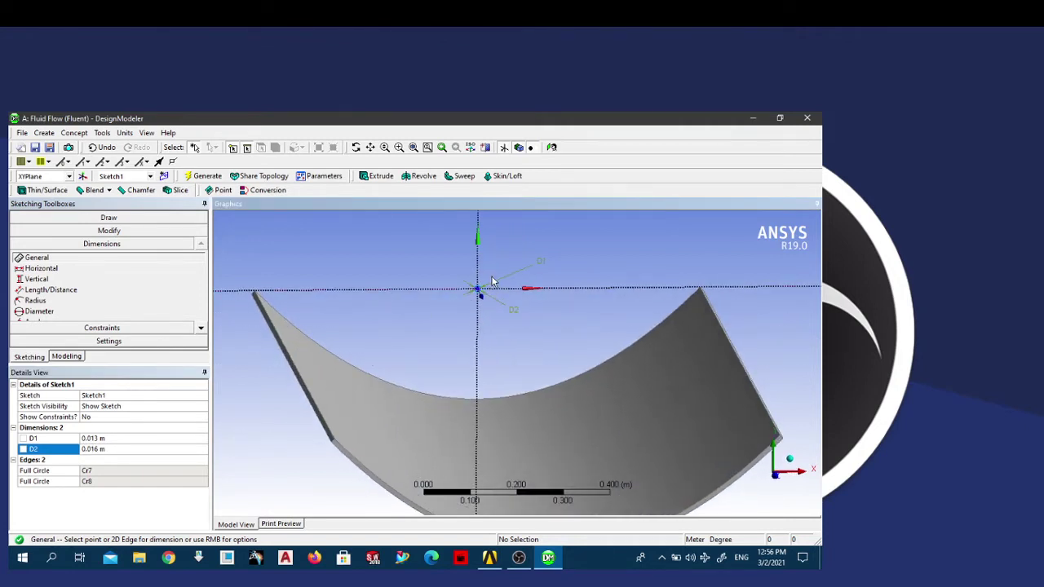
scroll(481, 326, "up", 3)
middle_click_drag(478, 340, 577, 398)
scroll(577, 336, "down", 3)
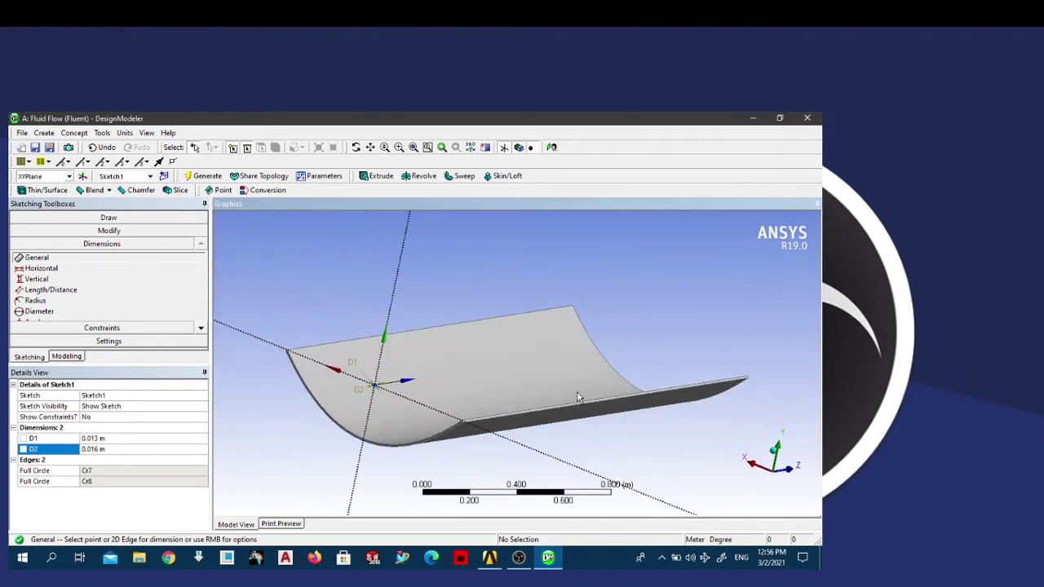
scroll(577, 397, "up", 2)
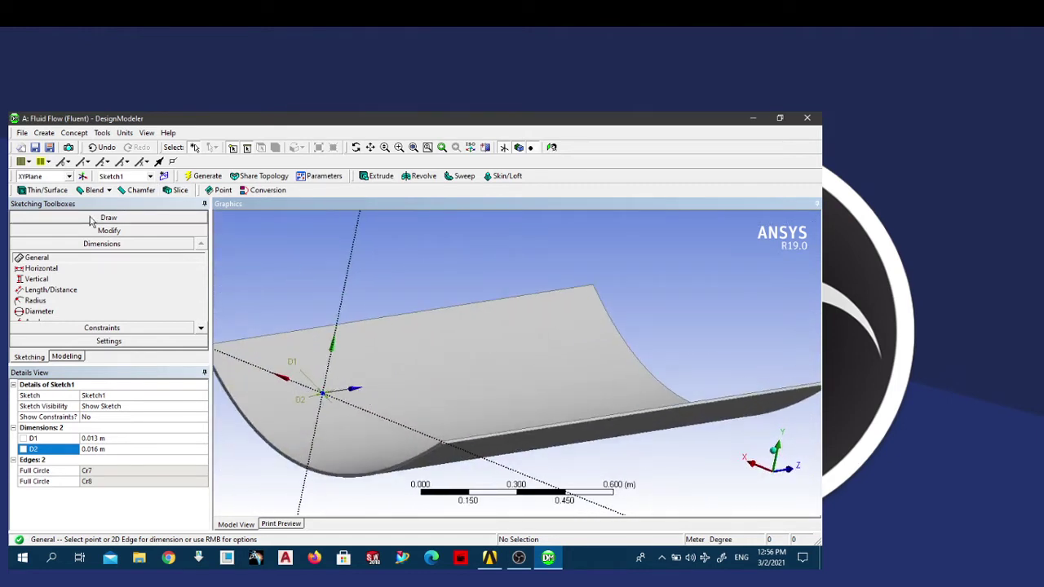
left_click(376, 177)
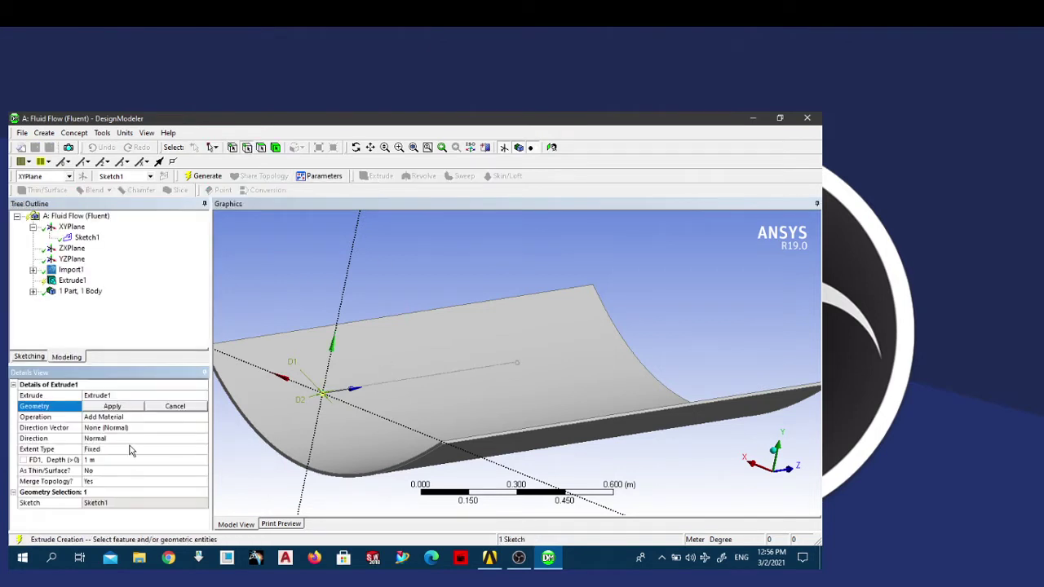
left_click(112, 406)
left_click(93, 461)
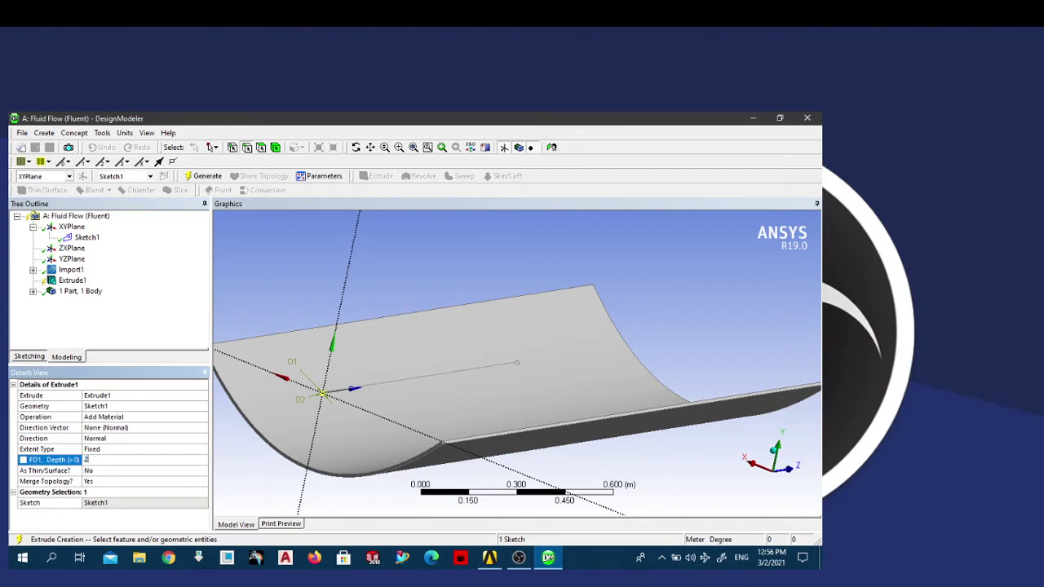
type("2")
key("Return")
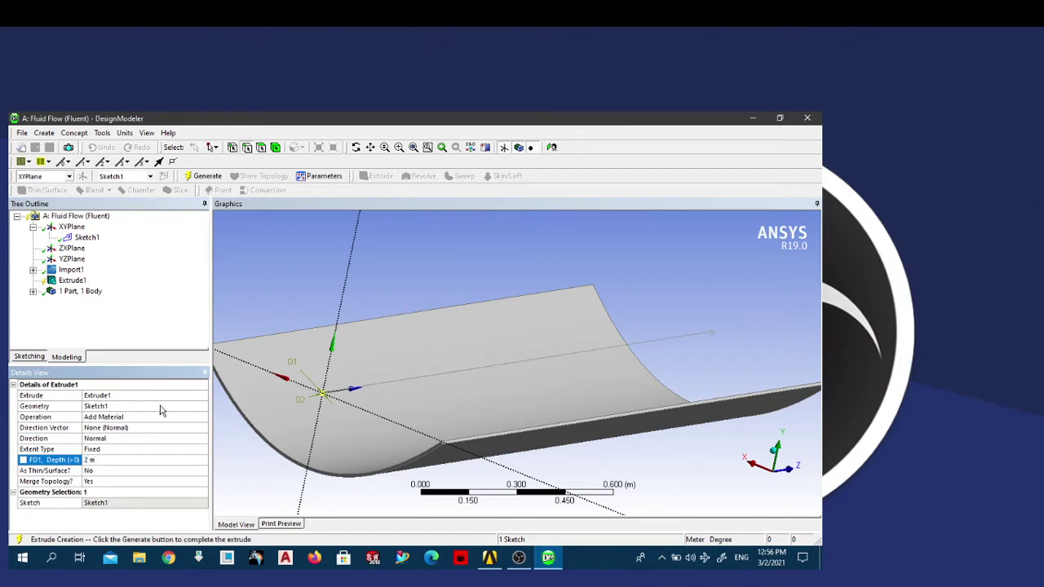
left_click(207, 175)
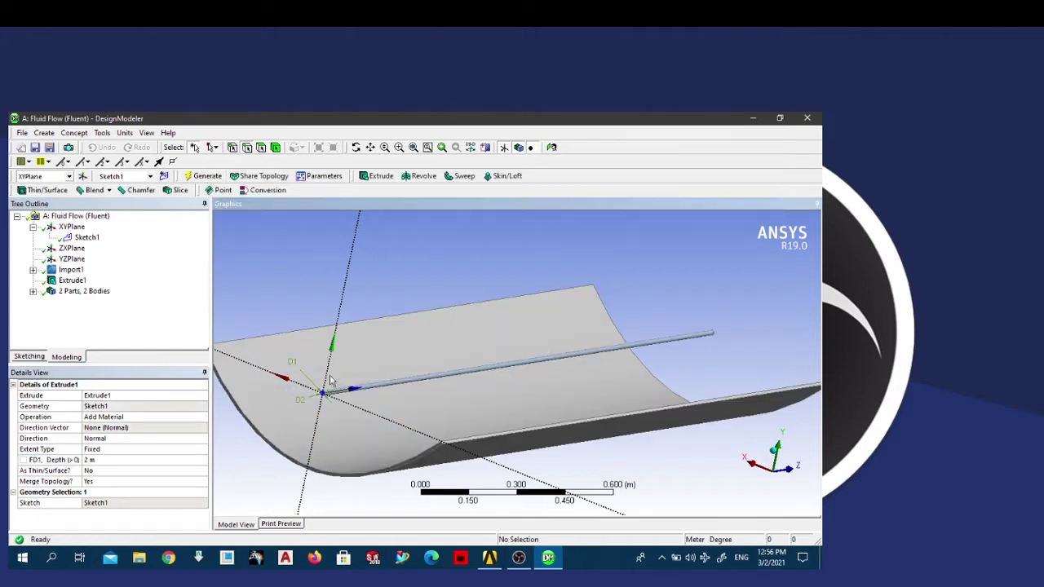
Step: Create surfaces from edges using the inner circular edge at each end of the tube, and generate the two caps
middle_click_drag(331, 381, 487, 423)
scroll(487, 423, "up", 2)
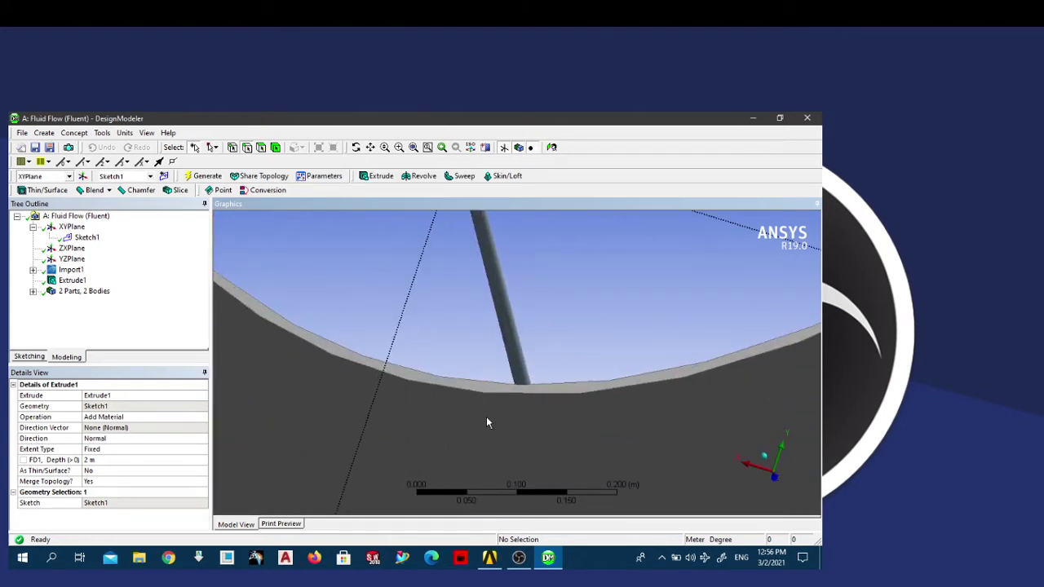
middle_click_drag(486, 422, 554, 473)
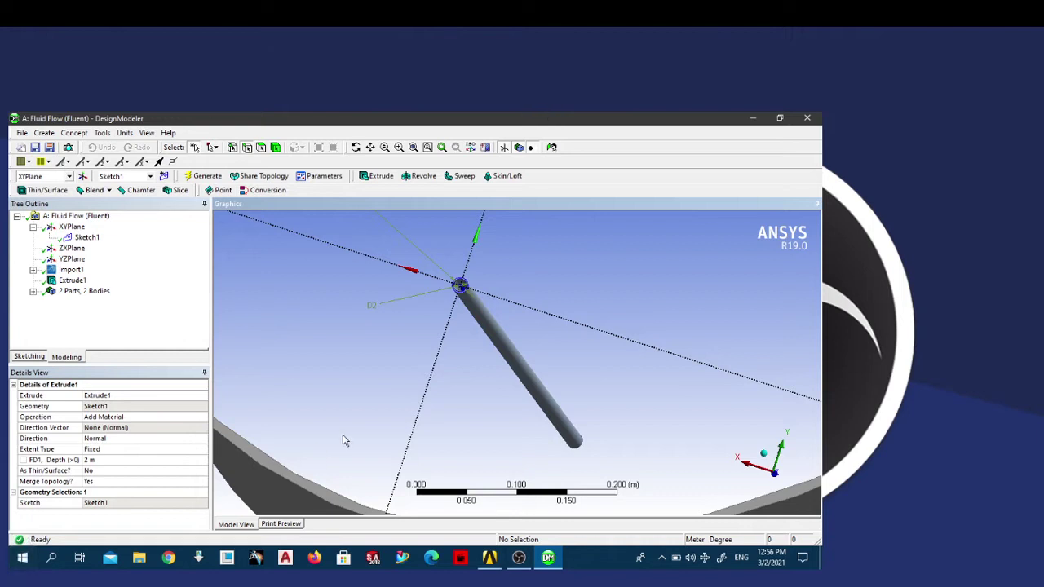
mouse_move(452, 373)
middle_mouse_down()
mouse_move(457, 384)
mouse_move(234, 275)
middle_mouse_up()
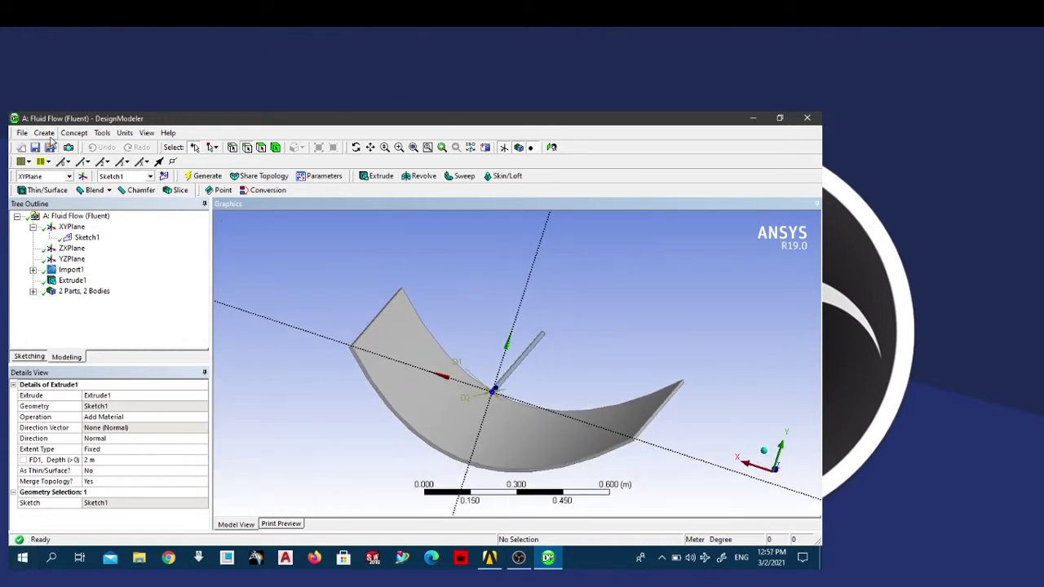
left_click(74, 133)
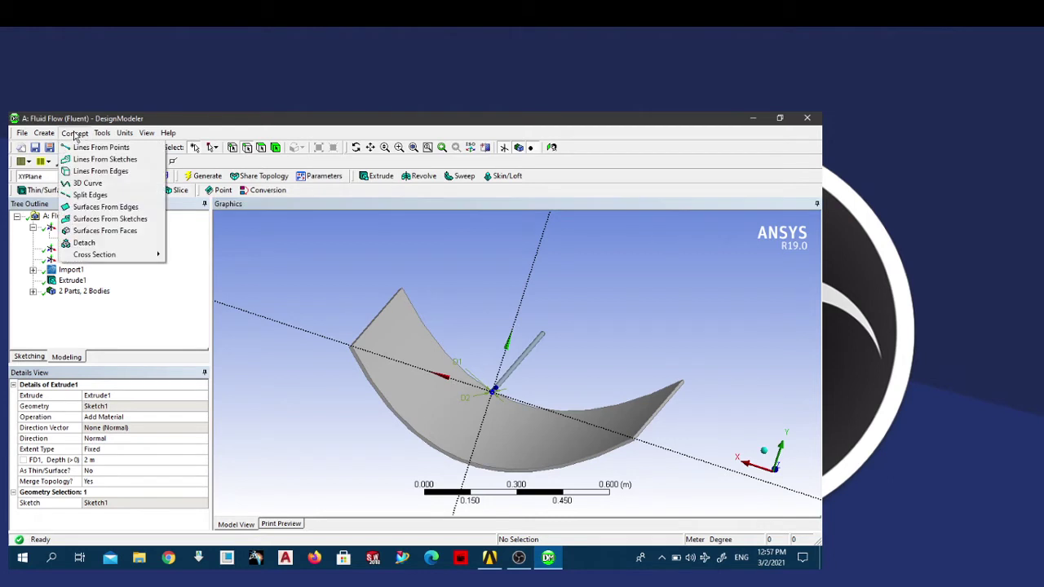
left_click(98, 207)
mouse_move(501, 411)
middle_mouse_down()
mouse_move(492, 405)
mouse_move(505, 412)
middle_mouse_up()
scroll(468, 429, "up", 3)
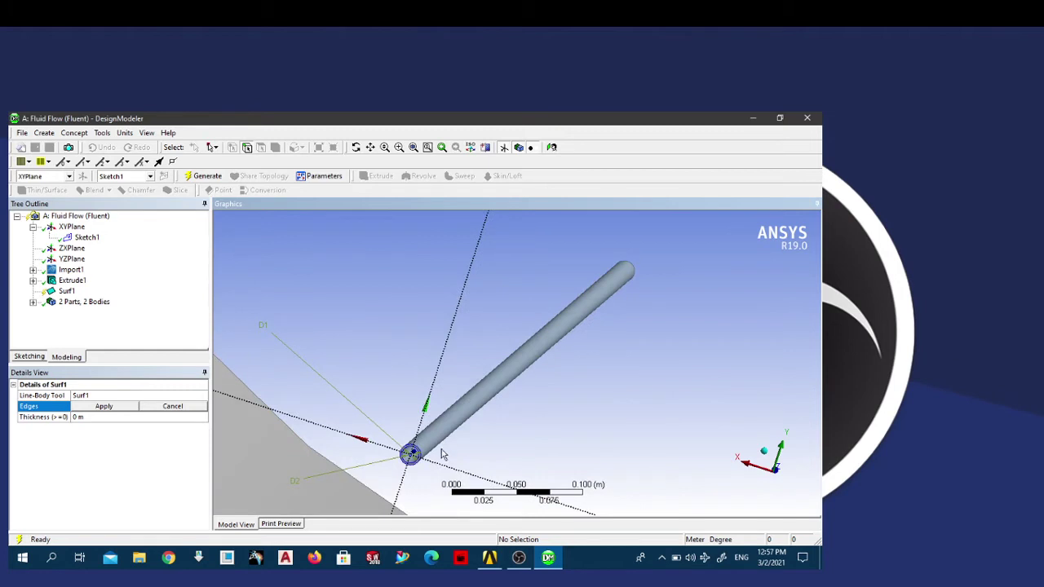
scroll(412, 482, "up", 4)
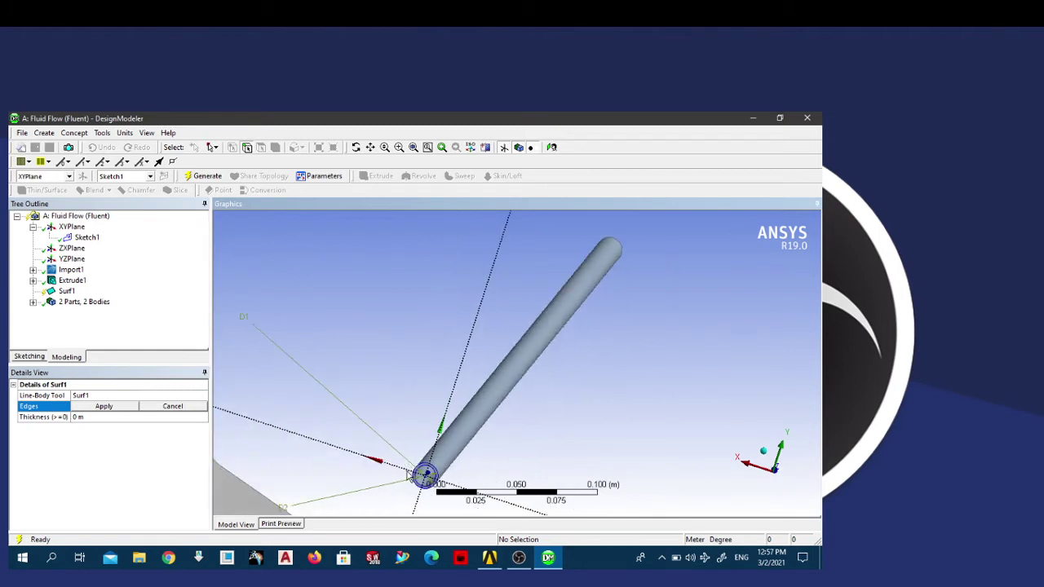
mouse_move(422, 490)
middle_mouse_down()
mouse_move(409, 495)
mouse_move(415, 483)
middle_mouse_up()
scroll(409, 400, "up", 1)
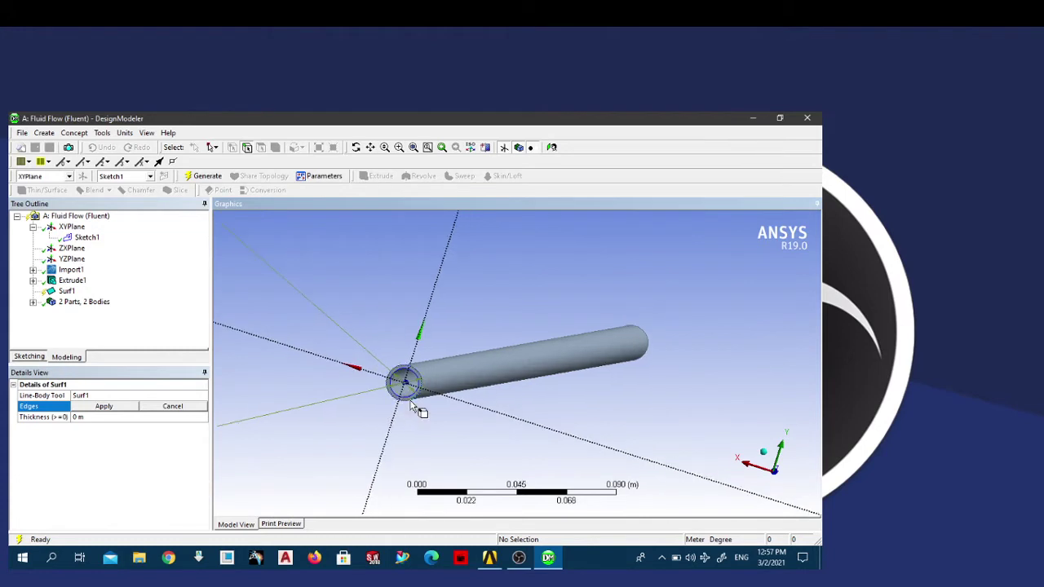
left_click(411, 399)
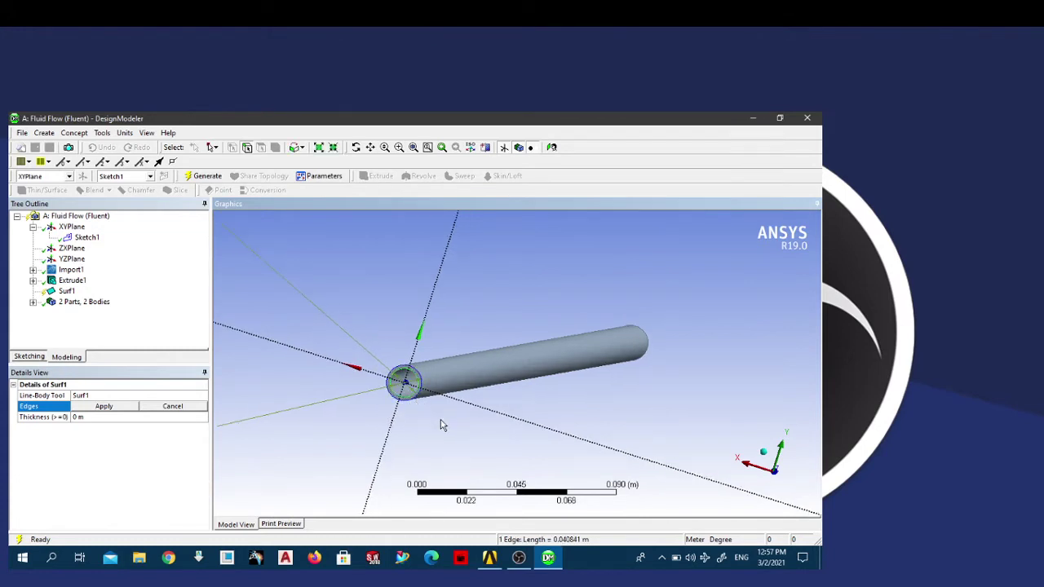
middle_click_drag(441, 424, 189, 507)
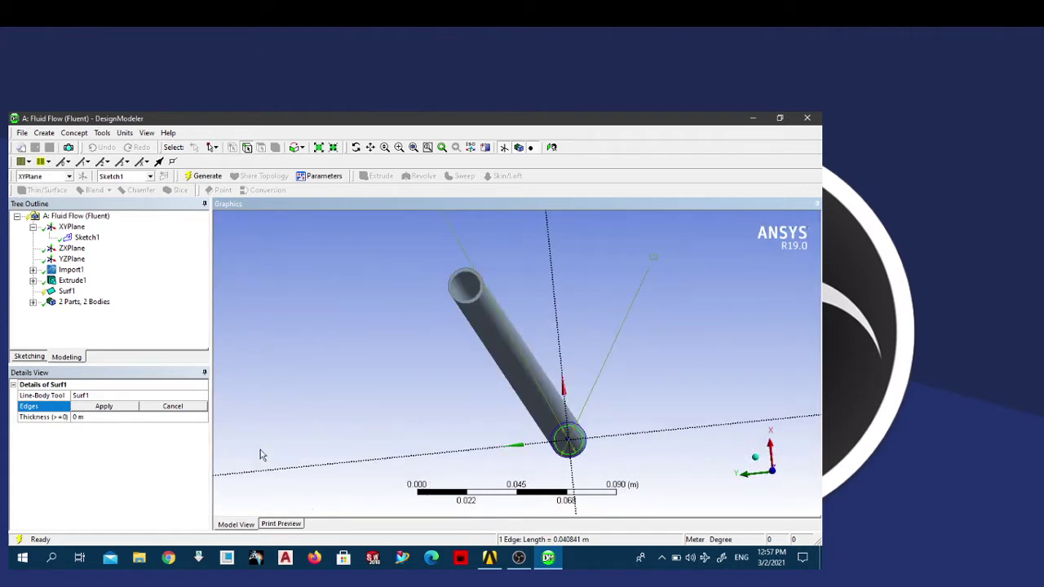
left_click(458, 297, "ctrl")
left_click(118, 400)
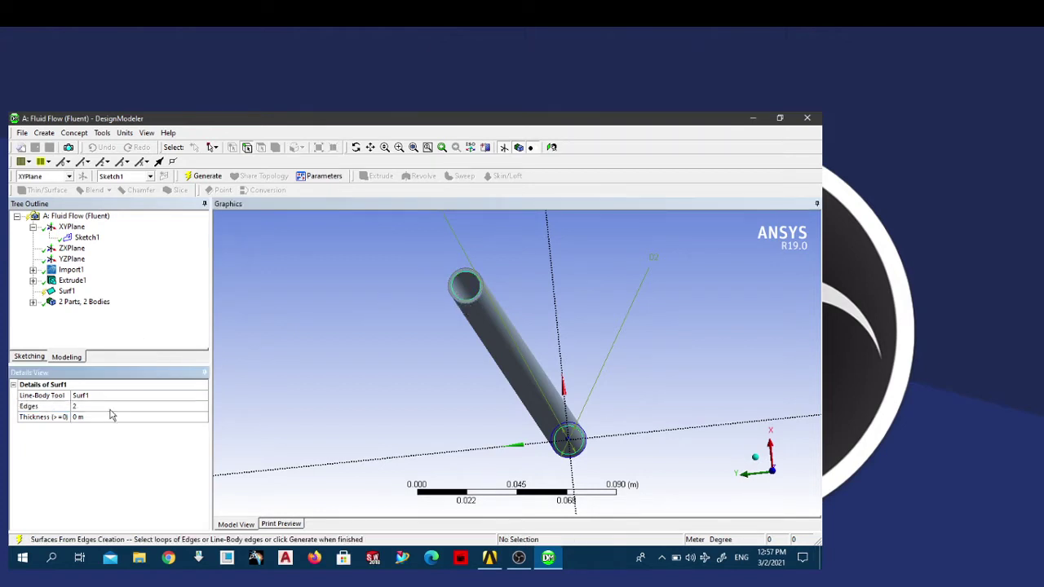
left_click(201, 176)
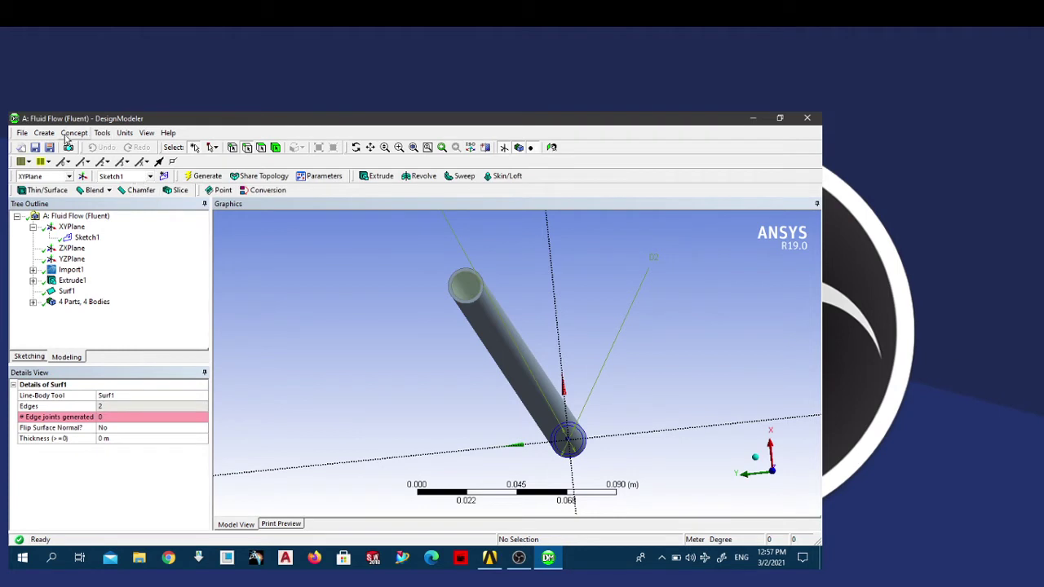
Step: Add a Fill feature and set its extraction type to By Caps
left_click(101, 133)
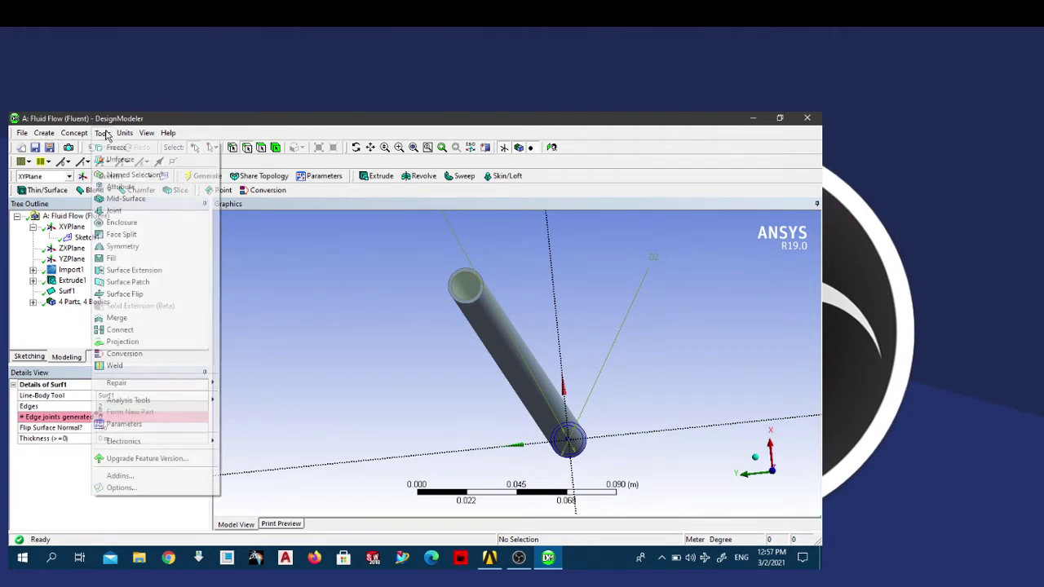
mouse_move(77, 134)
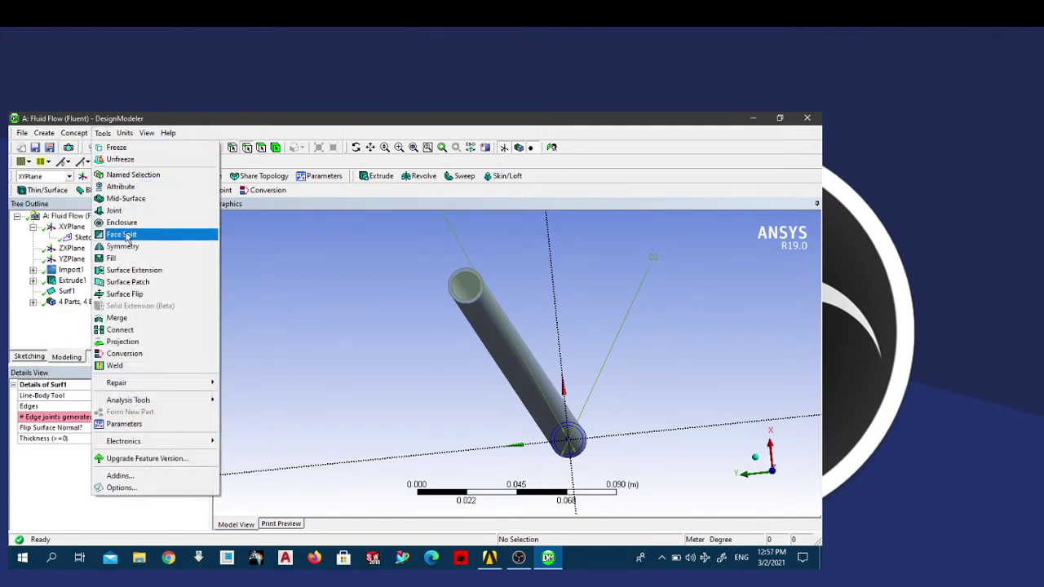
left_click(116, 259)
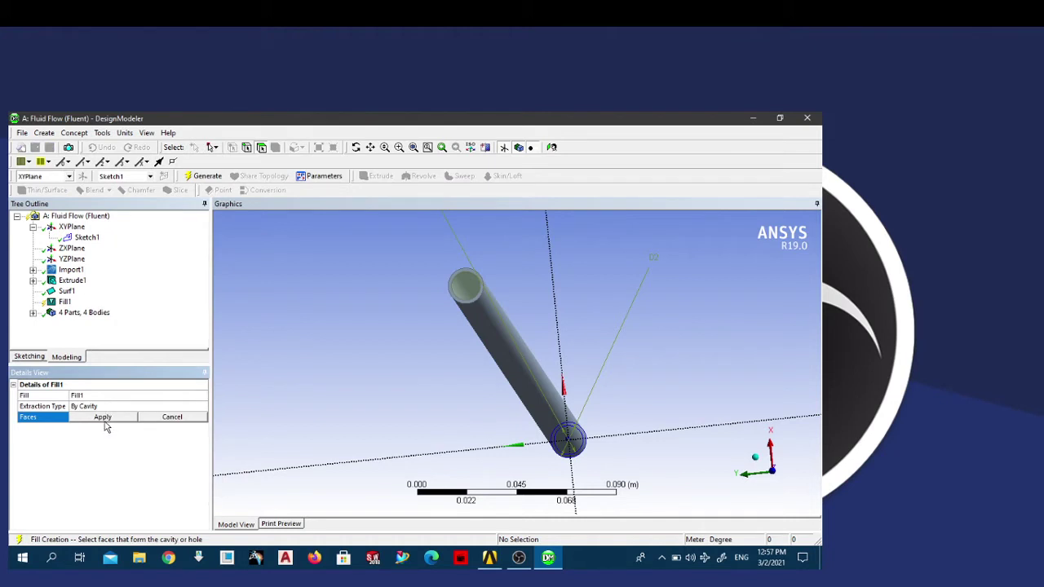
left_click(97, 408)
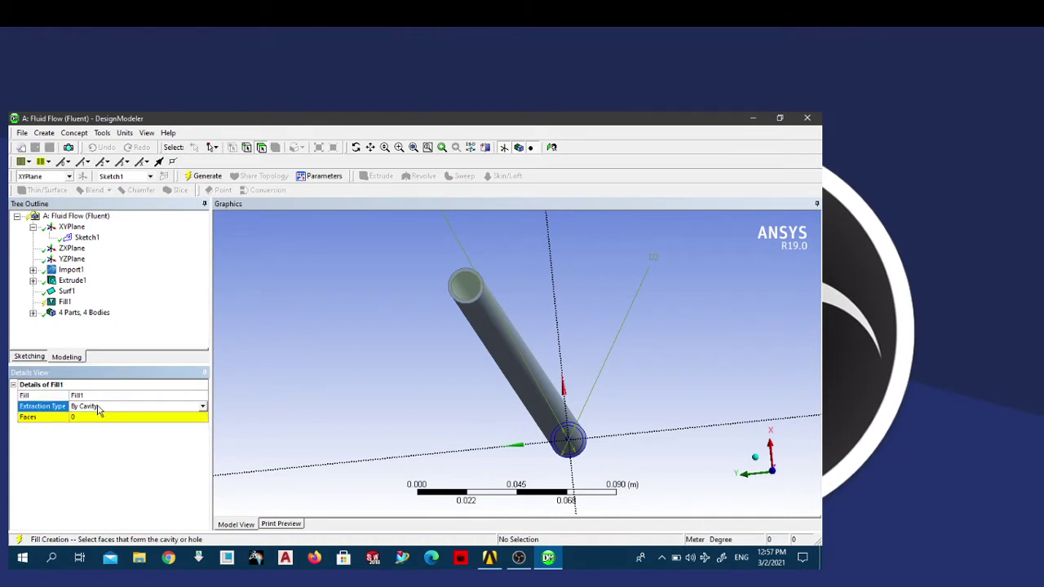
left_click(203, 412)
left_click(133, 428)
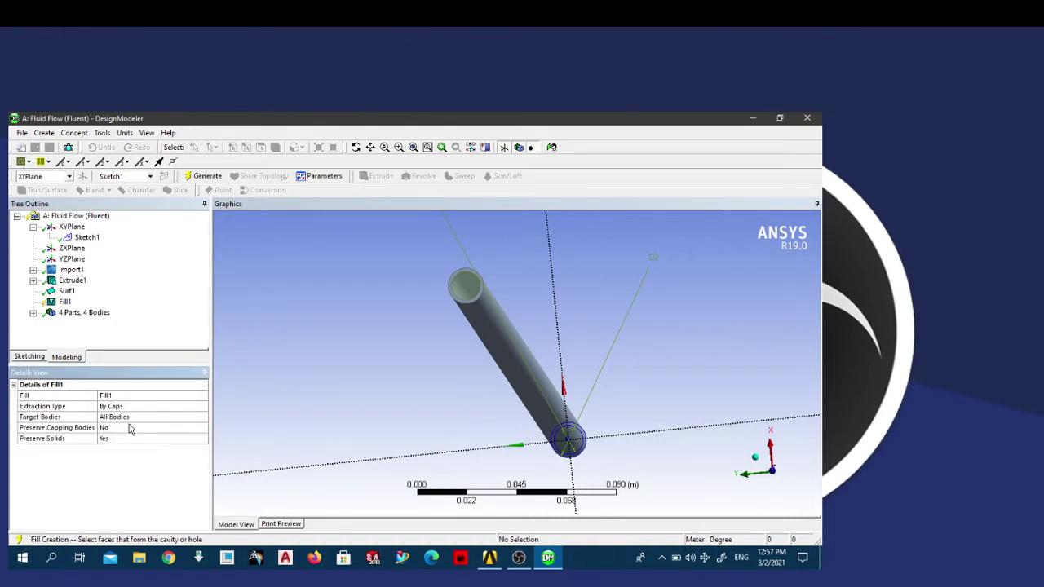
Step: Set the fill to preserve the capping bodies, keeping all bodies as targets, and generate it
left_click(113, 429)
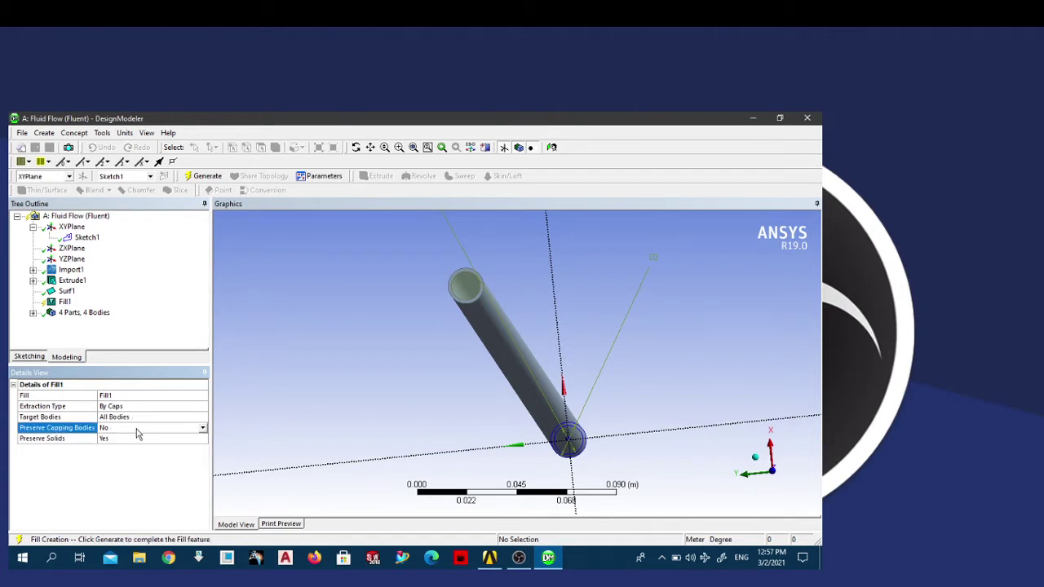
left_click(140, 420)
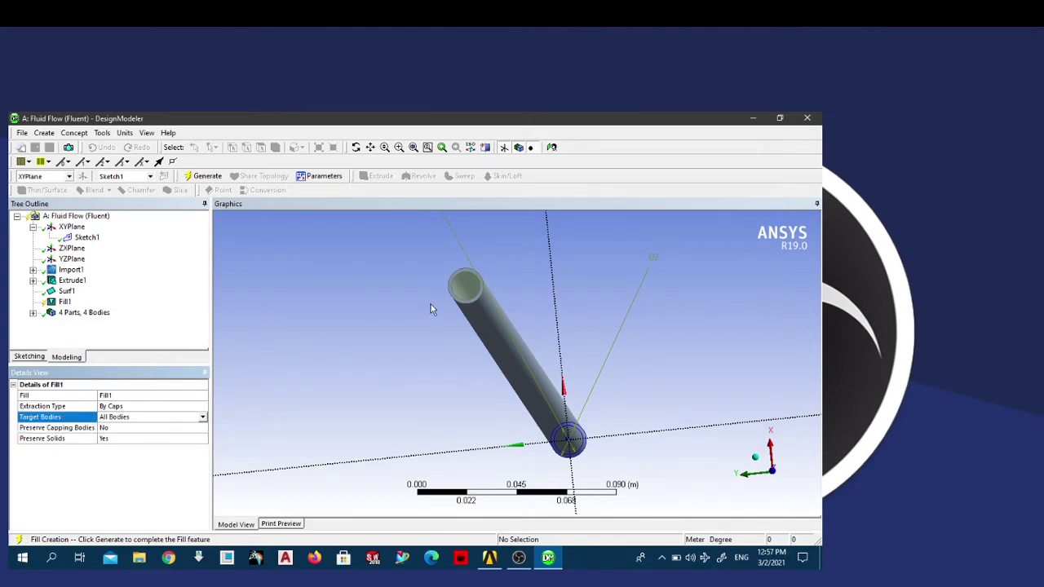
left_click(146, 430)
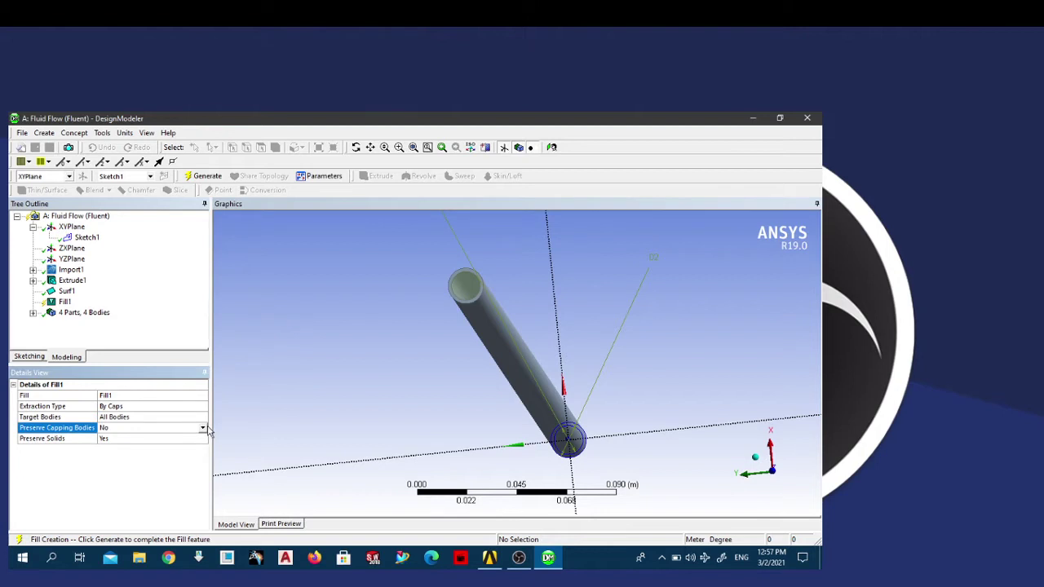
left_click(204, 429)
left_click(167, 450)
left_click(204, 176)
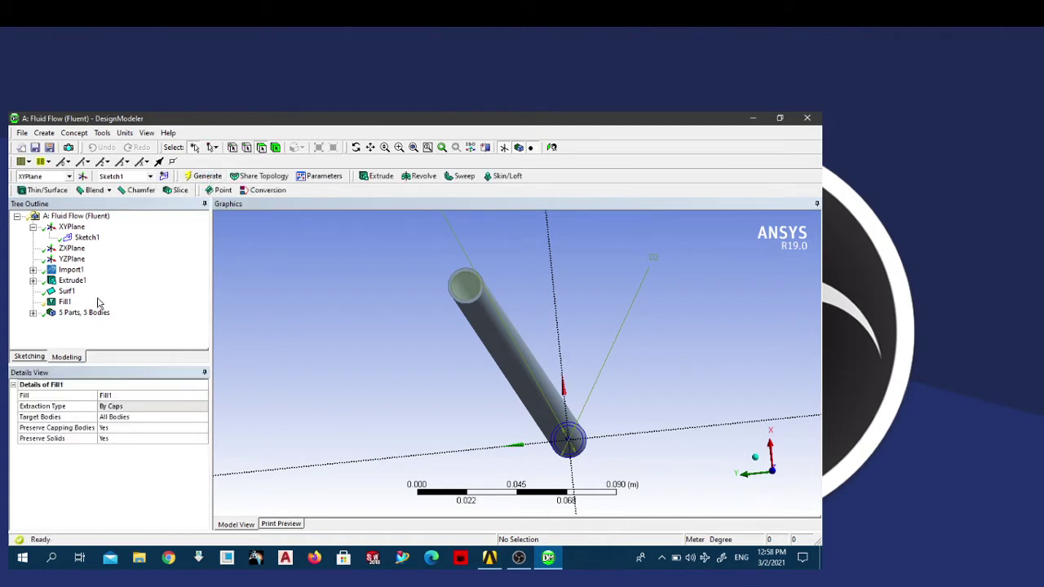
Step: Regenerate the By Caps Fill feature and select it again
left_click(61, 305)
right_click(60, 308)
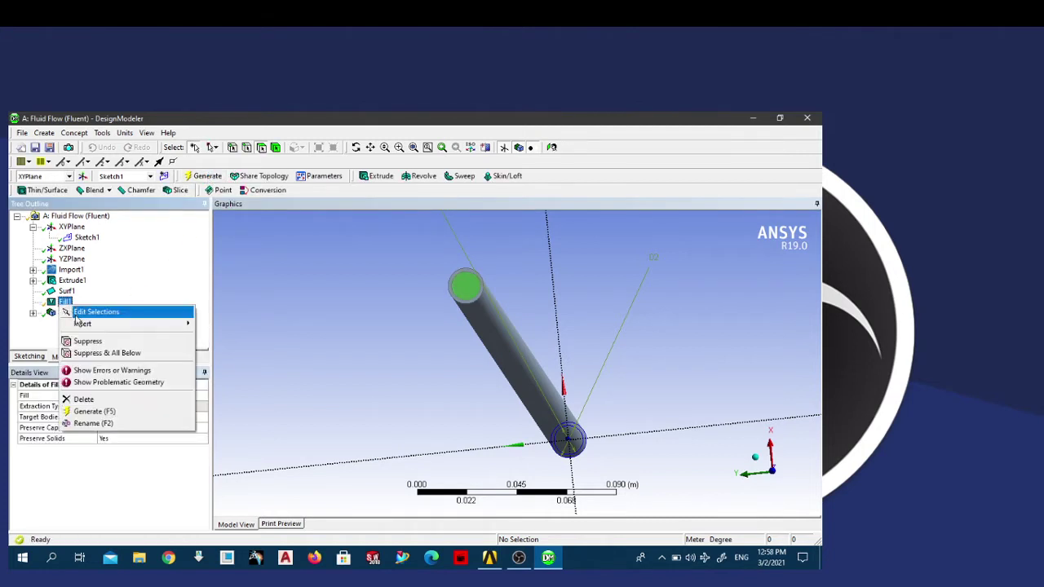
left_click(93, 415)
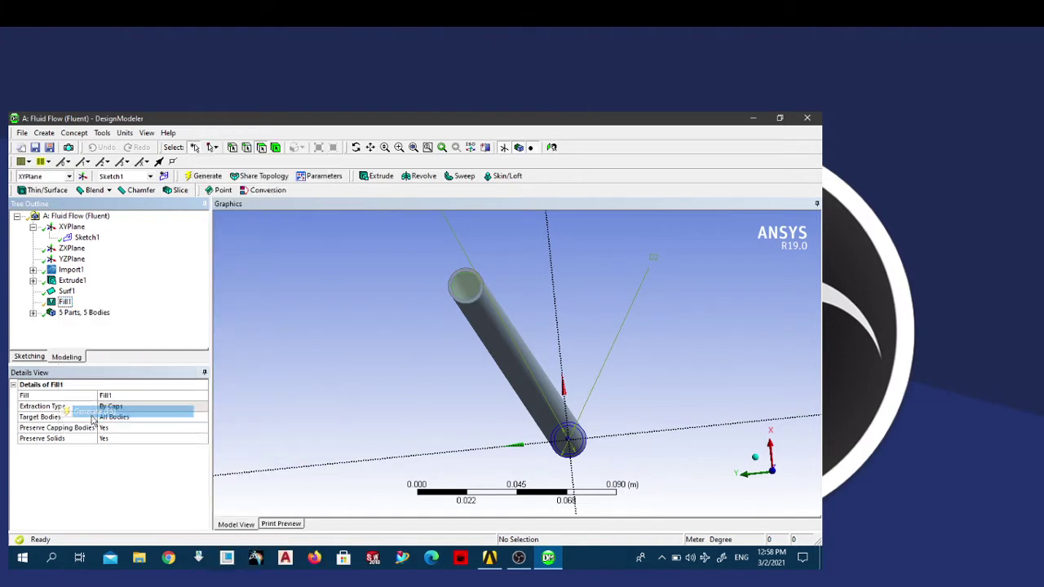
left_click(64, 303)
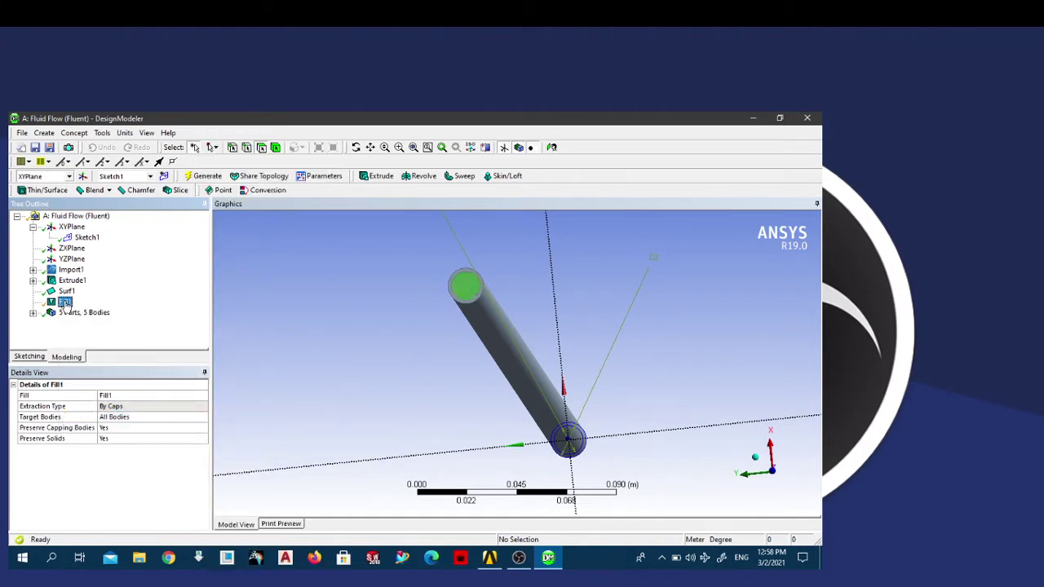
middle_click_drag(411, 324, 359, 412)
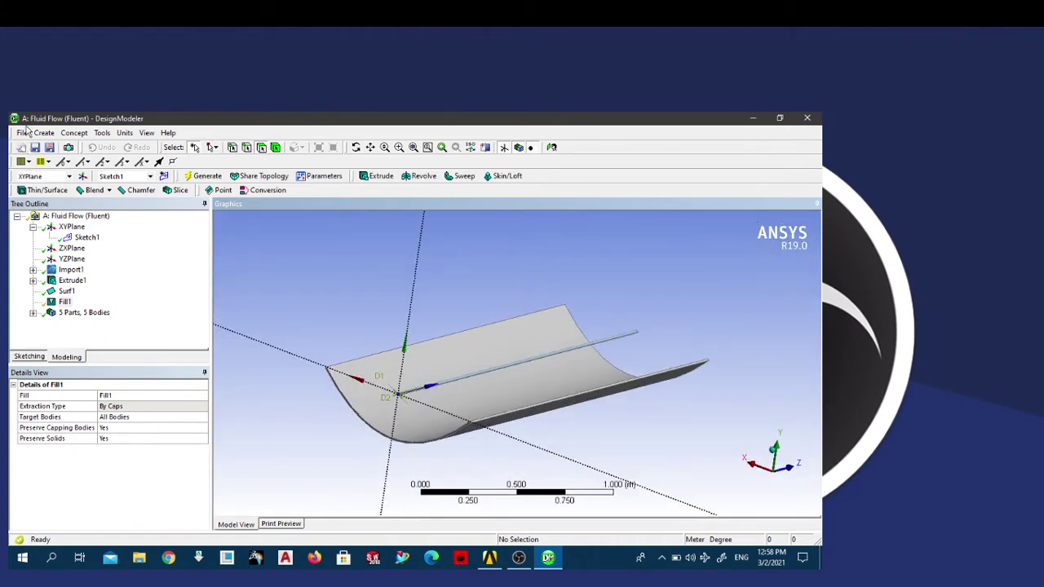
Step: Examine the generated bodies, selecting each of the two surface bodies and viewing the tube up close
left_click(33, 313)
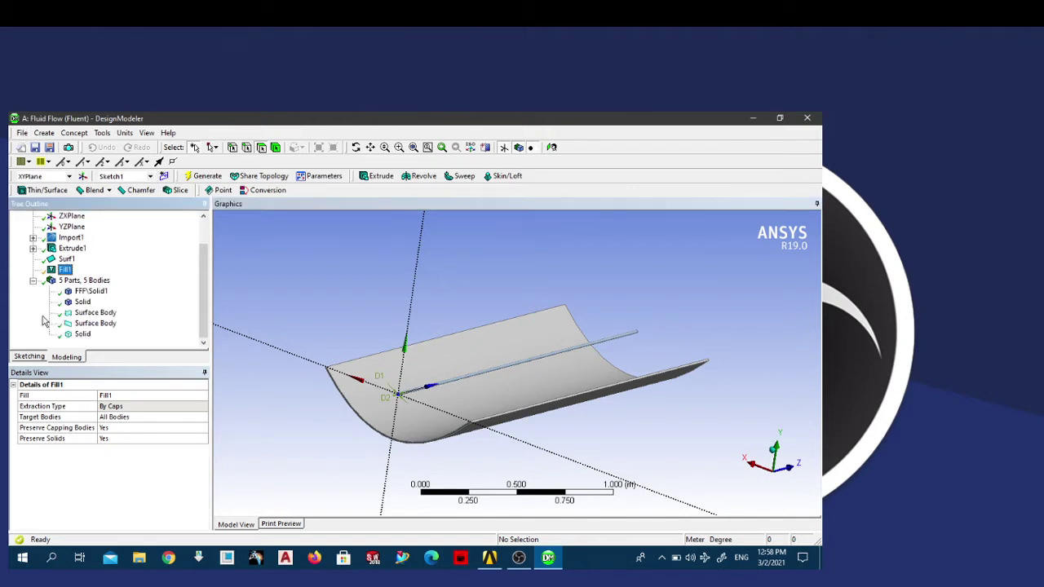
left_click(95, 314)
left_click(96, 323)
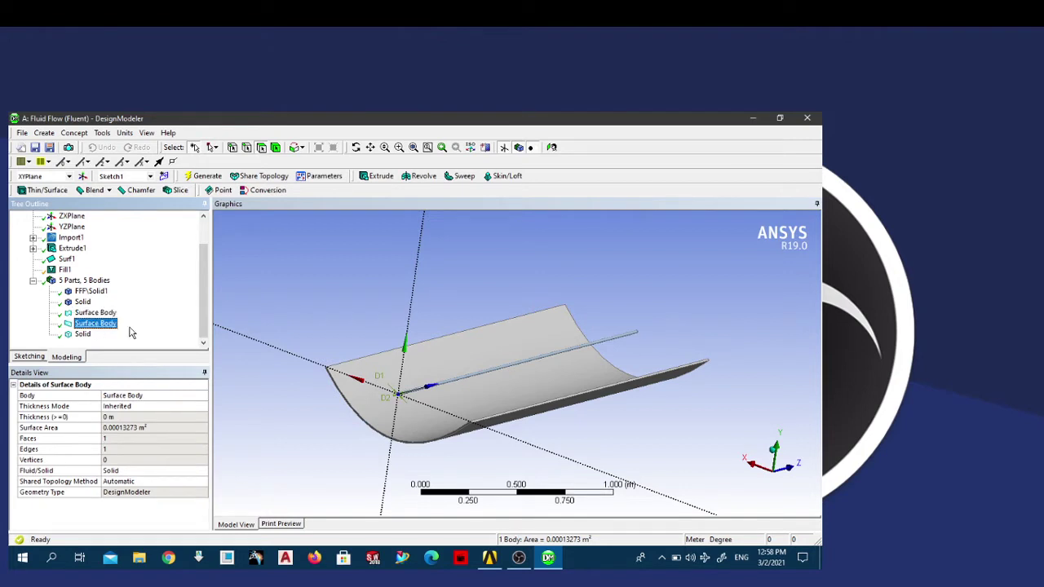
scroll(501, 384, "up", 1)
scroll(501, 385, "down", 1)
scroll(400, 375, "up", 4)
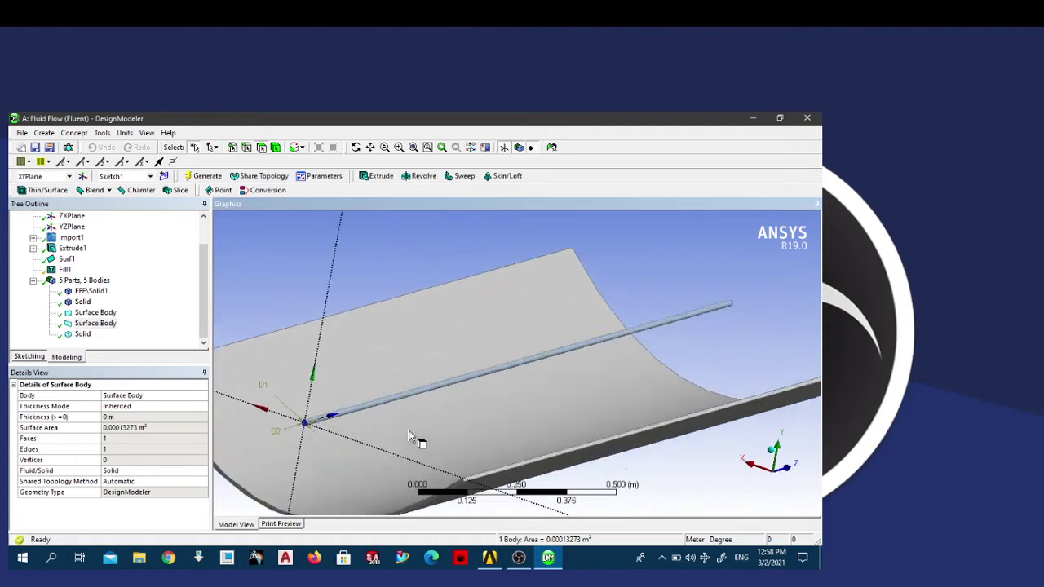
scroll(411, 438, "up", 5)
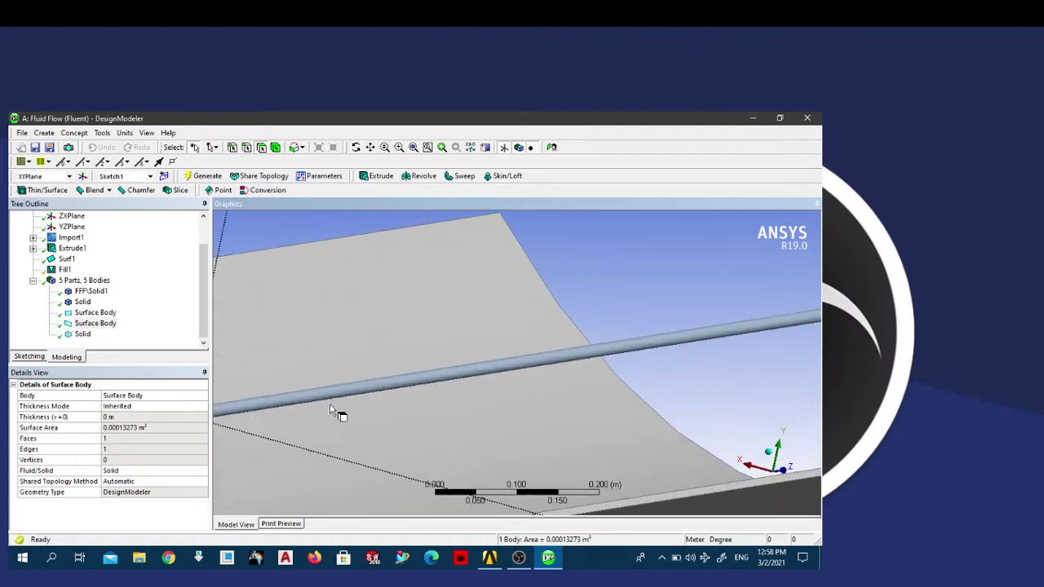
middle_click_drag(331, 410, 345, 401)
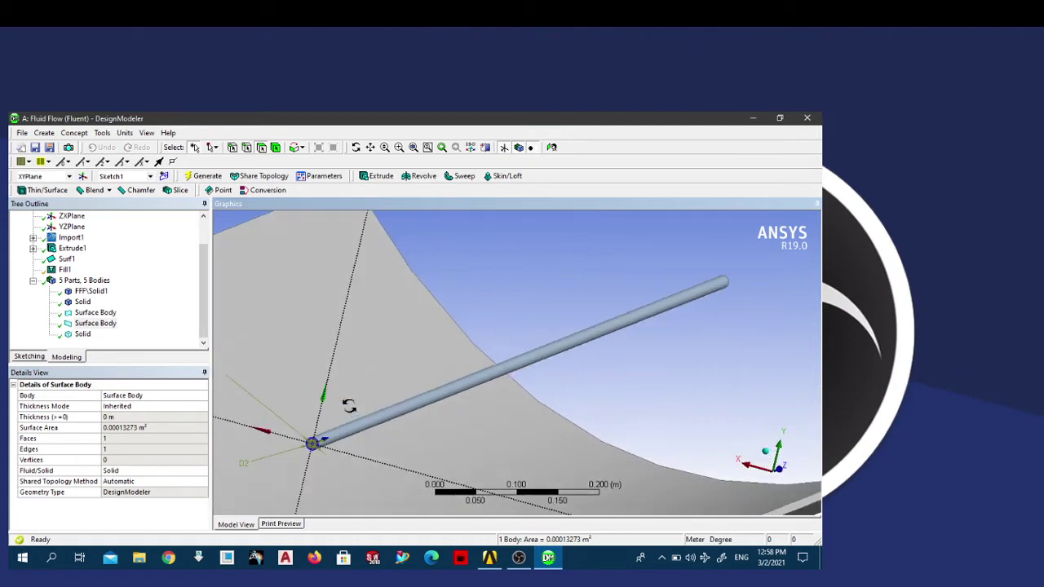
left_click(85, 315)
left_click(85, 322)
left_click(84, 315)
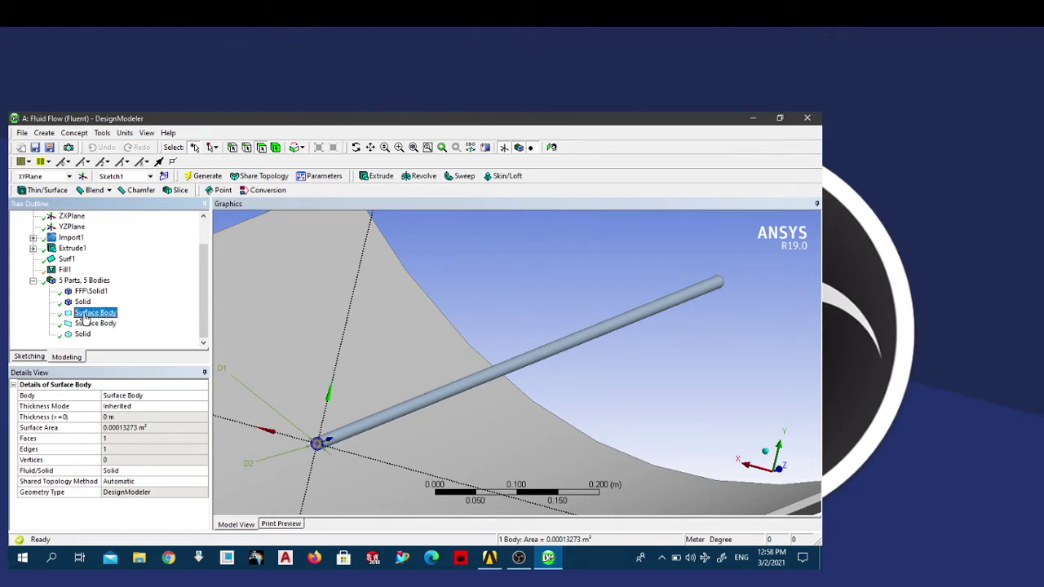
left_click(85, 324, "ctrl")
right_click(86, 324)
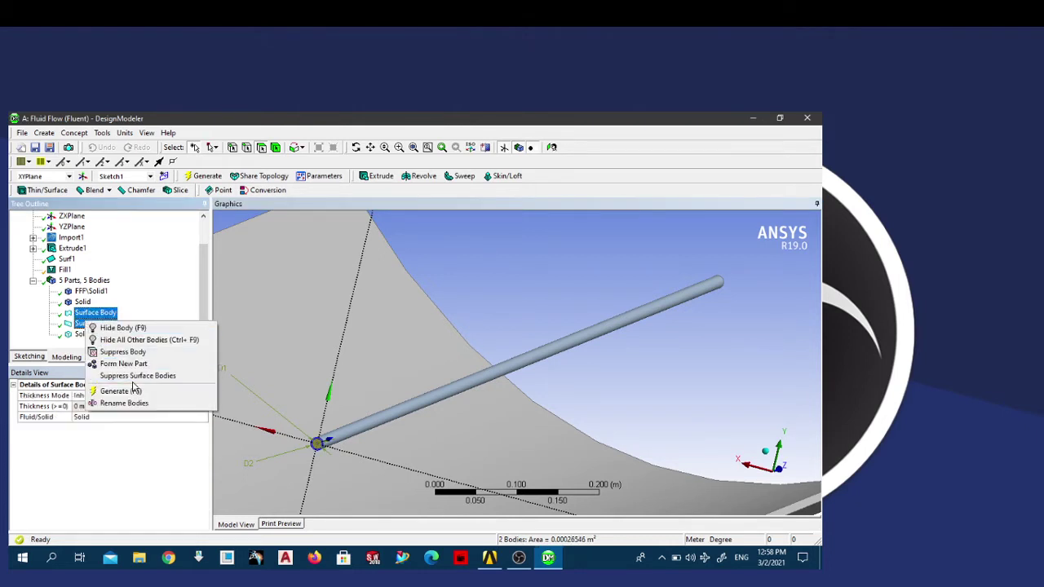
left_click(128, 445)
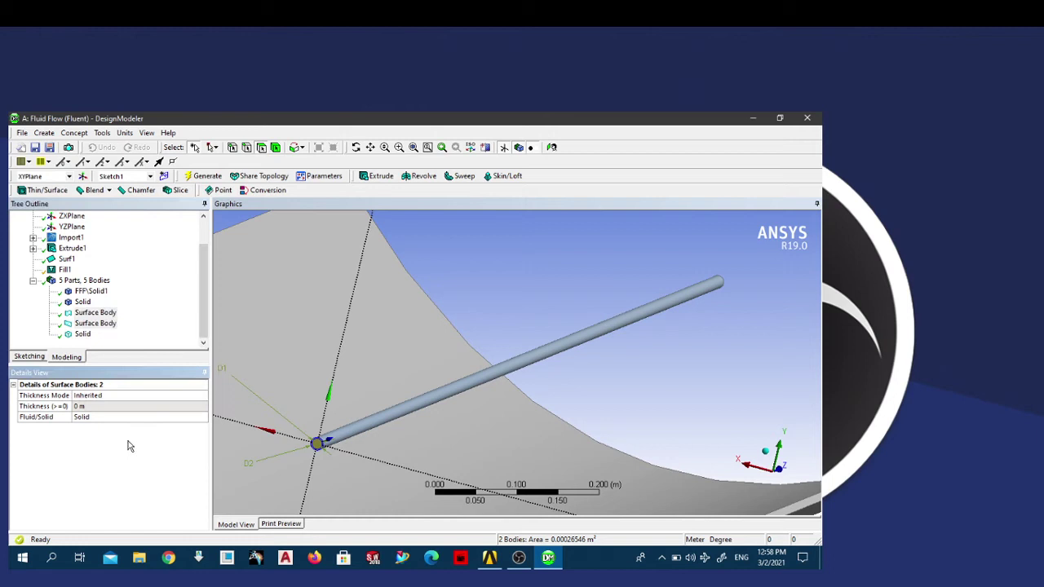
left_click(88, 314)
right_click(89, 314)
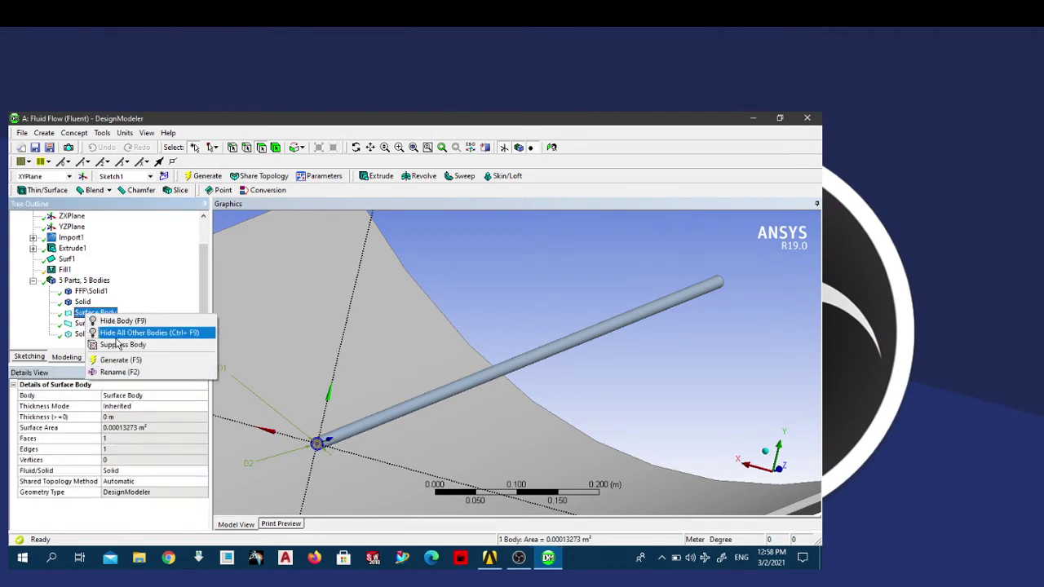
left_click(134, 364)
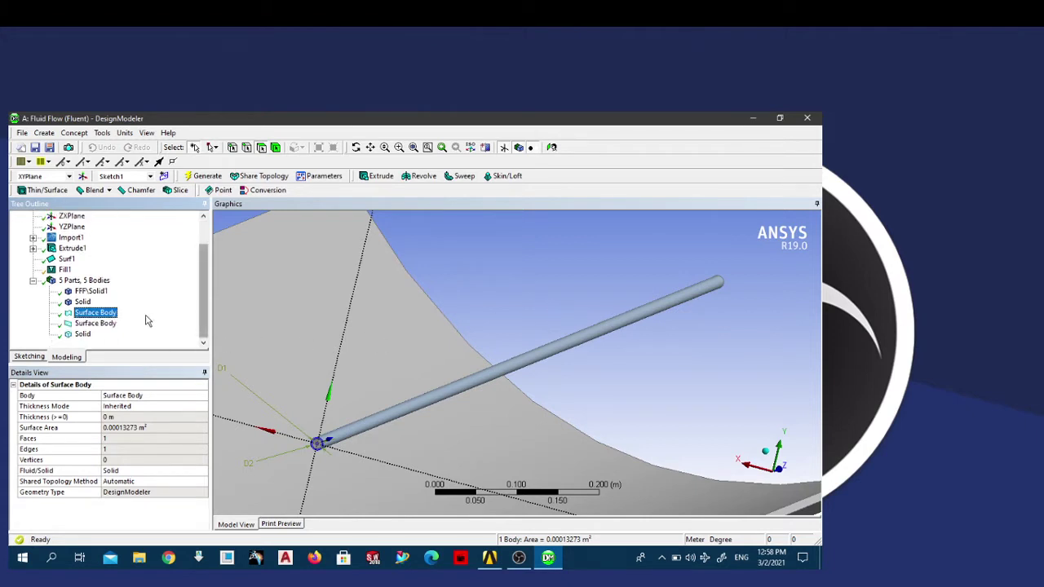
Step: Suppress both surface bodies that cap the tube ends
right_click(99, 314)
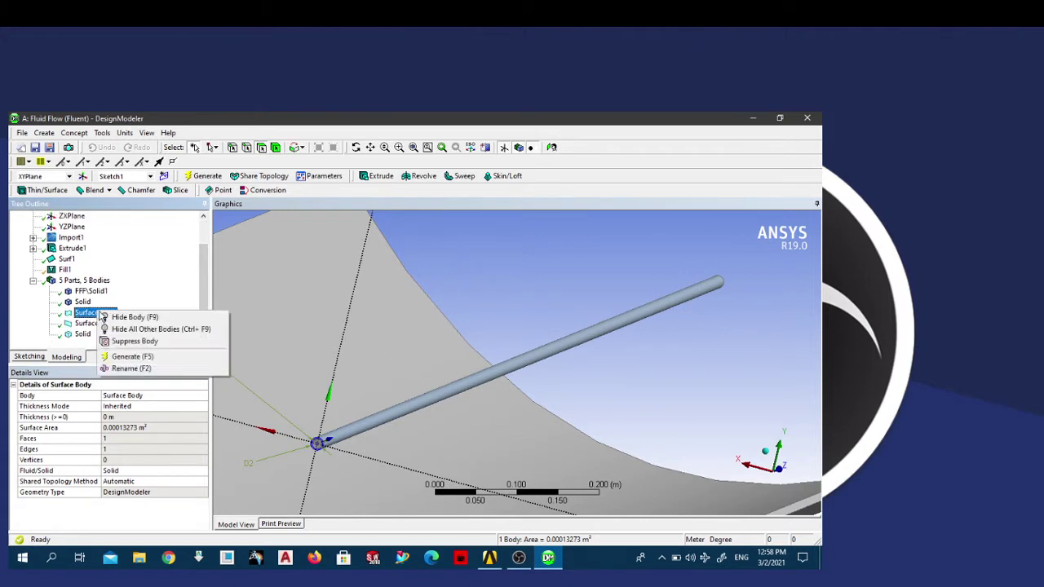
left_click(131, 342)
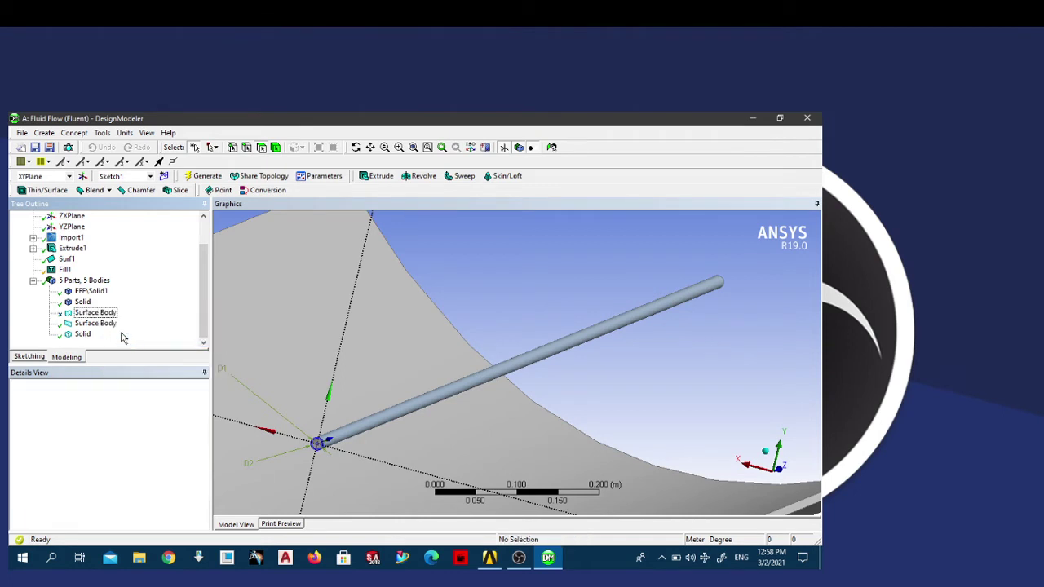
left_click(102, 325)
right_click(102, 325)
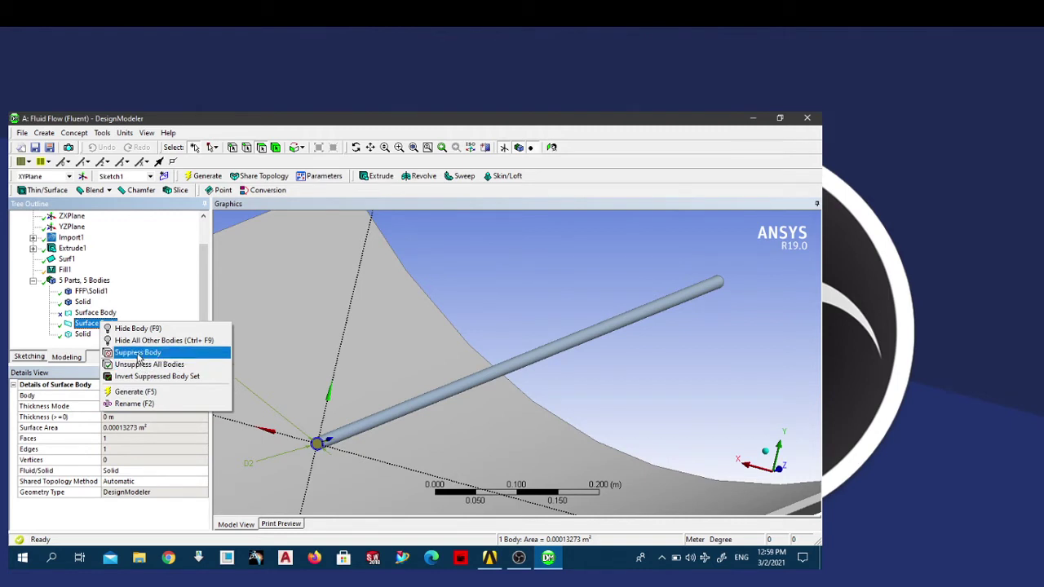
left_click(138, 352)
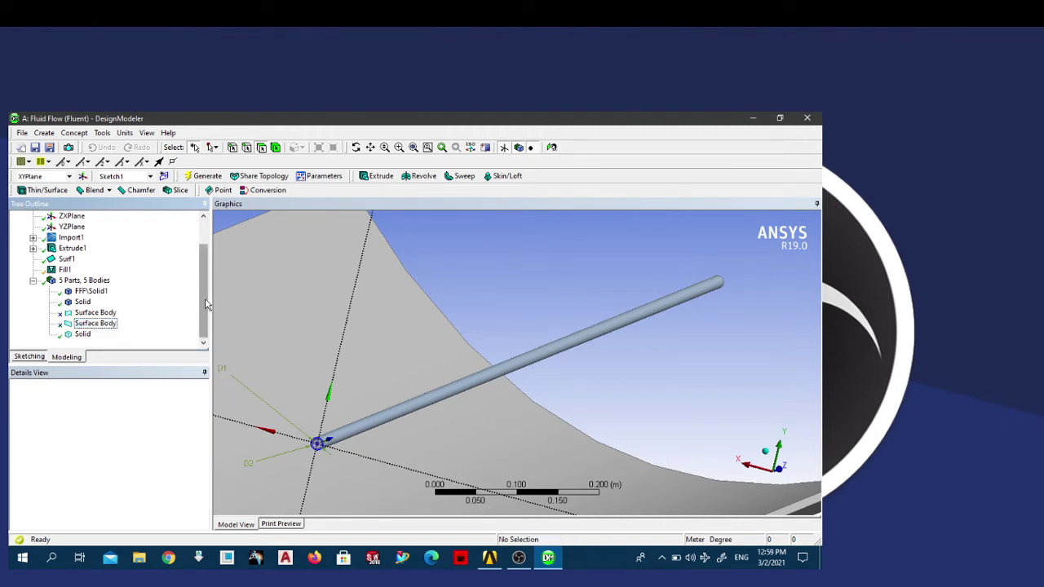
Step: Delete the Surf1 feature with the tube's end caps and confirm its removal
left_click_drag(205, 305, 189, 287)
left_click(67, 280)
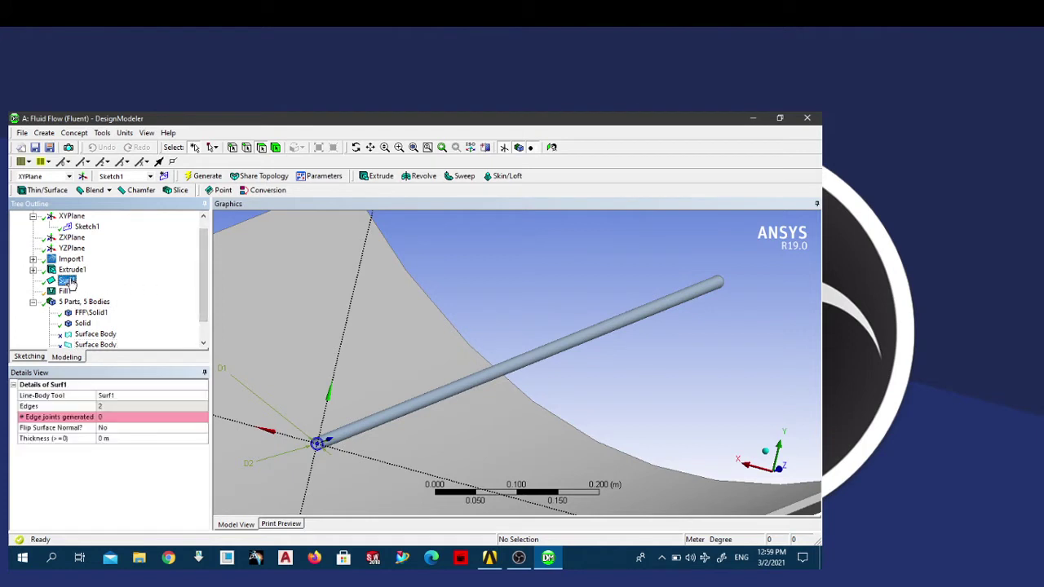
right_click(74, 282)
left_click(147, 361)
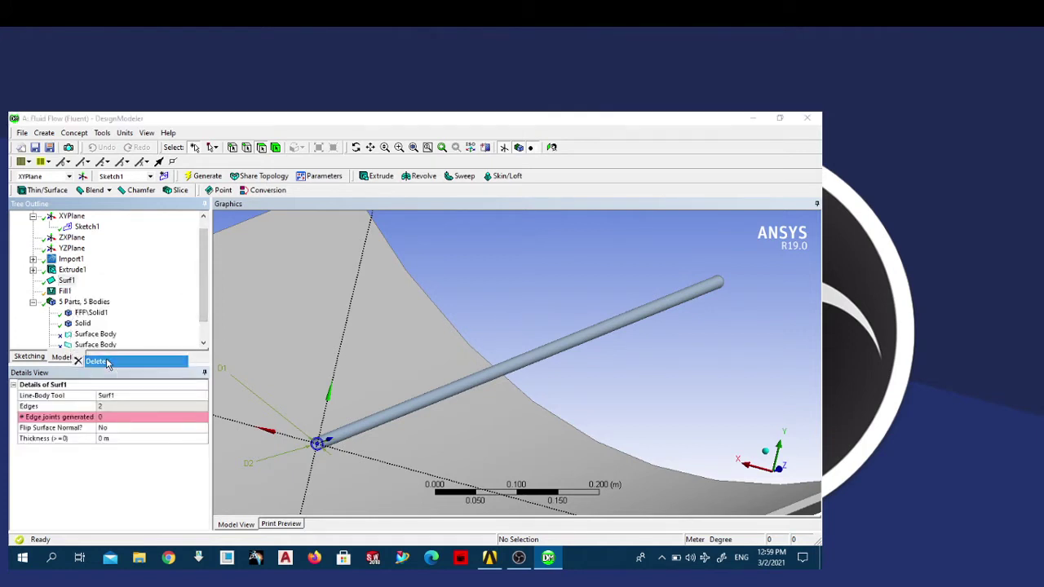
left_click(374, 378)
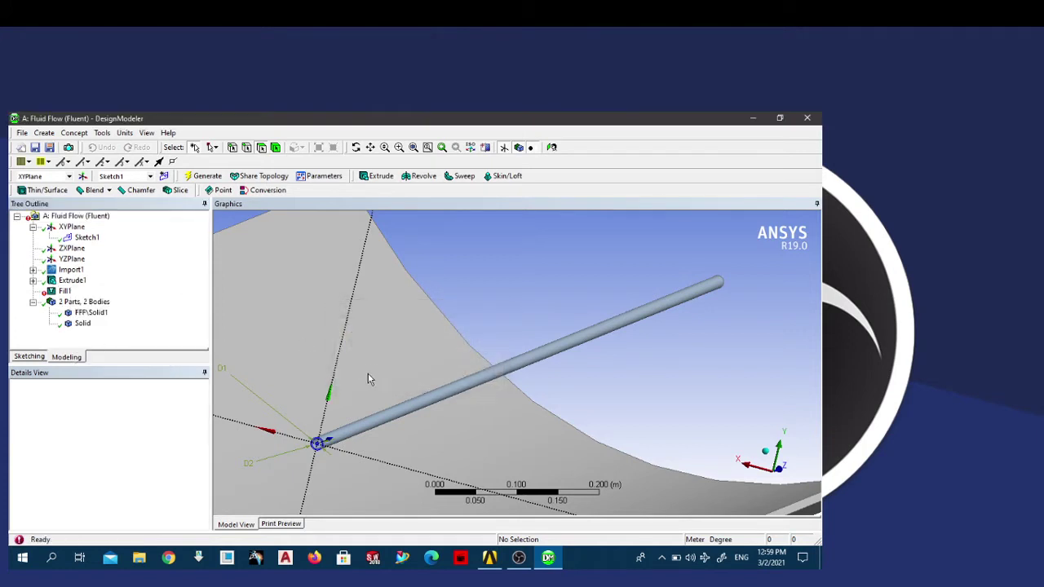
Step: Try to regenerate the Fill feature without the cap surfaces
left_click(65, 291)
right_click(66, 292)
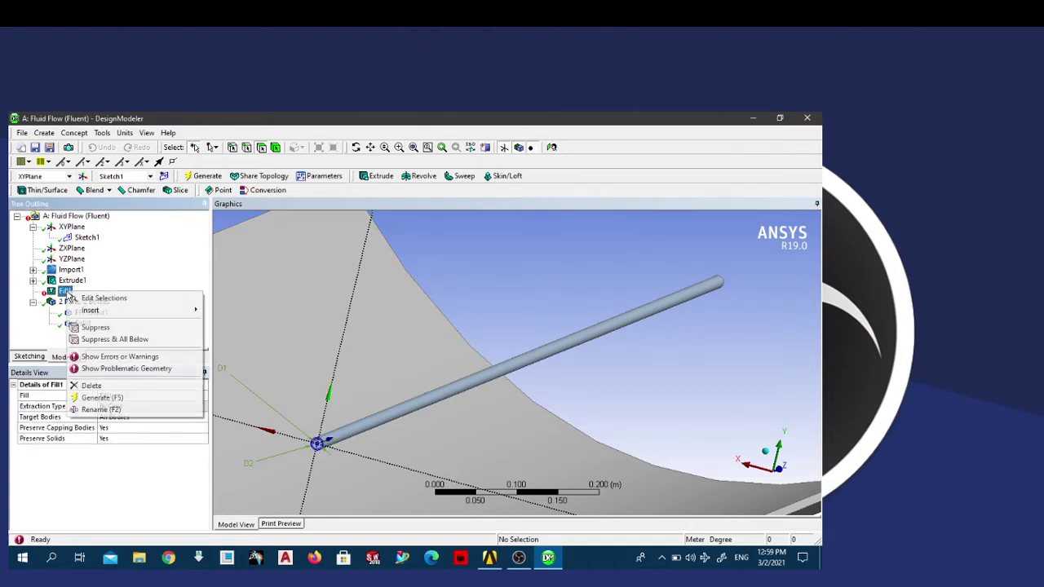
mouse_move(95, 317)
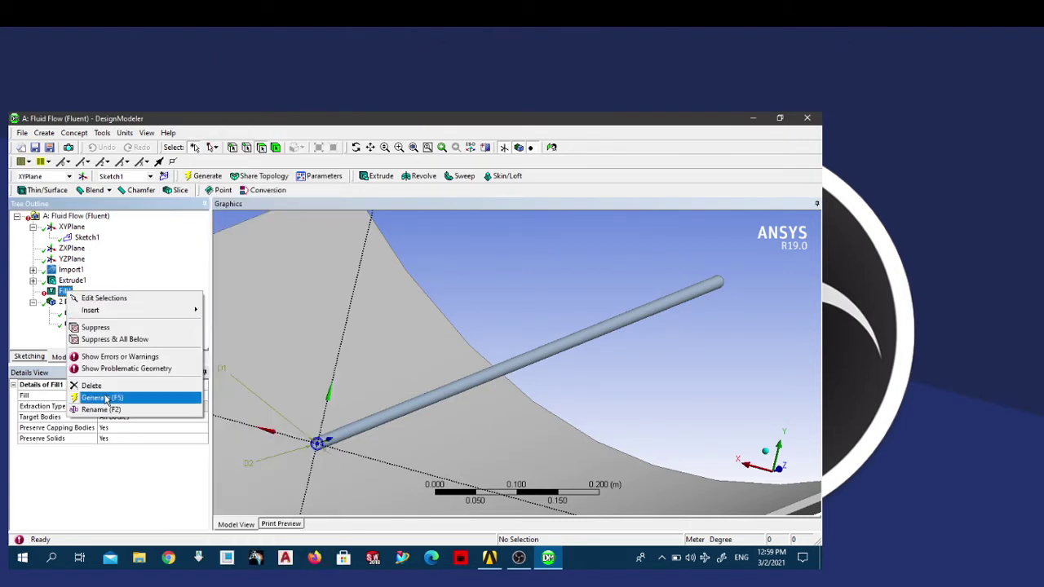
left_click(103, 398)
Step: Delete the Fill1 feature from the model and confirm its removal
left_click(65, 291)
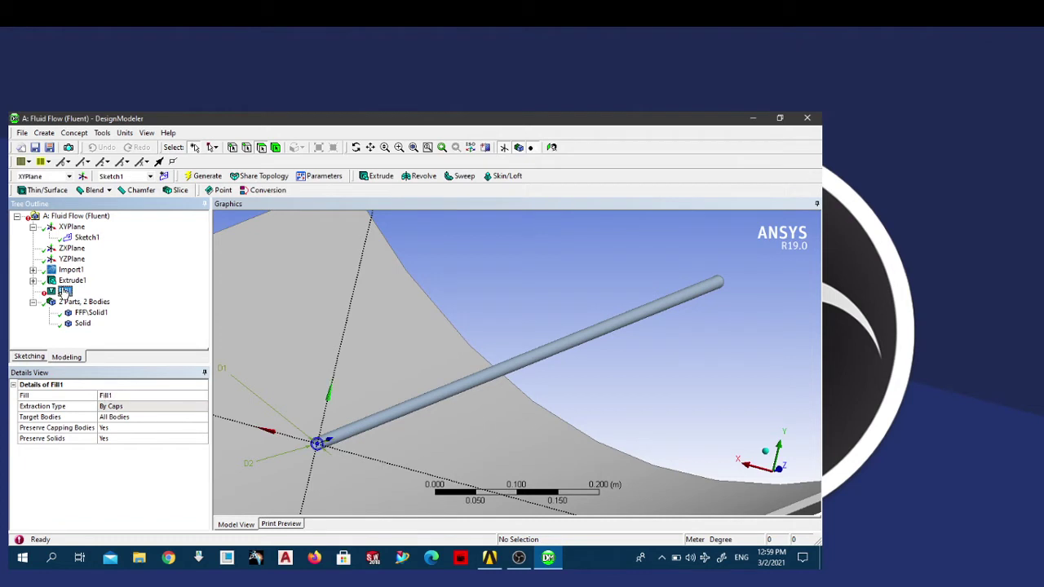
right_click(66, 291)
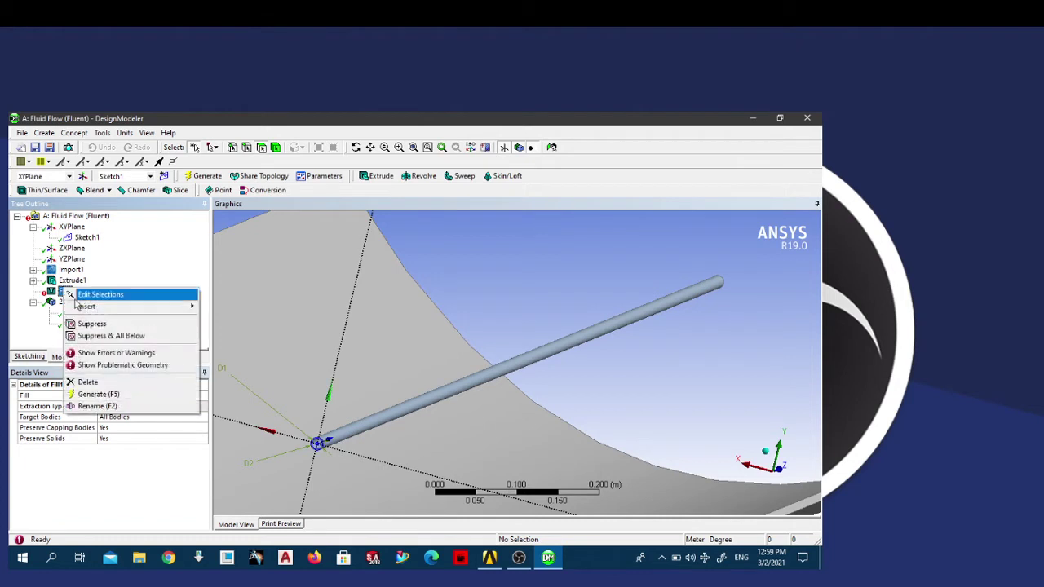
left_click(100, 383)
left_click(366, 380)
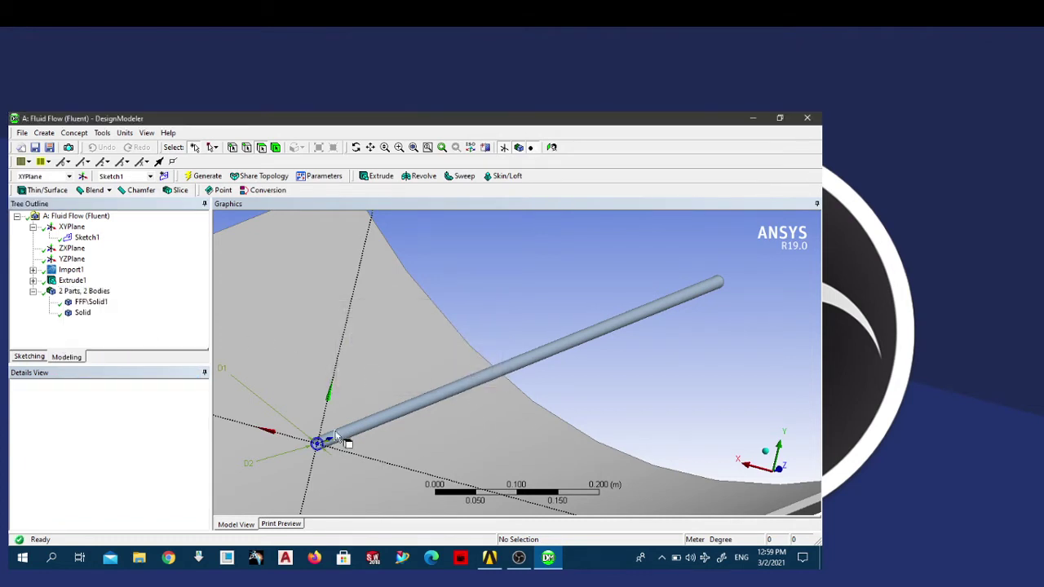
Step: Check the remaining bodies by selecting the tube and the imported trough in turn
scroll(336, 439, "up", 2)
middle_click_drag(335, 441, 397, 448)
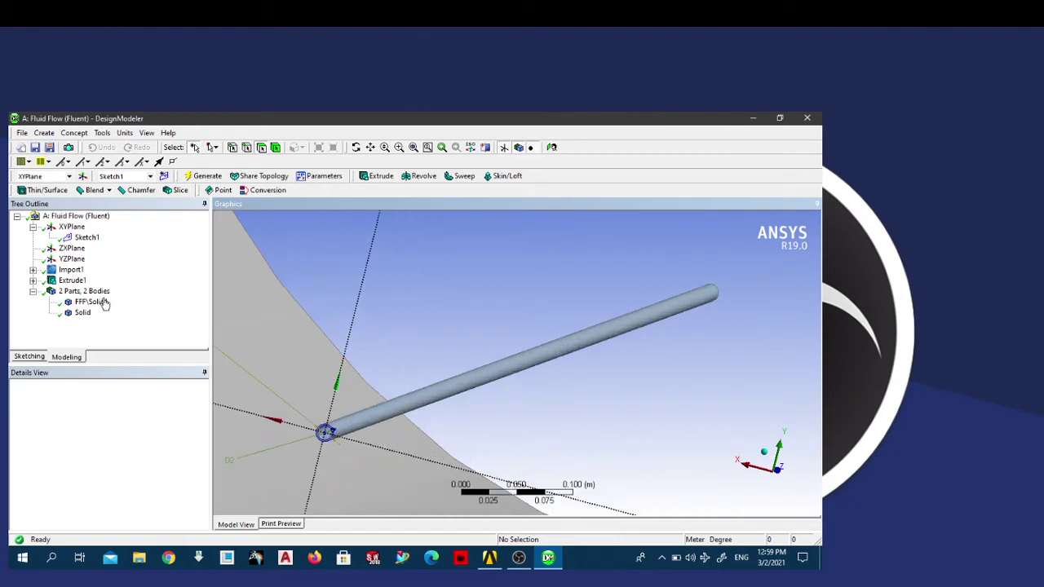
left_click(82, 313)
left_click(90, 301)
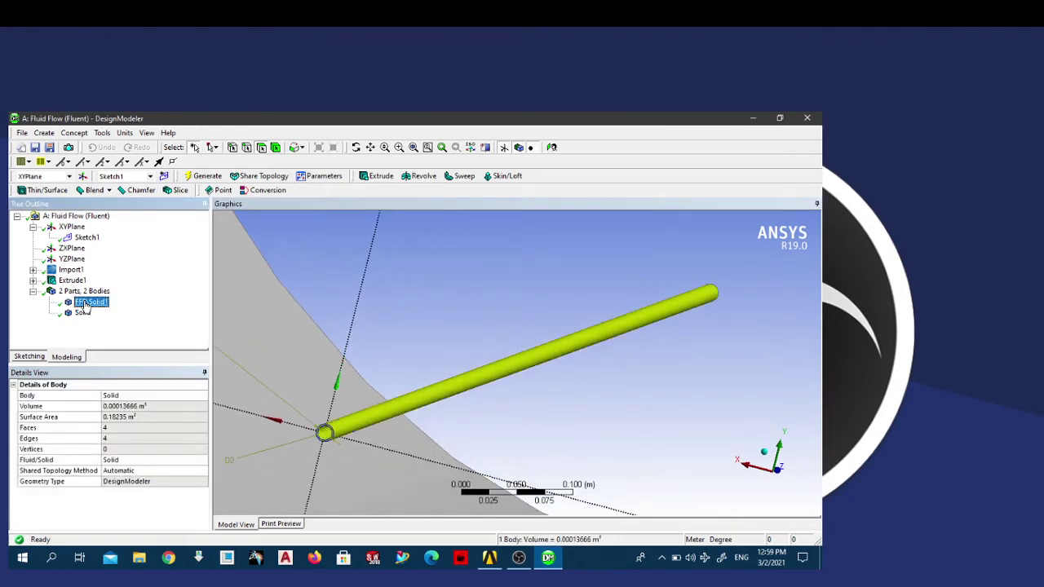
left_click(311, 261)
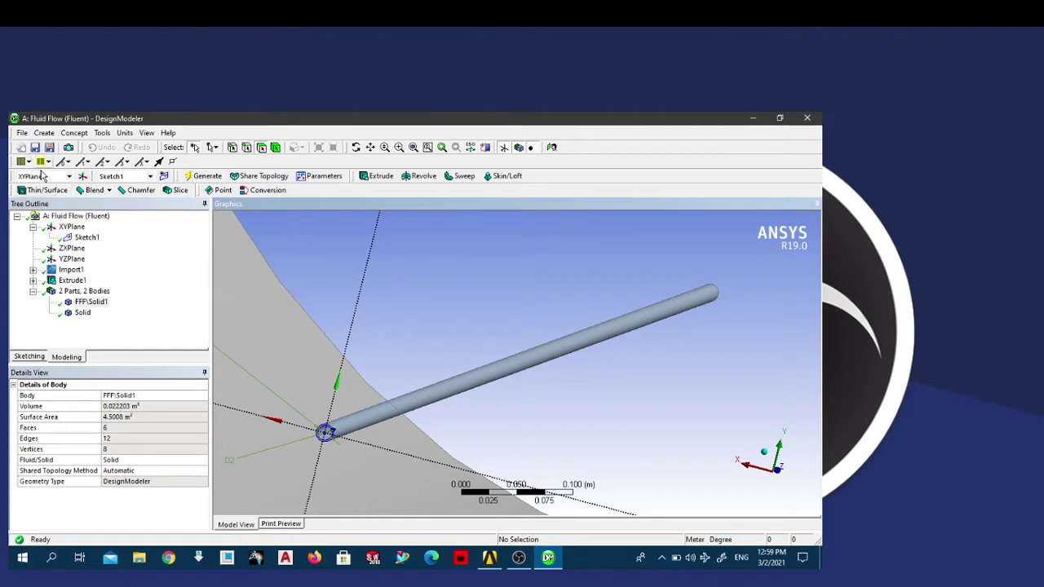
Step: Start a Surfaces From Edges feature and select the inner circular edge at the tube's sketch-plane end
left_click(22, 132)
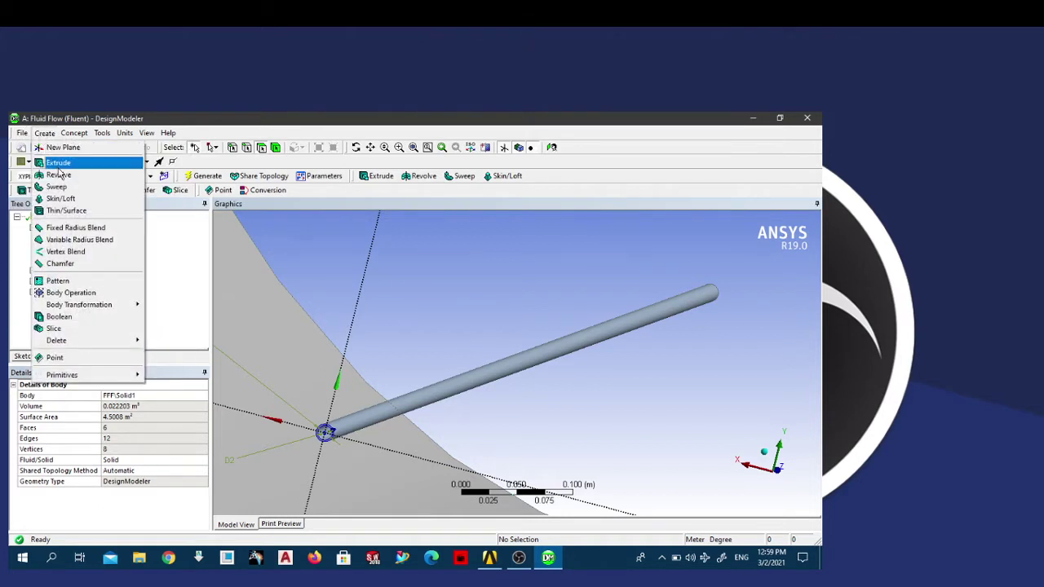
mouse_move(70, 133)
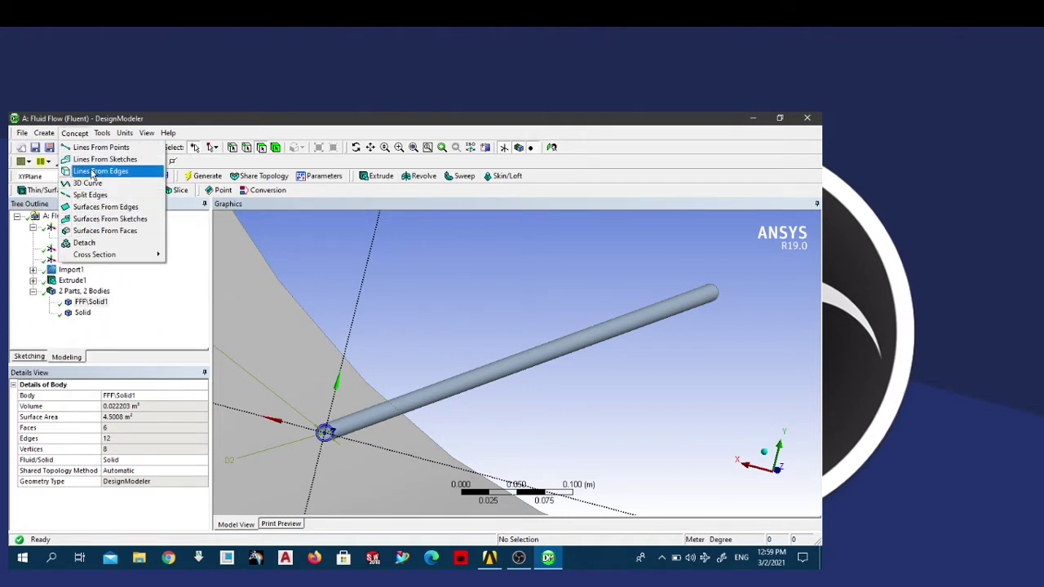
left_click(106, 208)
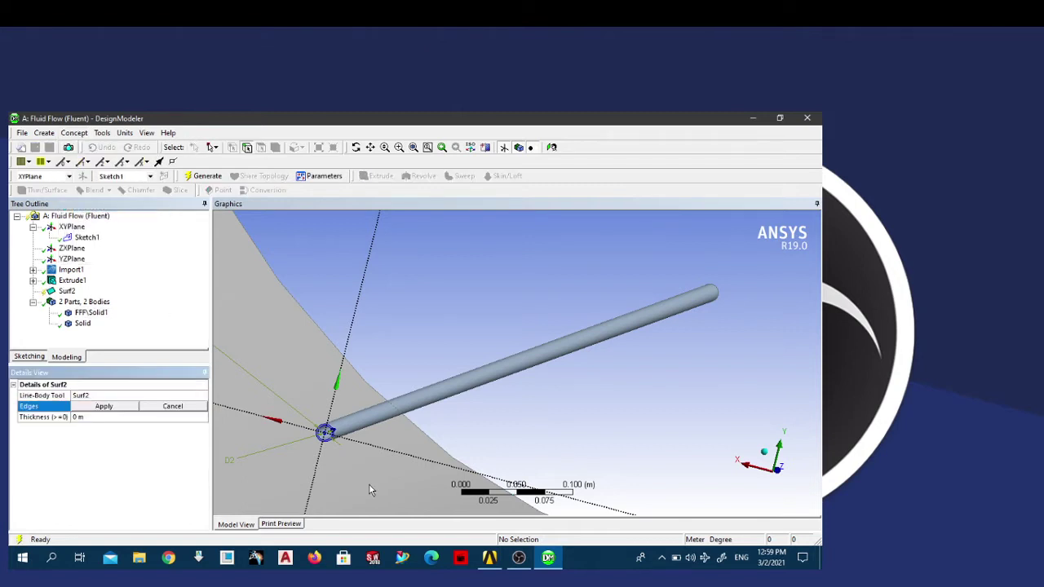
middle_click_drag(306, 450, 365, 384)
scroll(359, 408, "up", 2)
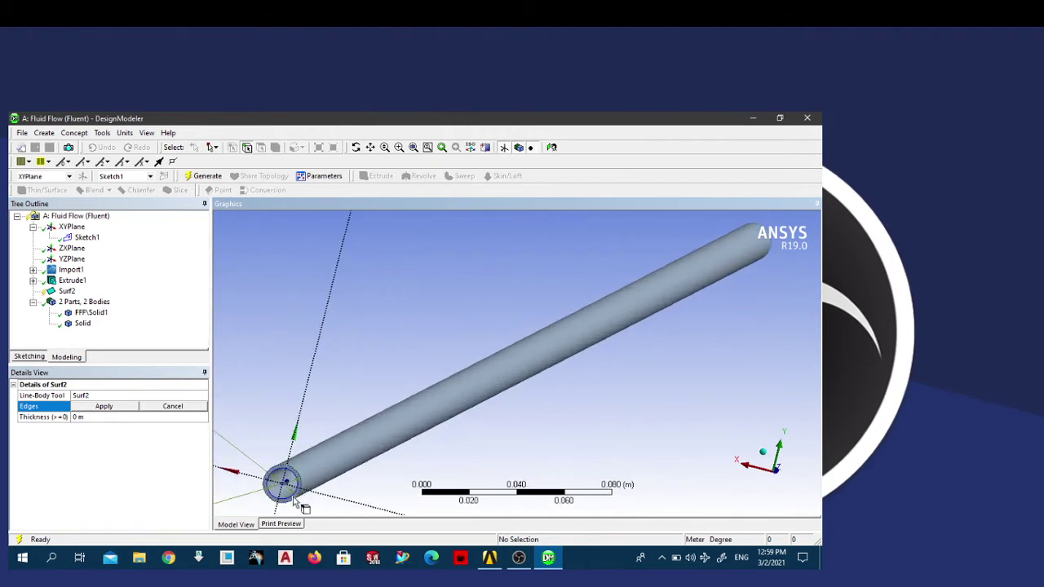
left_click(292, 499)
scroll(484, 452, "down", 3)
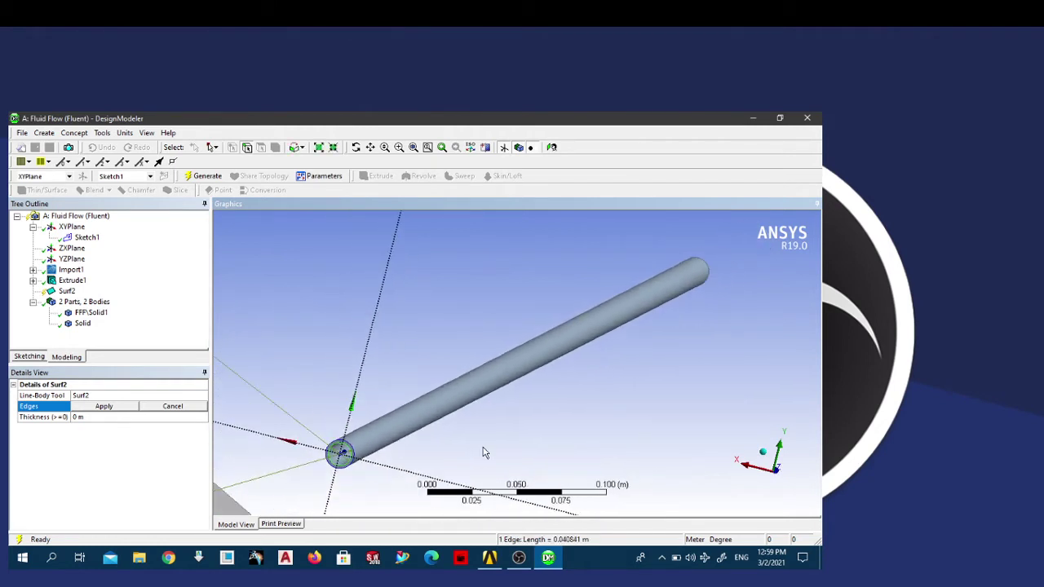
Step: Add the inner circular edge at the tube's opposite end, apply both edges and generate the cap surfaces
middle_click_drag(484, 453, 354, 449)
scroll(511, 443, "down", 5)
scroll(540, 441, "up", 5)
middle_click_drag(540, 441, 552, 408)
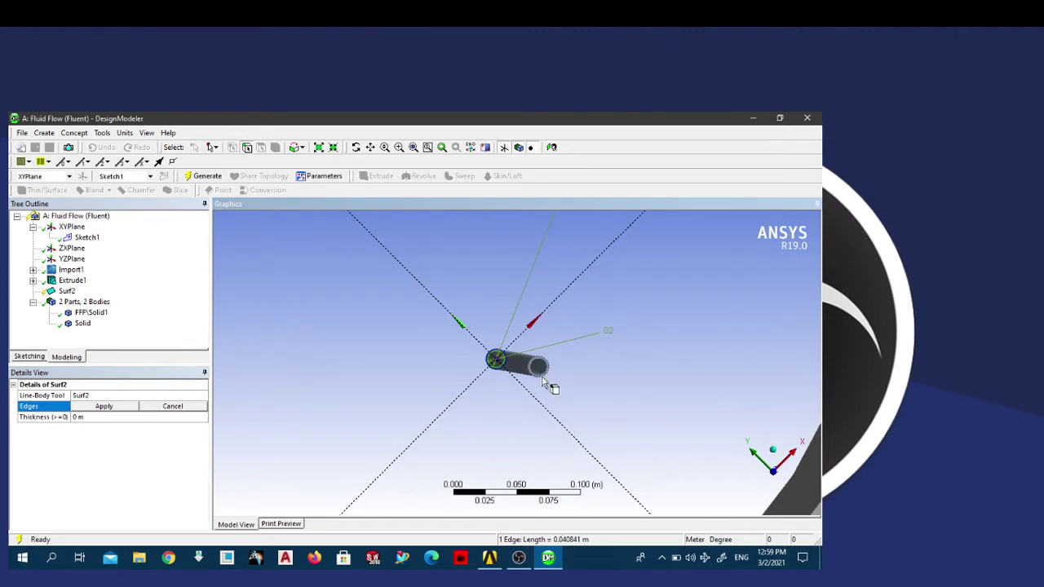
left_click(540, 376, "ctrl")
left_click(104, 407)
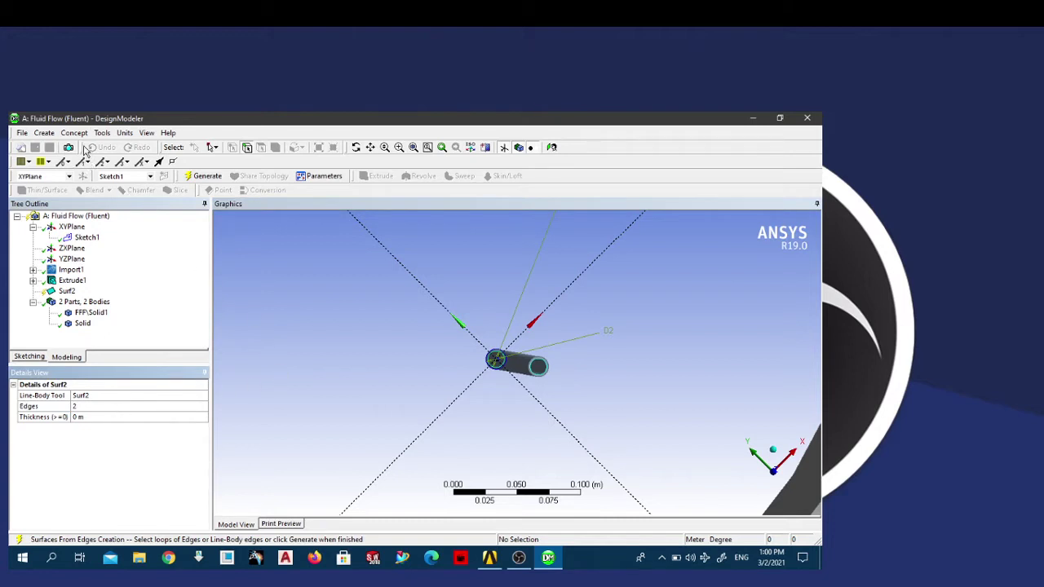
left_click(74, 133)
left_click(101, 133)
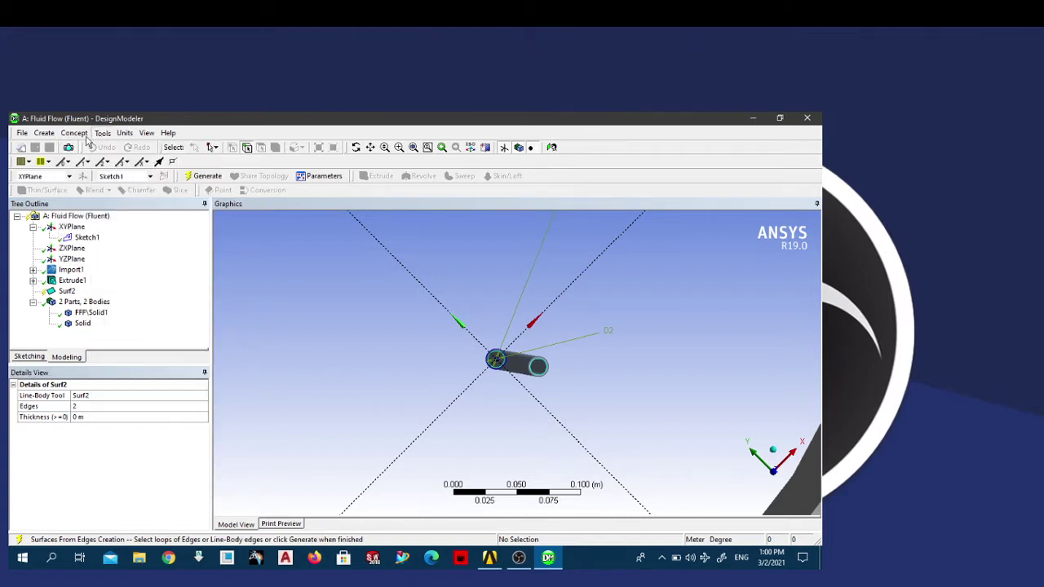
left_click(75, 133)
mouse_move(49, 140)
key("Escape")
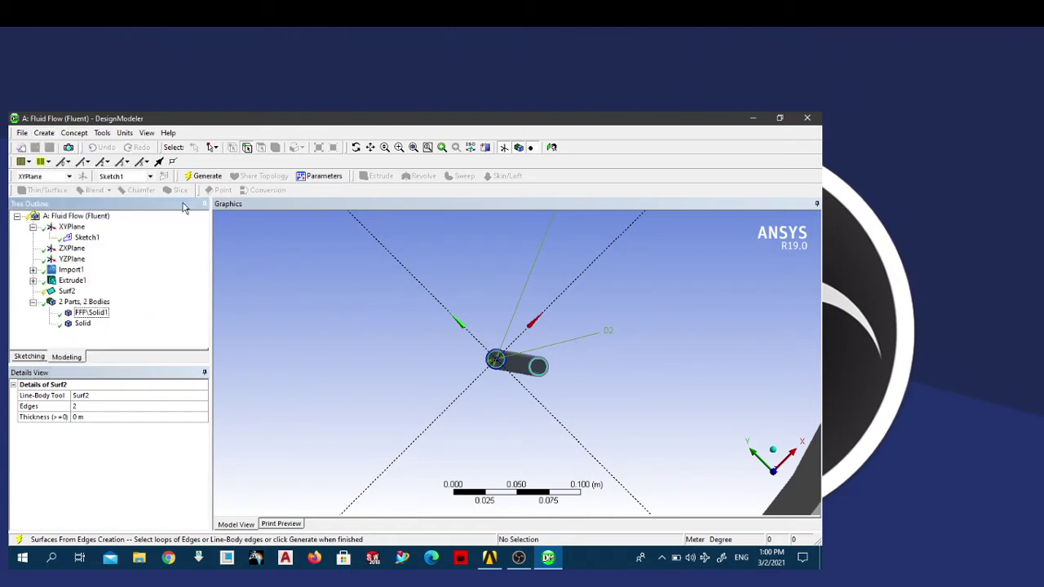
left_click(204, 176)
Step: Create a Fill with extraction type By Caps on all bodies and generate it
left_click(75, 134)
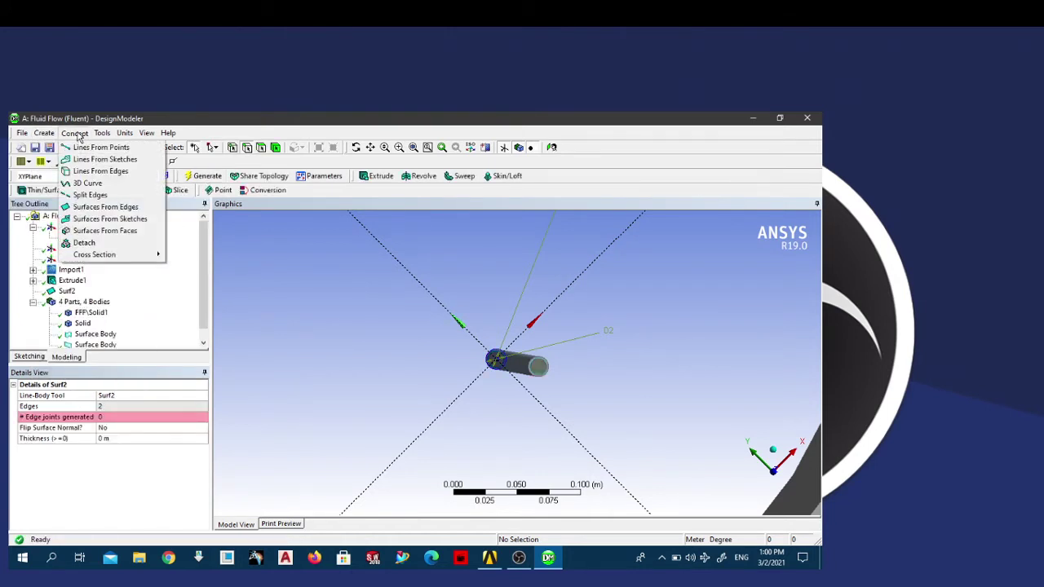
mouse_move(102, 137)
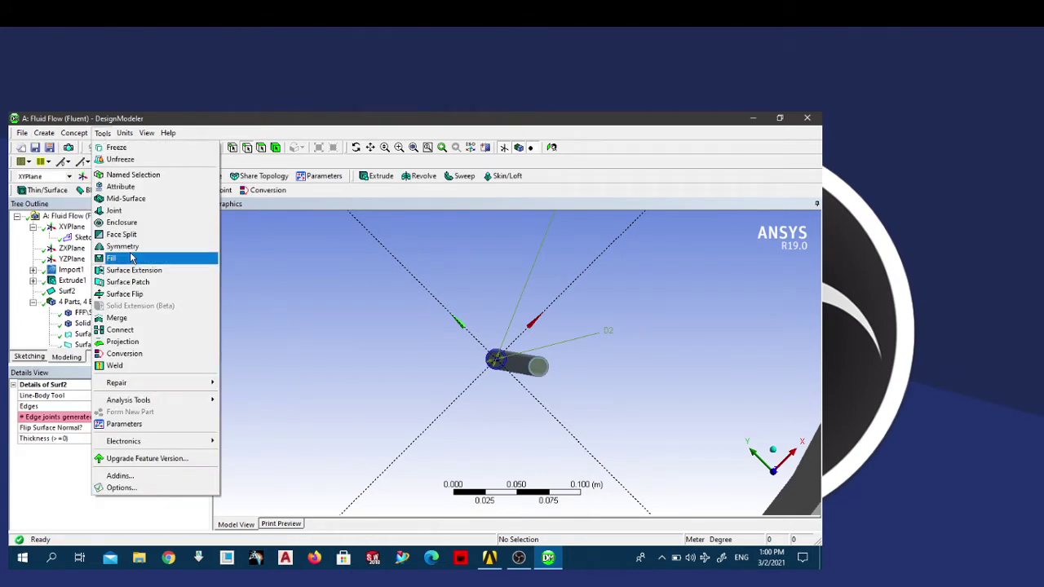
left_click(123, 258)
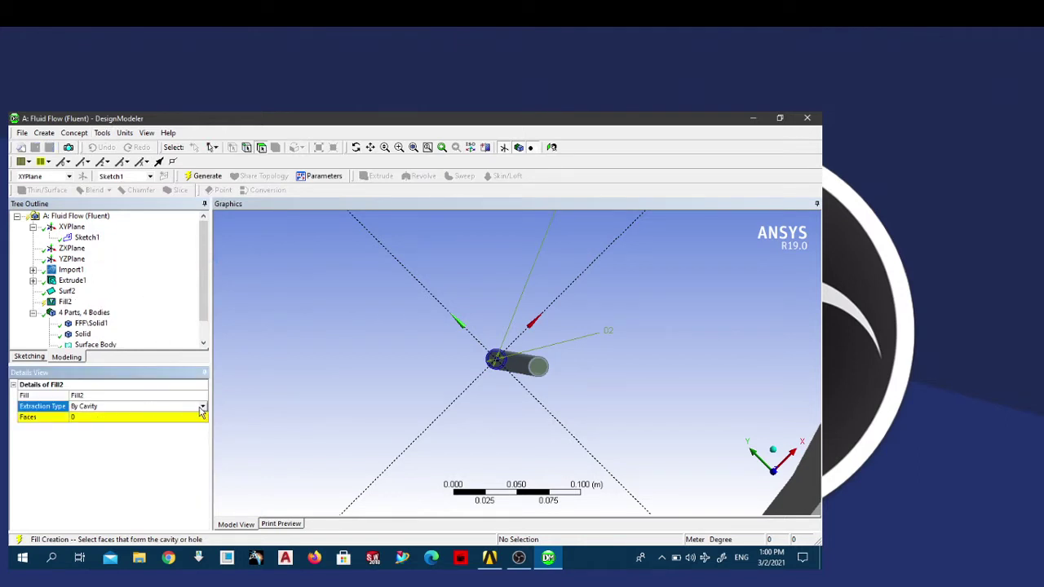
left_click(202, 412)
left_click(175, 425)
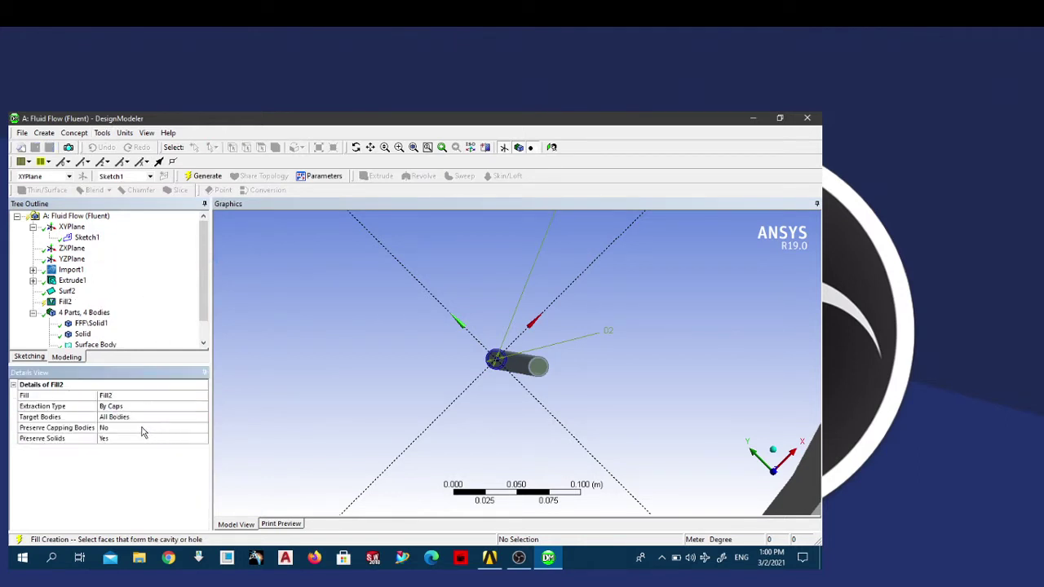
left_click(204, 176)
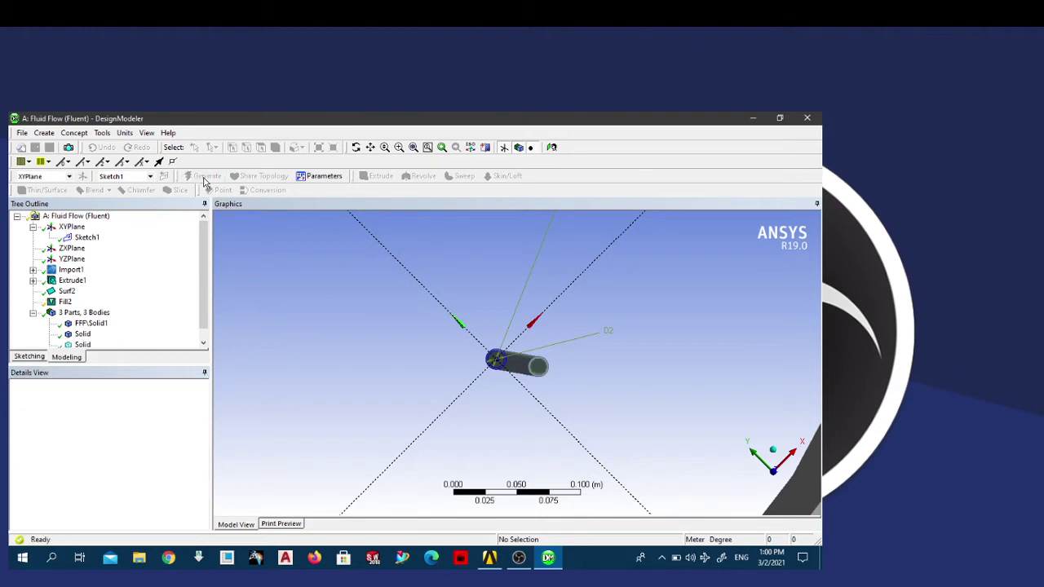
Step: Select the new solid inside the tube and rename it fluid-domain
scroll(203, 294, "down", 1)
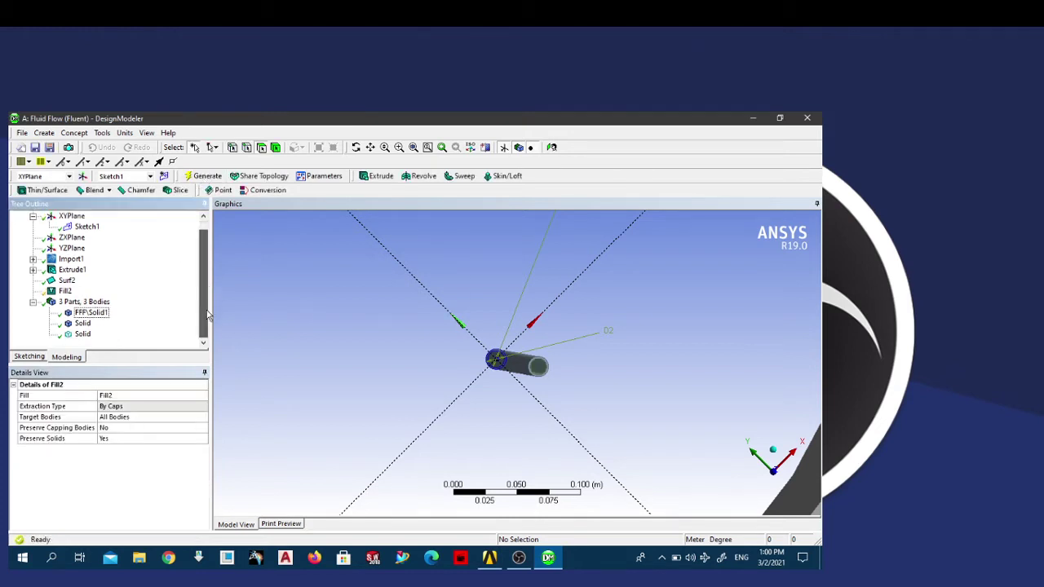
left_click(82, 334)
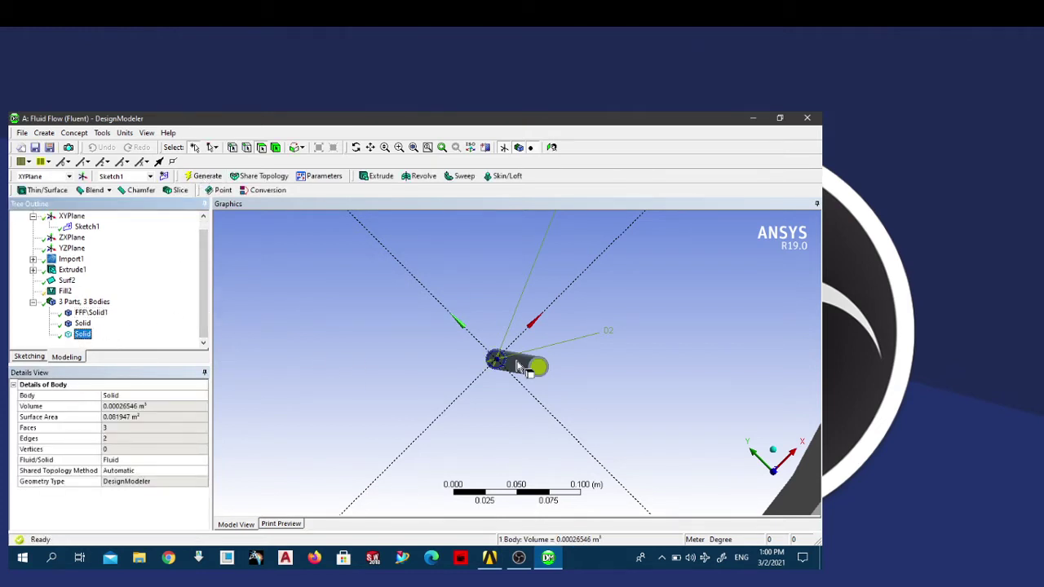
scroll(543, 364, "up", 5)
scroll(543, 364, "down", 1)
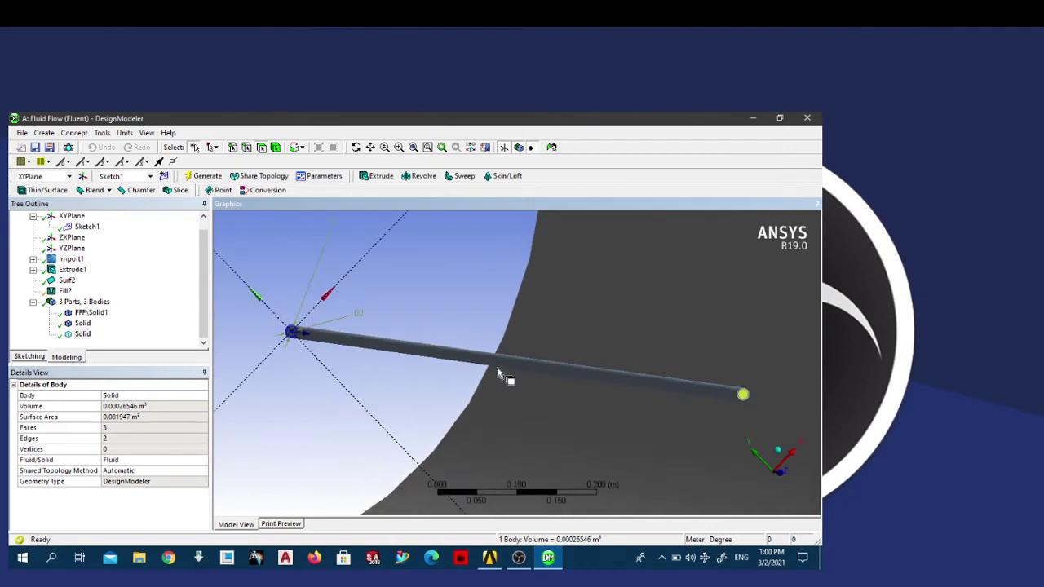
right_click(81, 335)
left_click(127, 396)
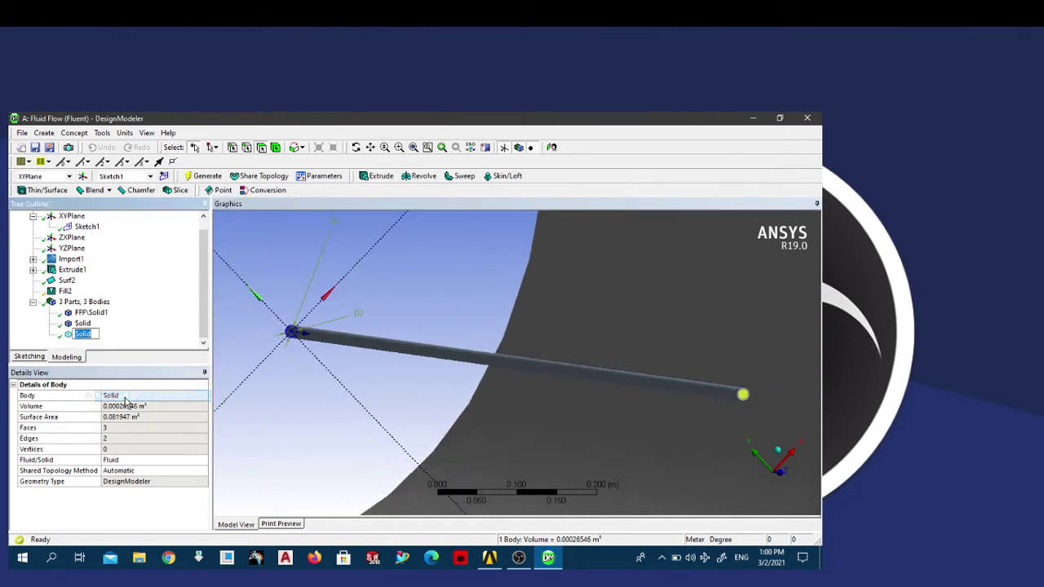
type("fluid")
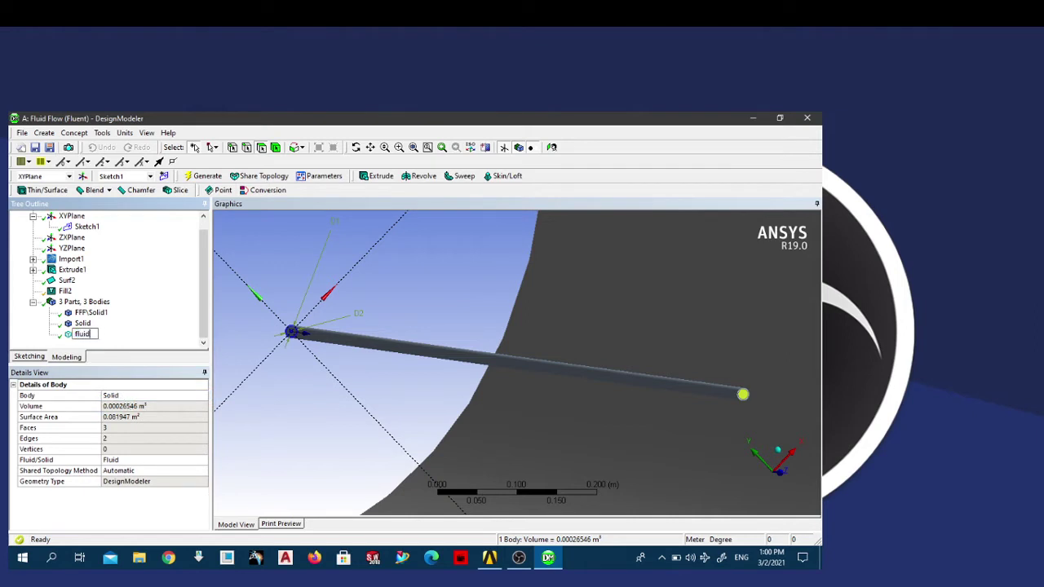
type("-domain")
key("Return")
Step: Rename the imported trough body FFF\Solid1 as collector
left_click(88, 314)
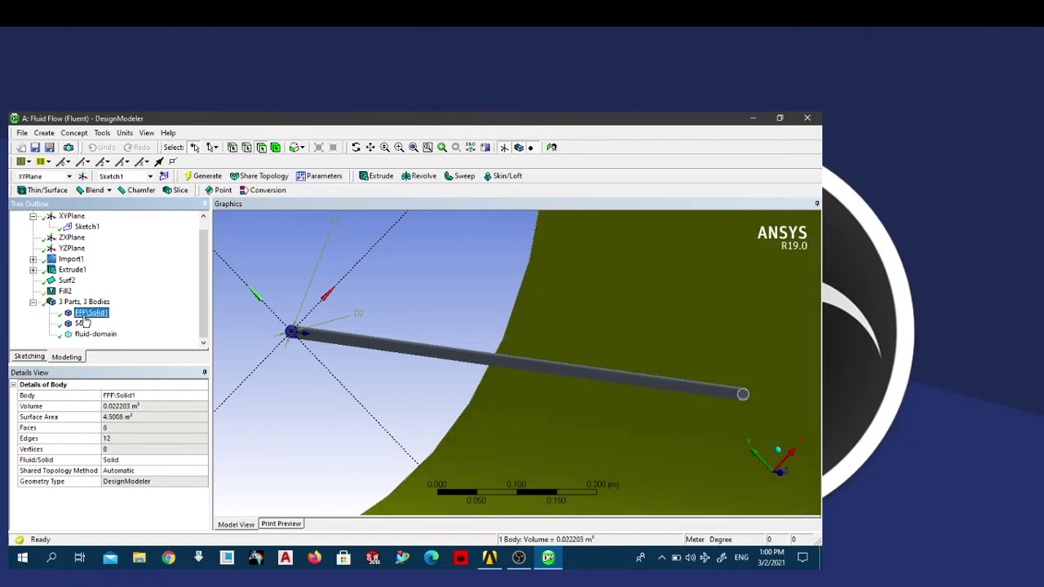
right_click(86, 315)
left_click(119, 374)
type("collector")
key("Return")
Step: Rename the extruded tube body as copper-tube
left_click(84, 323)
right_click(88, 324)
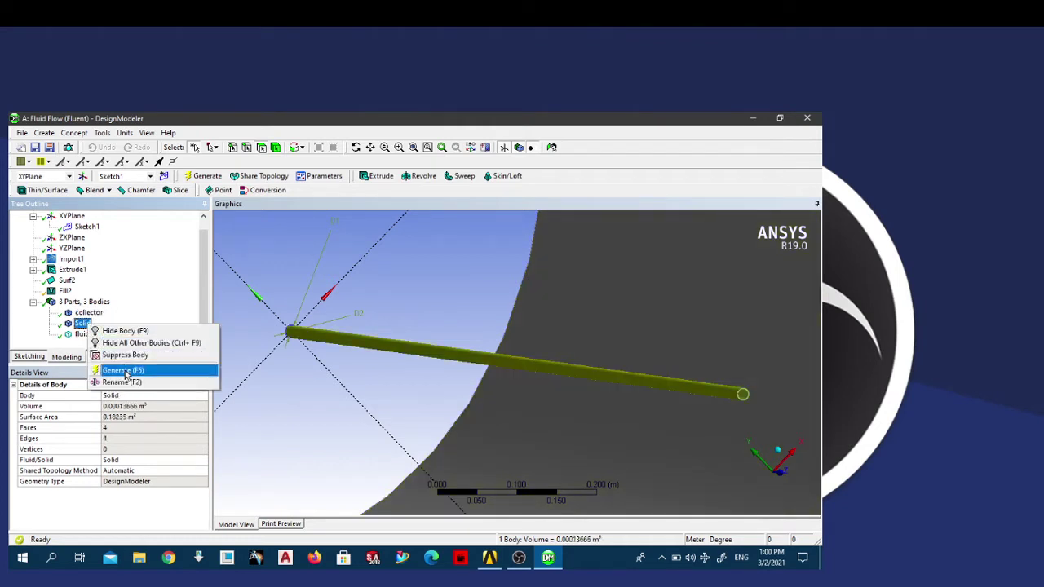
left_click(122, 382)
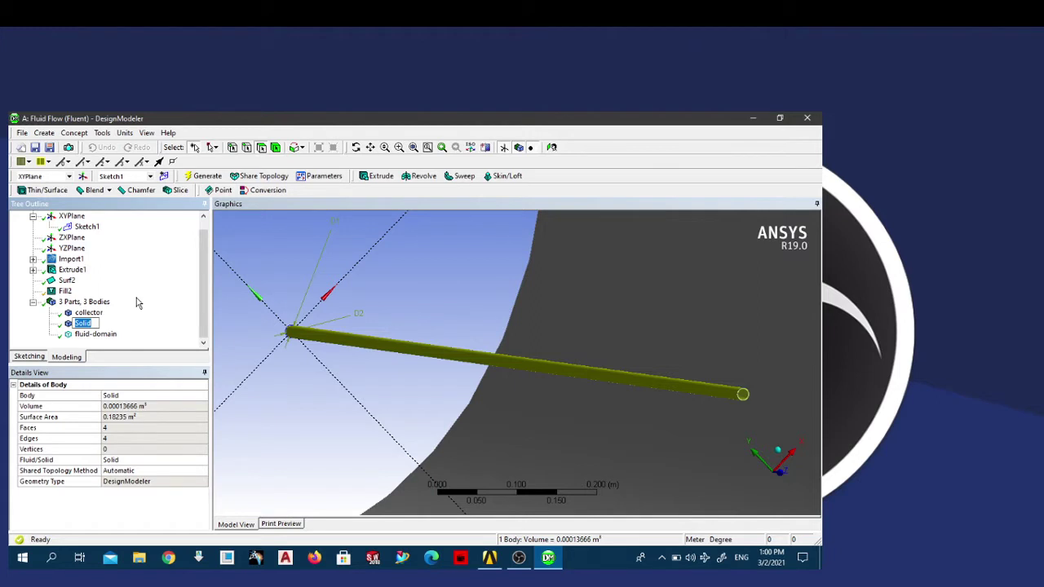
key("BackSpace")
type("copper-tube")
key("Return")
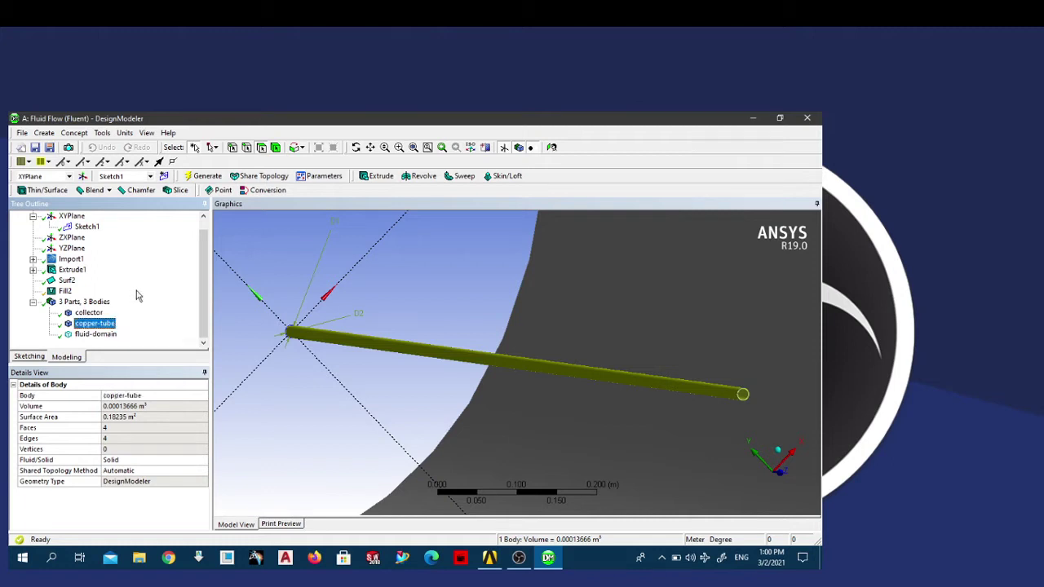
Step: Inspect the whole trough and tube assembly and check which body fluid-domain refers to
left_click(401, 366)
middle_click_drag(402, 366, 594, 379)
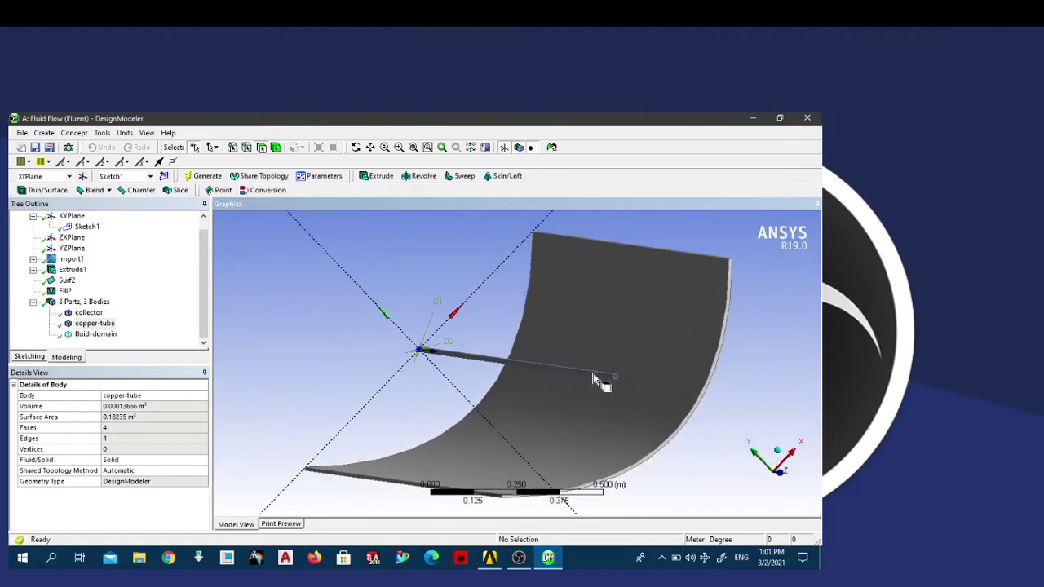
scroll(612, 385, "up", 2)
left_click(106, 336)
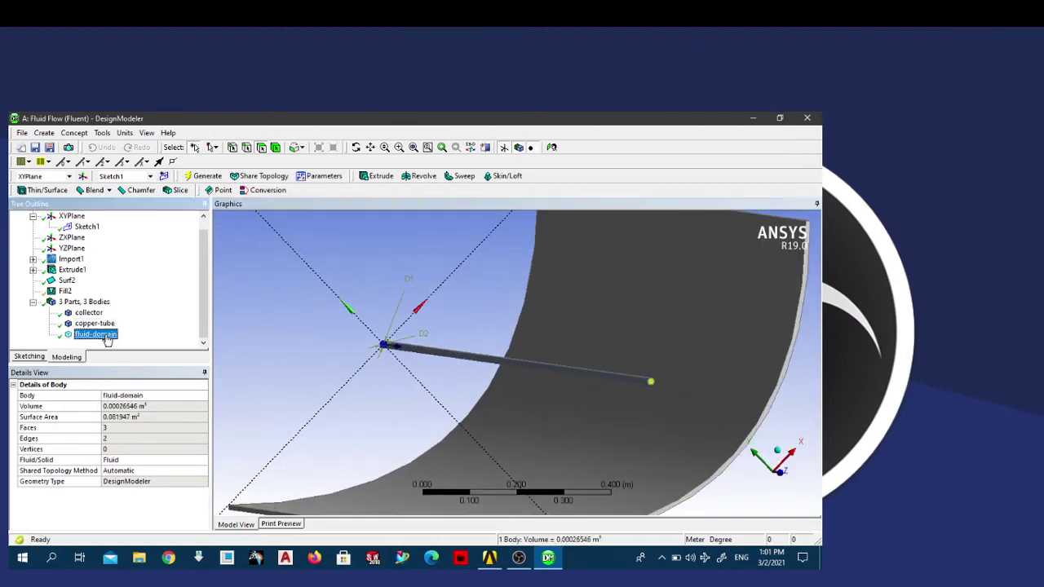
left_click(265, 384)
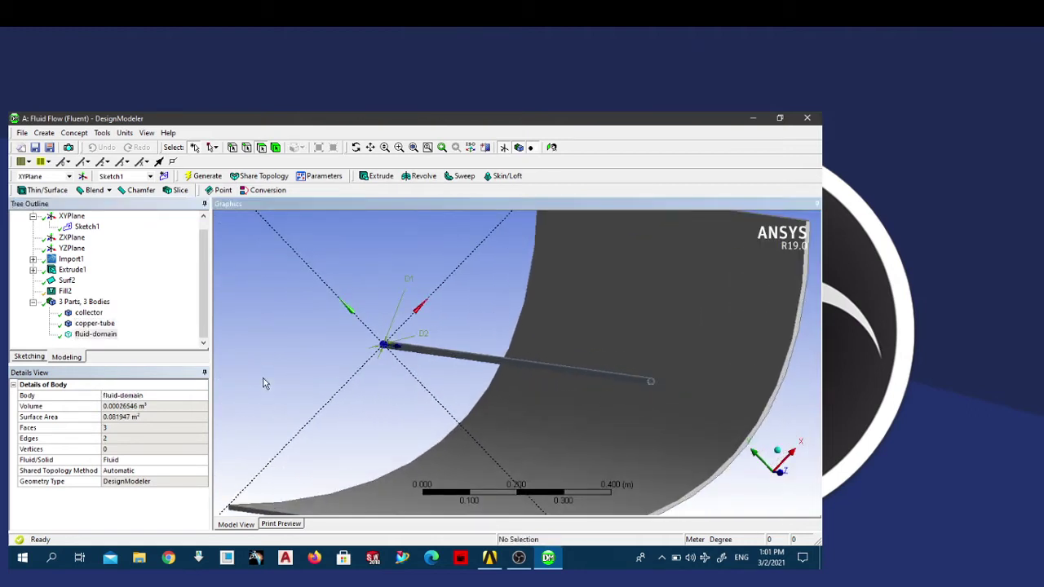
Step: Close DesignModeler and update the Geometry cell of the Fluid Flow (Fluent) system in Workbench
left_click(22, 133)
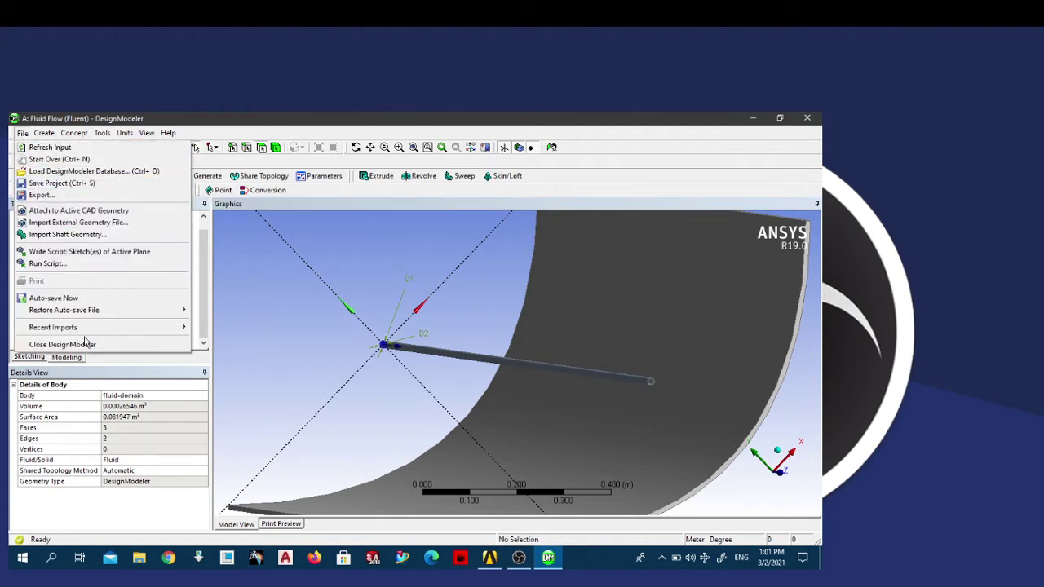
left_click(205, 235)
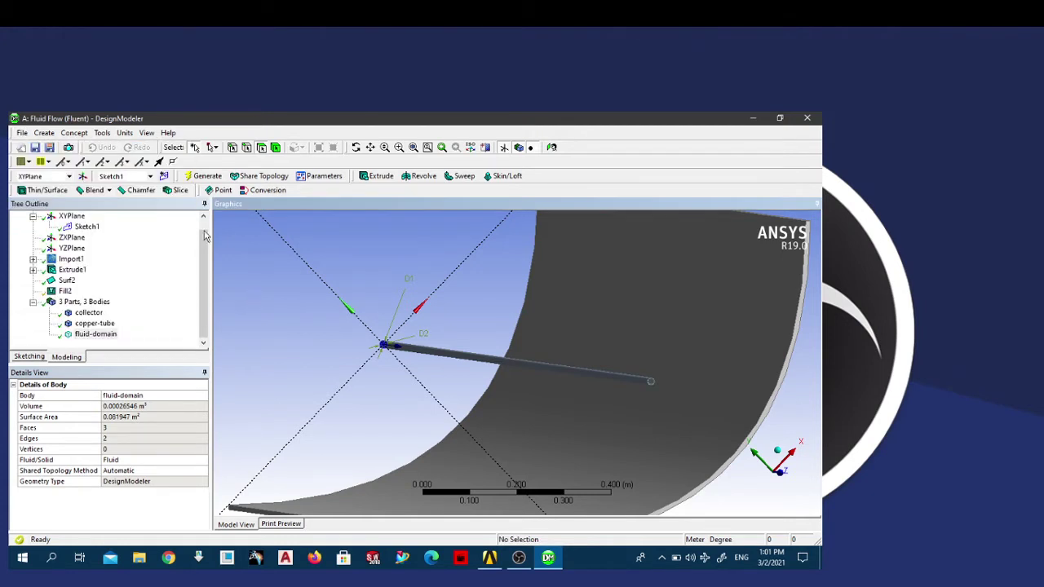
left_click(95, 334)
left_click(22, 134)
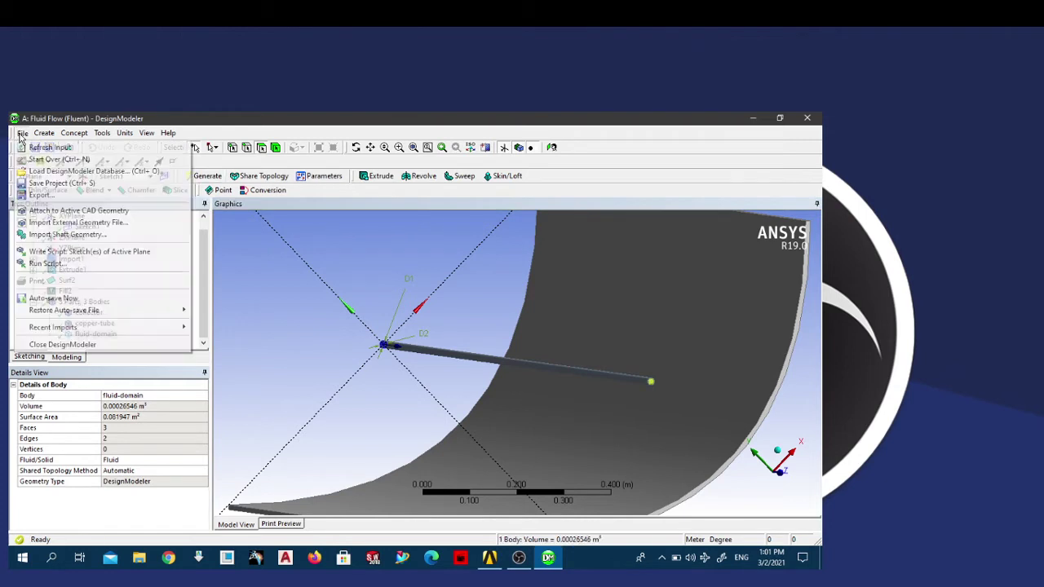
left_click(53, 350)
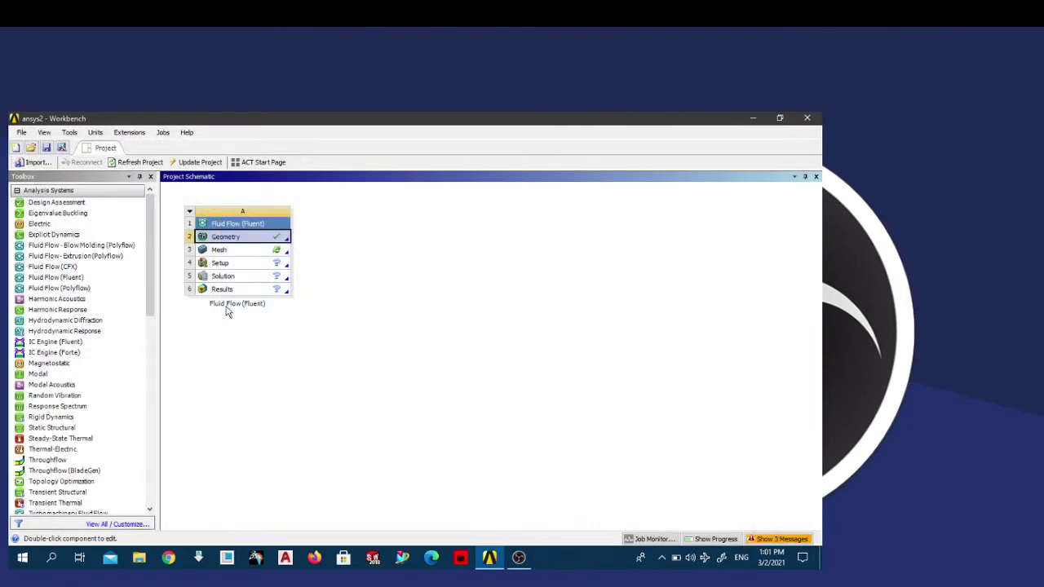
right_click(235, 242)
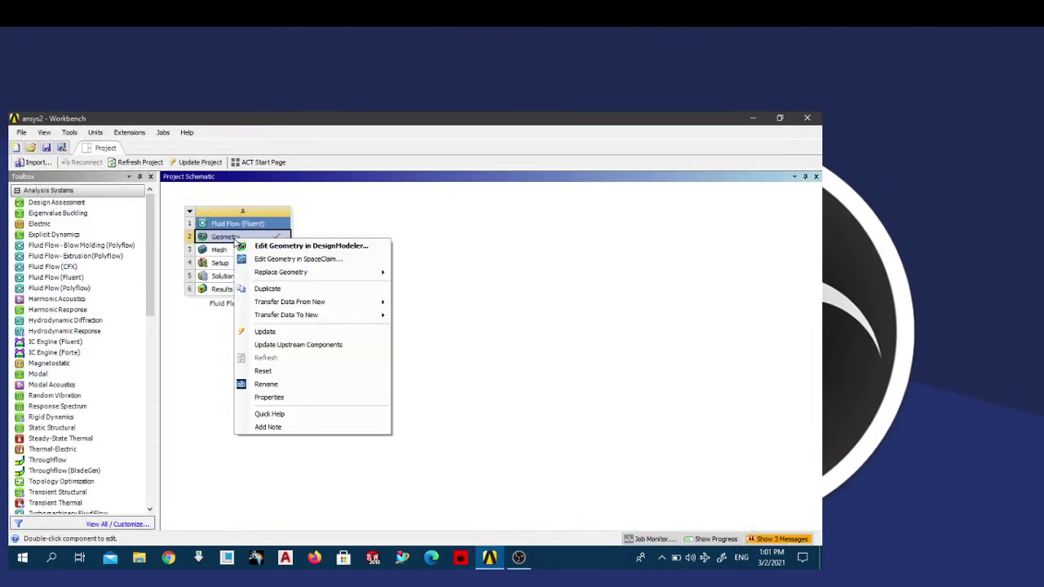
left_click(274, 331)
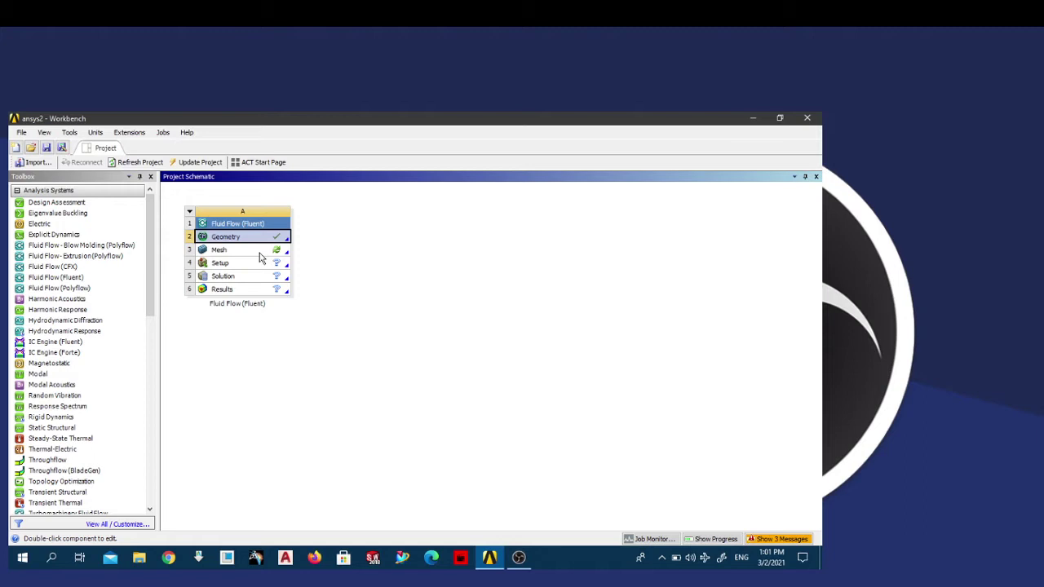
Step: Open the Mesh cell of the Fluid Flow (Fluent) system in the Meshing application
left_click(252, 253)
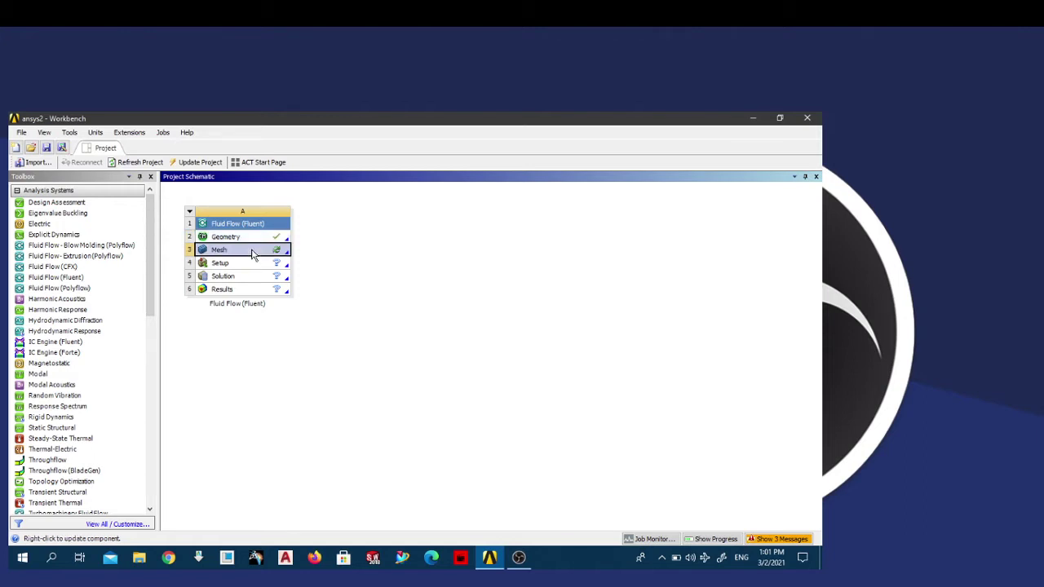
double_click(251, 253)
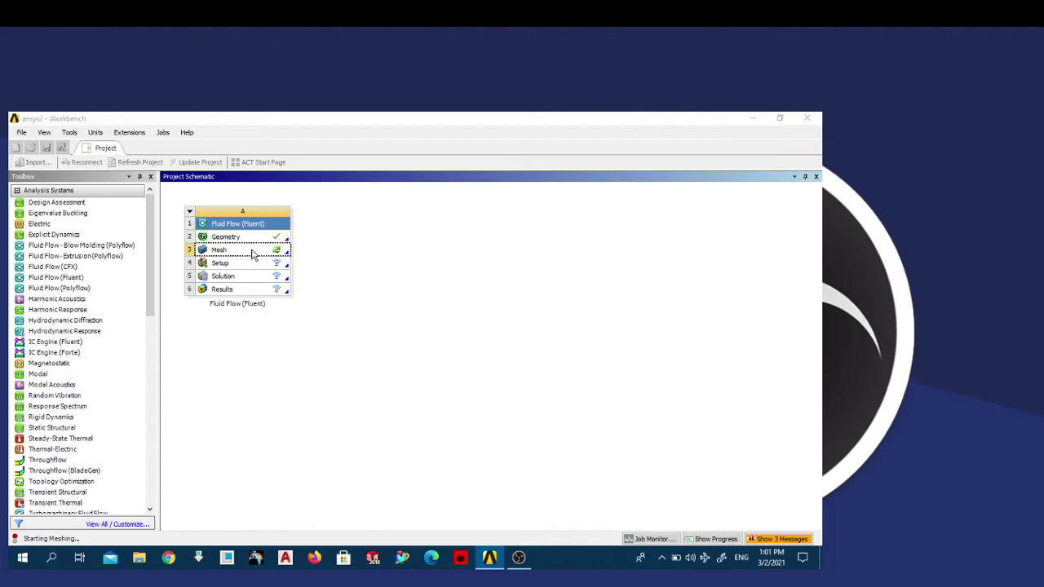
right_click(252, 254)
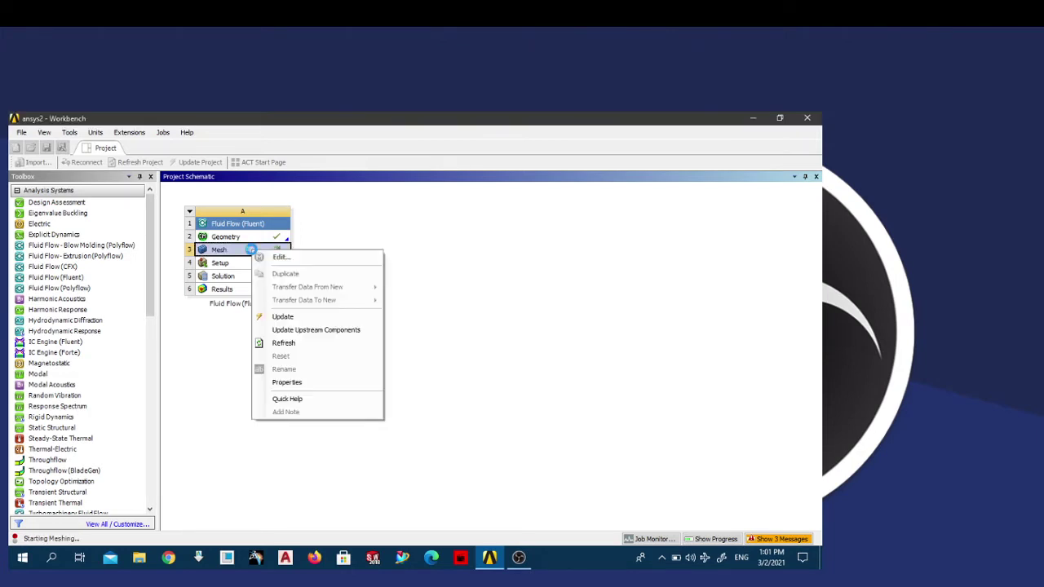
left_click(227, 367)
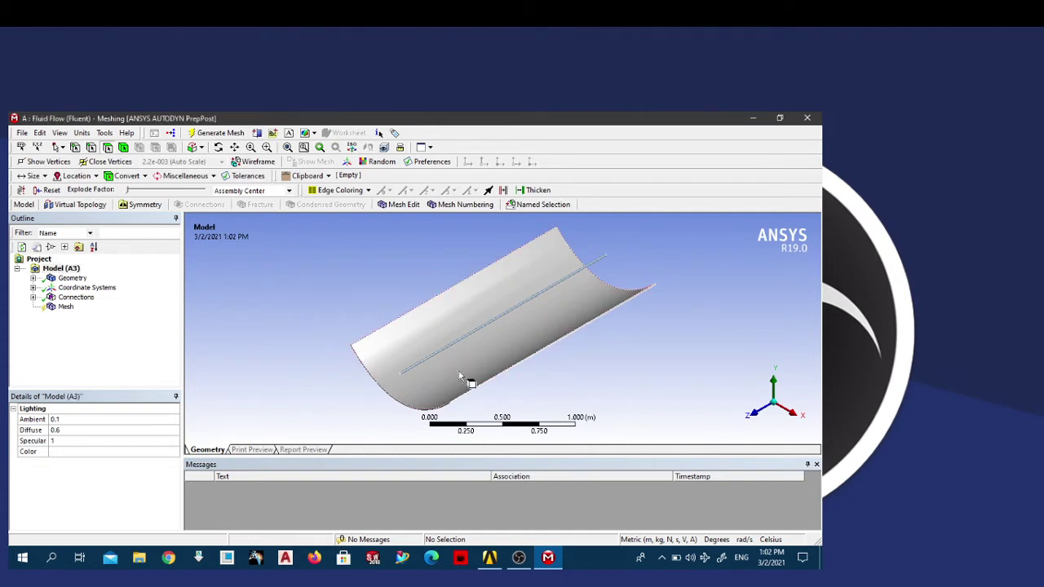
Step: Insert a Method control under Mesh, scoped by geometry selection
middle_click_drag(291, 382, 415, 401)
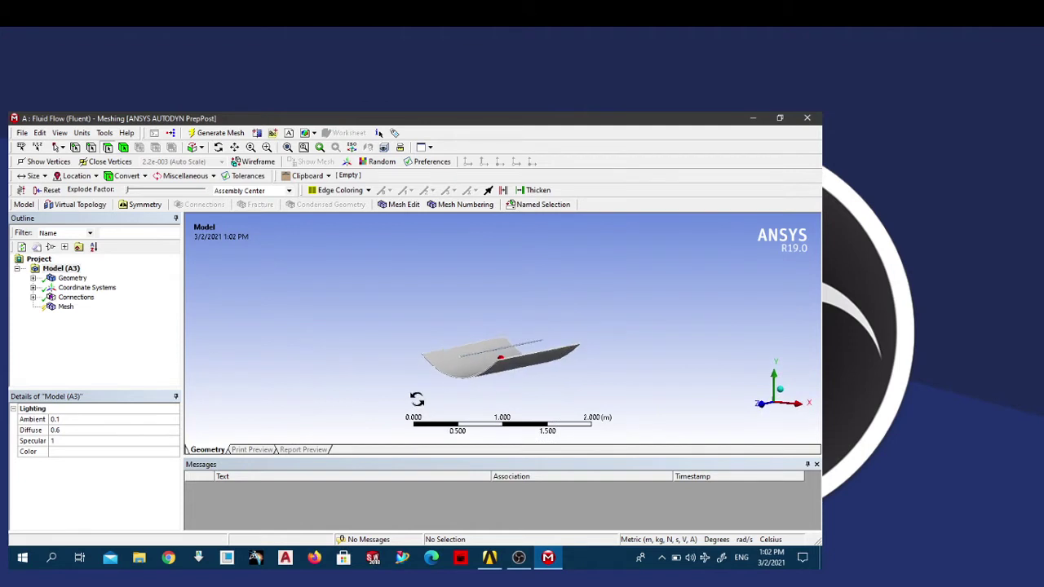
scroll(424, 397, "up", 5)
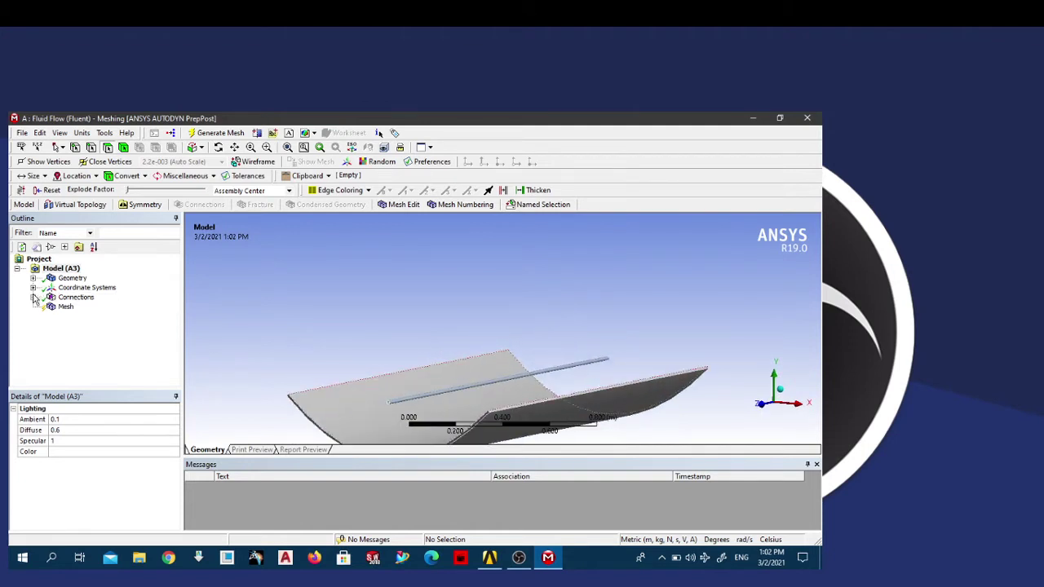
left_click(64, 309)
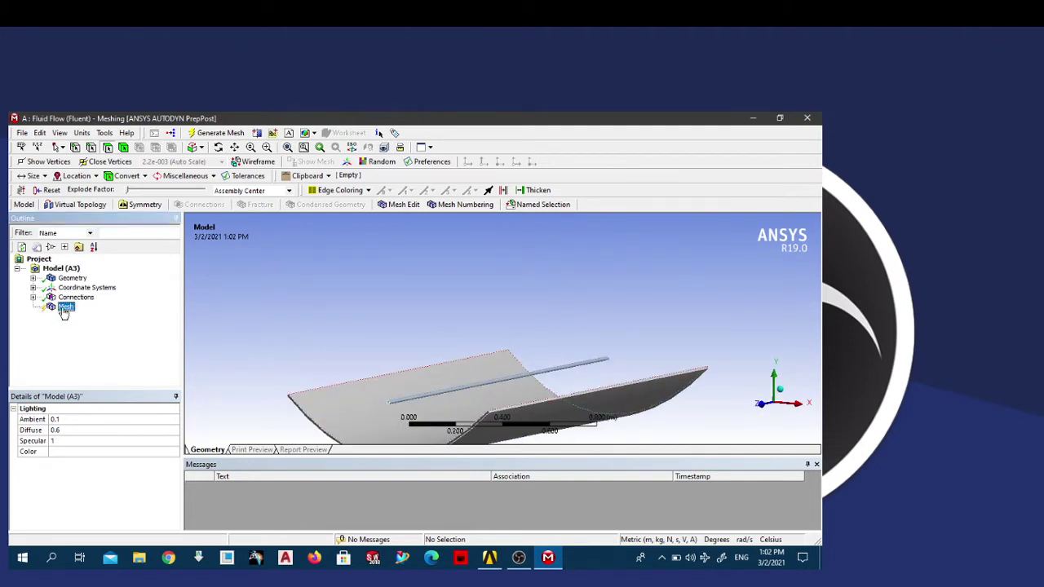
right_click(66, 310)
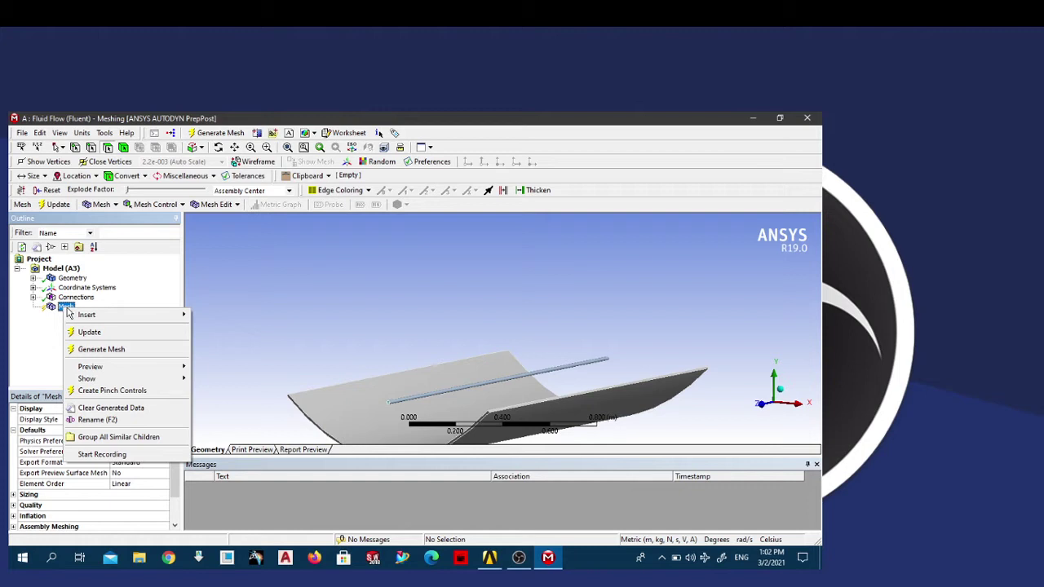
mouse_move(95, 317)
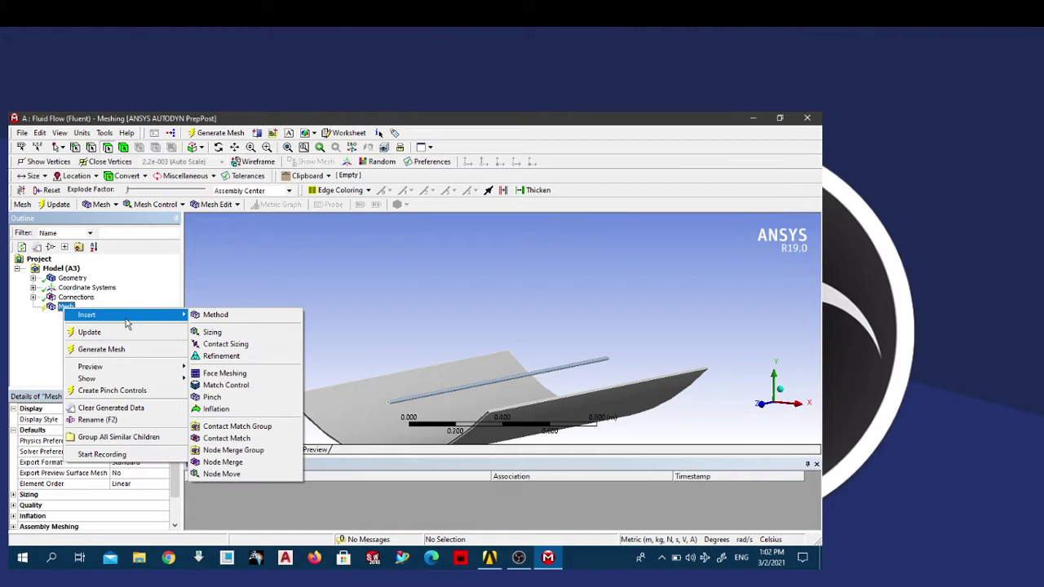
left_click(213, 315)
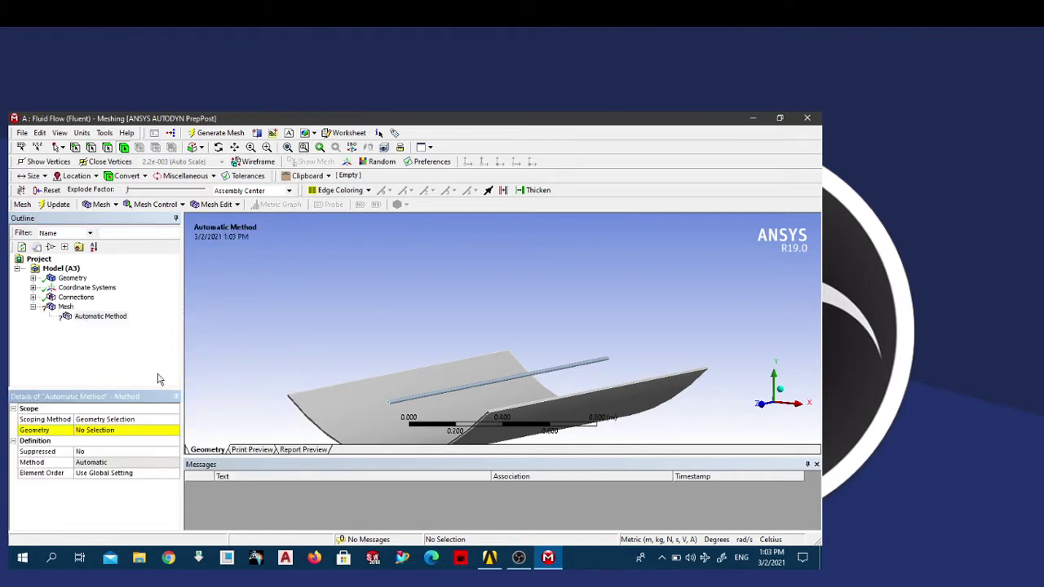
left_click(110, 420)
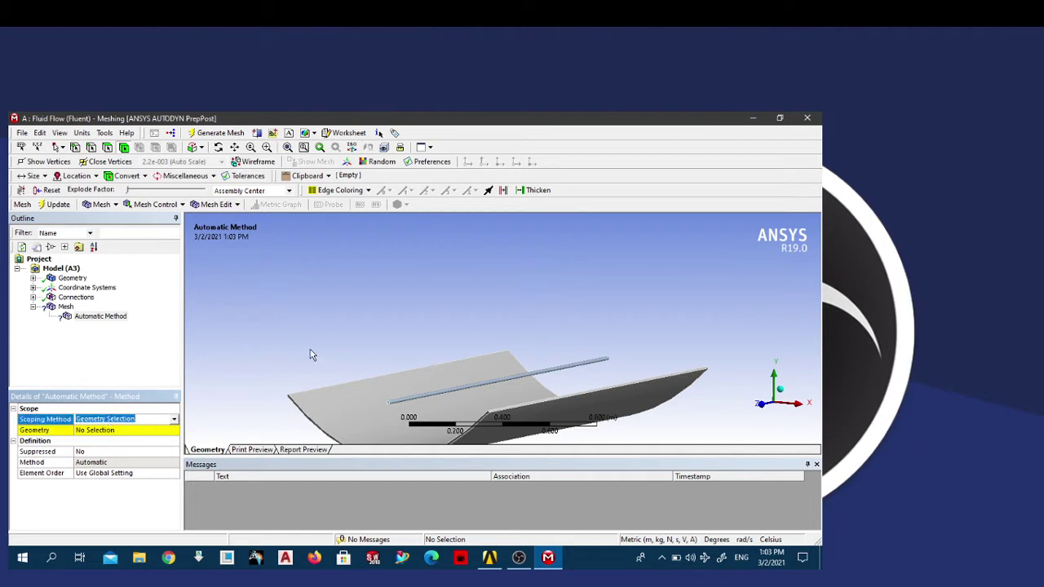
Step: Expand the geometry and coordinate system branches of the model tree and hide the copper-tube body
mouse_move(411, 310)
middle_mouse_down()
mouse_move(414, 301)
mouse_move(418, 326)
middle_mouse_up()
scroll(420, 339, "down", 2)
scroll(429, 380, "up", 3)
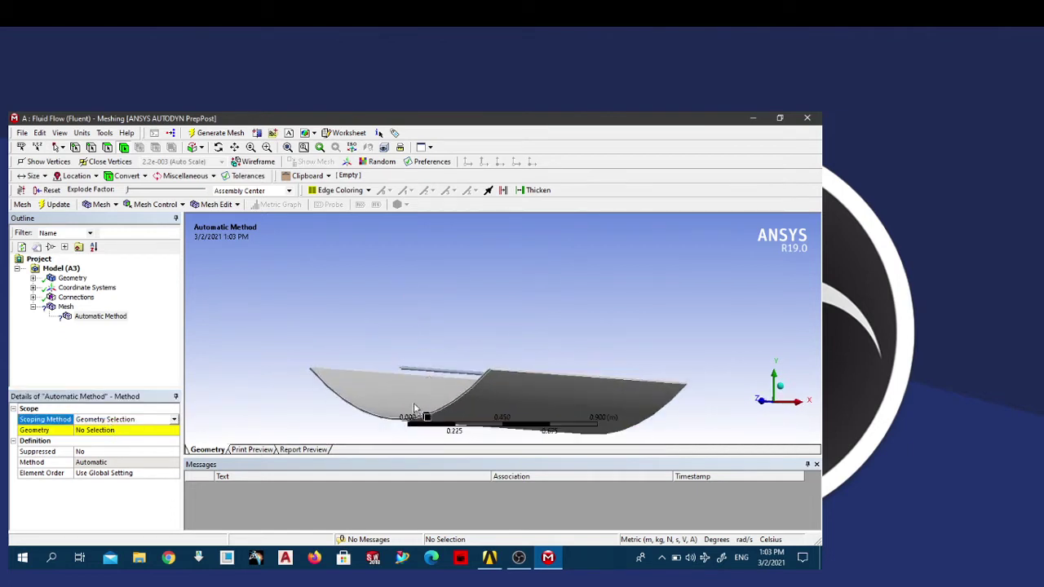
left_click(33, 287)
left_click(33, 278)
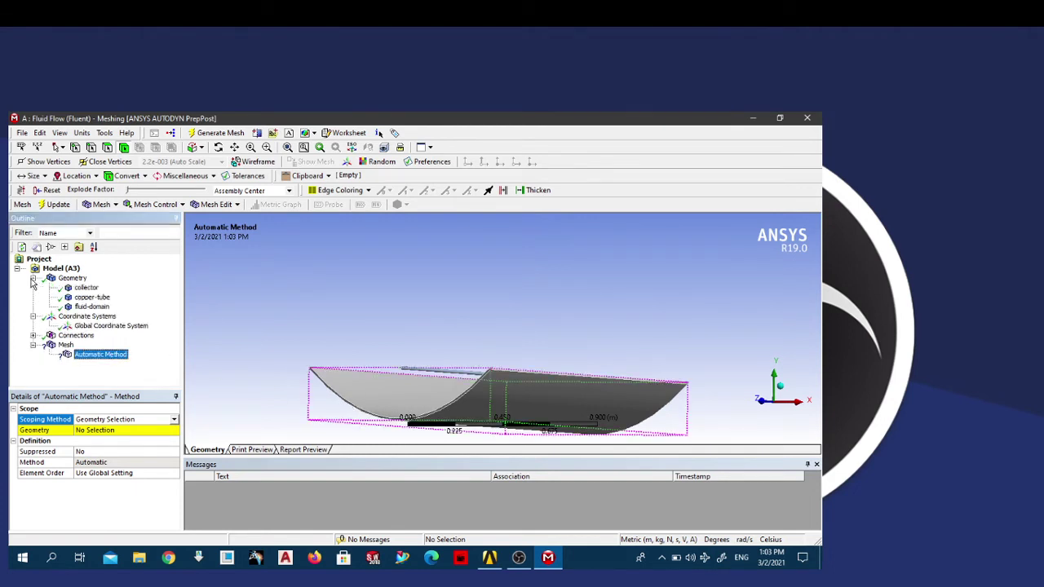
left_click(86, 288)
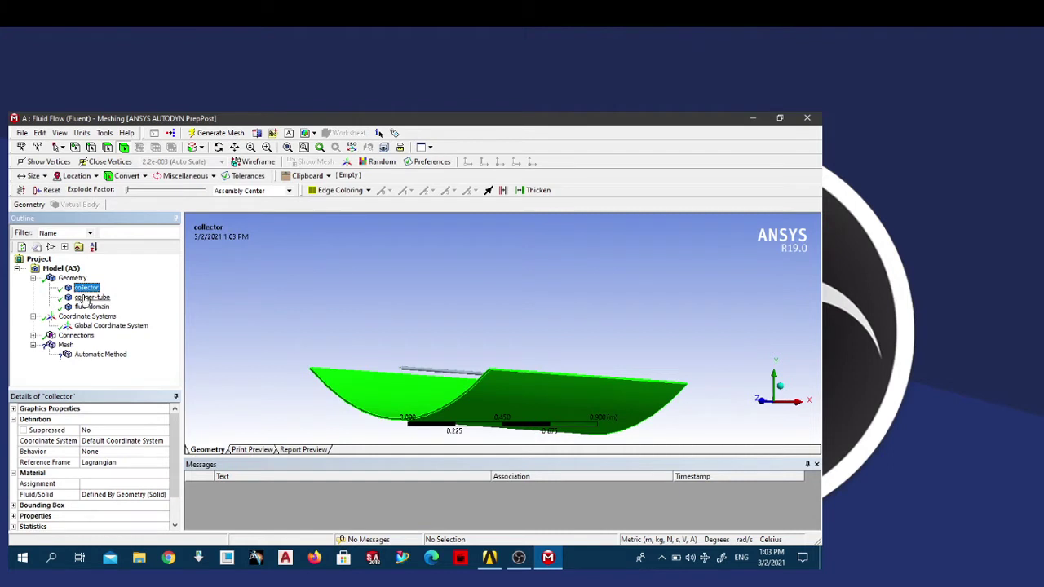
left_click(86, 298)
right_click(86, 300)
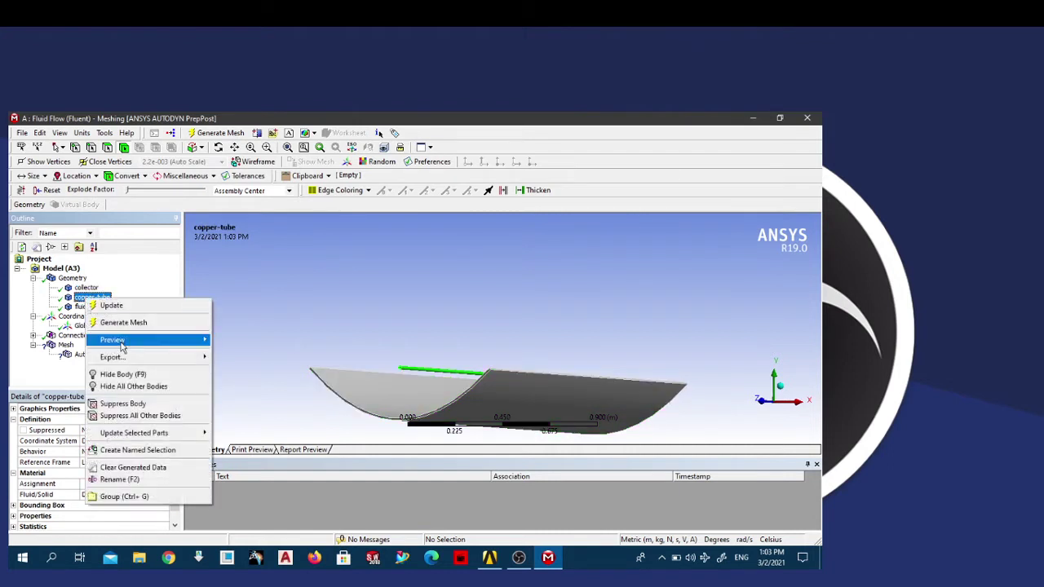
left_click(124, 374)
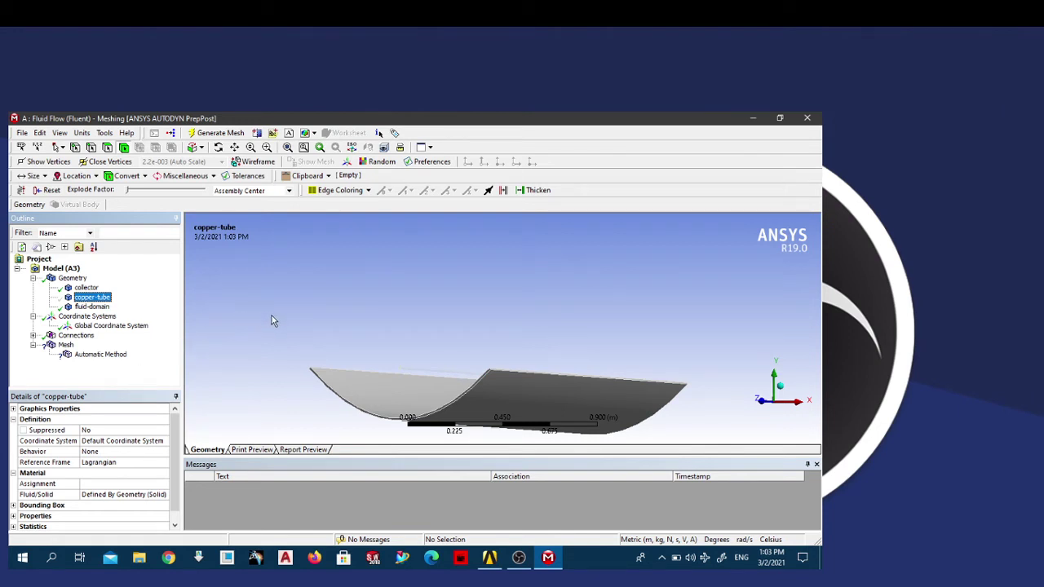
Step: Examine the trough with the tube hidden and locate the fluid-domain body along its axis
middle_click_drag(271, 316, 334, 362)
scroll(281, 327, "down", 5)
scroll(629, 367, "up", 2)
scroll(471, 376, "up", 2)
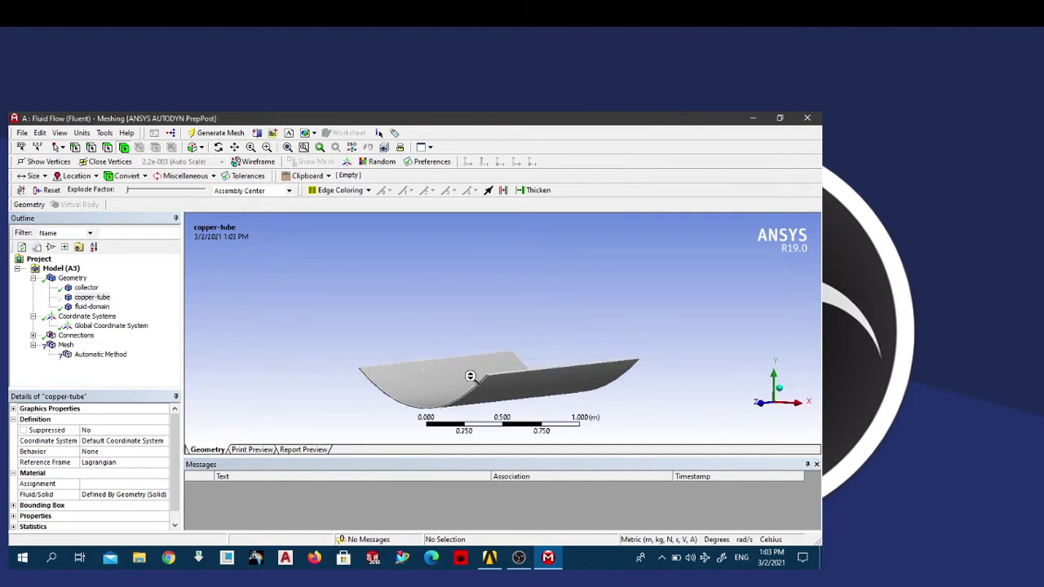
middle_click_drag(471, 376, 467, 410)
scroll(473, 378, "down", 2)
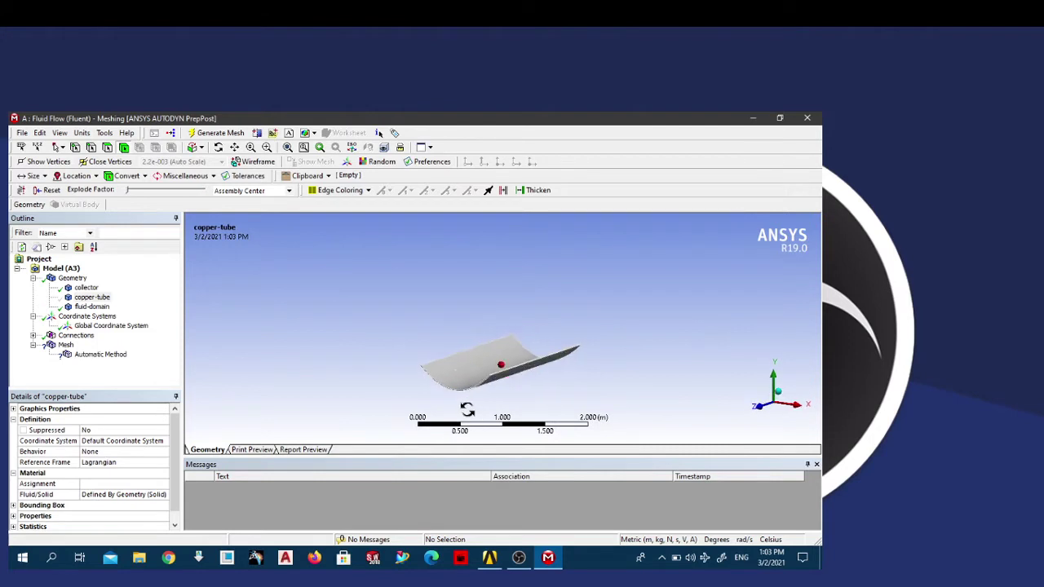
left_click(92, 307)
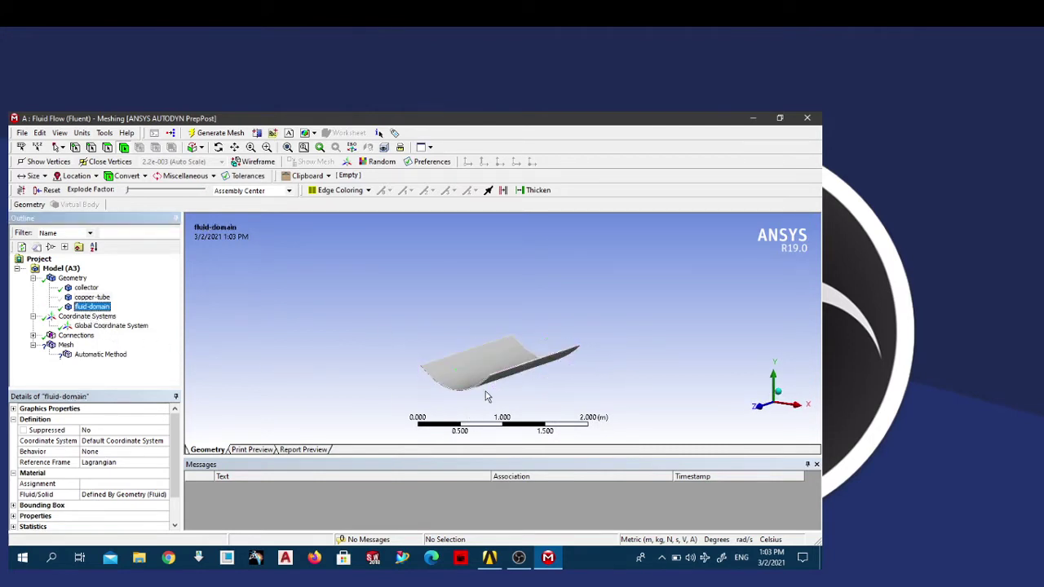
middle_click_drag(482, 396, 415, 381)
scroll(479, 380, "up", 5)
scroll(396, 376, "up", 3)
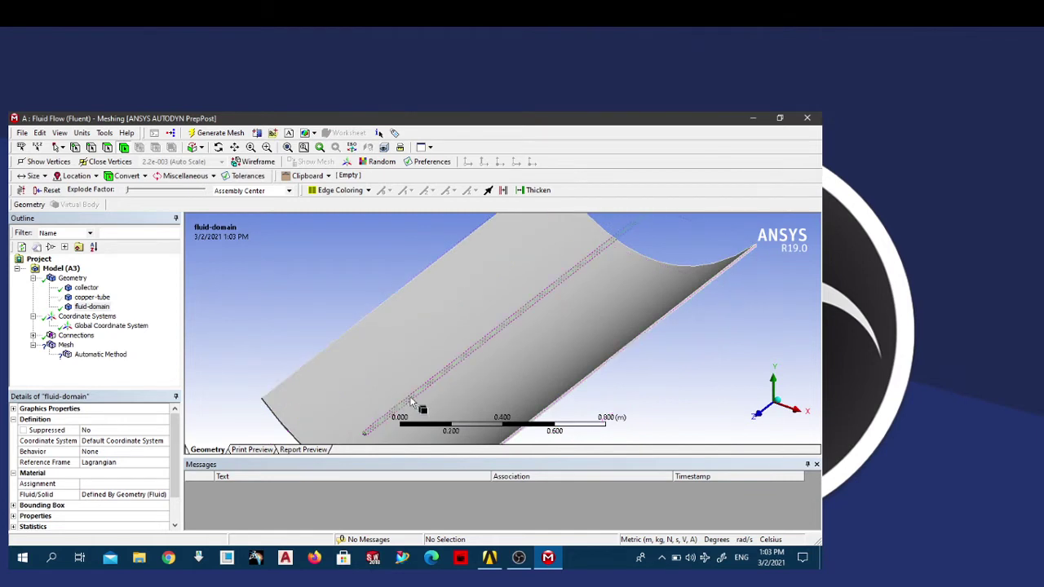
Step: Try to scope the Automatic Method to the fluid-domain and collector bodies
left_click(413, 404)
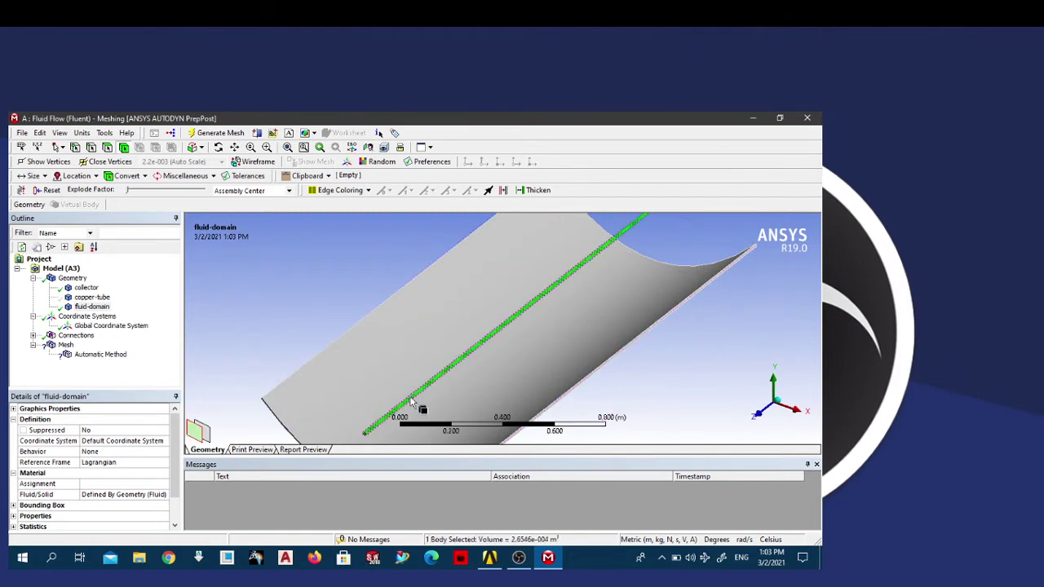
left_click(356, 392, "ctrl")
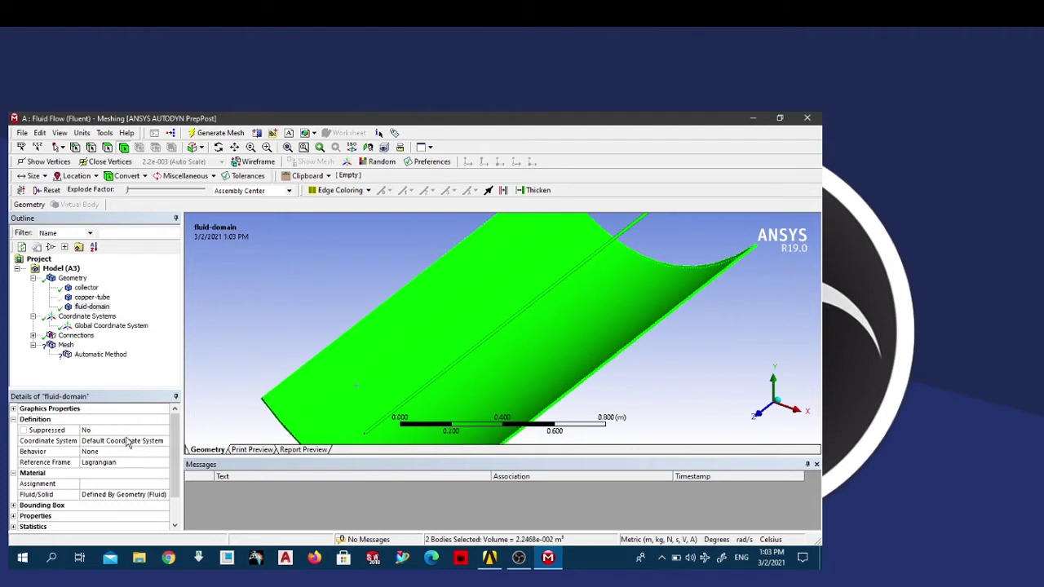
left_click(96, 355)
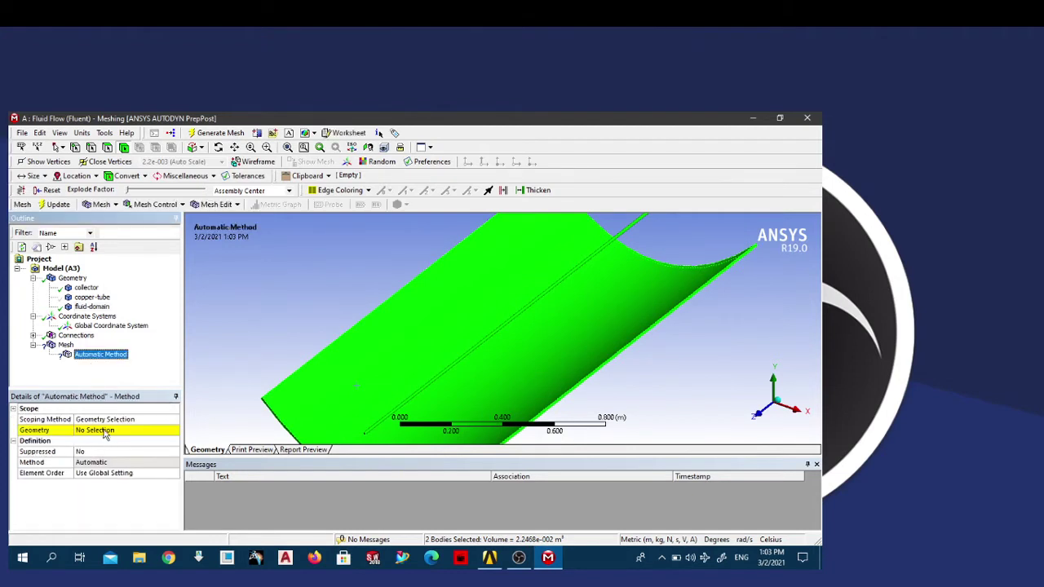
left_click(104, 419)
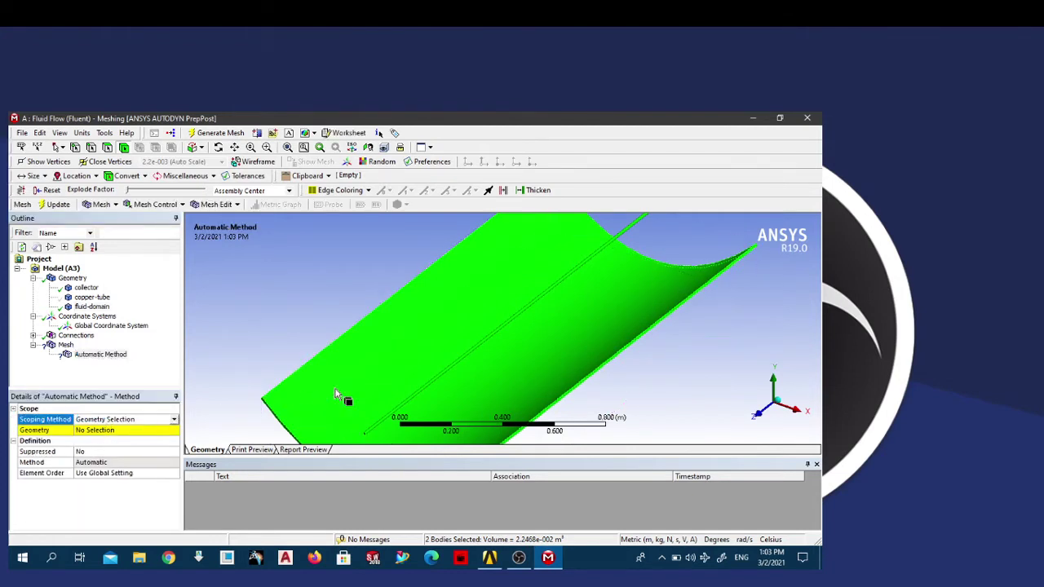
left_click(416, 402)
left_click(131, 431)
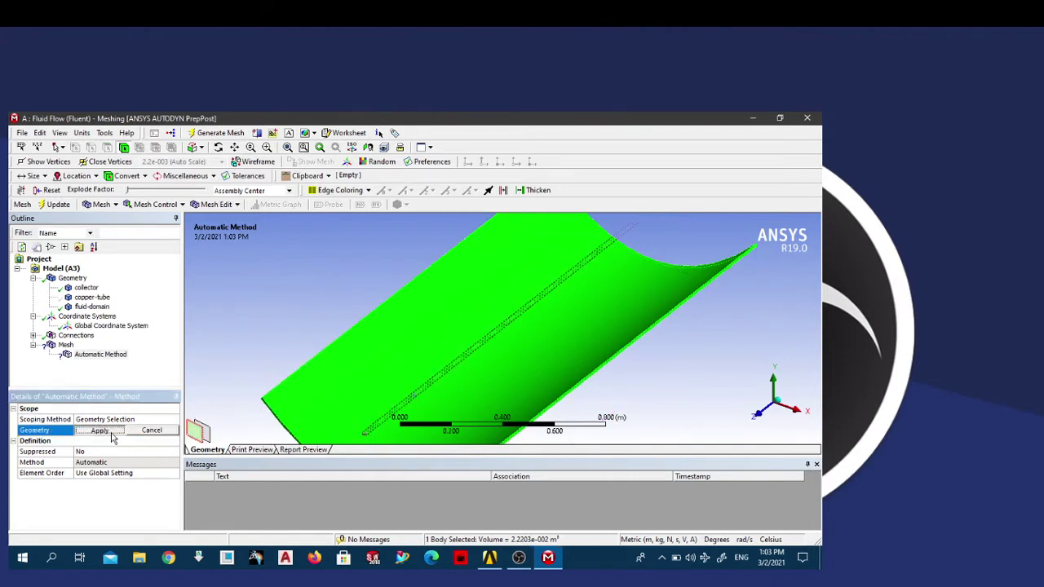
left_click(99, 431)
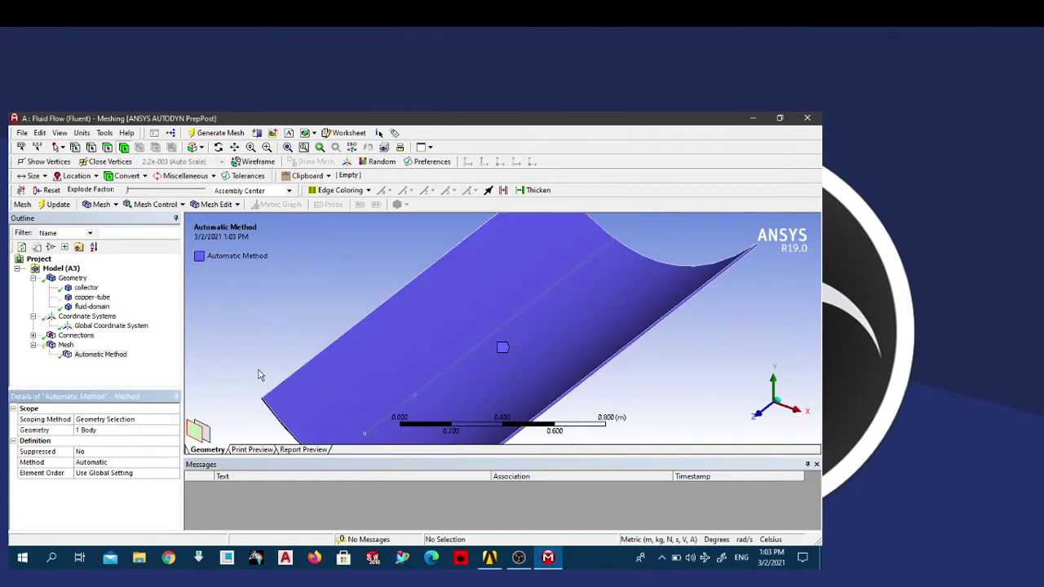
Step: Select both the collector and fluid-domain bodies and apply them as the Automatic Method's geometry
left_click(121, 421)
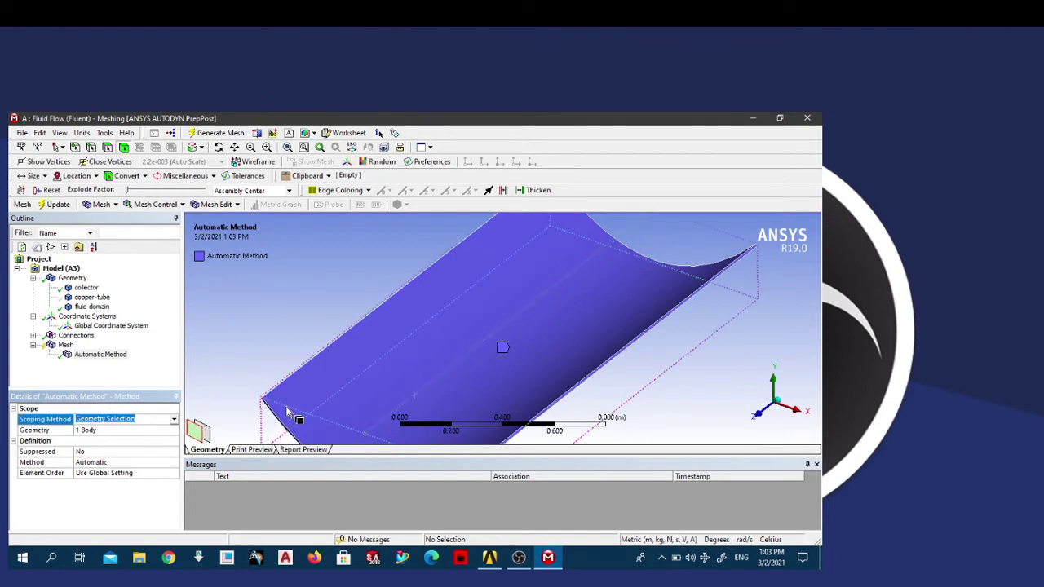
left_click(287, 408)
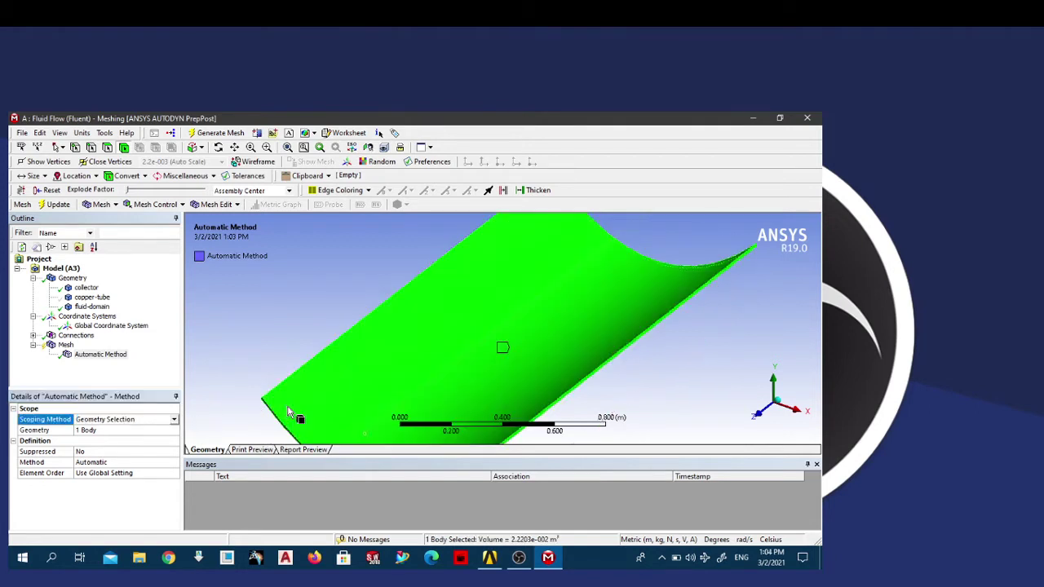
left_click(411, 396, "ctrl")
left_click(106, 430)
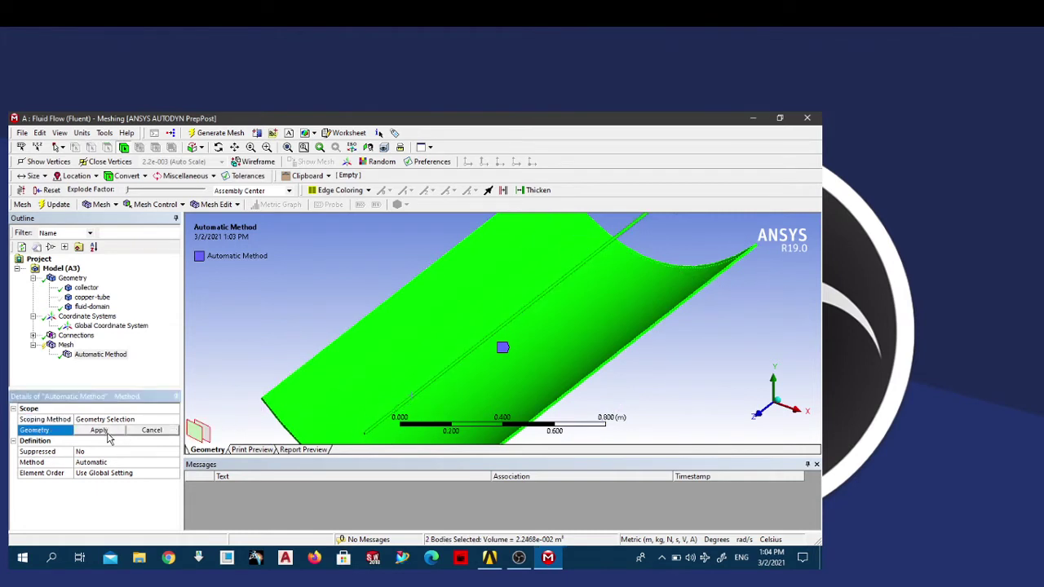
left_click(104, 432)
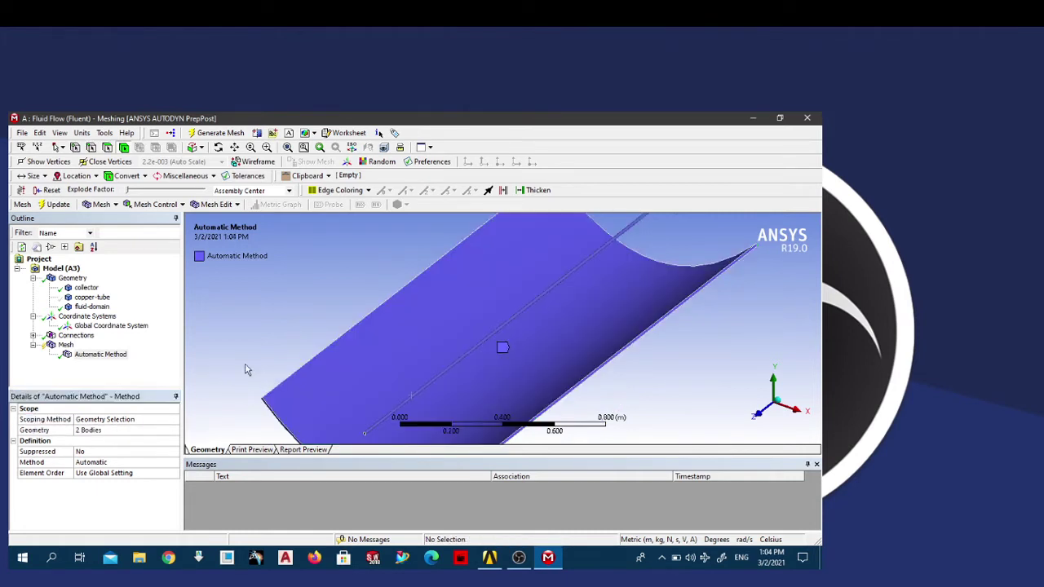
Step: Generate the mesh for the model
left_click(69, 344)
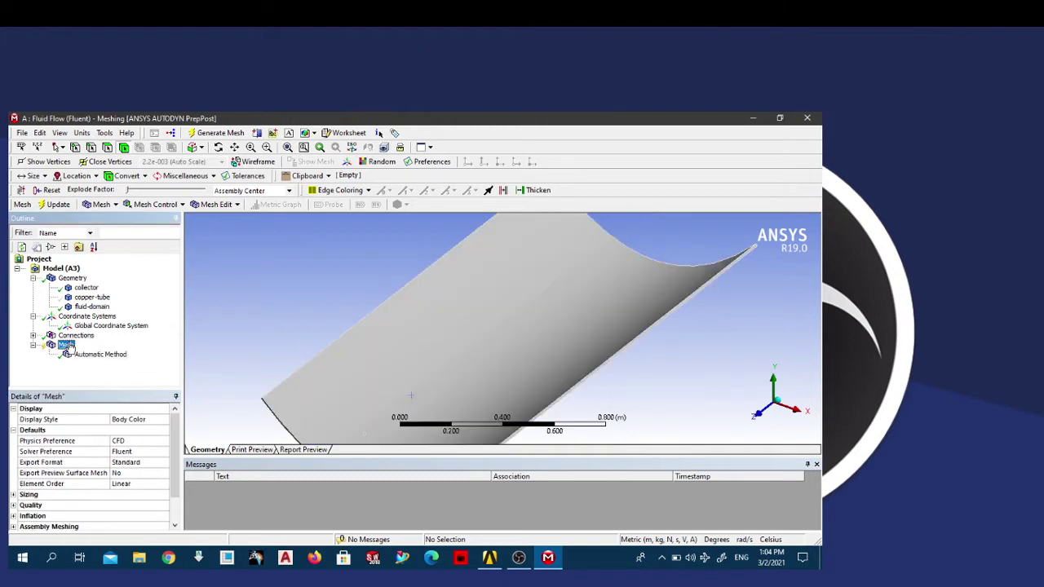
right_click(69, 344)
left_click(115, 383)
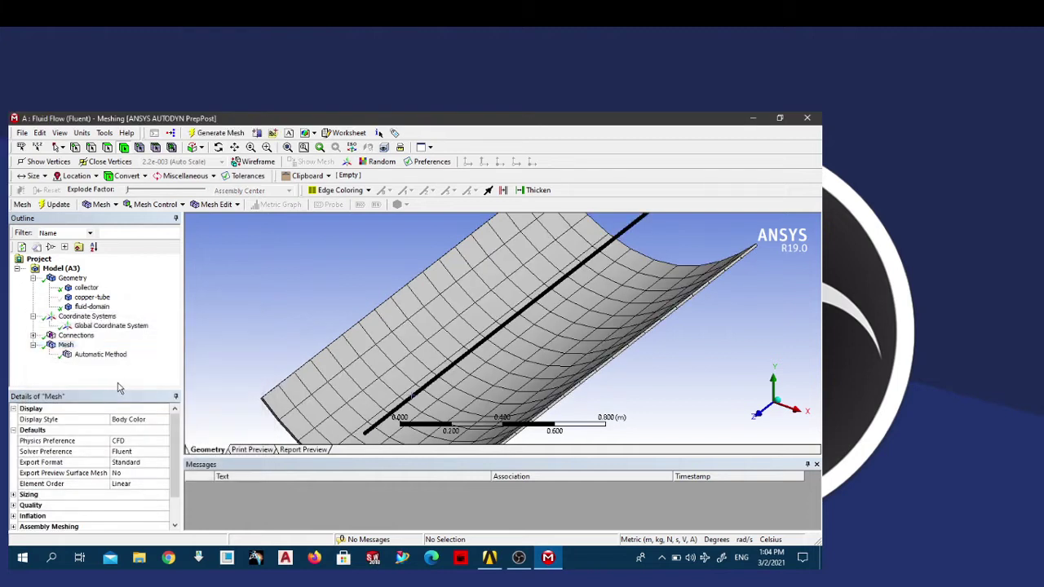
Step: Change the mesh method of the two scoped bodies to Tetrahedrons
left_click(99, 356)
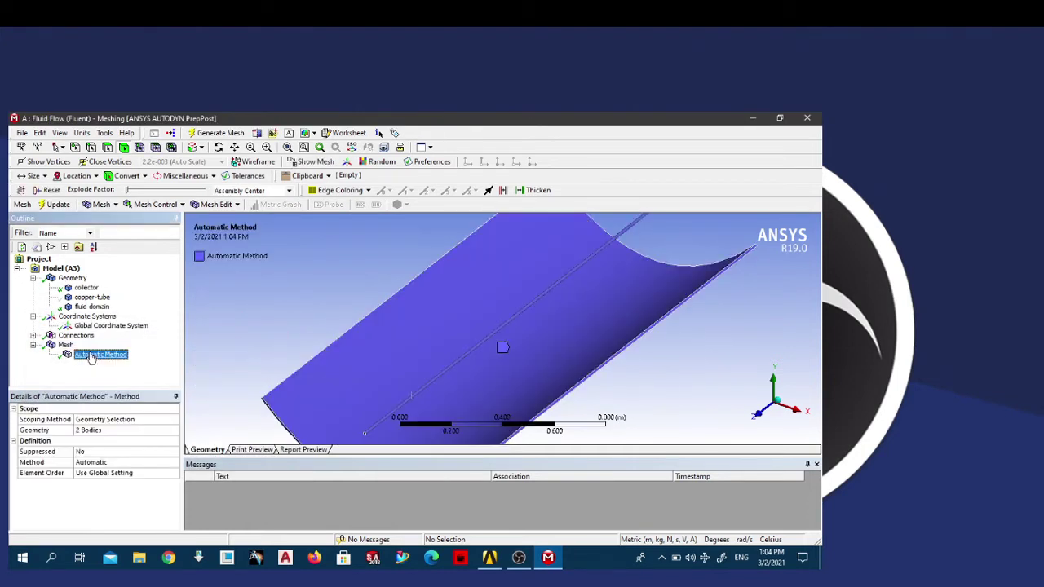
left_click(99, 464)
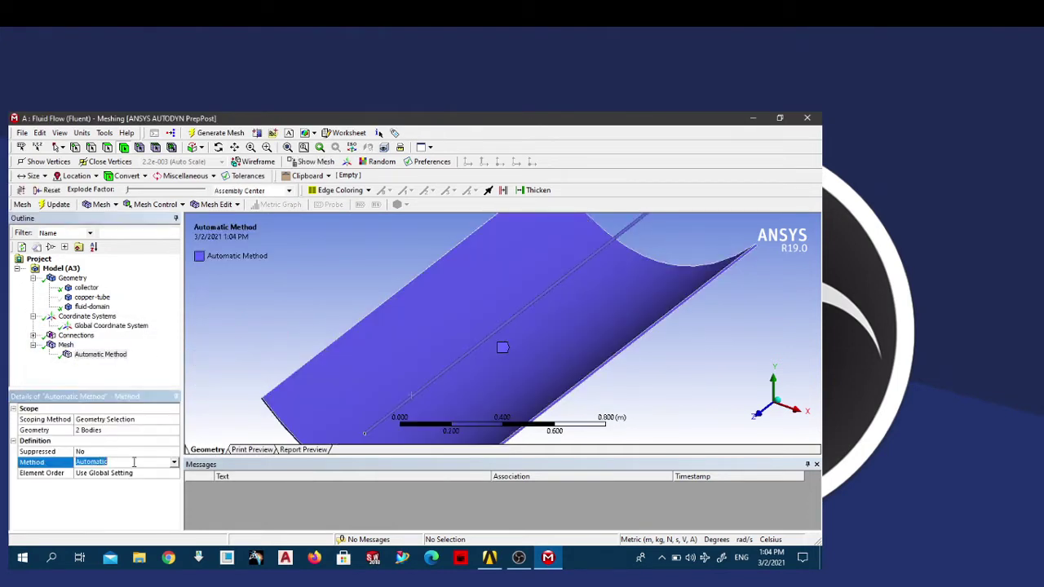
left_click(174, 464)
left_click(114, 481)
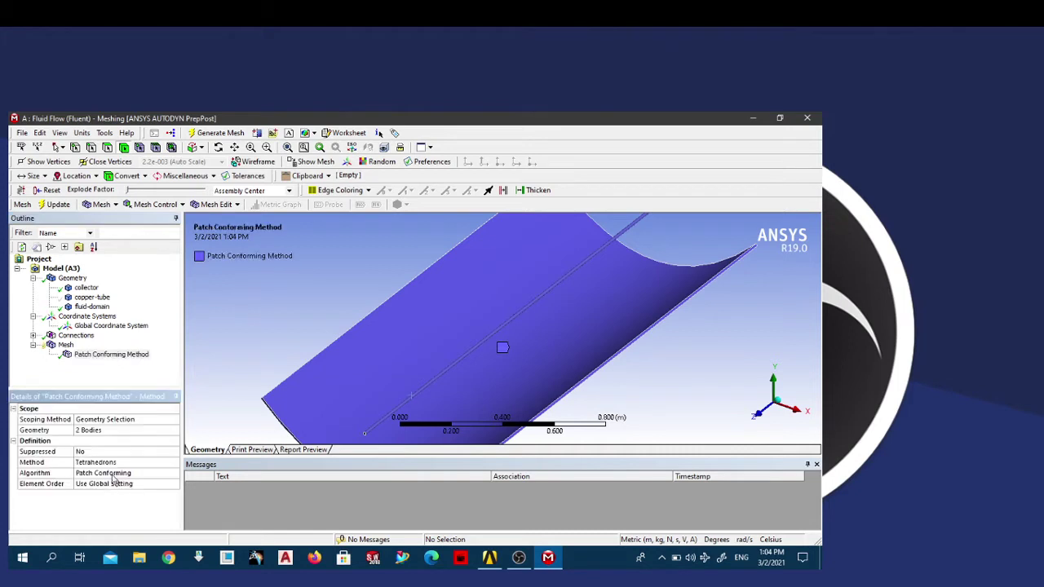
Step: Show the hidden copper-tube body and regenerate the mesh with the tetrahedral method applied
left_click(91, 297)
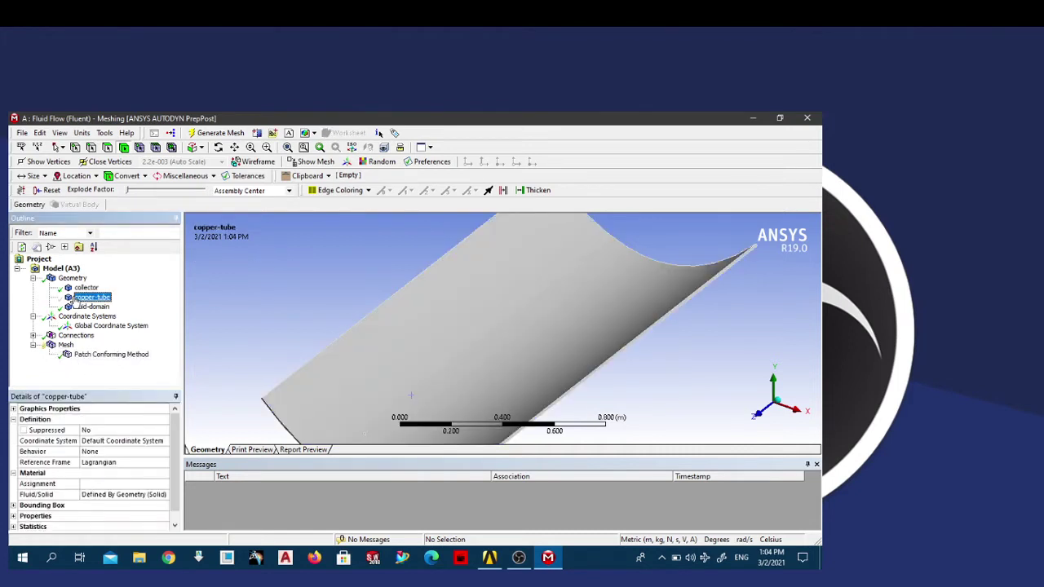
right_click(91, 298)
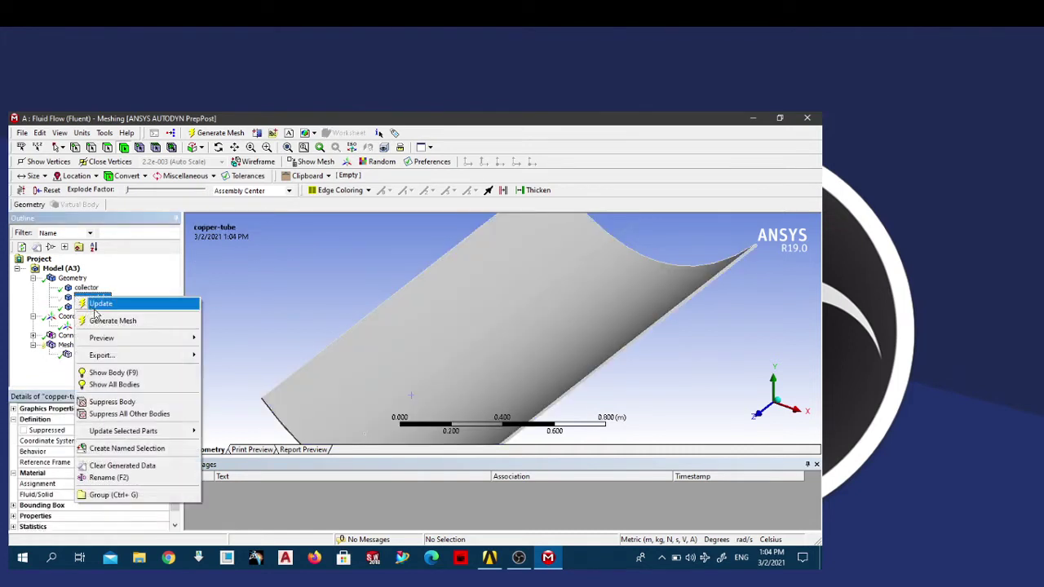
left_click(91, 373)
left_click(76, 335)
left_click(66, 345)
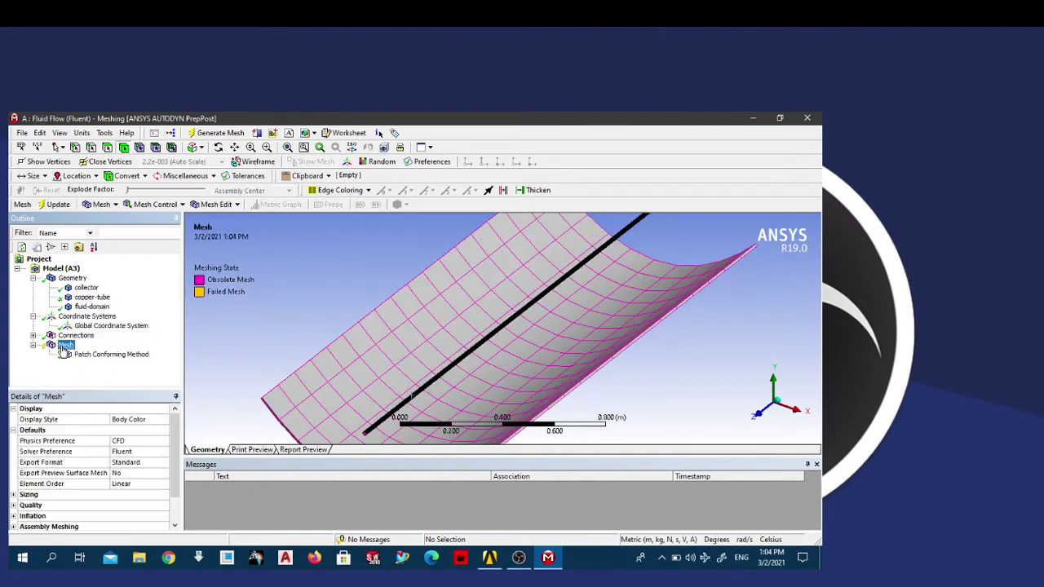
right_click(65, 345)
left_click(100, 388)
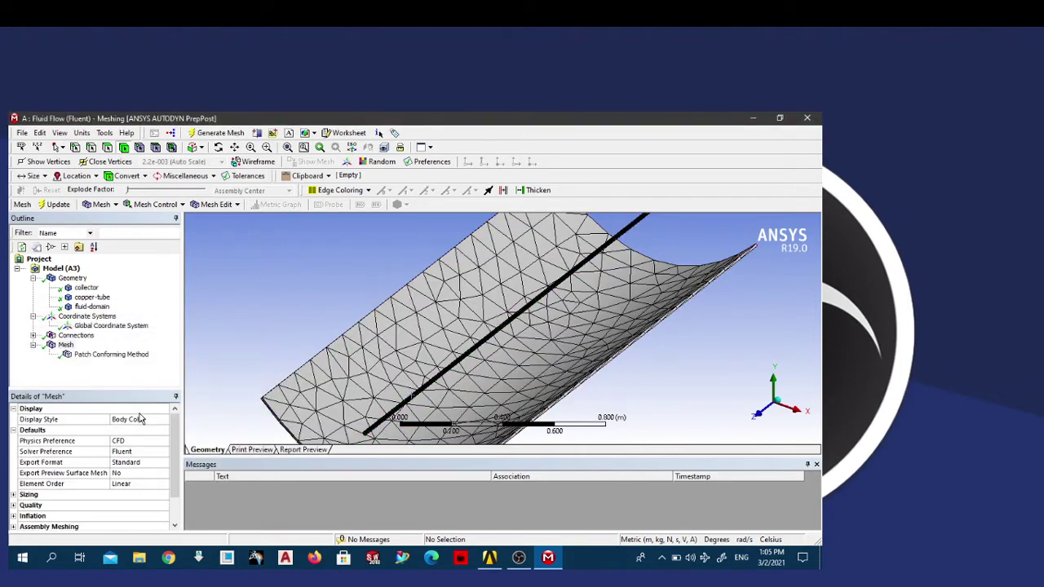
Step: Examine the generated mesh on the collector trough and close up on the copper tube
left_click(247, 340)
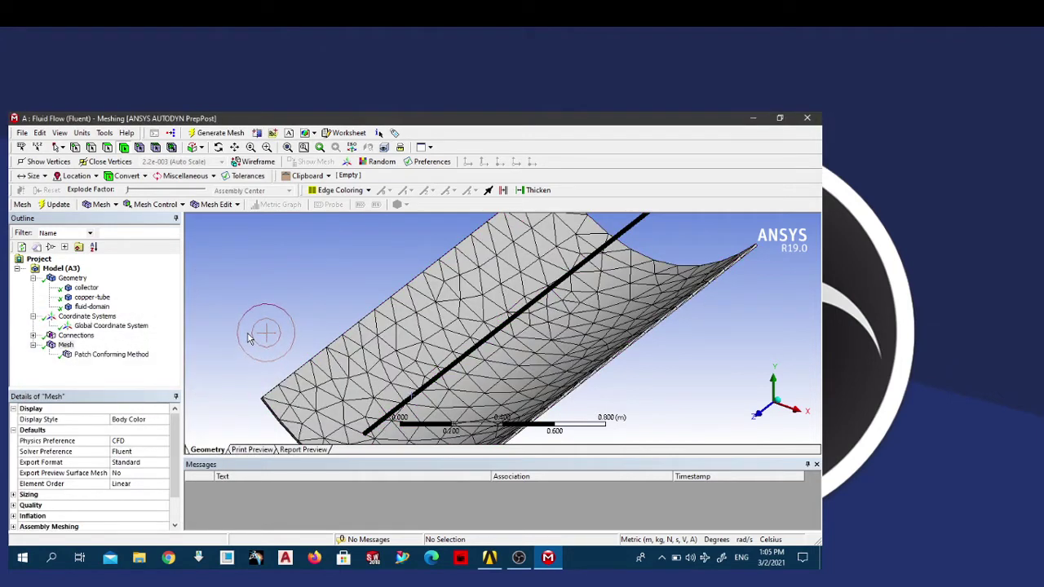
scroll(318, 326, "down", 3)
left_click_drag(381, 356, 441, 379)
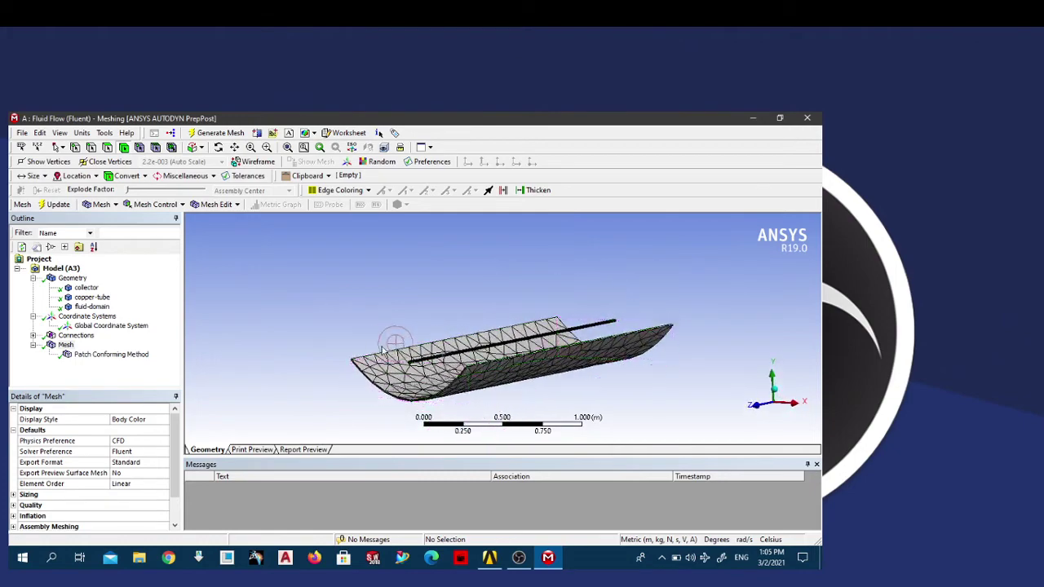
scroll(440, 379, "up", 5)
scroll(438, 376, "up", 10)
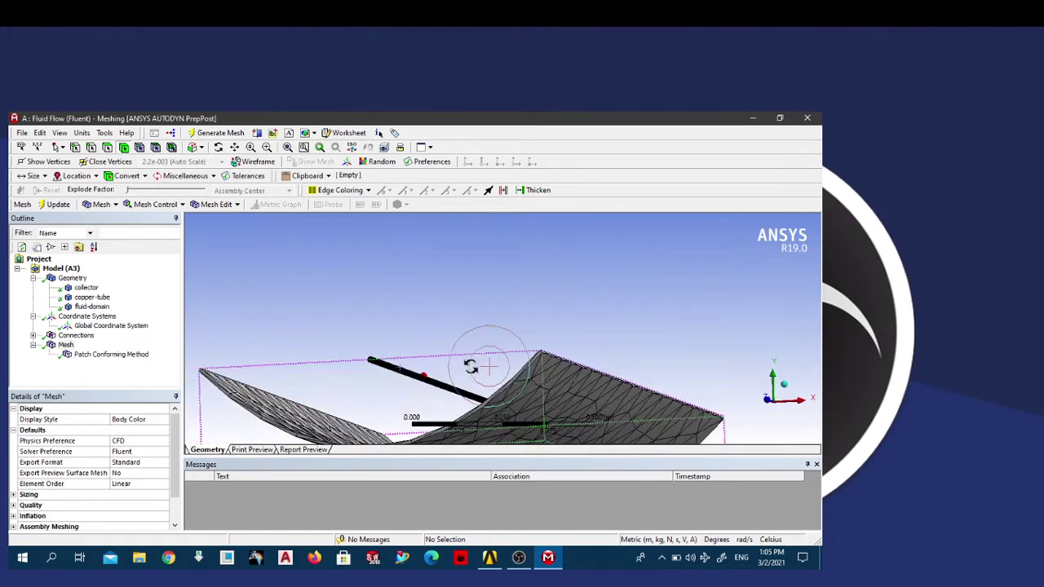
left_click_drag(332, 394, 445, 400)
scroll(443, 398, "up", 8)
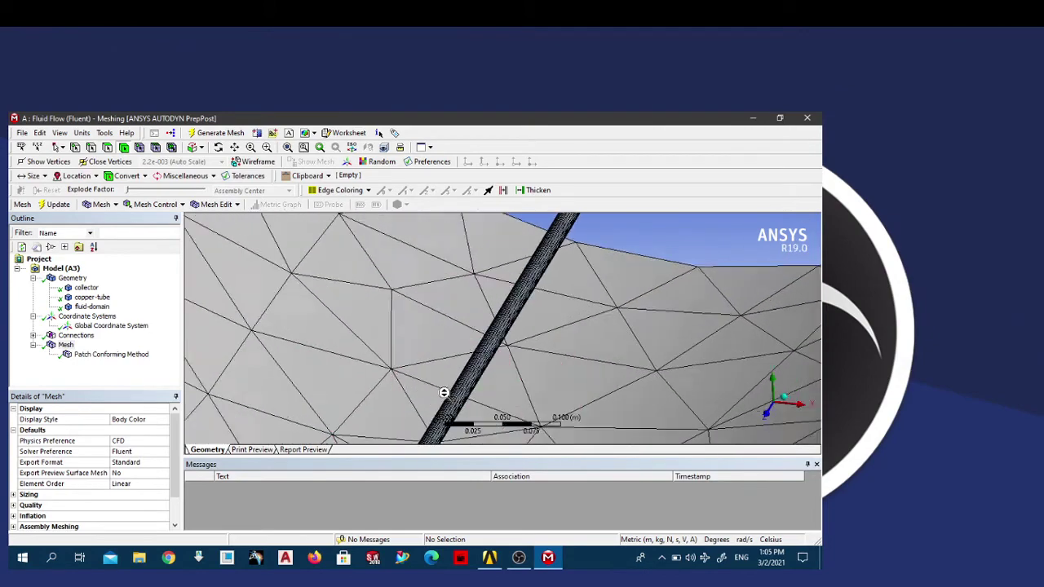
scroll(444, 394, "up", 5)
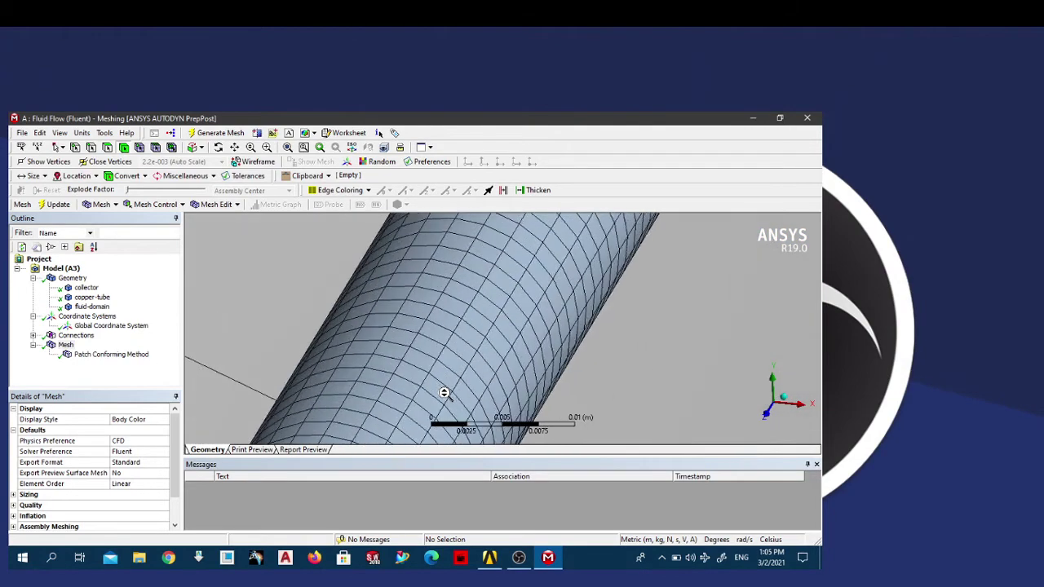
scroll(444, 393, "down", 15)
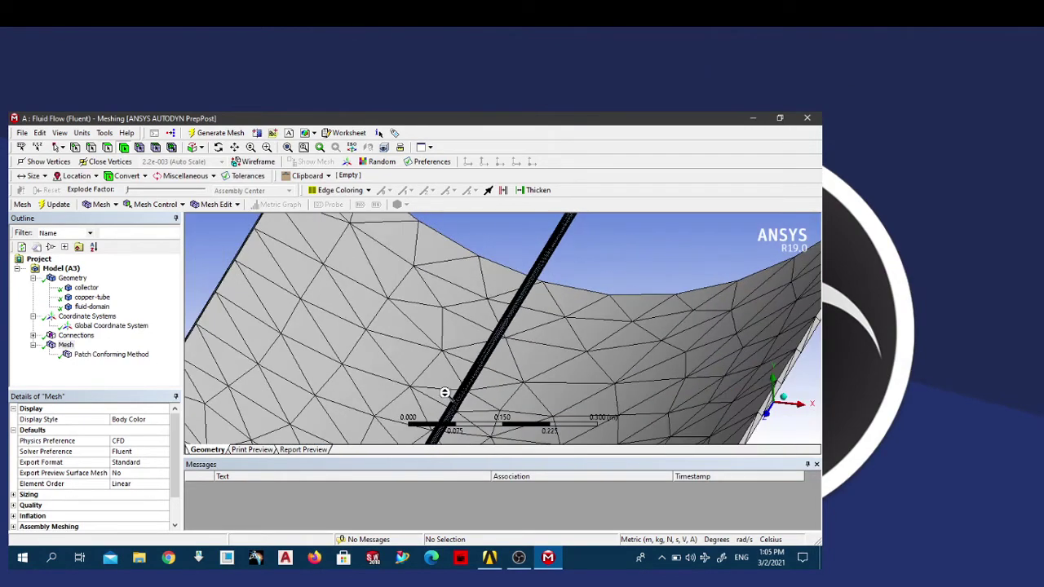
scroll(444, 393, "down", 5)
middle_click_drag(446, 391, 371, 371)
scroll(476, 354, "up", 8)
scroll(296, 403, "up", 4)
scroll(319, 401, "down", 2)
scroll(343, 396, "down", 2)
scroll(401, 240, "up", 2)
scroll(313, 401, "up", 2)
scroll(419, 377, "down", 3)
scroll(530, 368, "up", 5)
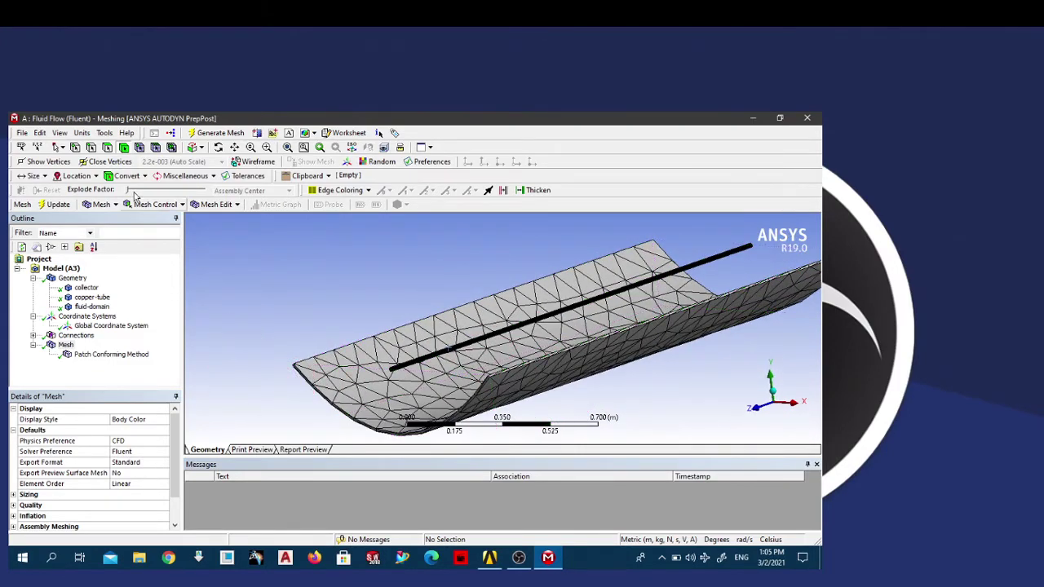
Step: Create a named selection called inlet-fluid on the fluid domain's circular face at the near end of the tube
left_click(205, 263)
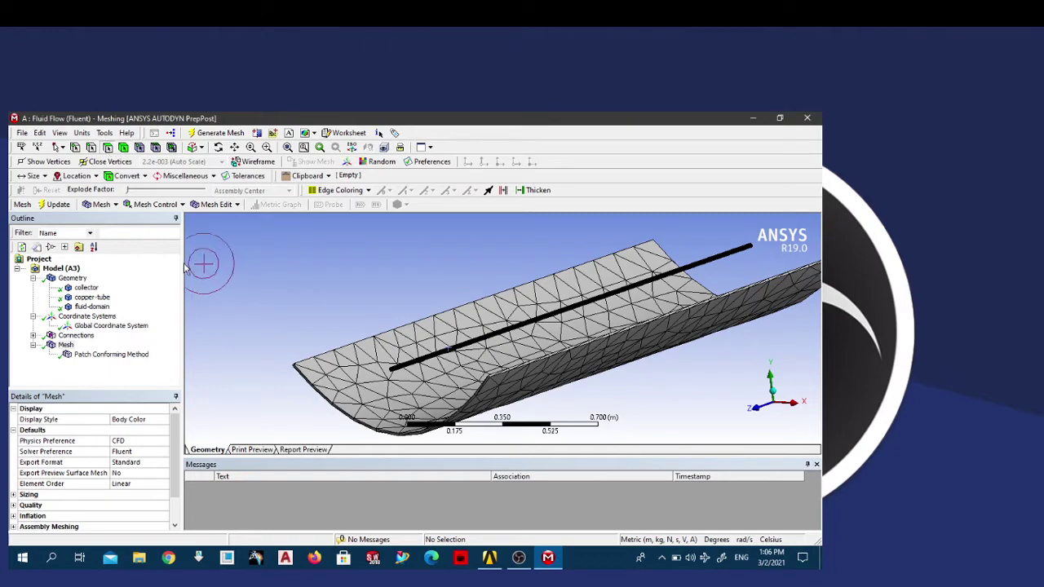
left_click(278, 275)
left_click(382, 414)
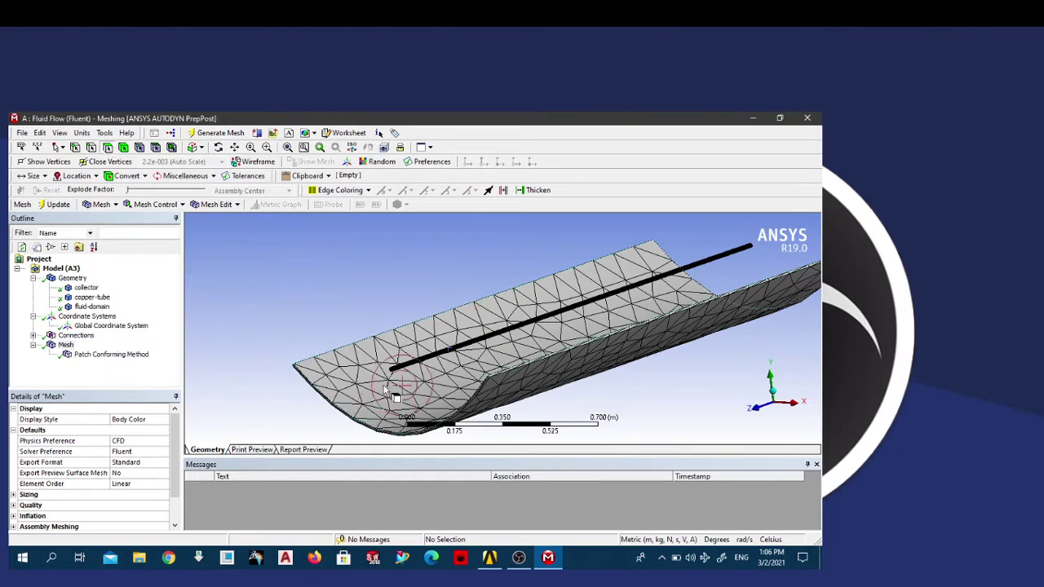
scroll(367, 417, "up", 5)
middle_click_drag(349, 385, 320, 371)
left_click(315, 364)
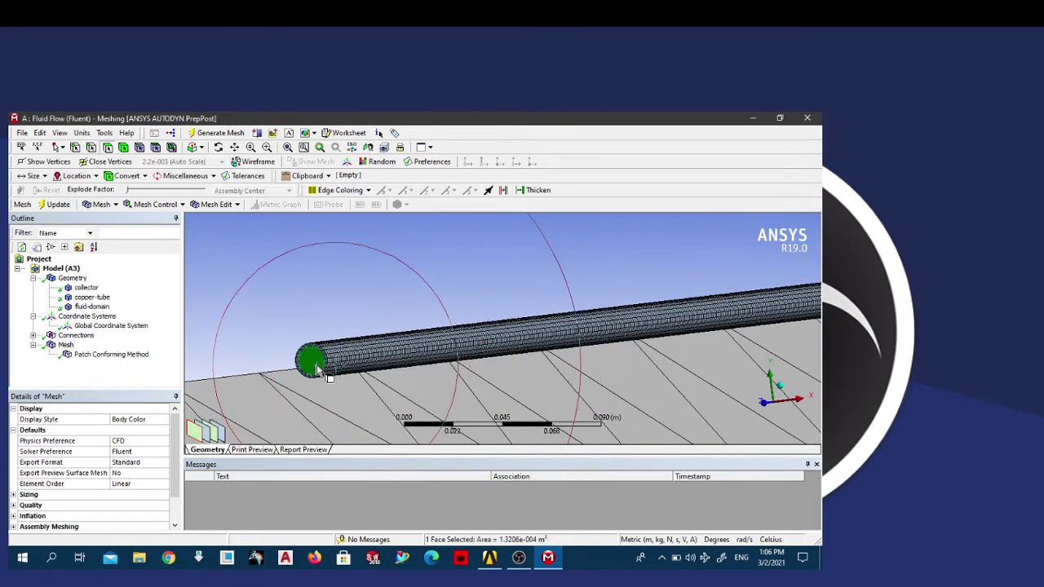
right_click(316, 367)
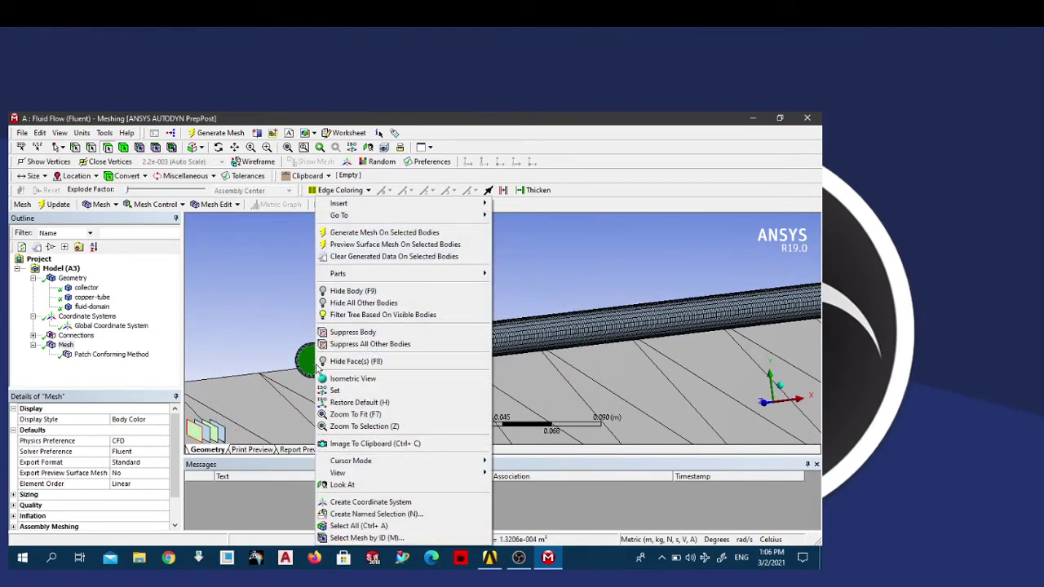
left_click(362, 514)
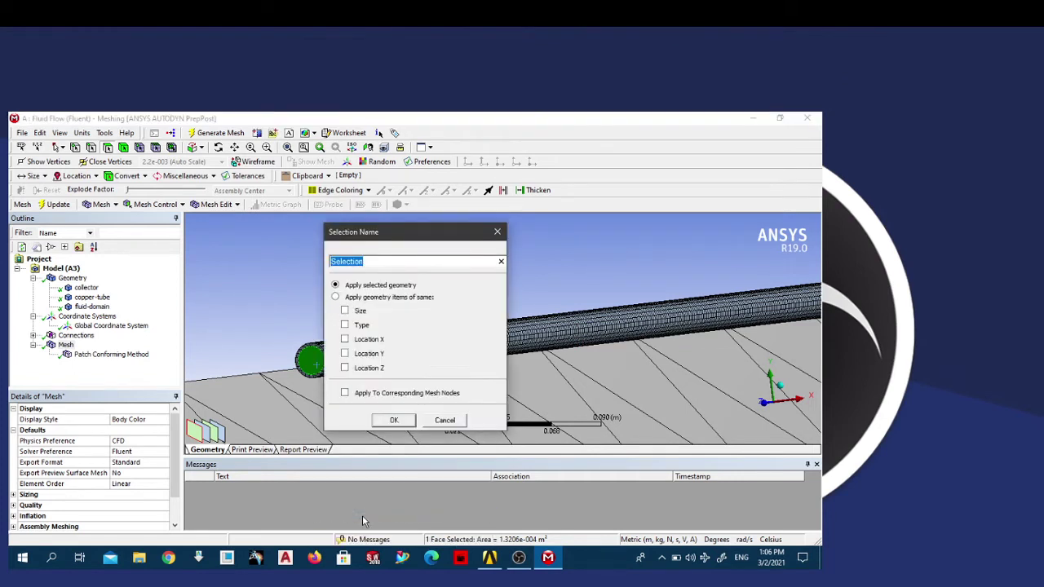
type("in")
type("let-fluid")
key("Return")
Step: Create a named selection called outlet-fluid on the fluid domain's circular face at the opposite end of the tube
middle_click_drag(467, 424, 470, 372)
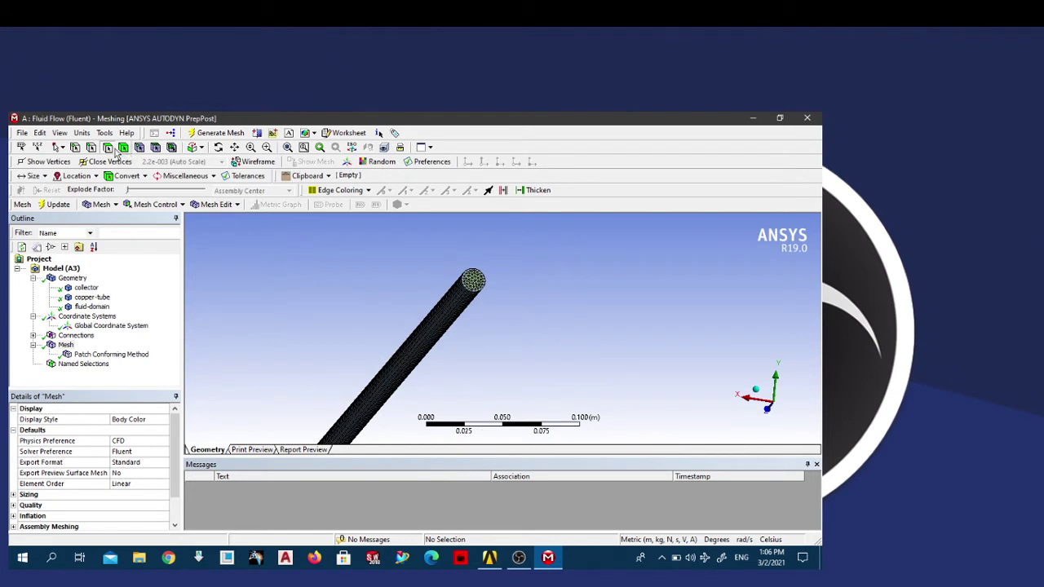
middle_click_drag(443, 241, 443, 241)
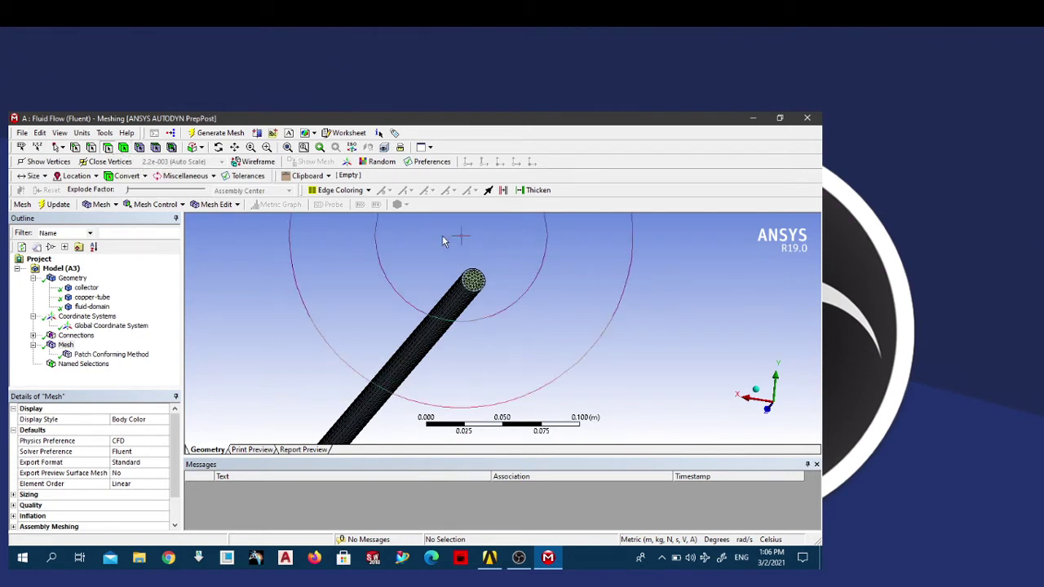
left_click(473, 282)
right_click(472, 284)
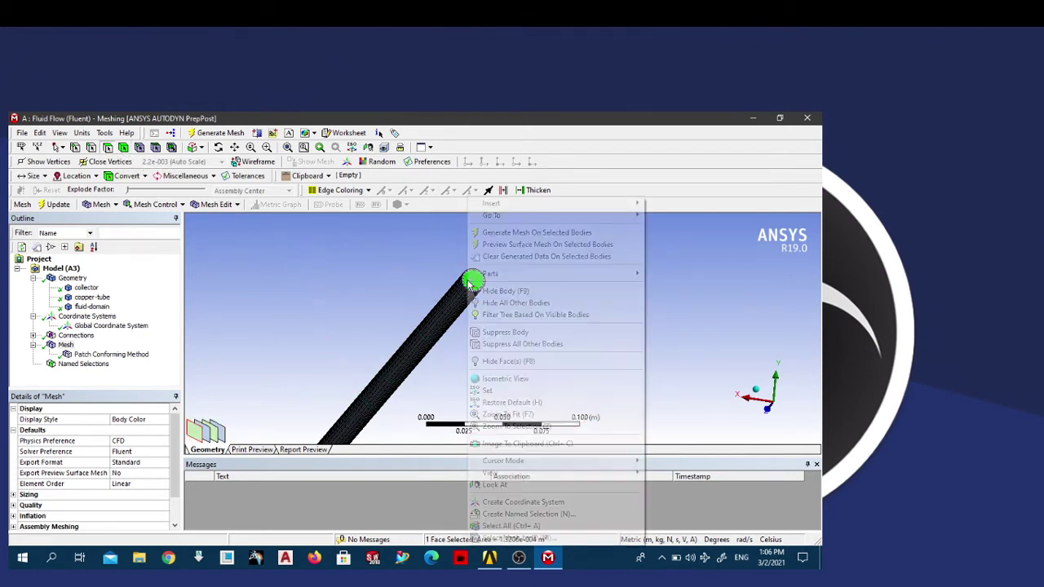
left_click(522, 514)
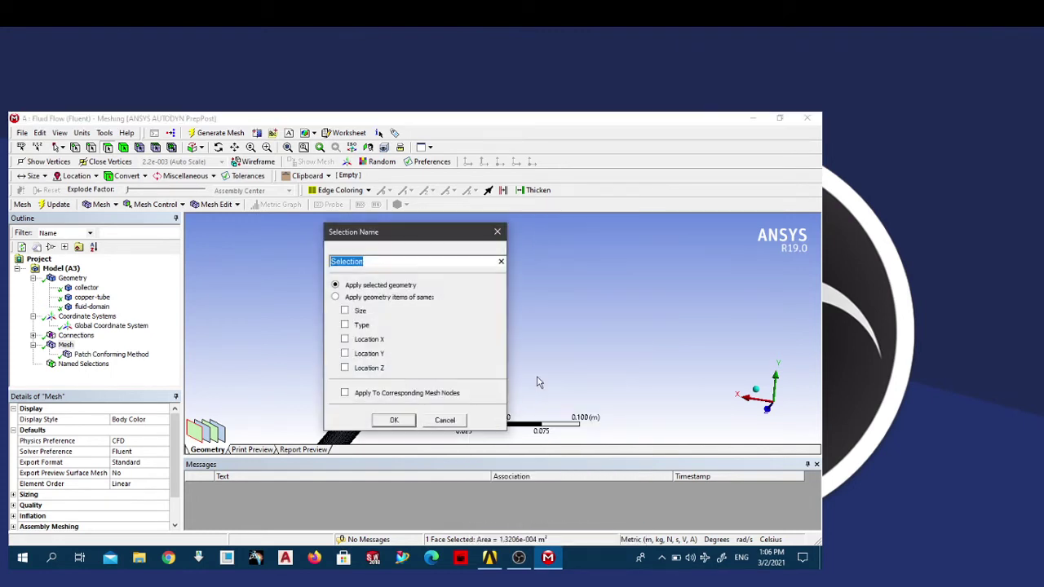
type("outlet-fluid")
left_click(394, 420)
Step: Create a named selection called copper-tube on the tube's outer cylindrical face
scroll(457, 353, "down", 10)
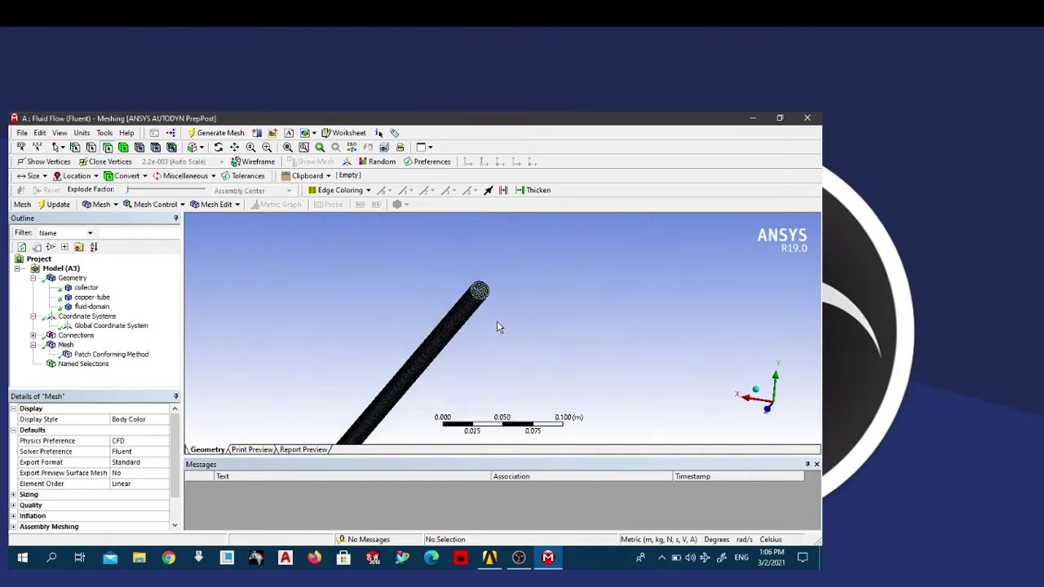
middle_click_drag(506, 356, 503, 383)
scroll(478, 377, "up", 8)
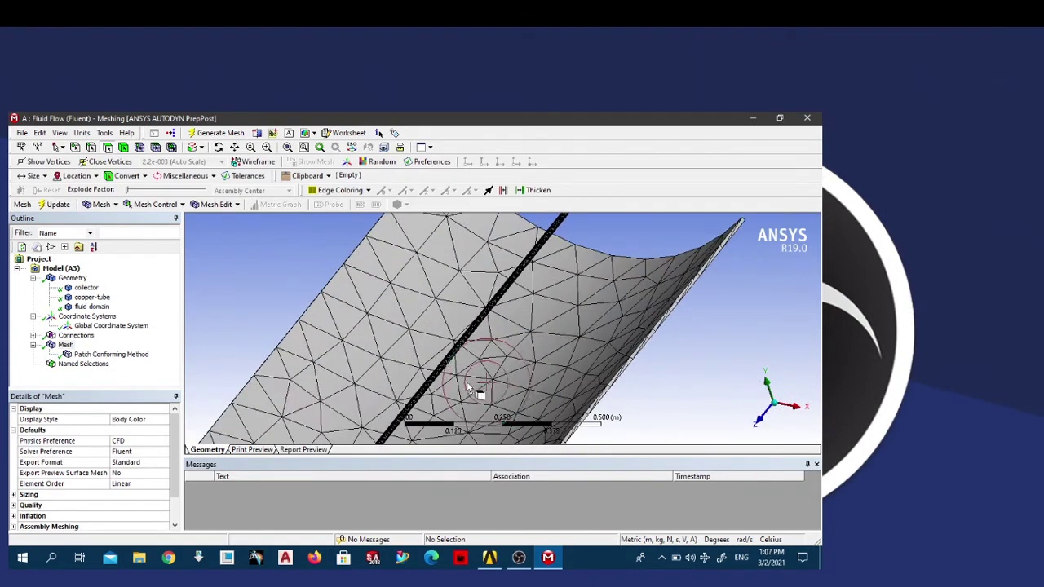
left_click(416, 367)
right_click(413, 365)
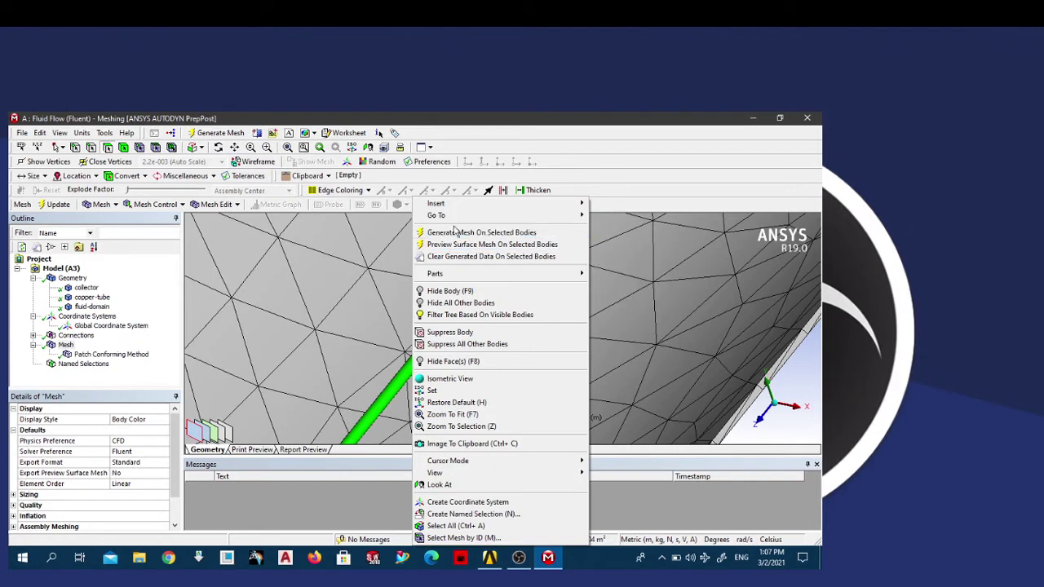
left_click(460, 514)
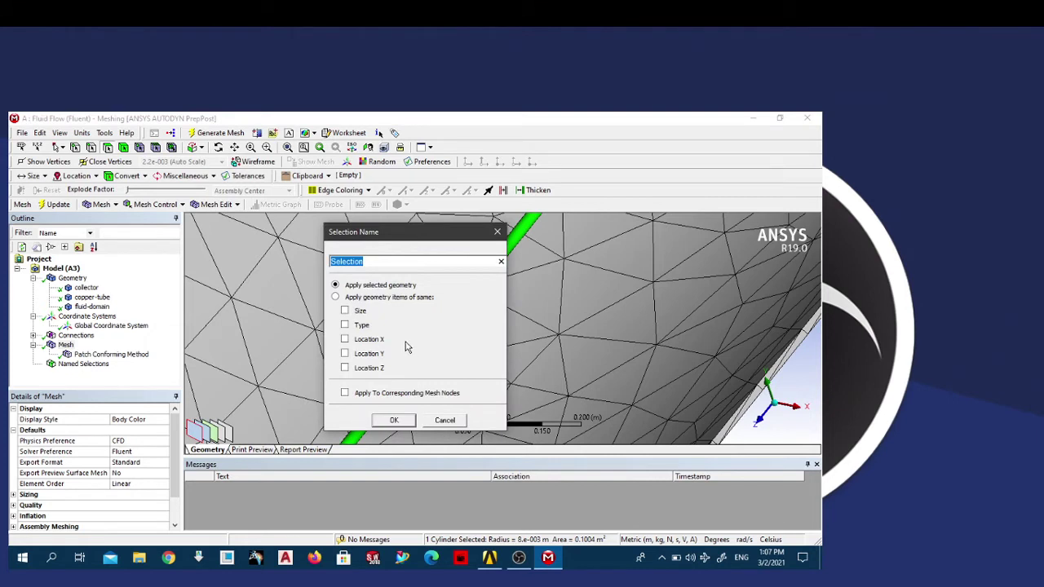
type("copper tube")
key("Left")
key("BackSpace")
type("-")
key("Return")
left_click(408, 347)
Step: Review the inlet-fluid, outlet-fluid and copper-tube named selections and the faces they cover on the model
left_click(81, 364)
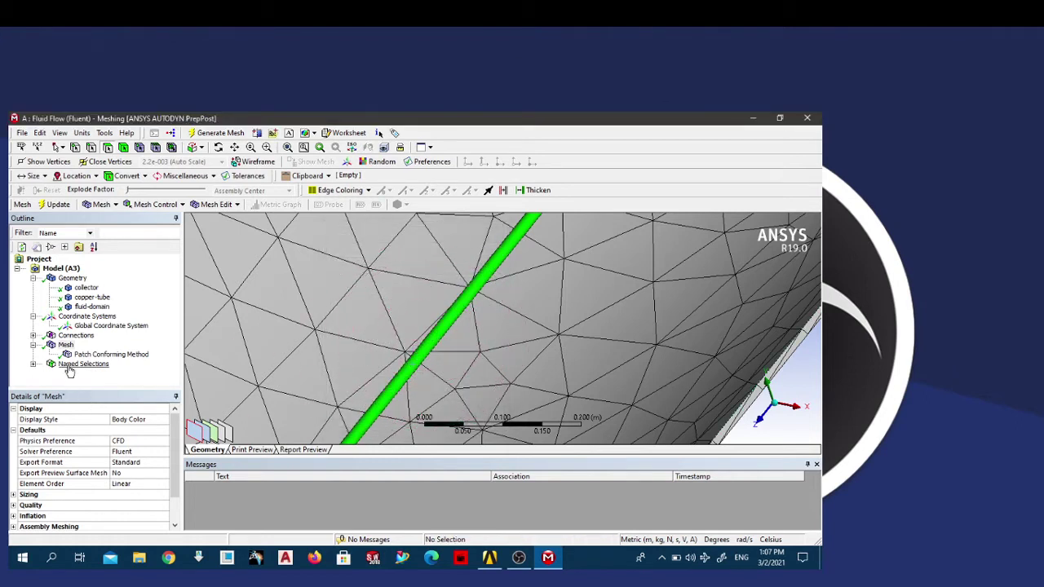
left_click(33, 364)
left_click(87, 354)
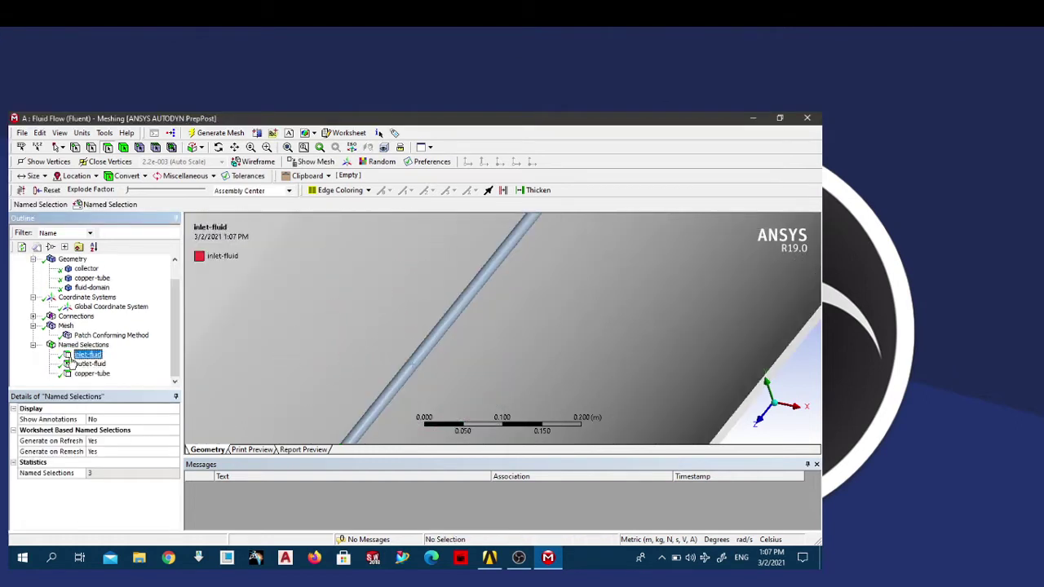
left_click(87, 374)
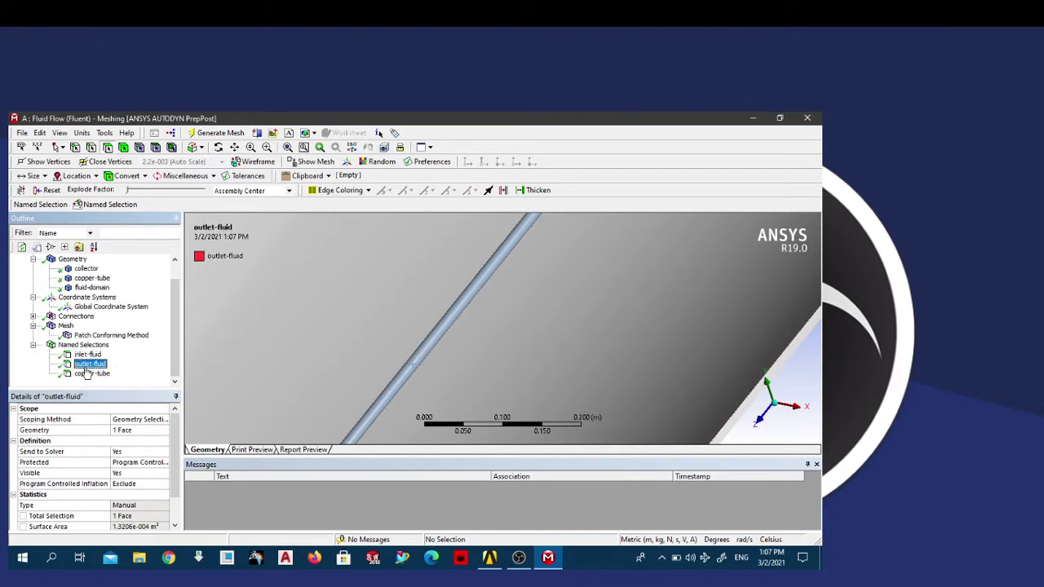
left_click(363, 334)
scroll(400, 340, "down", 5)
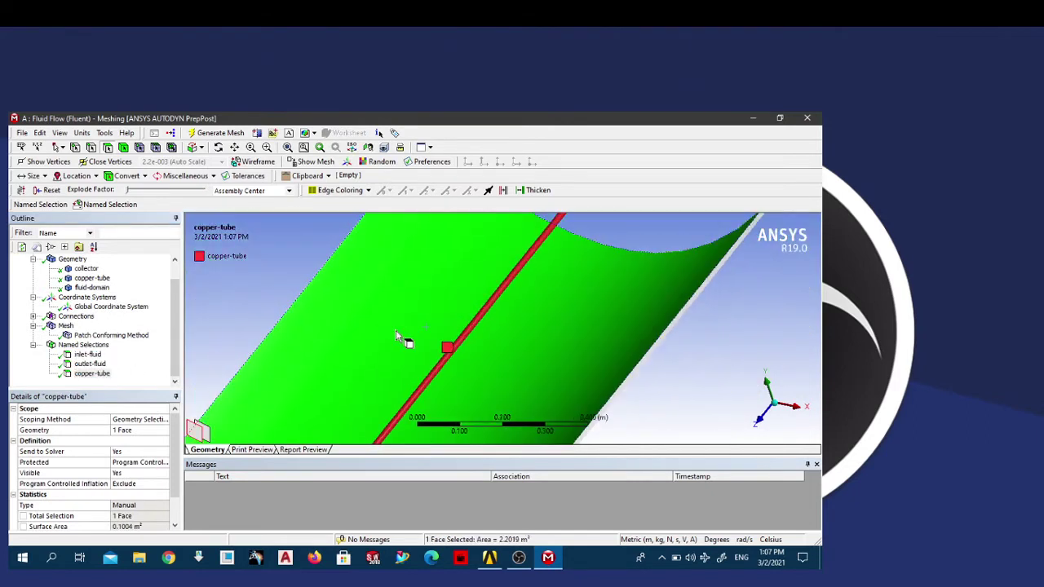
mouse_move(419, 339)
middle_mouse_down()
mouse_move(373, 315)
mouse_move(340, 343)
mouse_move(376, 346)
mouse_move(431, 378)
mouse_move(486, 384)
mouse_move(456, 383)
middle_mouse_up()
left_click(374, 338)
scroll(432, 377, "up", 3)
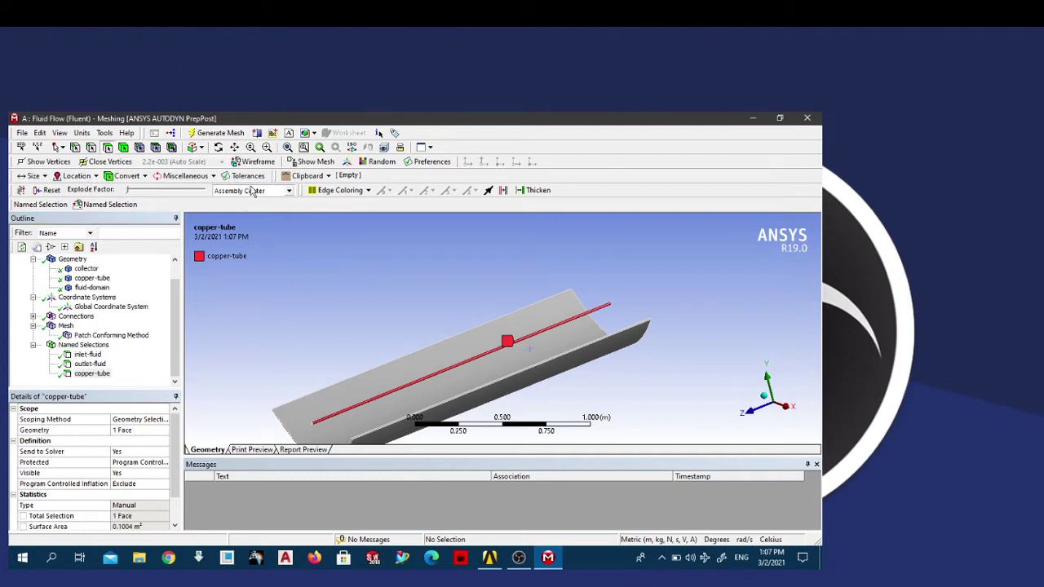
Step: Close Meshing and update the Mesh cell of the Fluid Flow (Fluent) system in Workbench
left_click(22, 133)
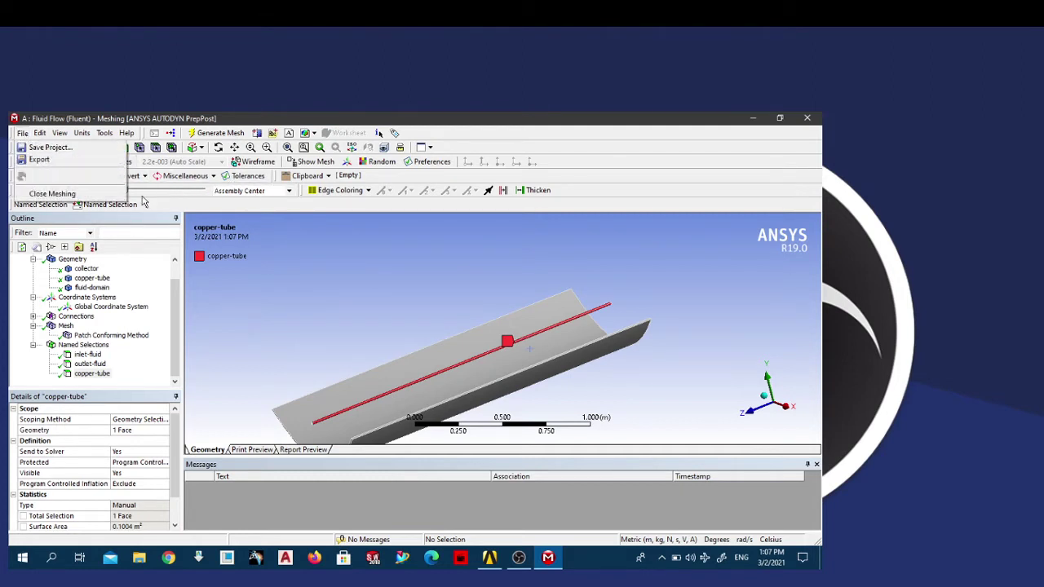
left_click(220, 137)
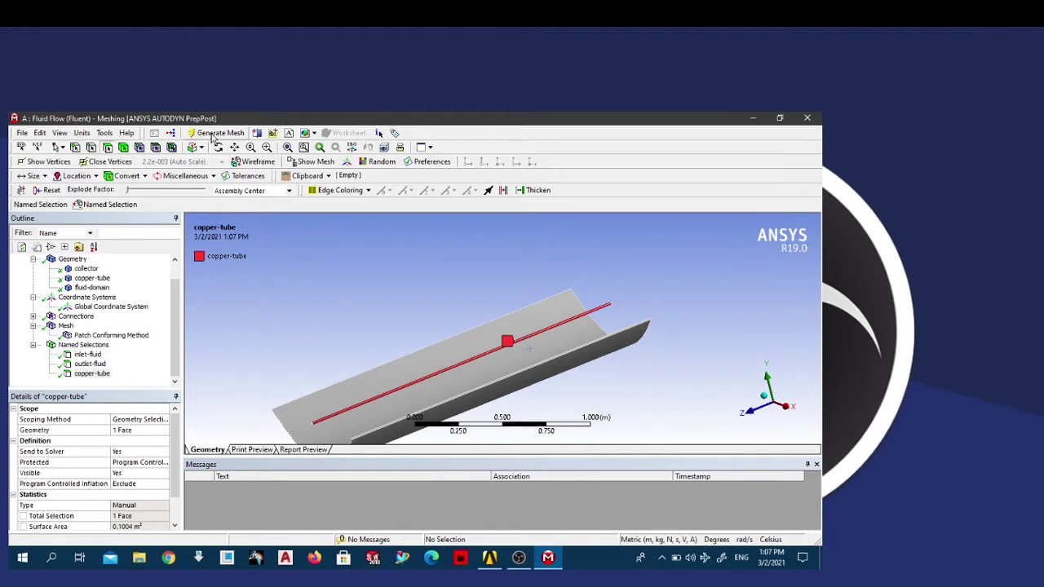
left_click(22, 133)
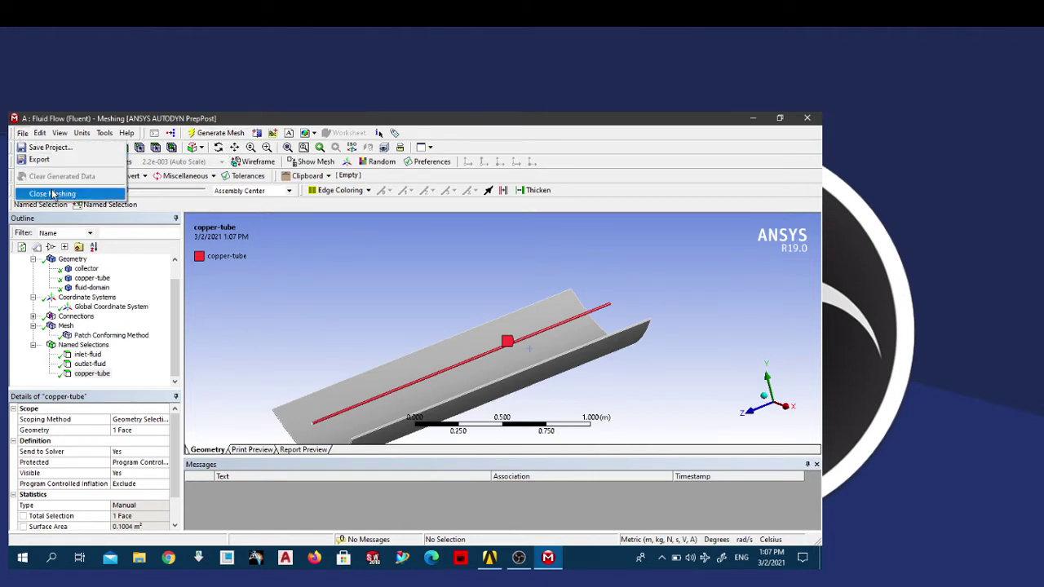
left_click(52, 194)
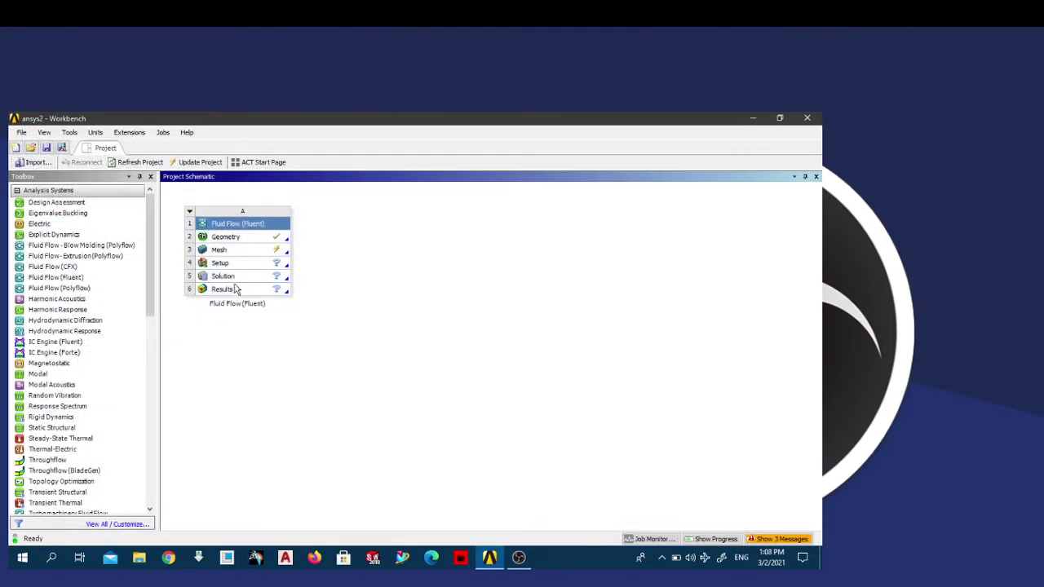
right_click(240, 249)
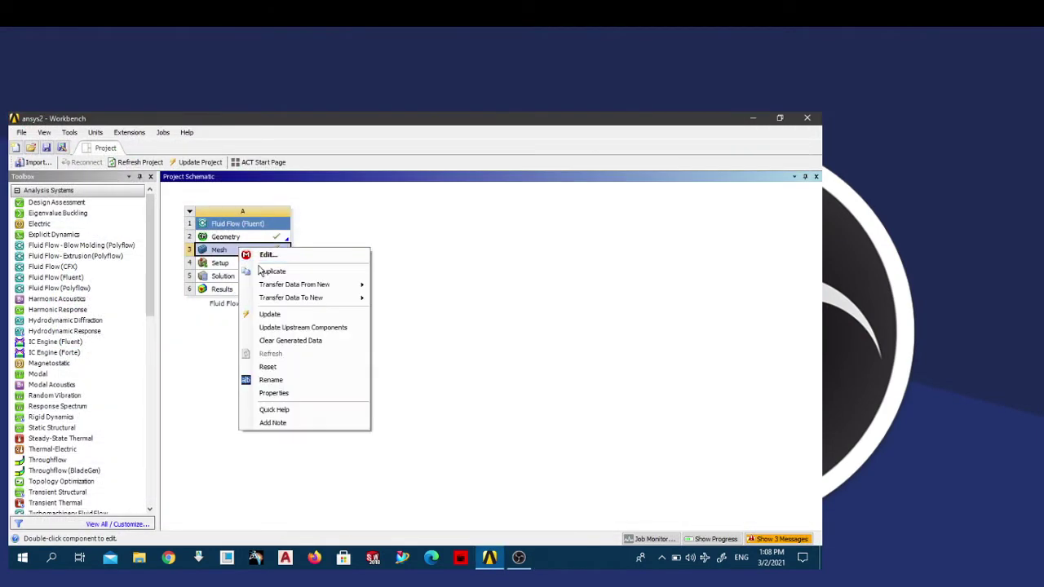
left_click(294, 315)
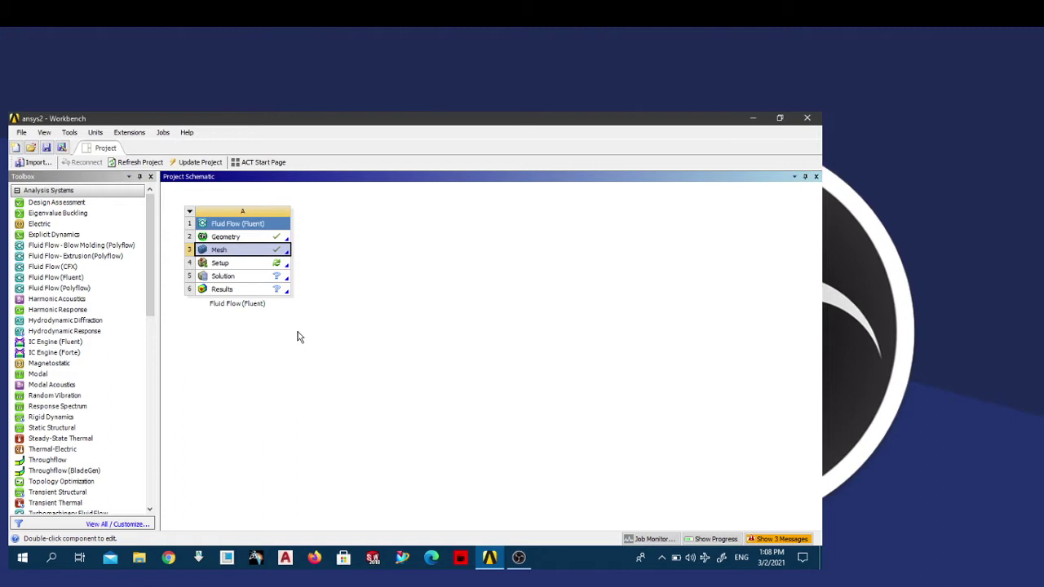
Step: Open the Setup cell of the Fluid Flow (Fluent) system for editing and start Fluent with the launcher's 3D, Serial settings
left_click(225, 266)
right_click(227, 268)
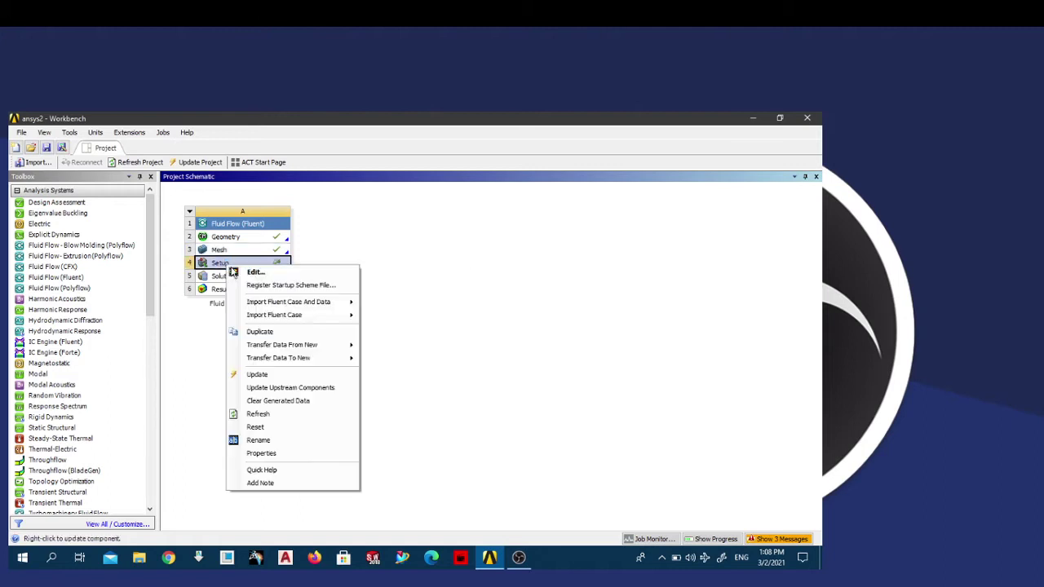
left_click(251, 273)
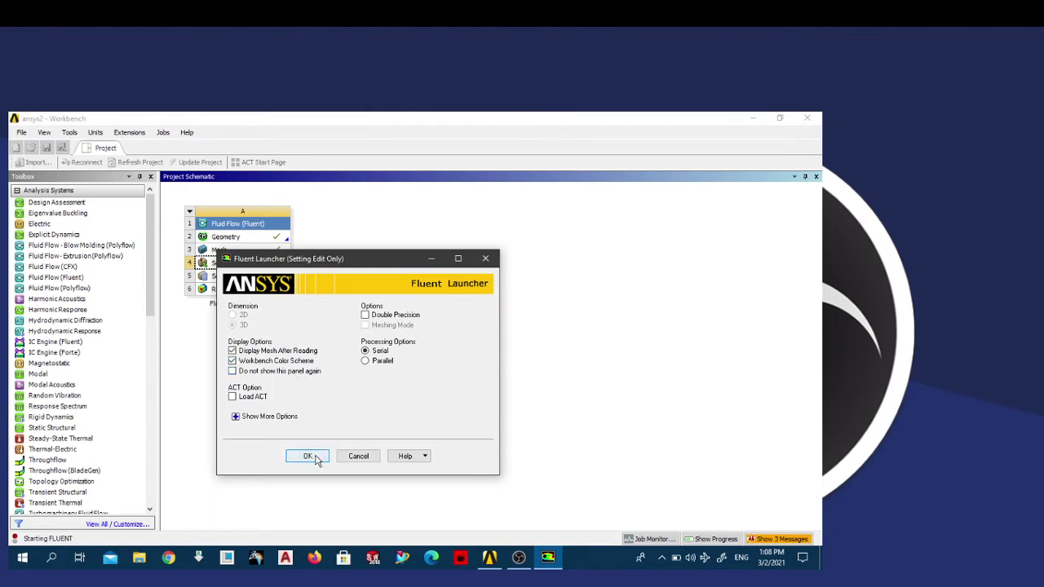
left_click(308, 456)
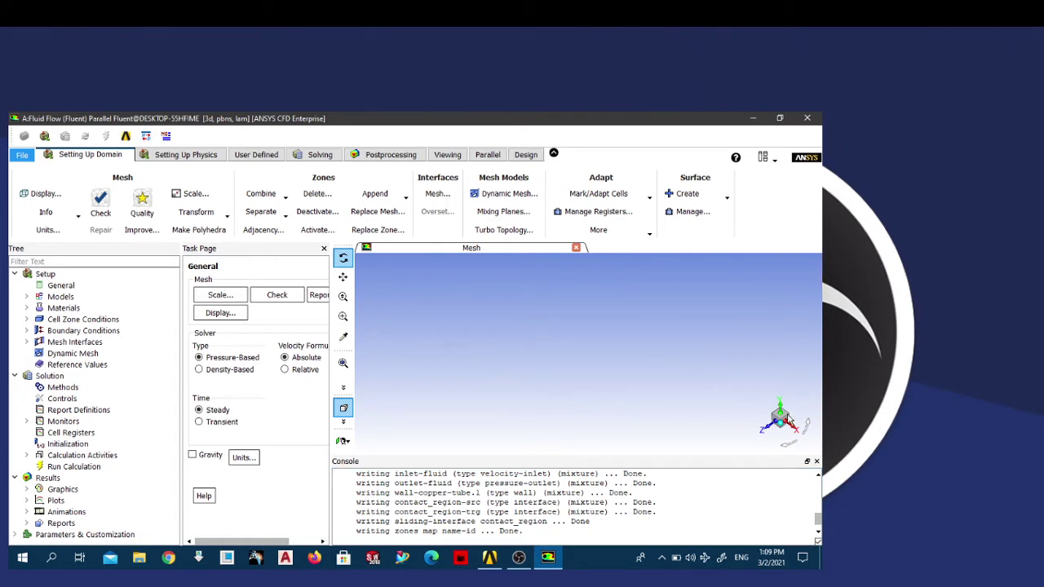
Step: Examine the loaded mesh of the trough and tube from the end and at an angle, up close and from farther away
left_click(785, 418)
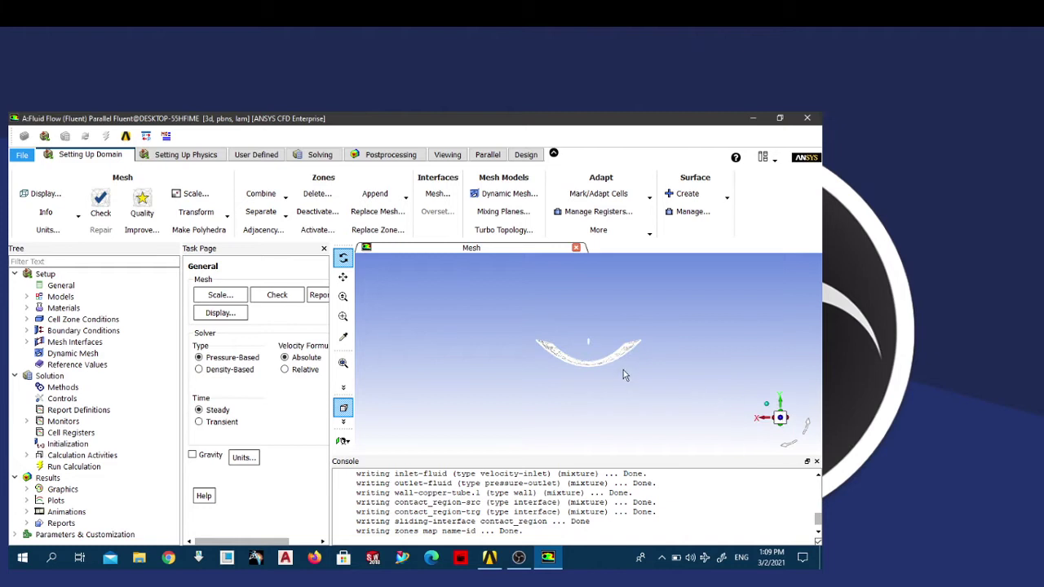
scroll(591, 365, "up", 8)
scroll(610, 360, "up", 5)
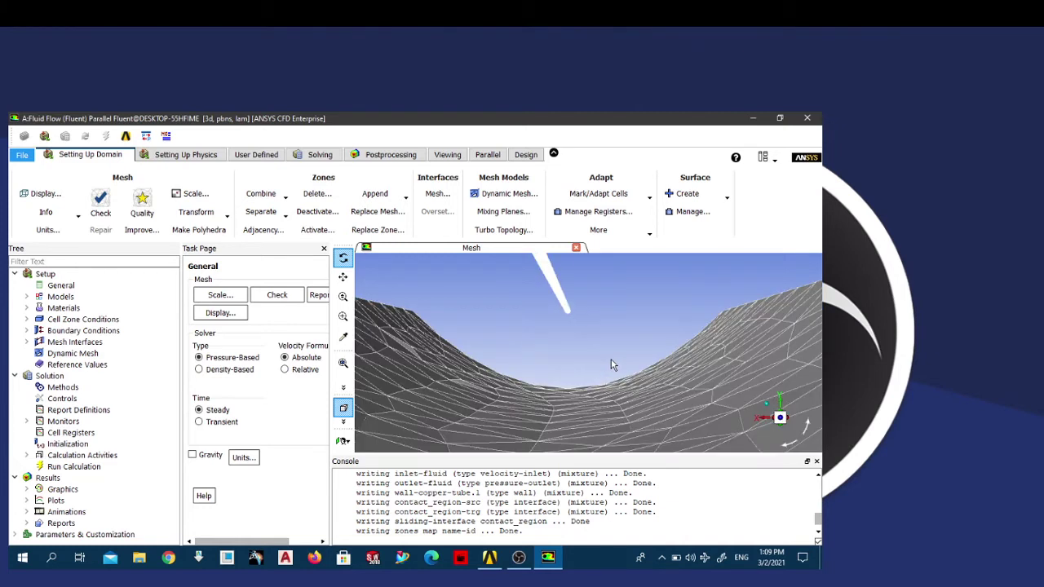
scroll(610, 362, "down", 4)
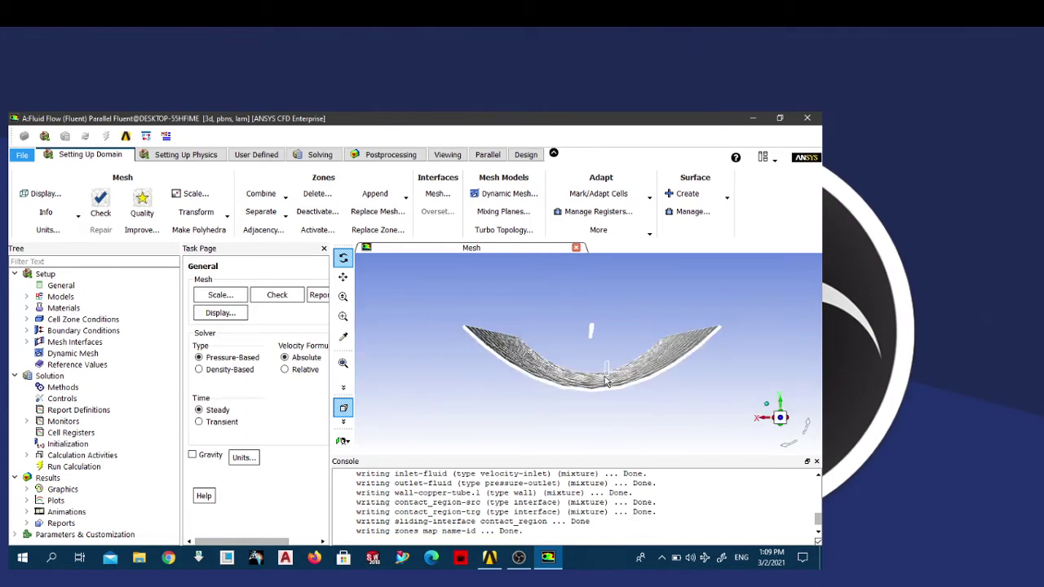
scroll(606, 373, "down", 8)
scroll(563, 336, "up", 8)
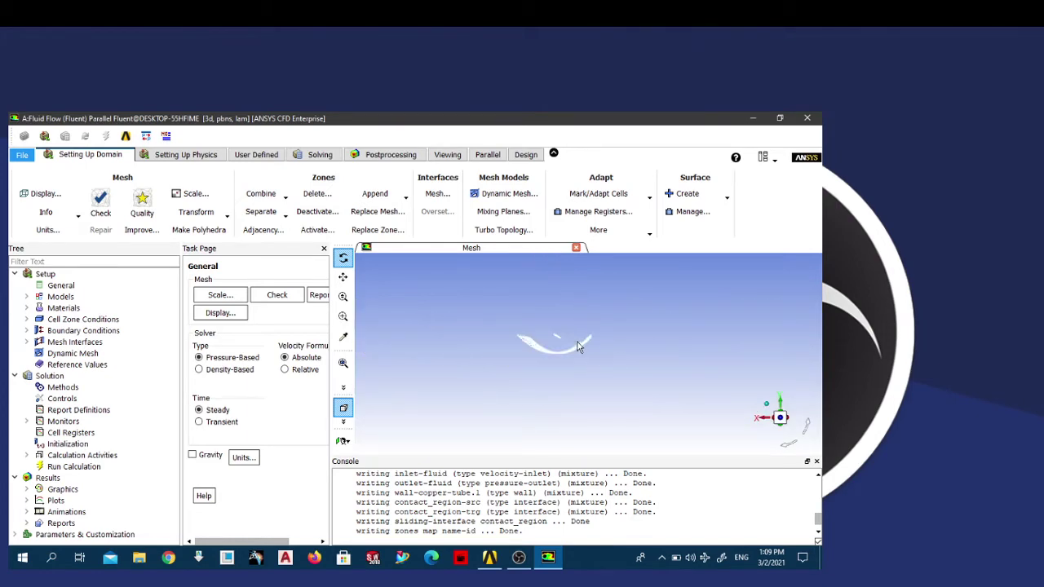
left_click(785, 421)
left_click_drag(788, 434, 759, 417)
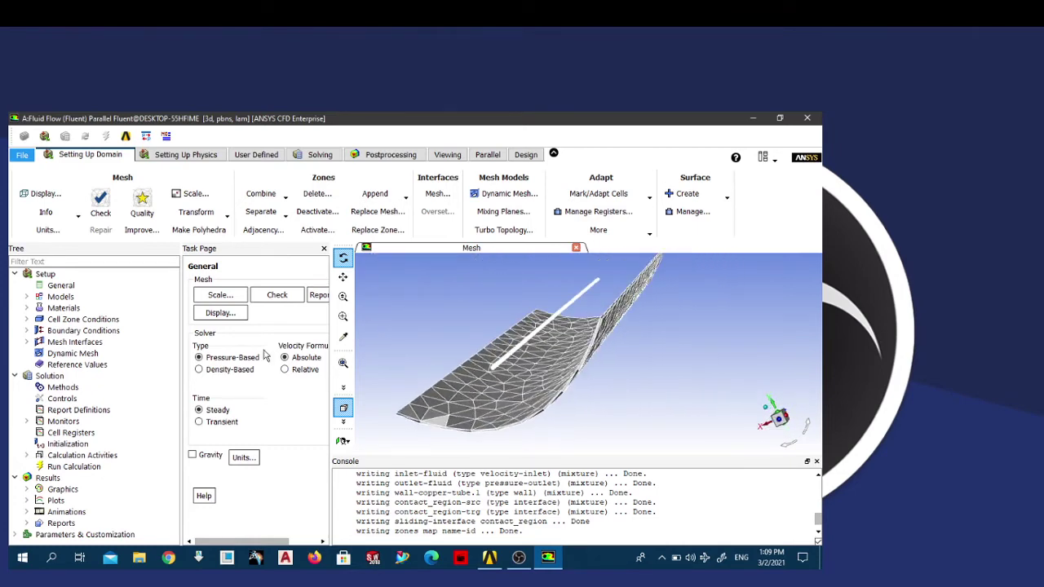
Step: Enable the Energy Equation in the Energy model
left_click(26, 297)
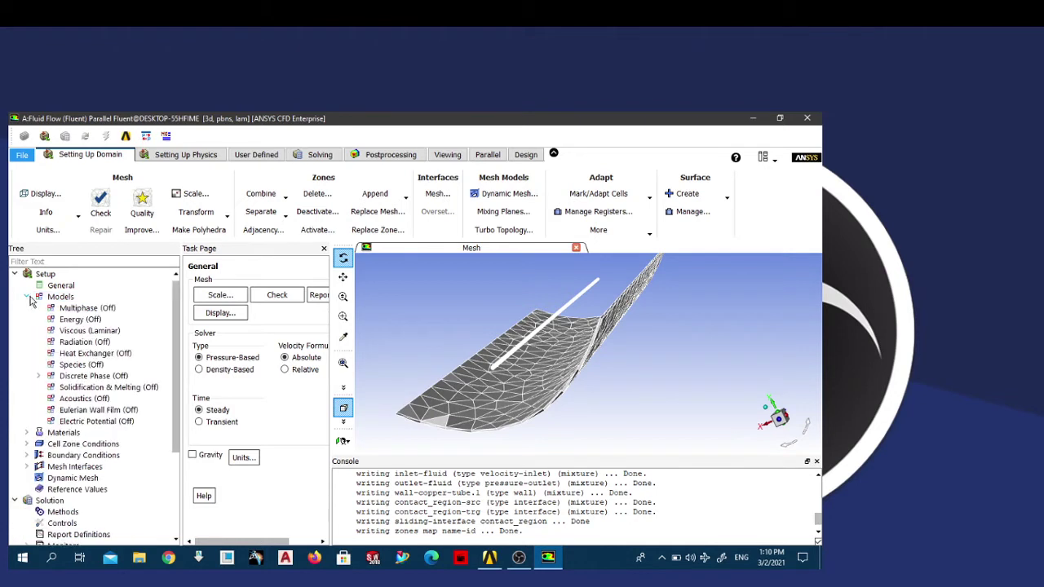
left_click(61, 287)
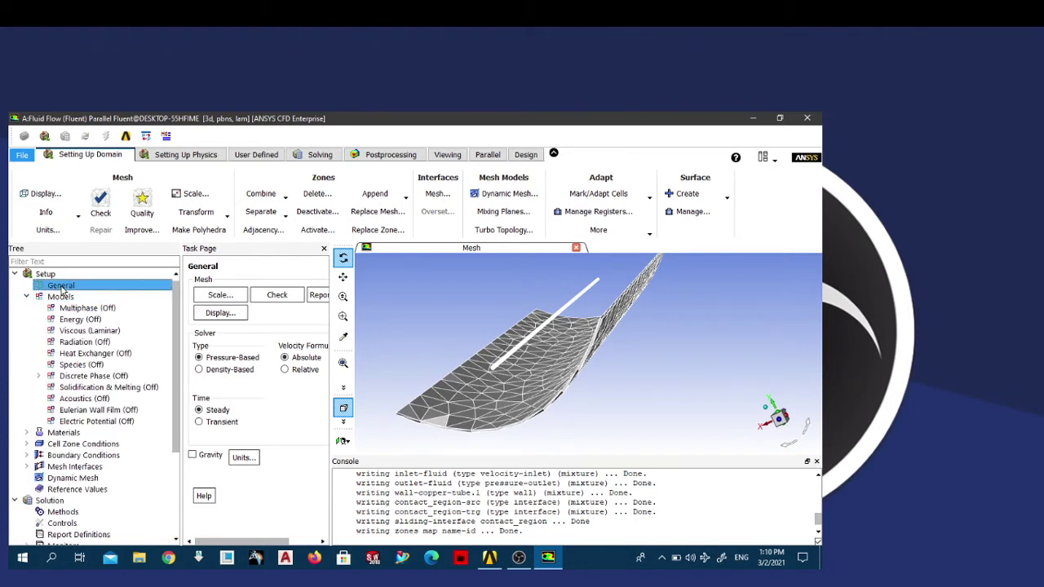
left_click(75, 319)
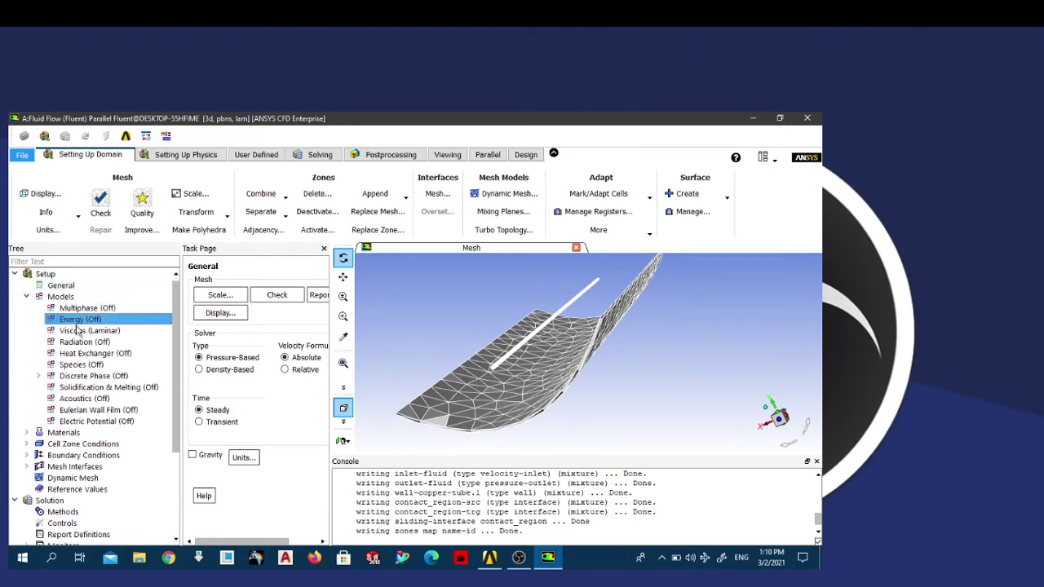
right_click(79, 323)
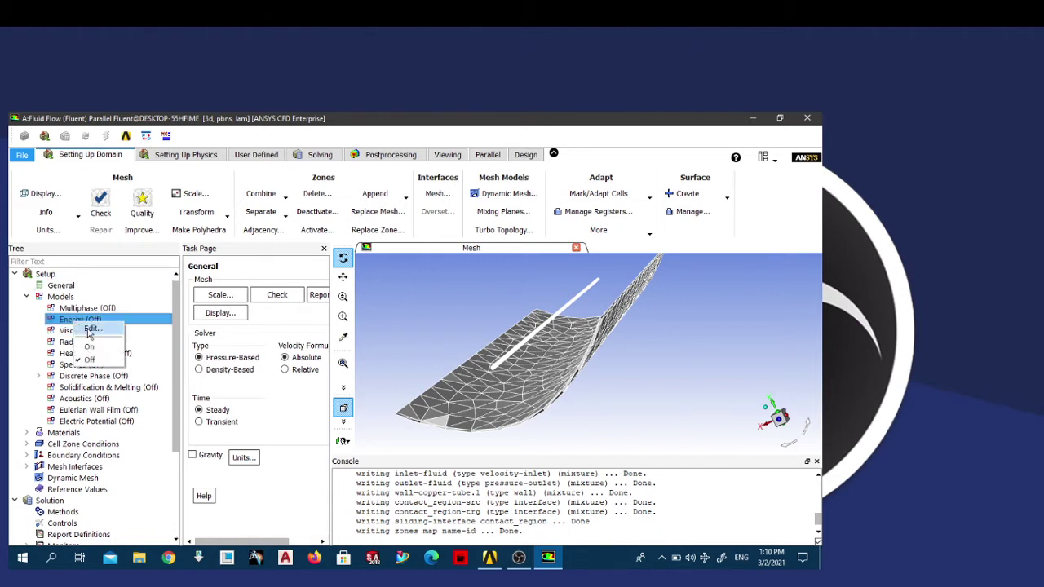
left_click(91, 330)
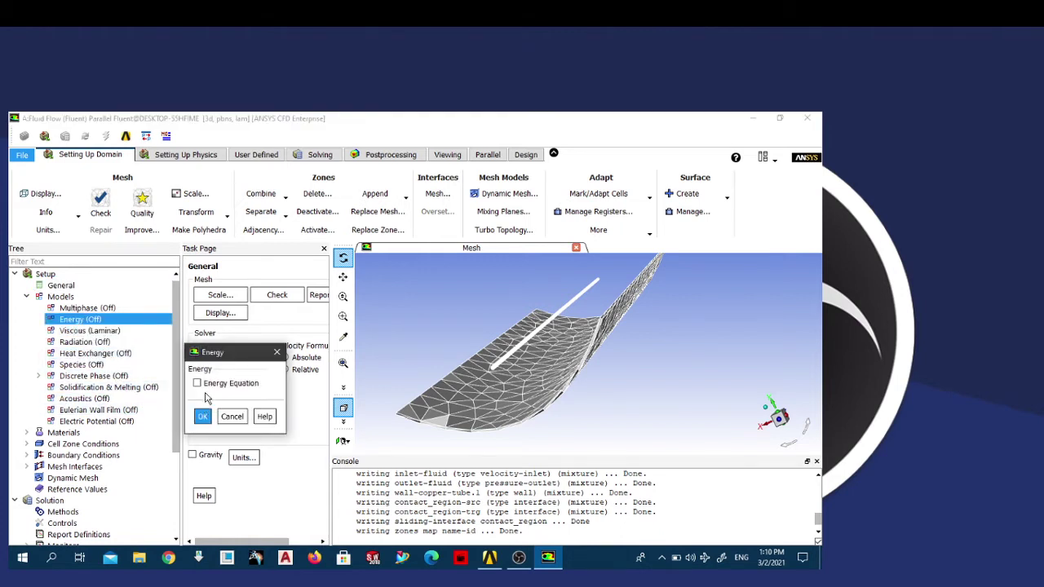
left_click(206, 383)
left_click(203, 417)
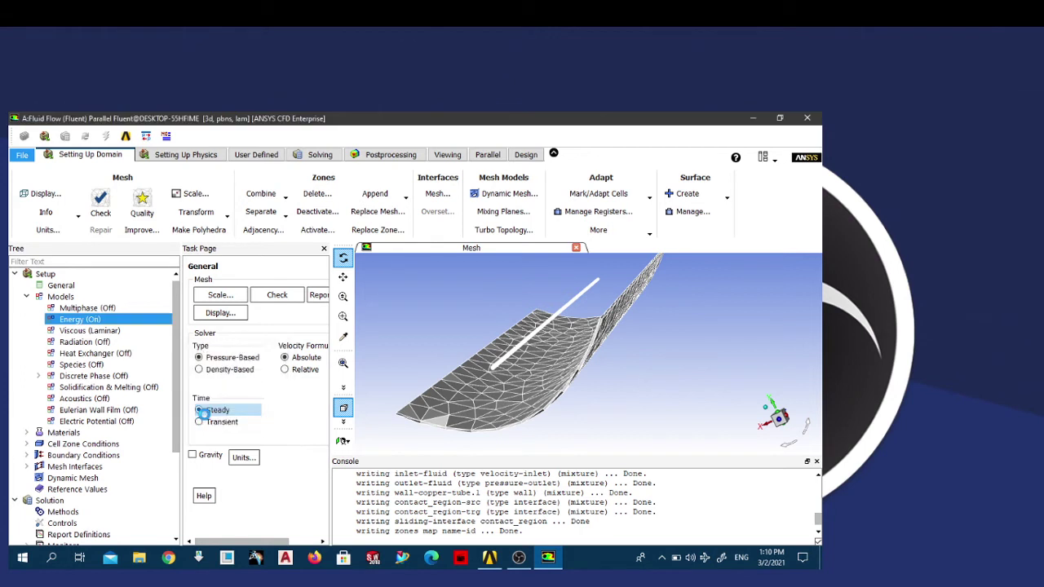
Step: Open the Viscous model settings for editing
left_click(96, 331)
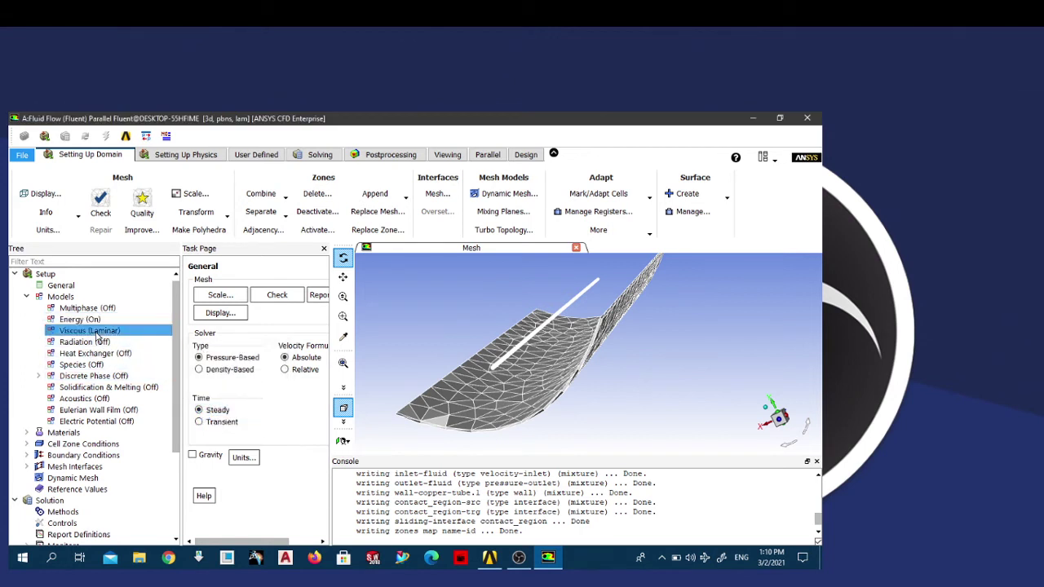
double_click(96, 333)
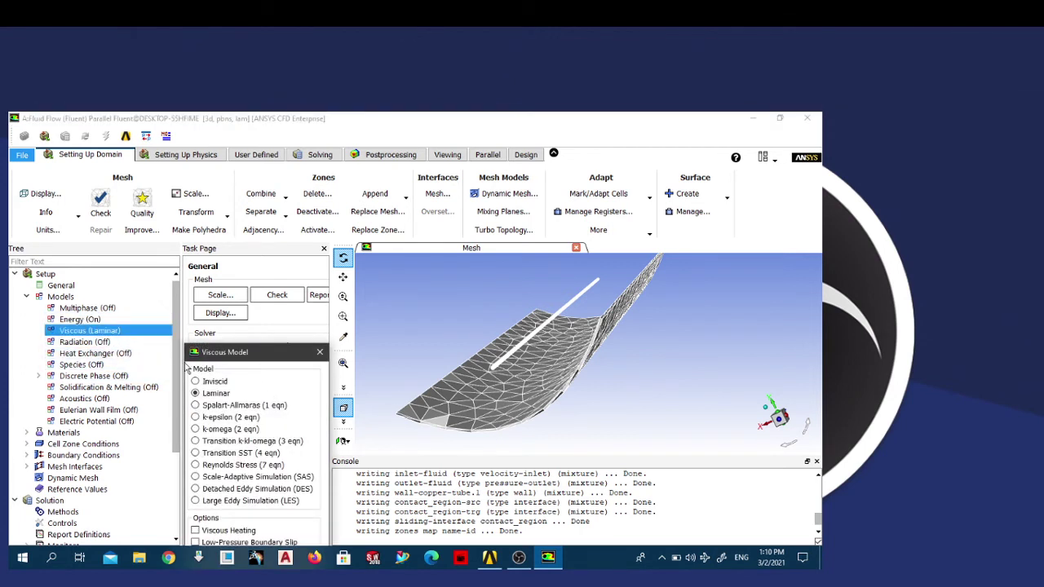
Step: Set the viscous model to k-epsilon (2 eqn) with the Standard variant and Standard Wall Functions
left_click_drag(210, 353, 203, 305)
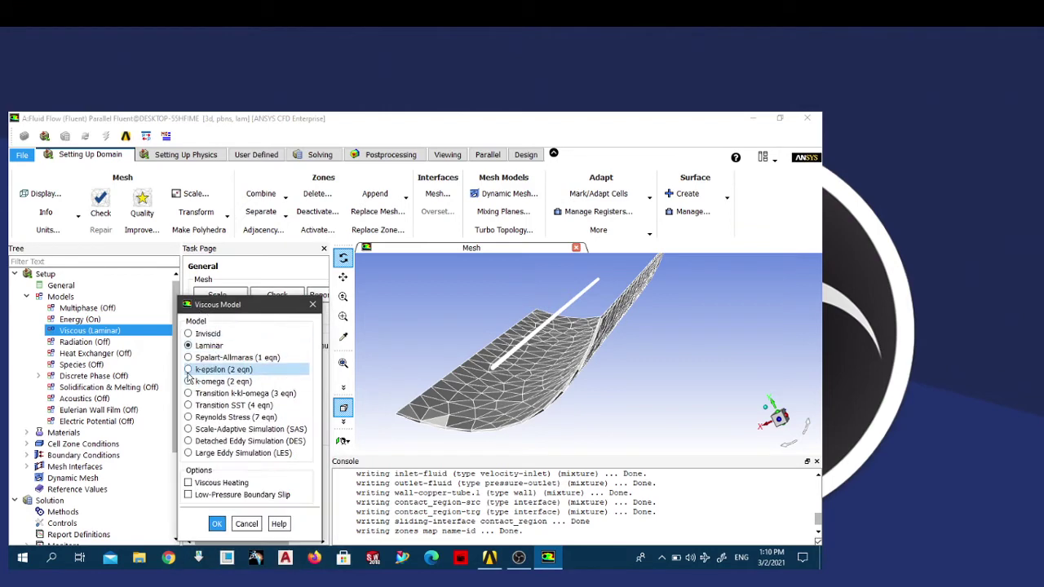
left_click(216, 369)
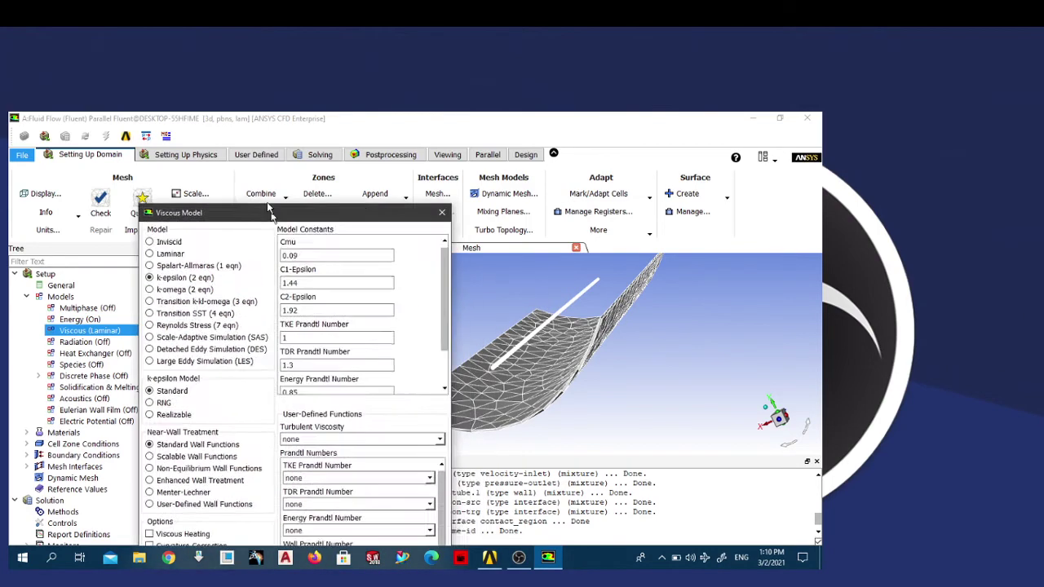
left_click_drag(247, 170, 258, 121)
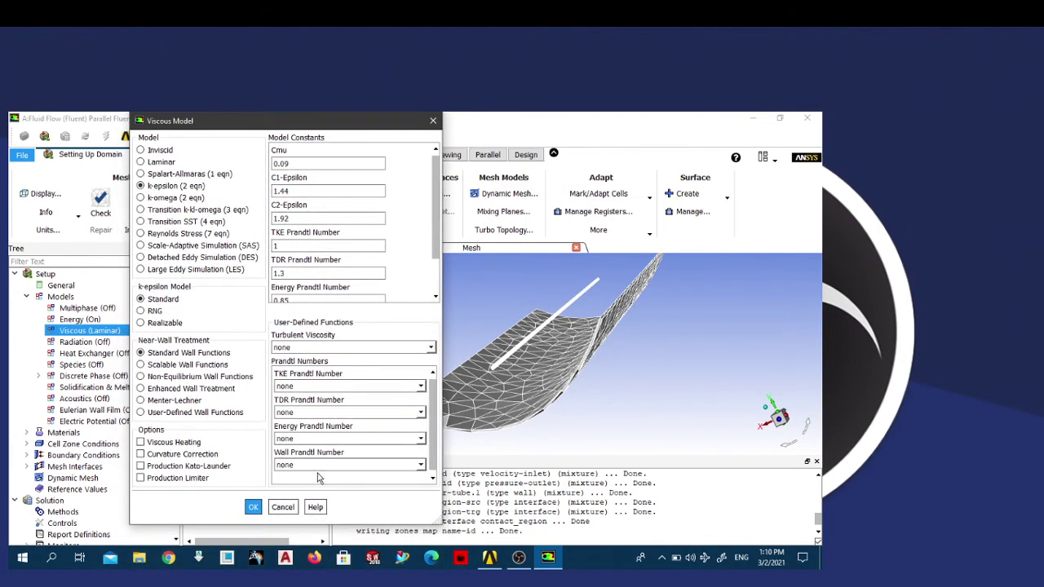
left_click(254, 507)
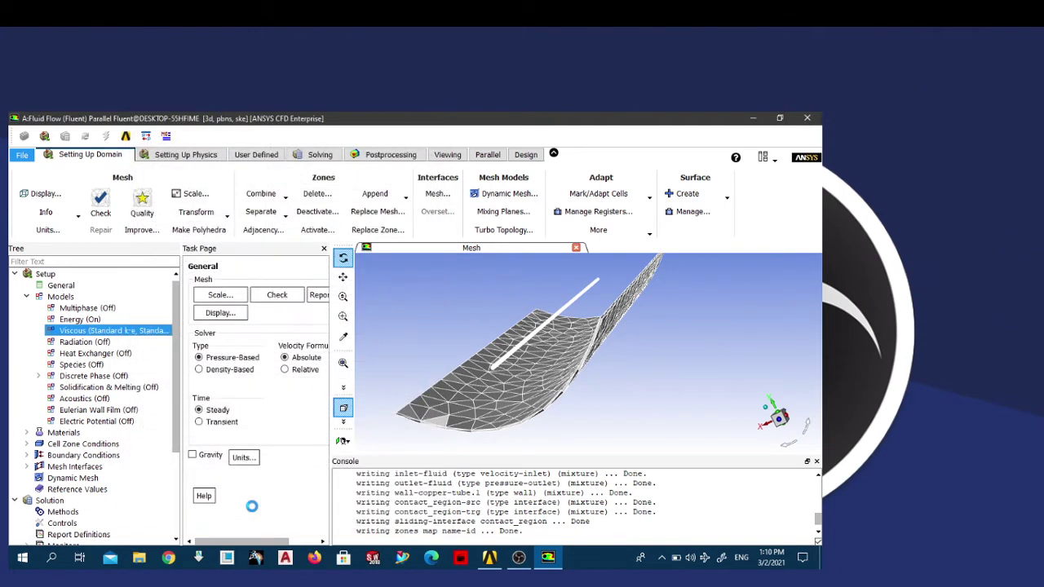
Step: Select the Rosseland radiation model and open the solar calculator
right_click(64, 344)
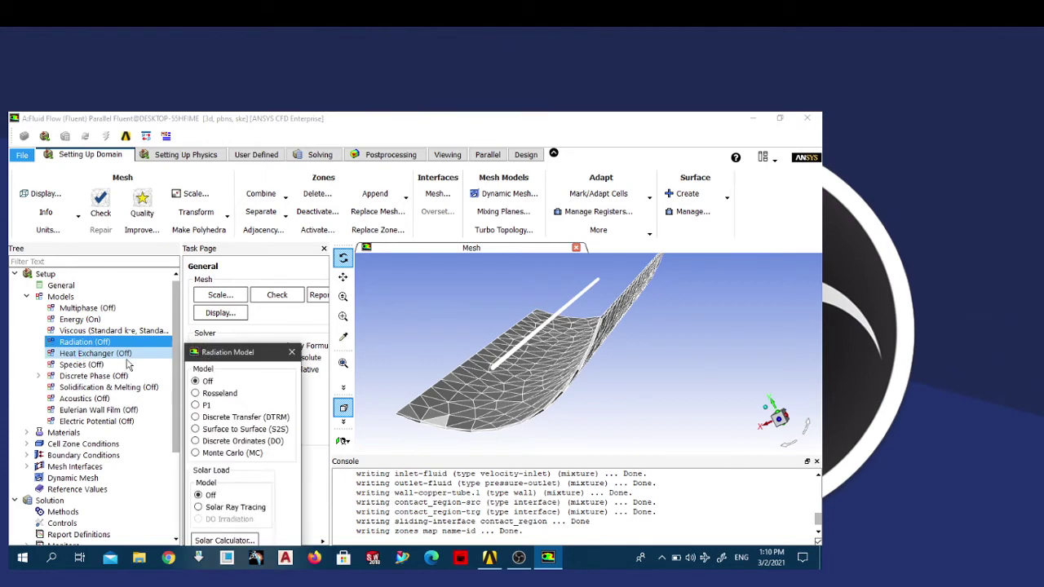
left_click(188, 333)
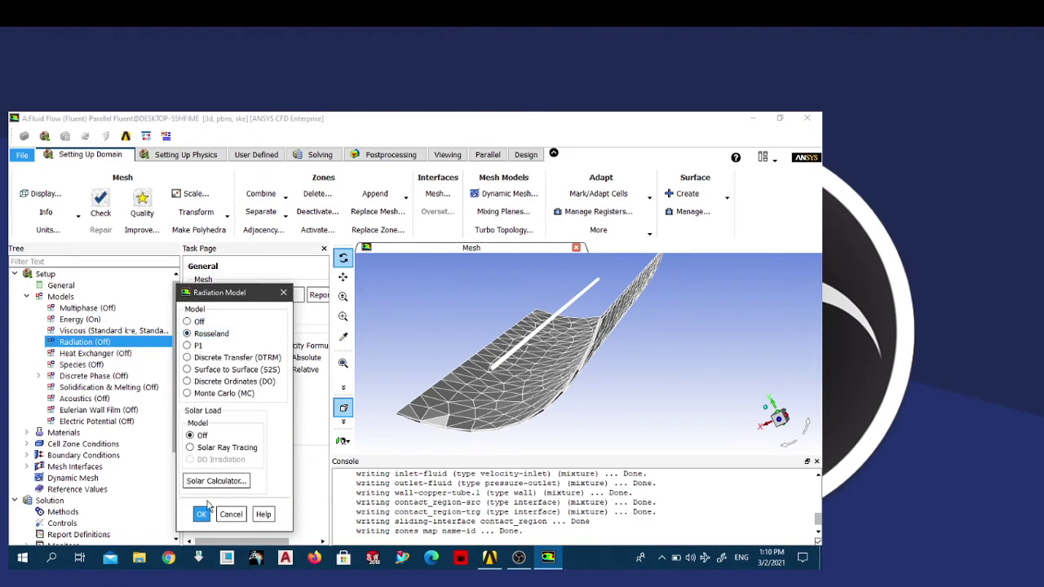
left_click(213, 480)
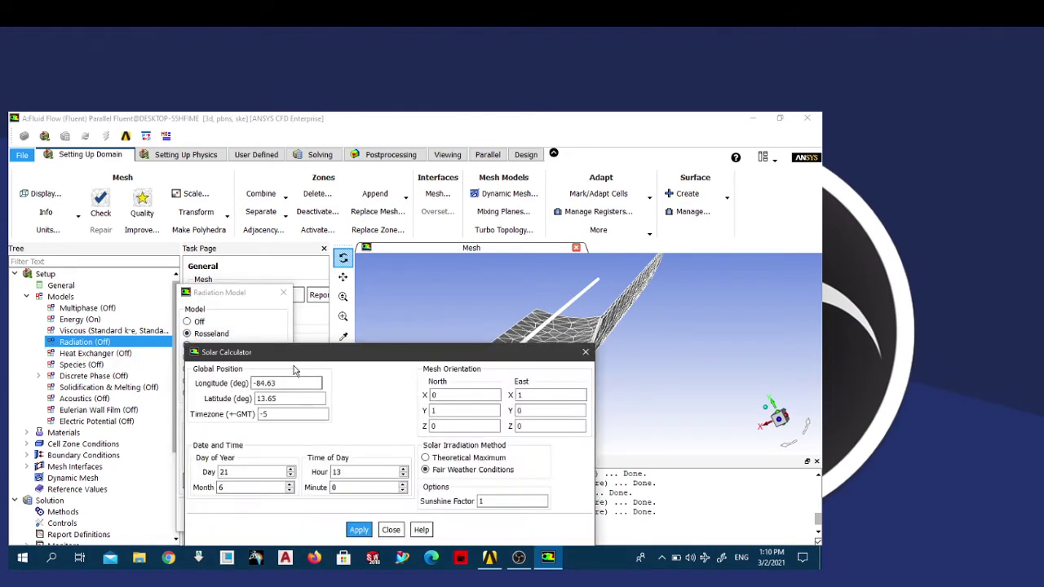
left_click_drag(290, 362, 220, 219)
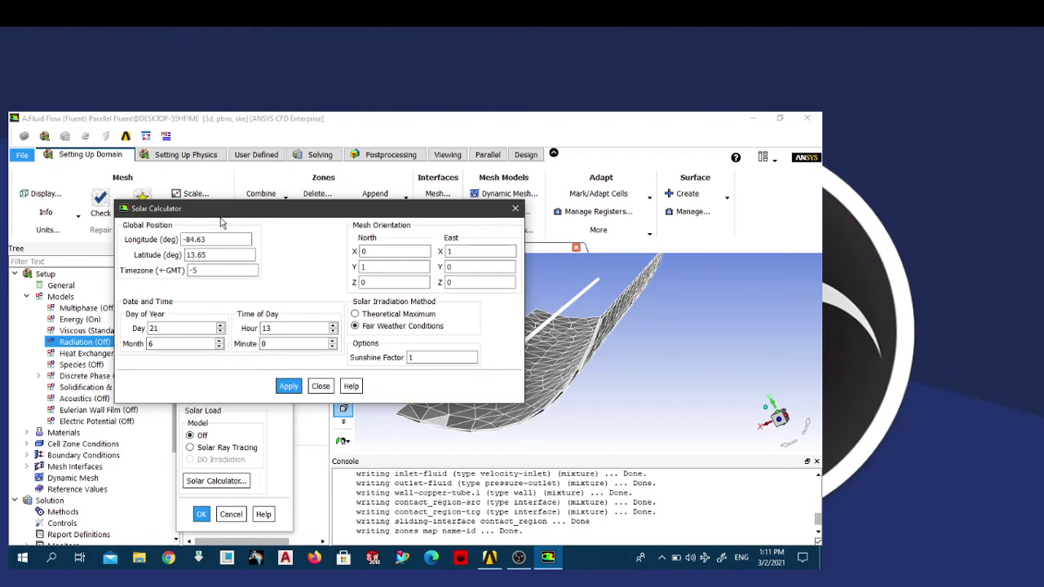
Step: Set the solar calculator's global position to longitude 47.98, latitude 29.5 and timezone +3
left_click(218, 239)
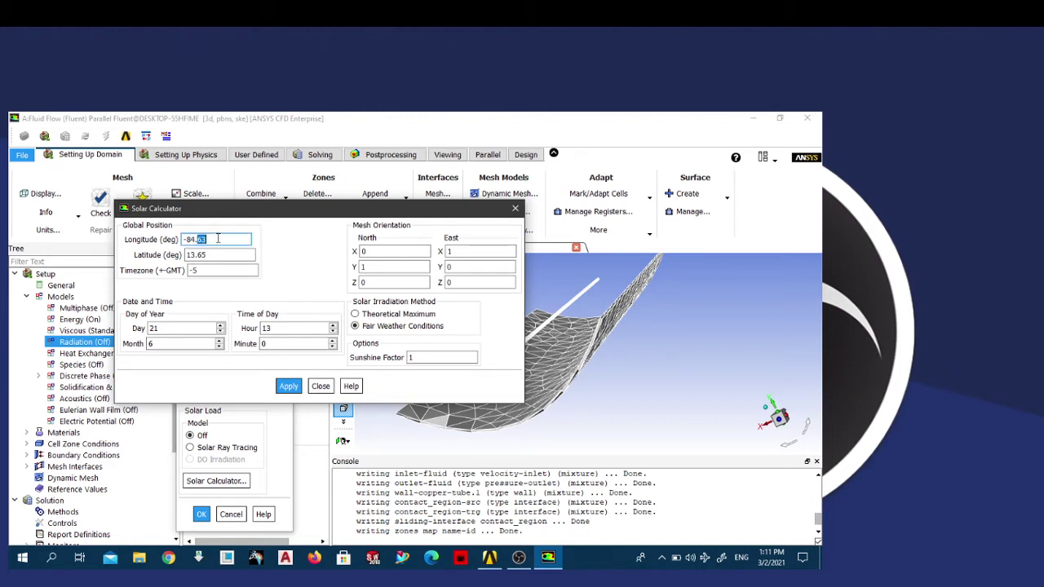
triple_click(218, 238)
type("47.98")
left_click(220, 254)
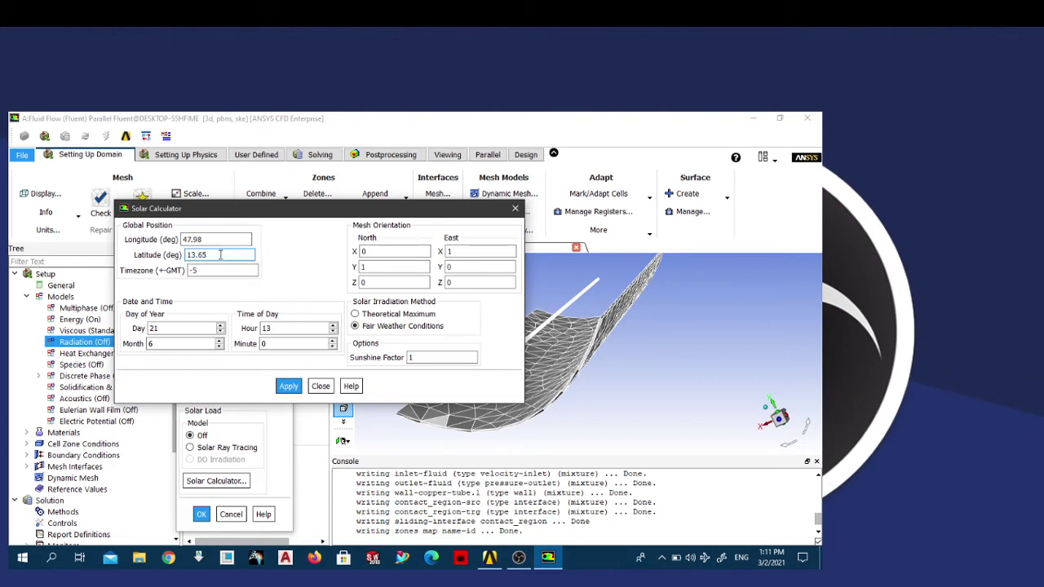
double_click(220, 255)
type("2")
type(".")
type(".")
left_click(208, 272)
key("BackSpace")
type("+3")
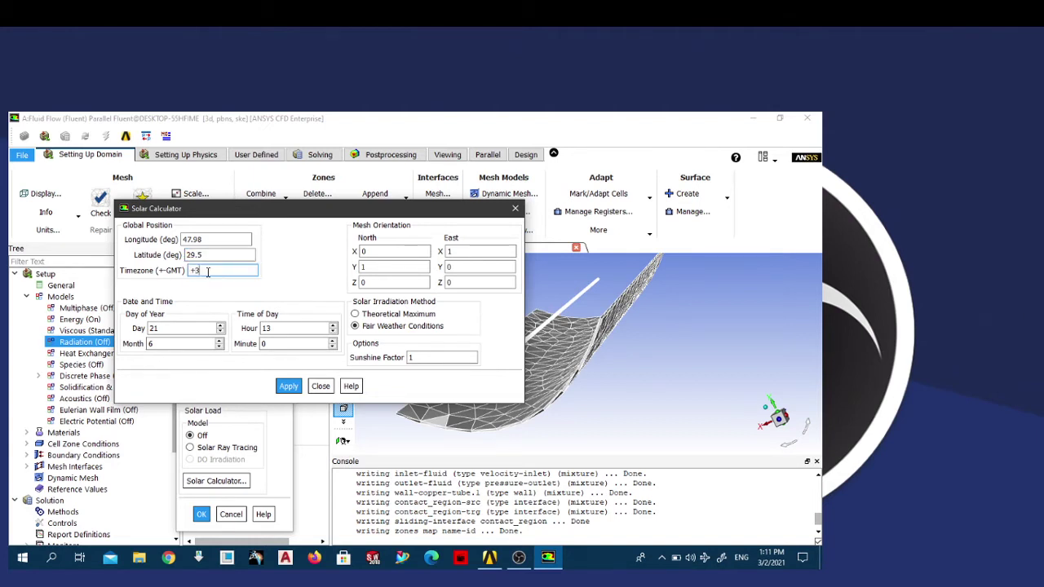
Step: Set the mesh orientation's North X and Z components to 1 and the East Z component to 1
double_click(385, 252)
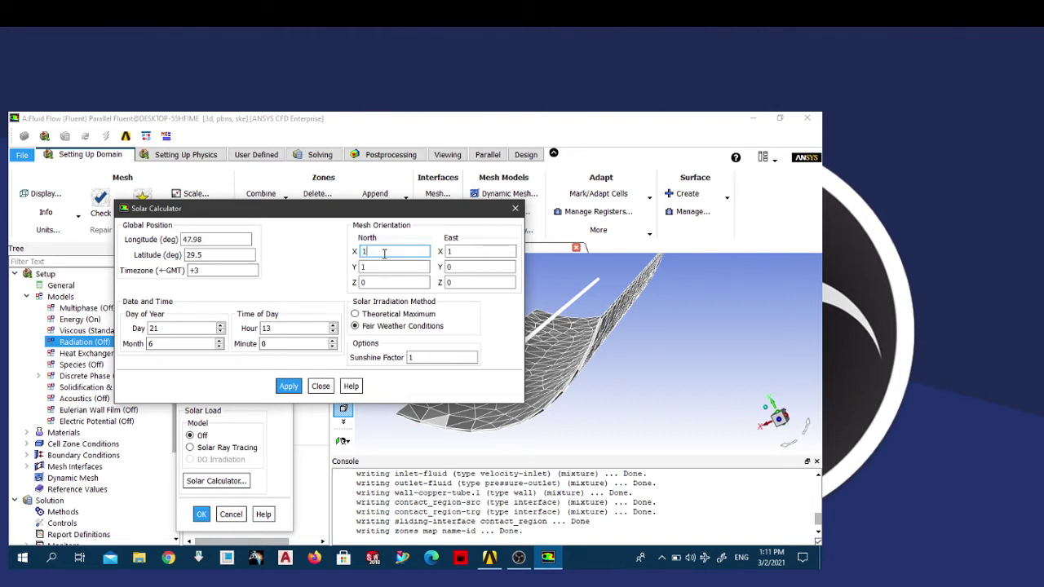
double_click(409, 283)
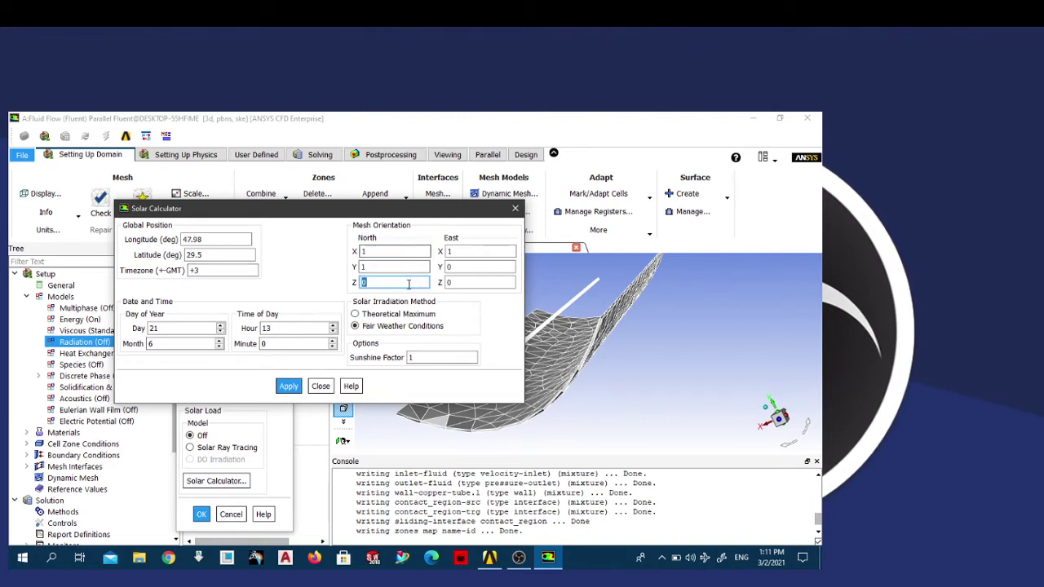
type("1")
double_click(455, 283)
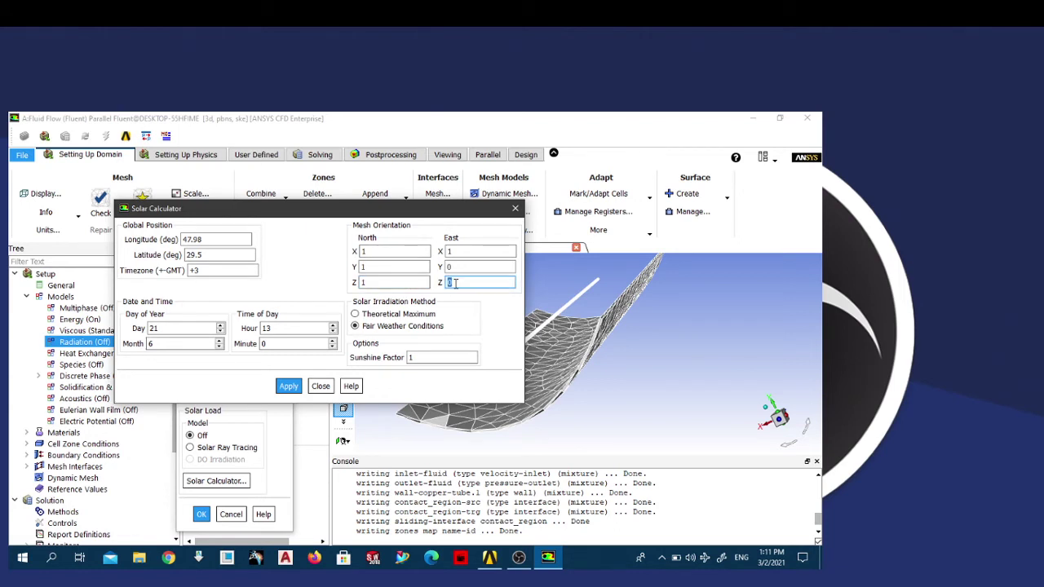
type("1")
Step: Set the solar time of day to hour 12, apply the solar settings and confirm the radiation model
double_click(286, 329)
type("1")
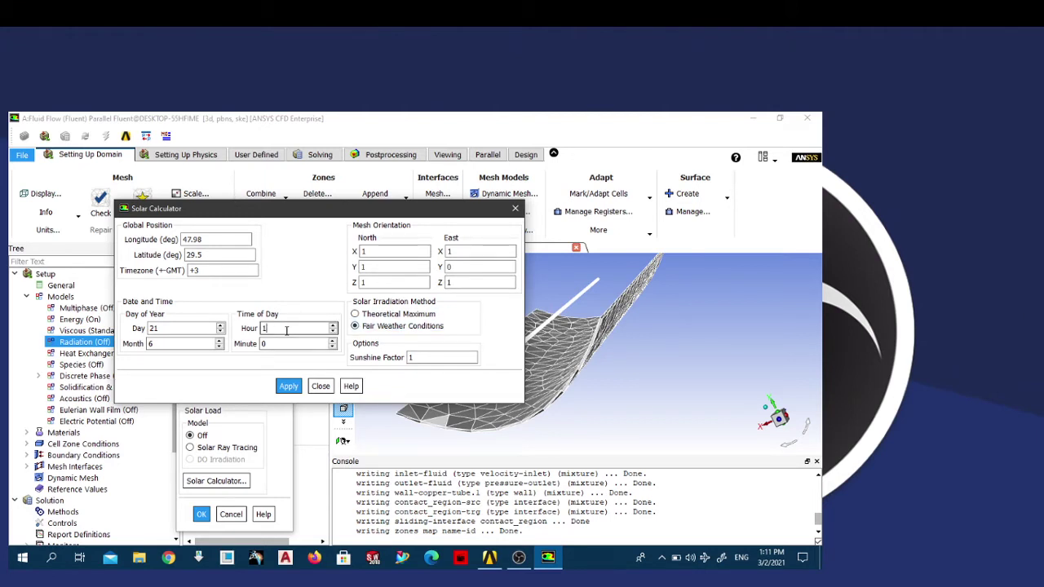
left_click(289, 387)
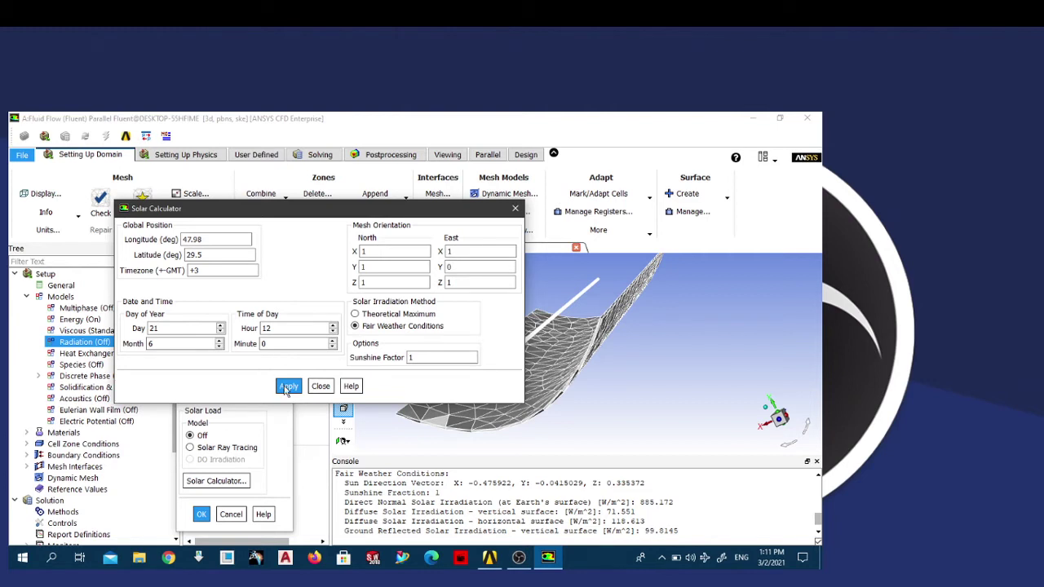
left_click(320, 386)
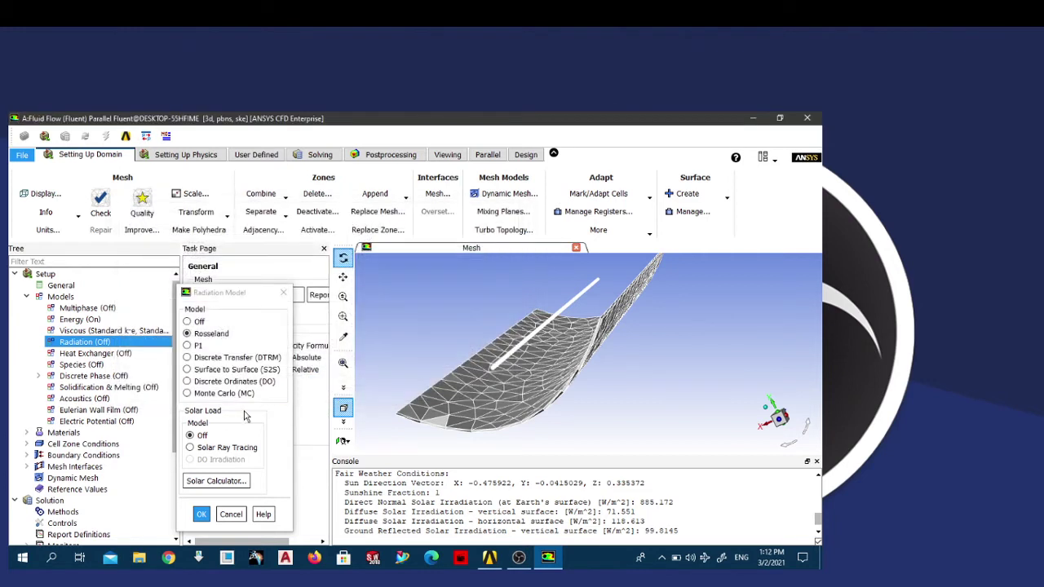
left_click(200, 516)
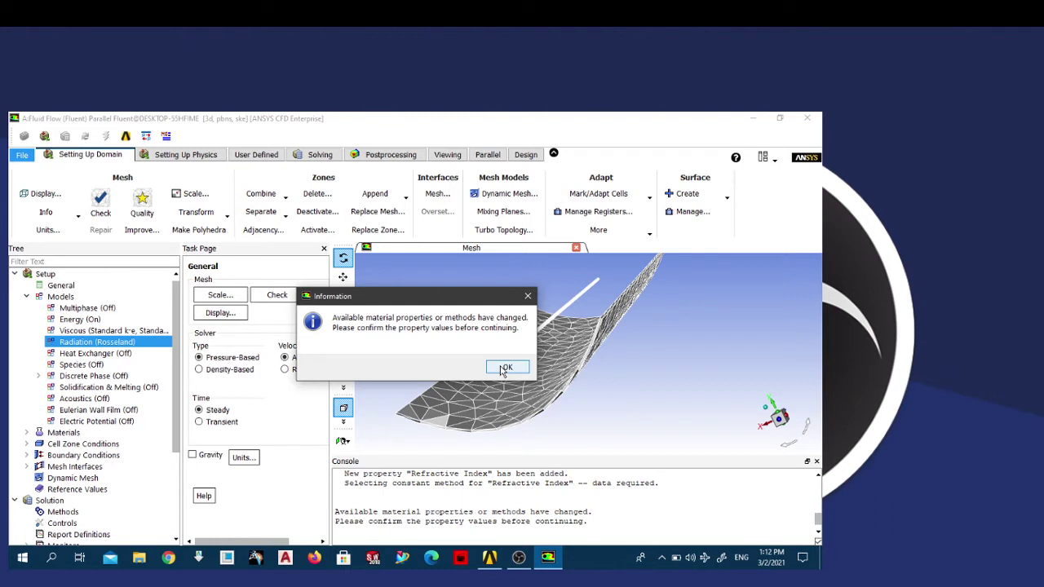
left_click(505, 368)
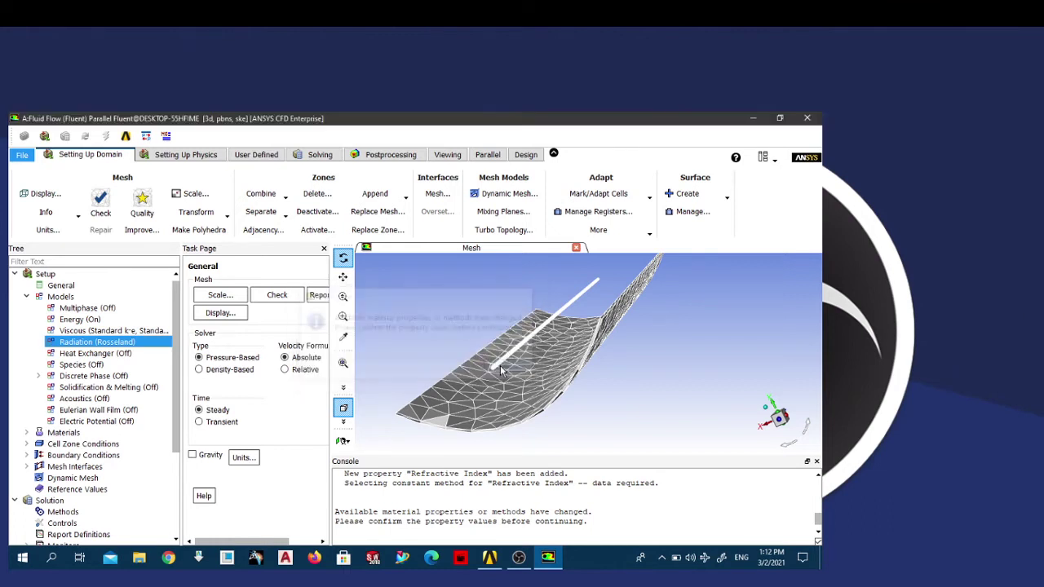
Step: Open the fluid materials in the Create/Edit Materials dialog
left_click(160, 411)
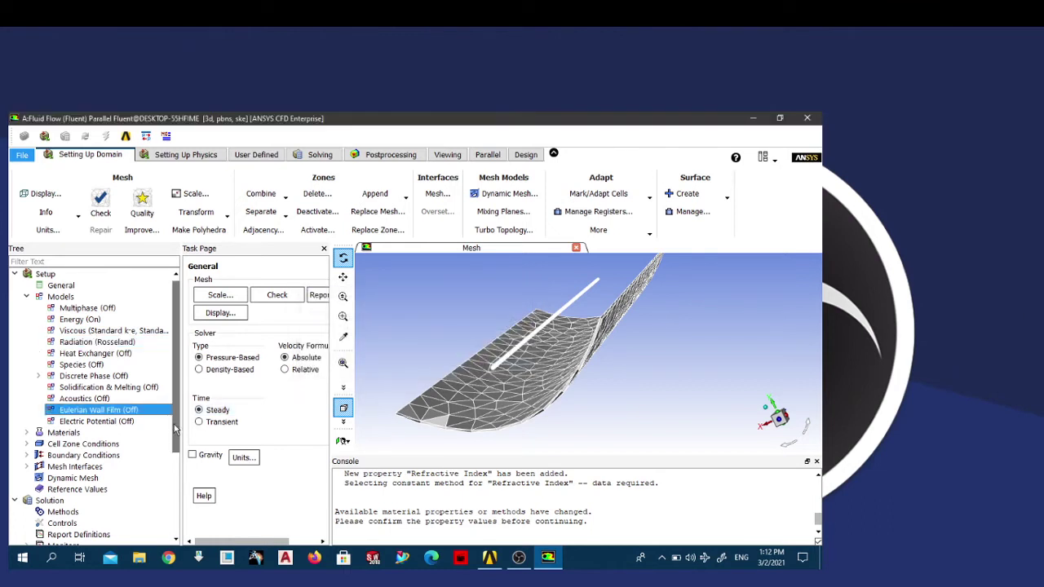
left_click_drag(173, 424, 174, 430)
scroll(174, 430, "down", 1)
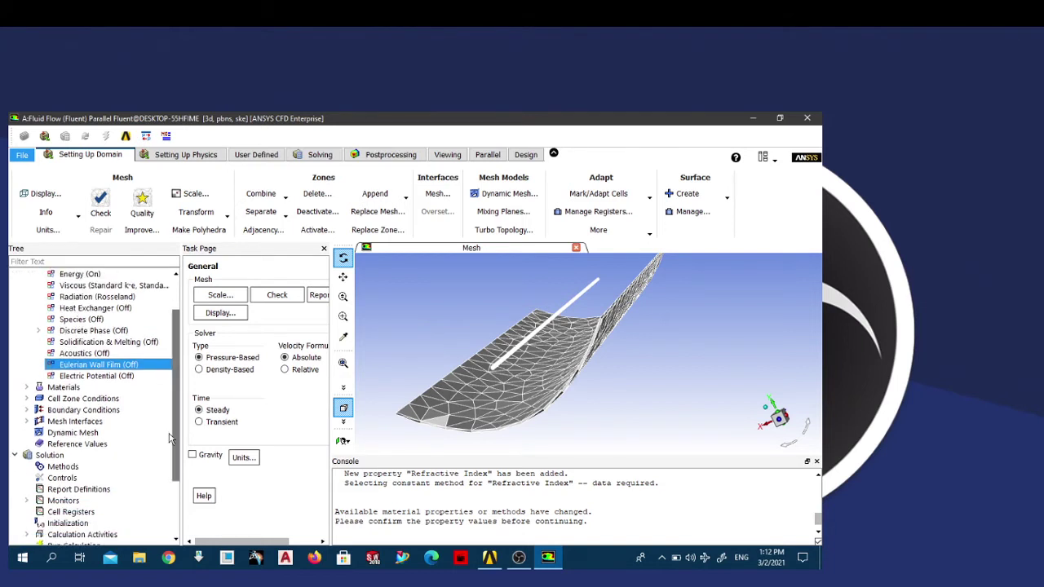
left_click(26, 388)
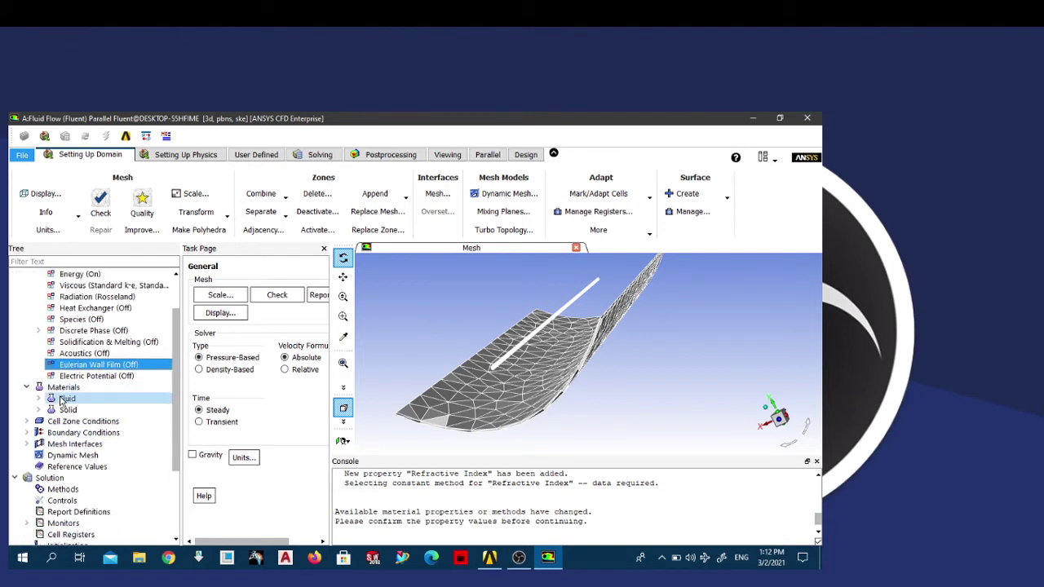
left_click(38, 398)
left_click(67, 400)
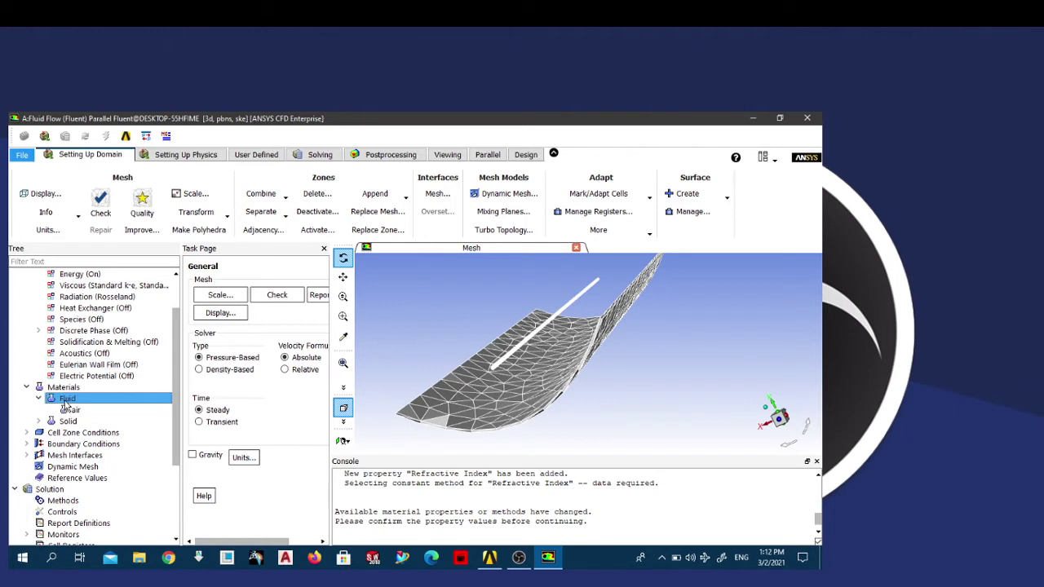
double_click(63, 388)
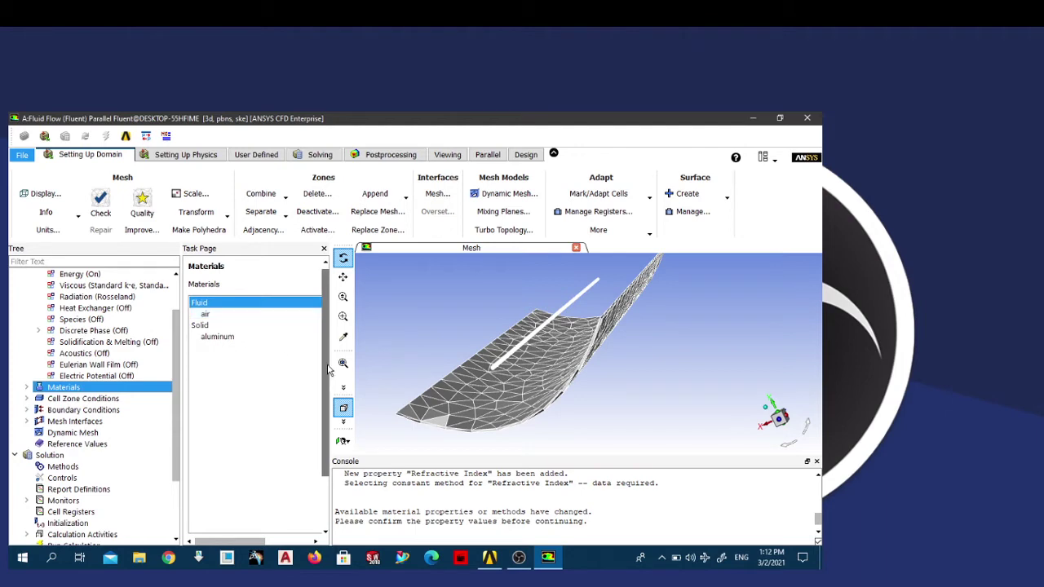
left_click_drag(330, 361, 339, 440)
left_click(218, 481)
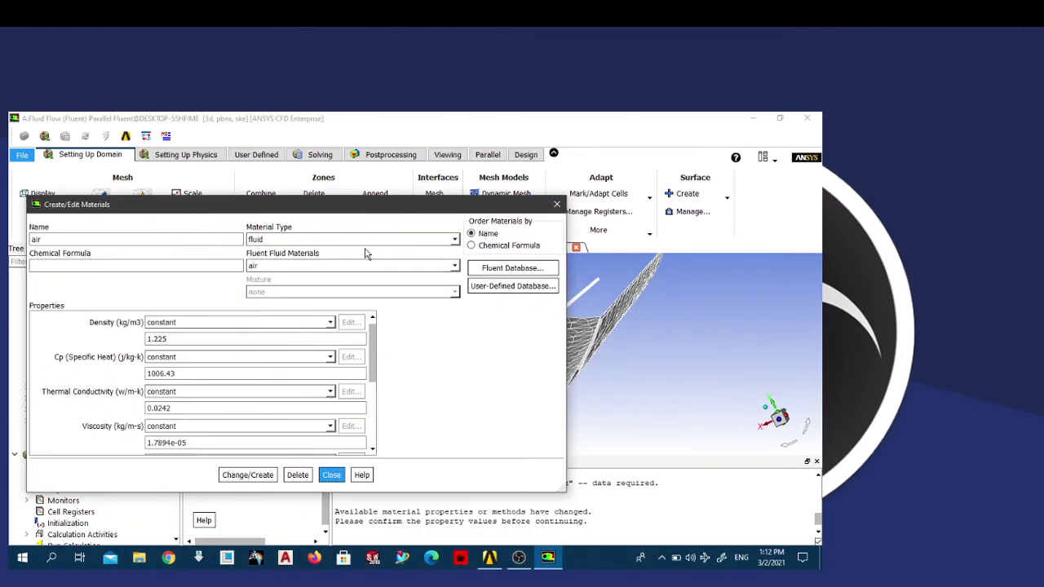
Step: Copy water-liquid (h2o<l>) from the Fluent material database into the case's fluid materials
left_click(501, 288)
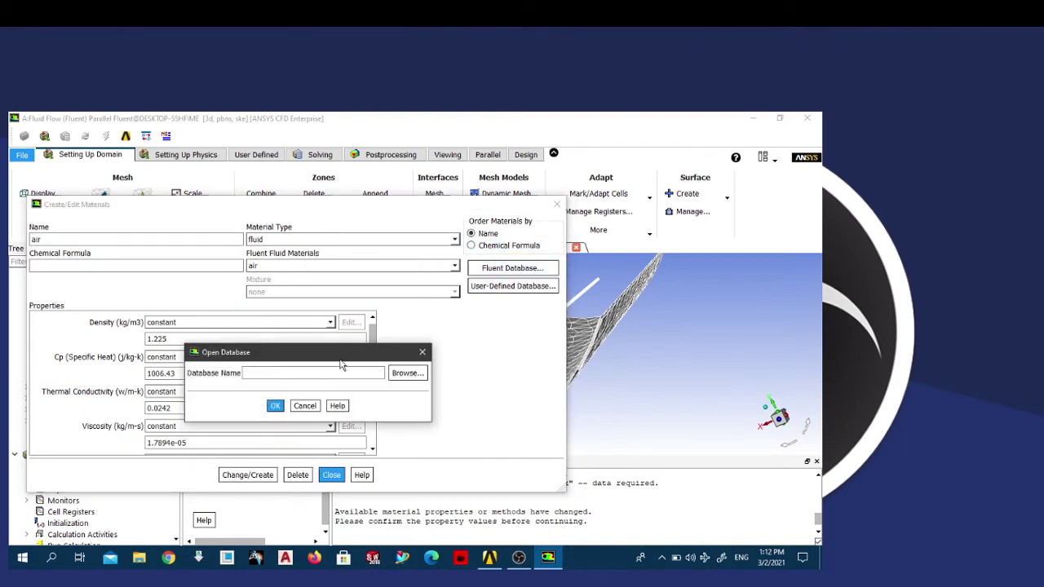
left_click(422, 352)
left_click(491, 269)
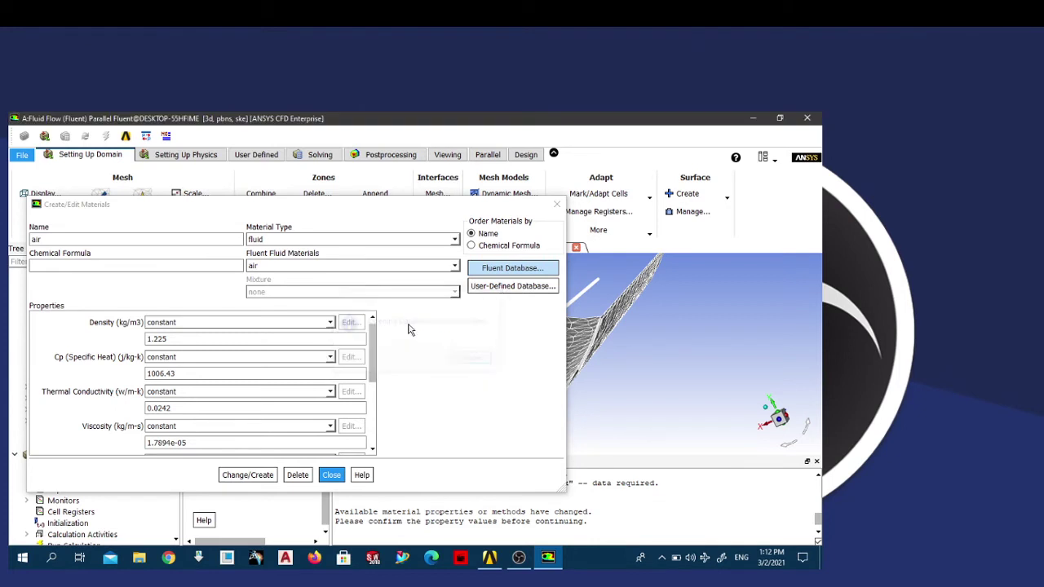
left_click_drag(330, 298, 275, 228)
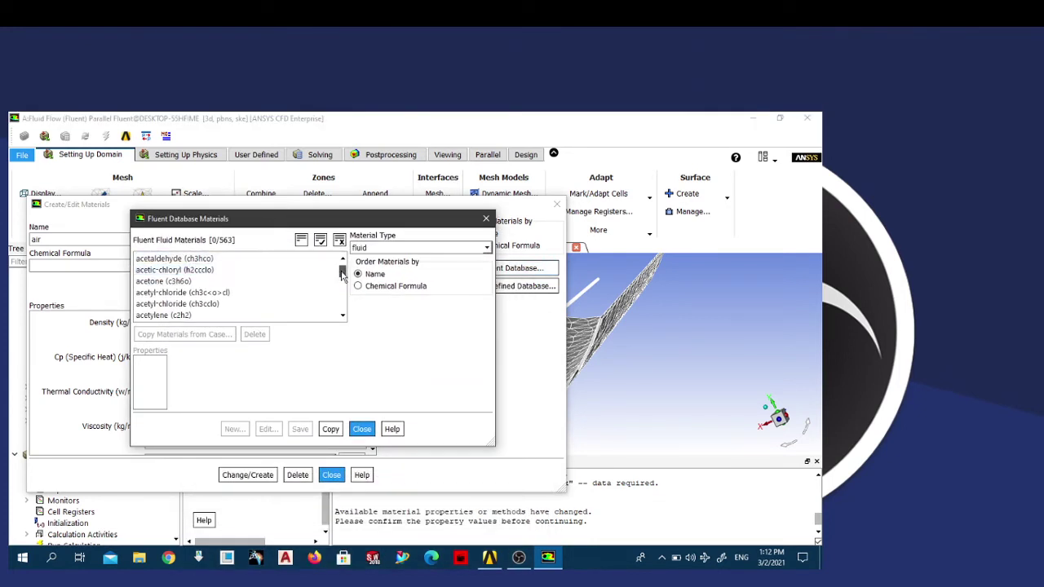
left_click_drag(343, 272, 349, 332)
left_click(220, 292)
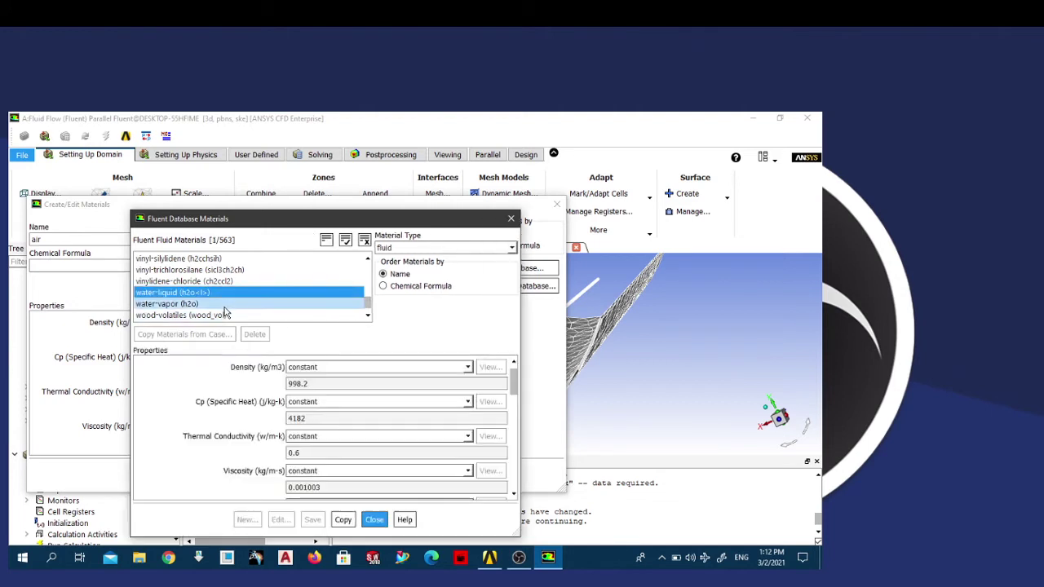
left_click(344, 522)
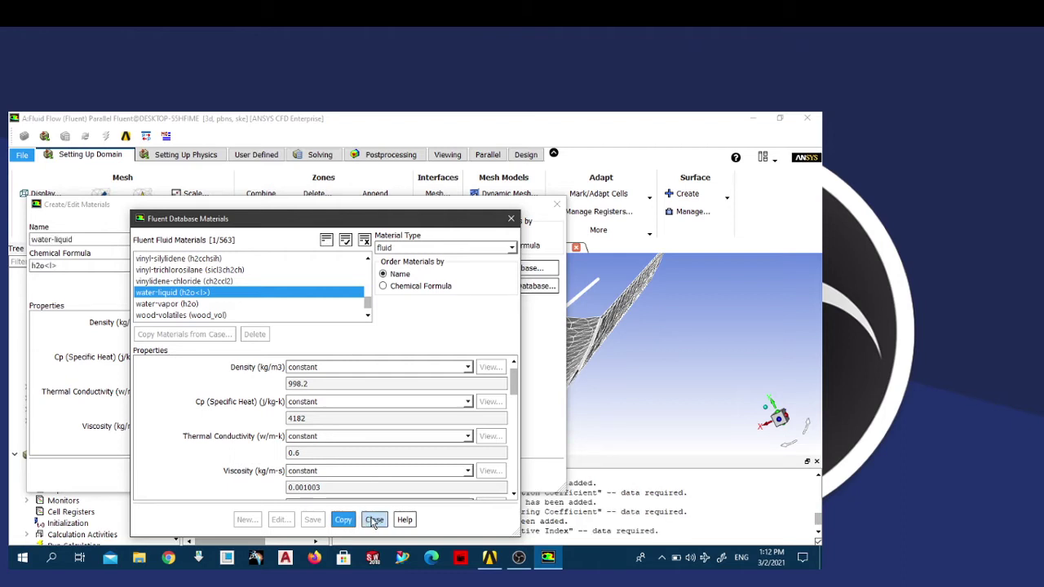
left_click(374, 520)
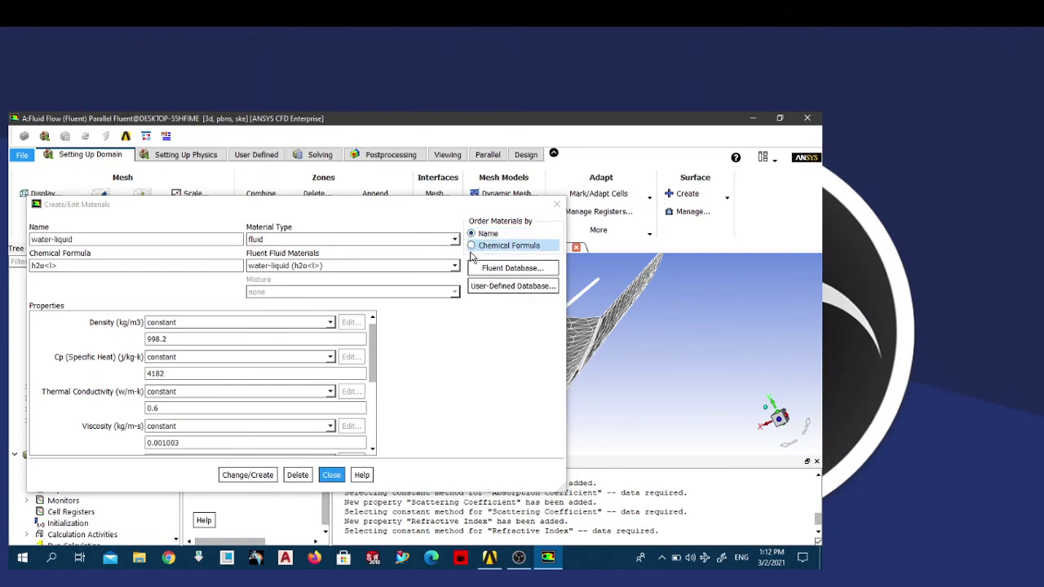
Step: Copy the solid material copper (cu) from the Fluent database into the case's solid materials and close the materials dialogs
left_click(424, 240)
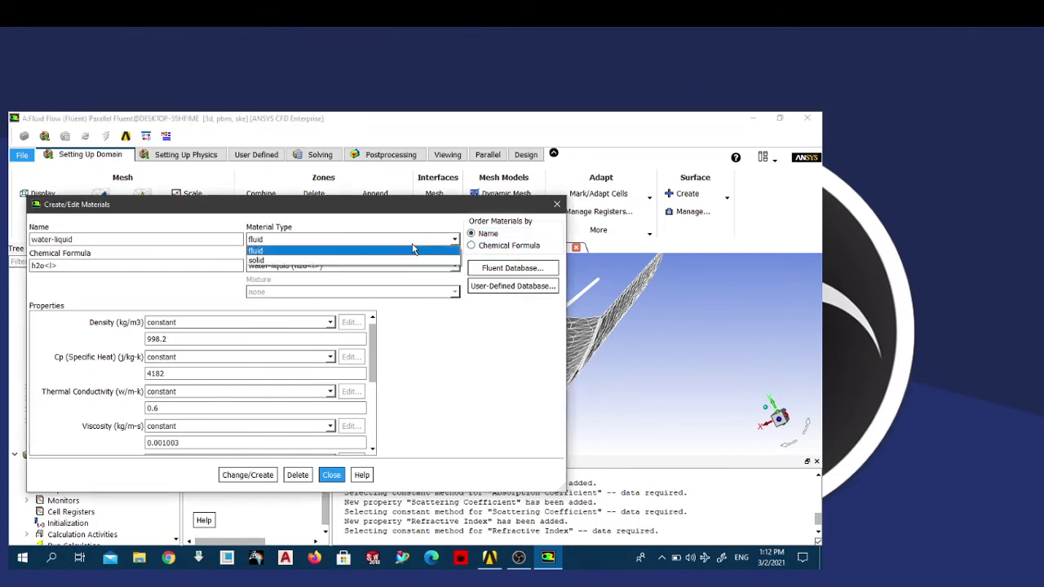
left_click(368, 261)
left_click(513, 268)
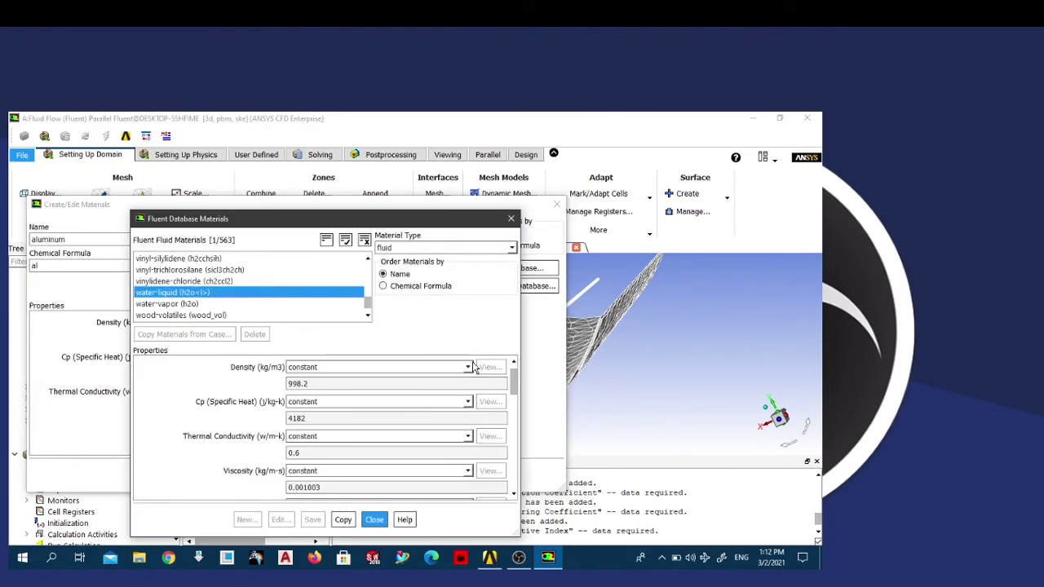
left_click(440, 247)
left_click(426, 257)
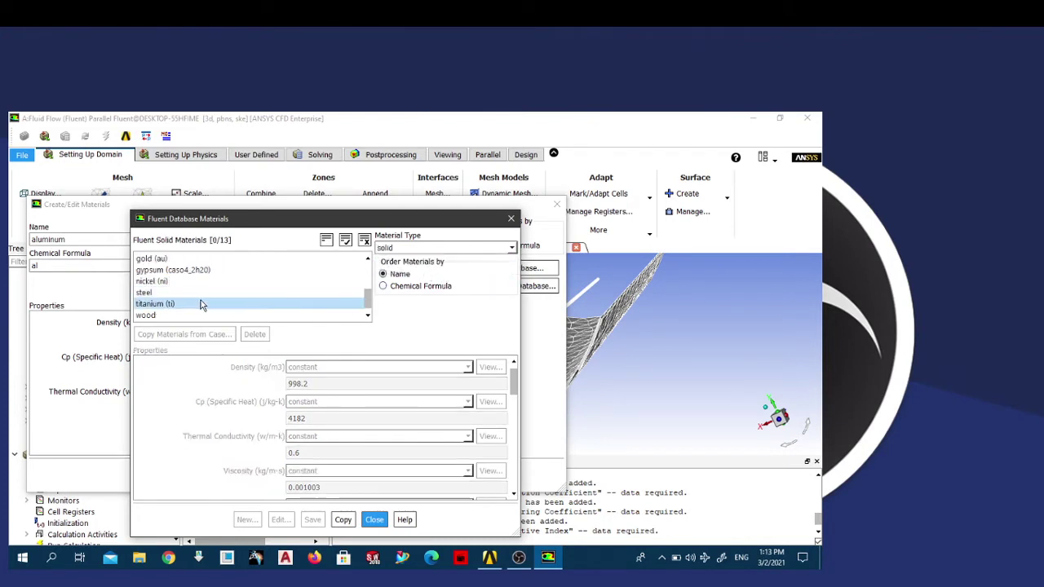
scroll(189, 298, "up", 3)
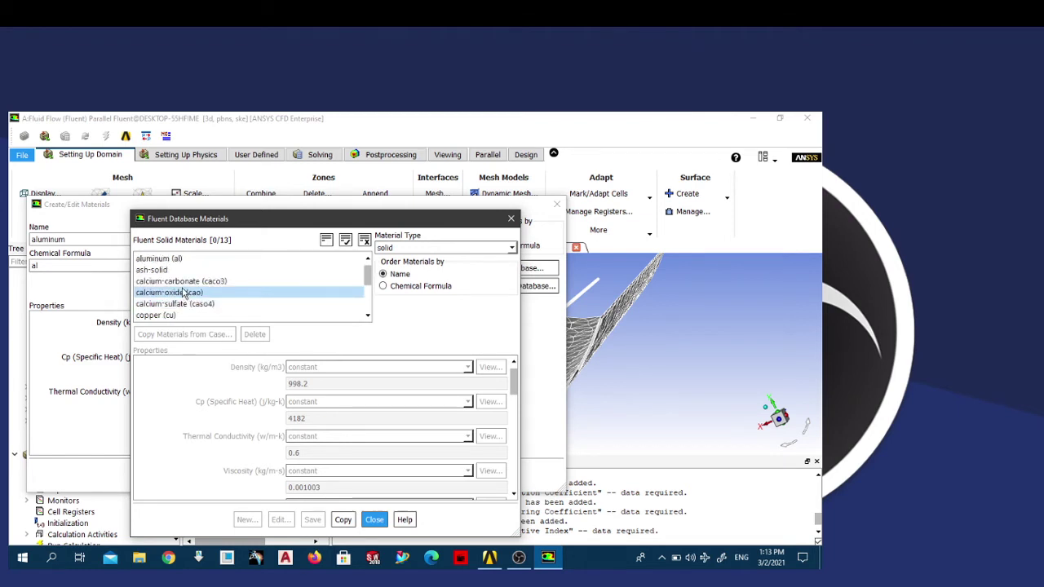
scroll(178, 303, "down", 3)
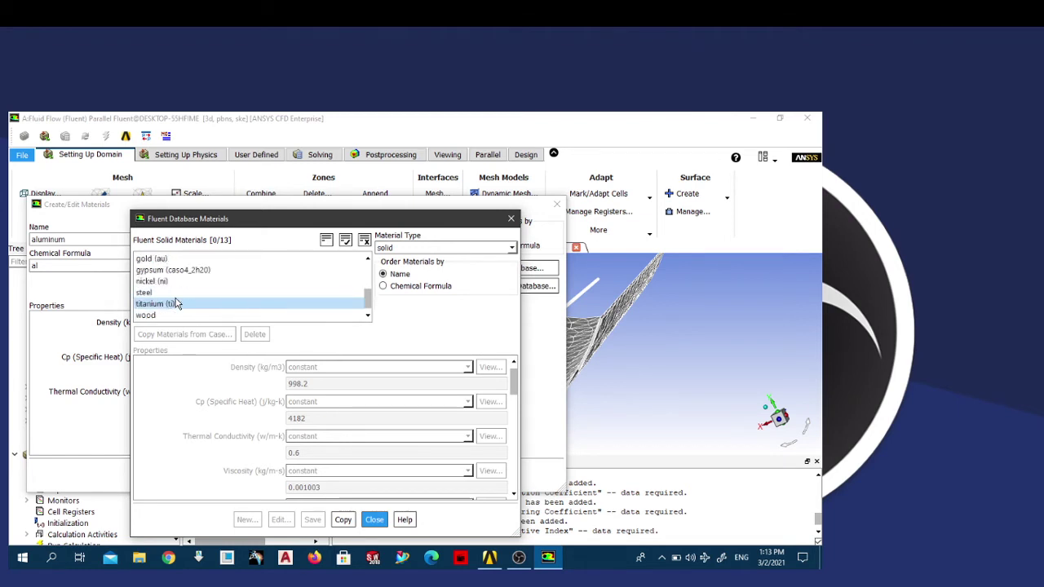
scroll(176, 304, "up", 3)
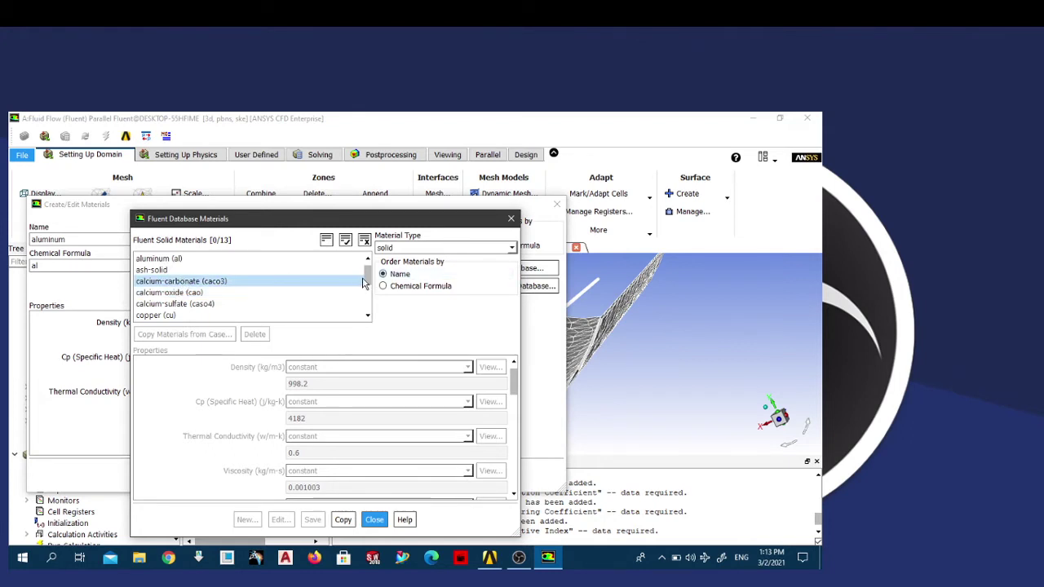
scroll(367, 282, "down", 3)
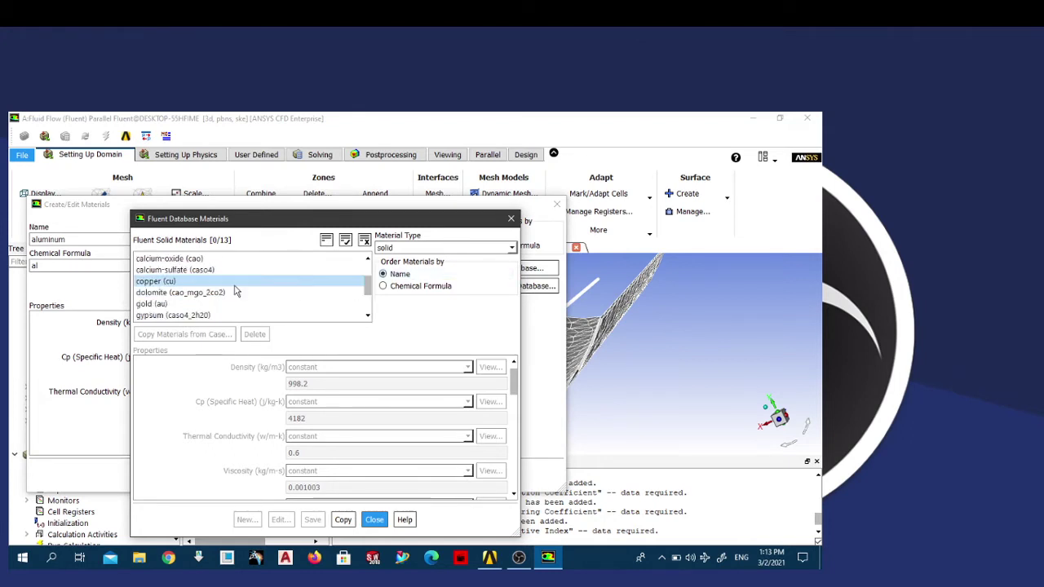
left_click(200, 281)
left_click(343, 520)
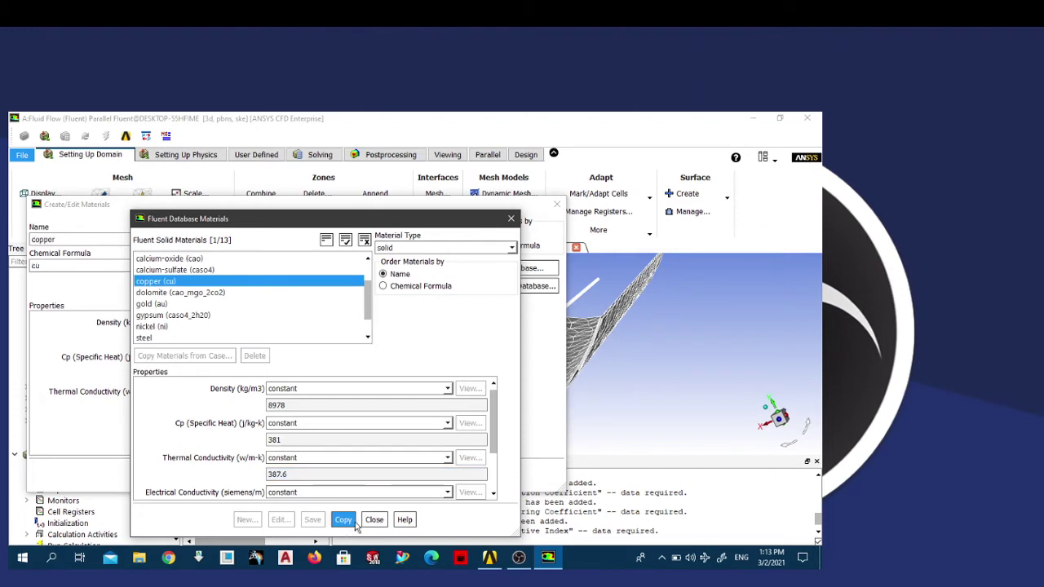
left_click(373, 522)
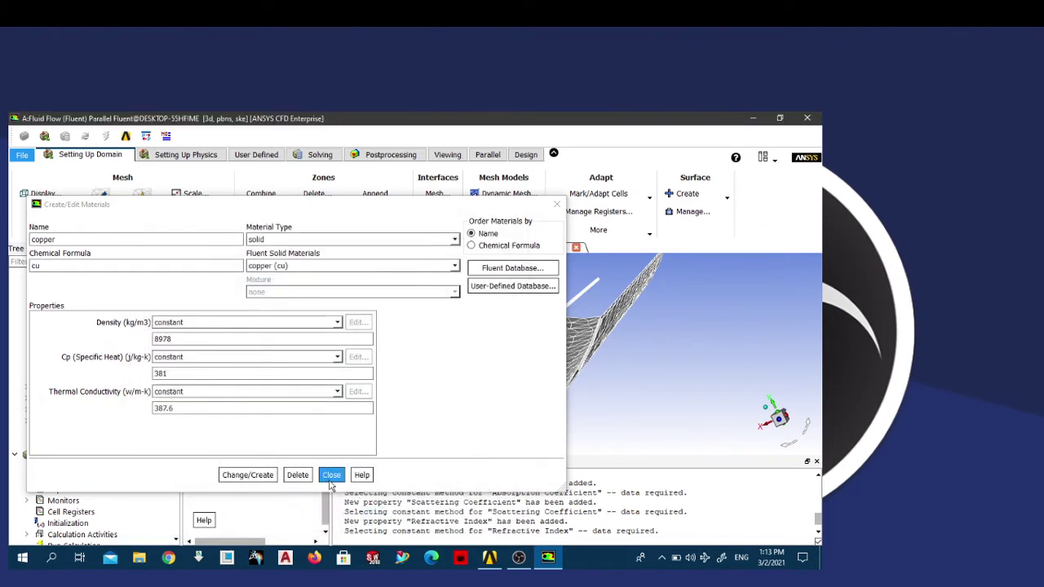
left_click(330, 476)
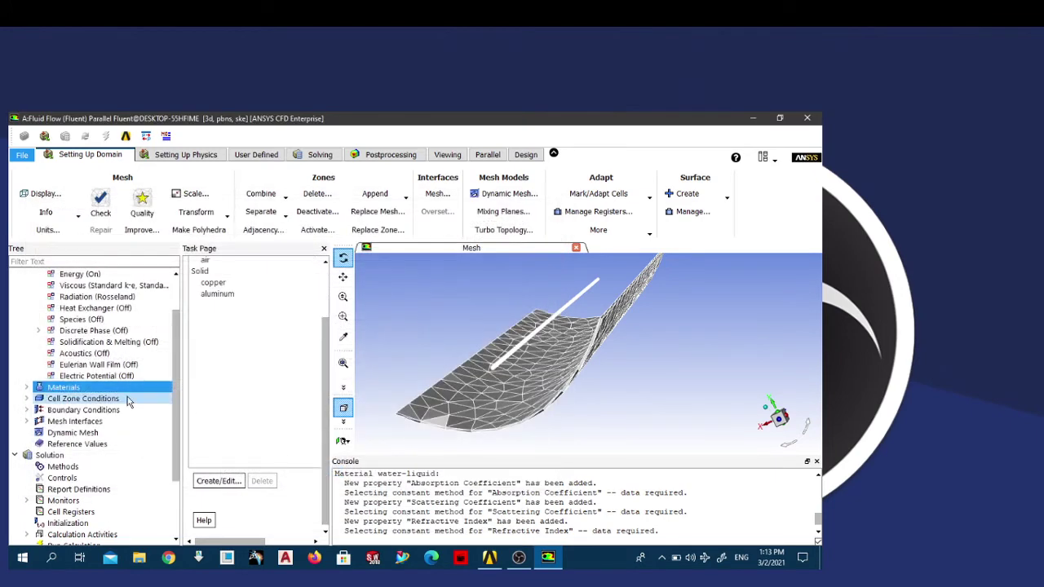
Step: Expand the Fluid and Solid material groups in the tree to review the case's defined materials
left_click(28, 387)
left_click(38, 398)
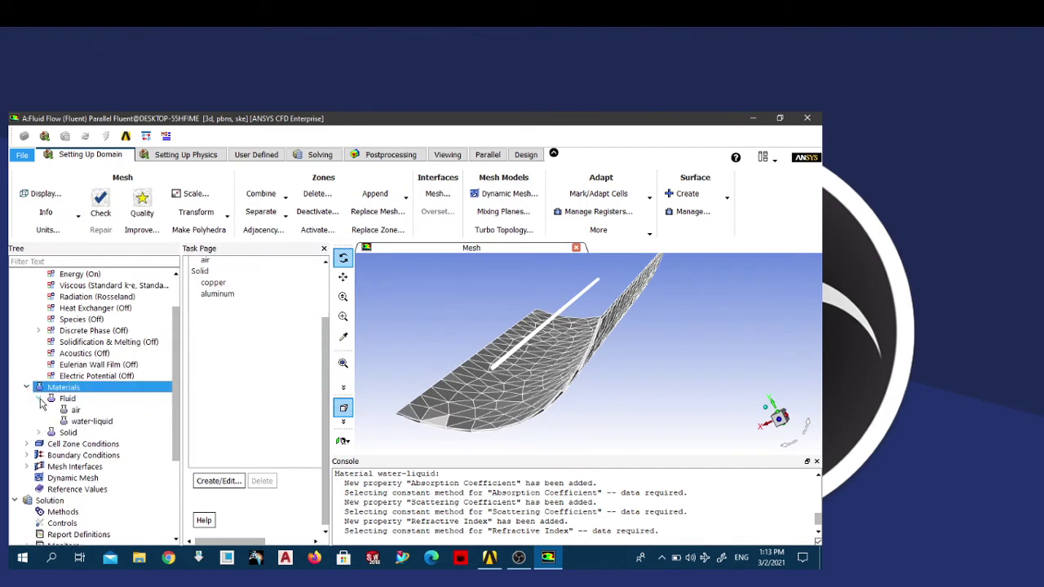
left_click(38, 432)
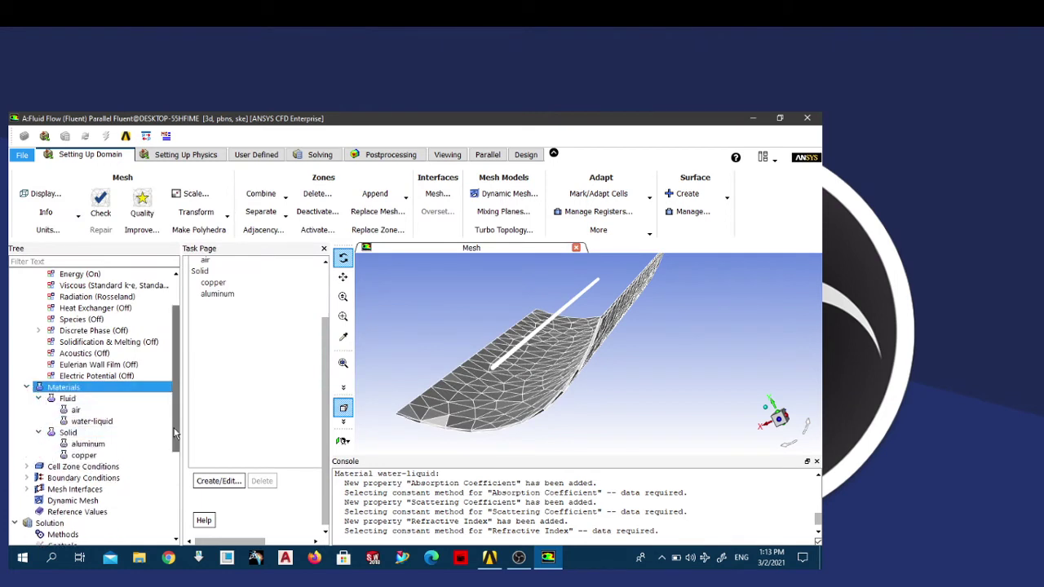
Step: Open the collector cell zone's settings and accept aluminum as its material
left_click_drag(174, 441, 173, 478)
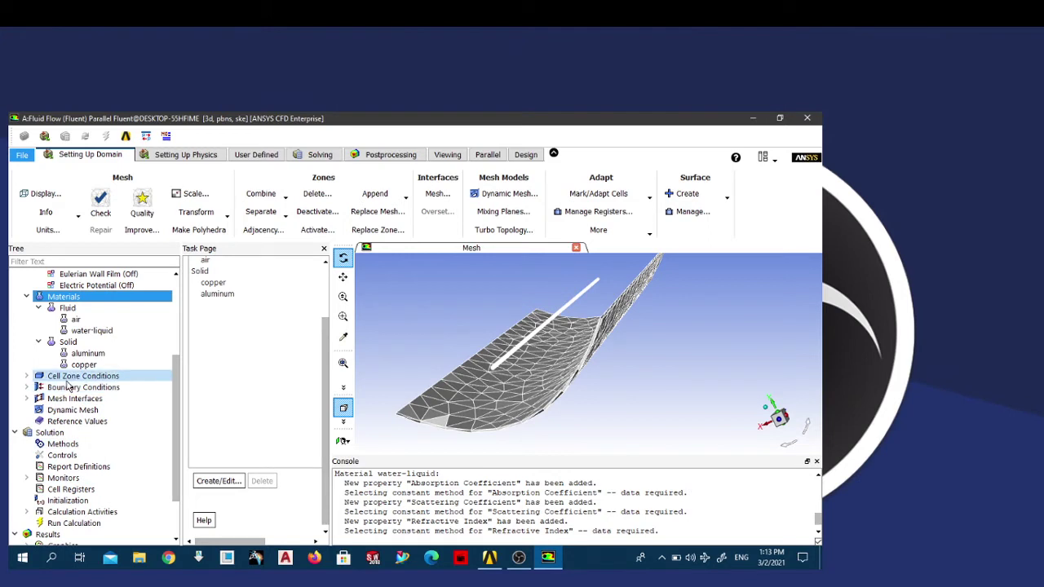
left_click(26, 376)
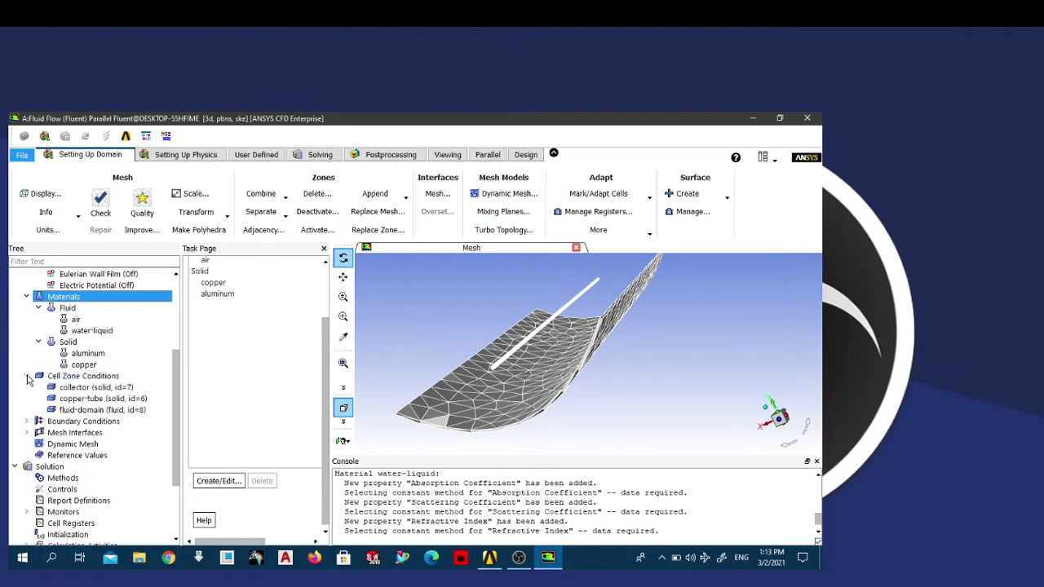
double_click(75, 388)
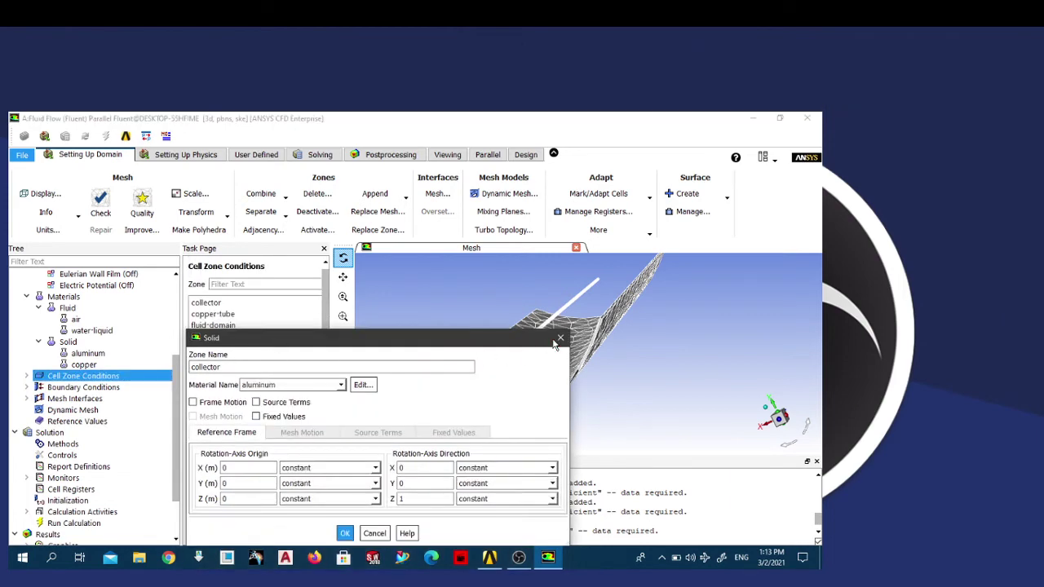
left_click_drag(499, 342, 479, 237)
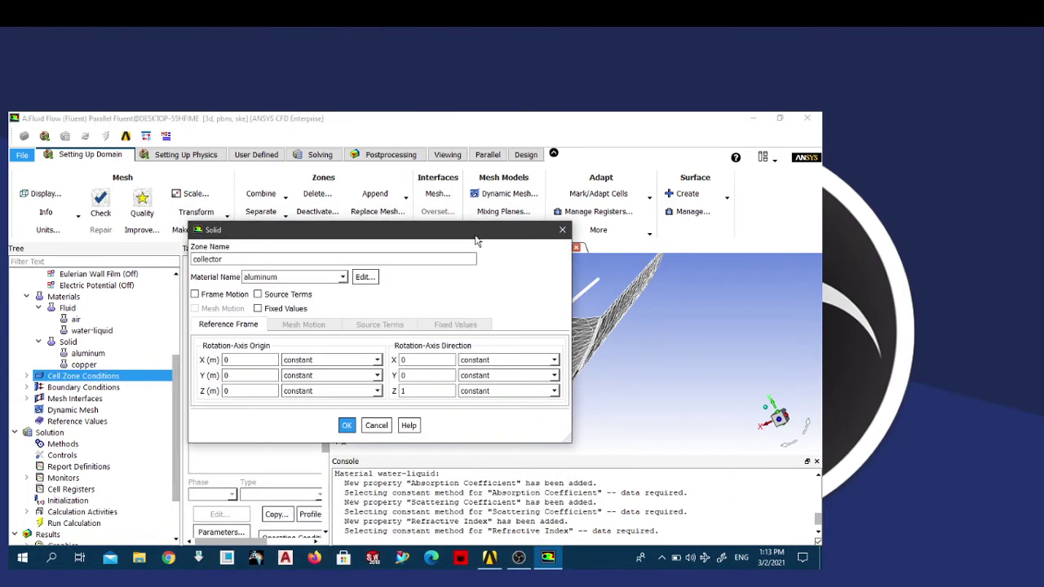
left_click(346, 426)
Step: Assign copper as the material of the copper-tube cell zone
left_click(211, 316)
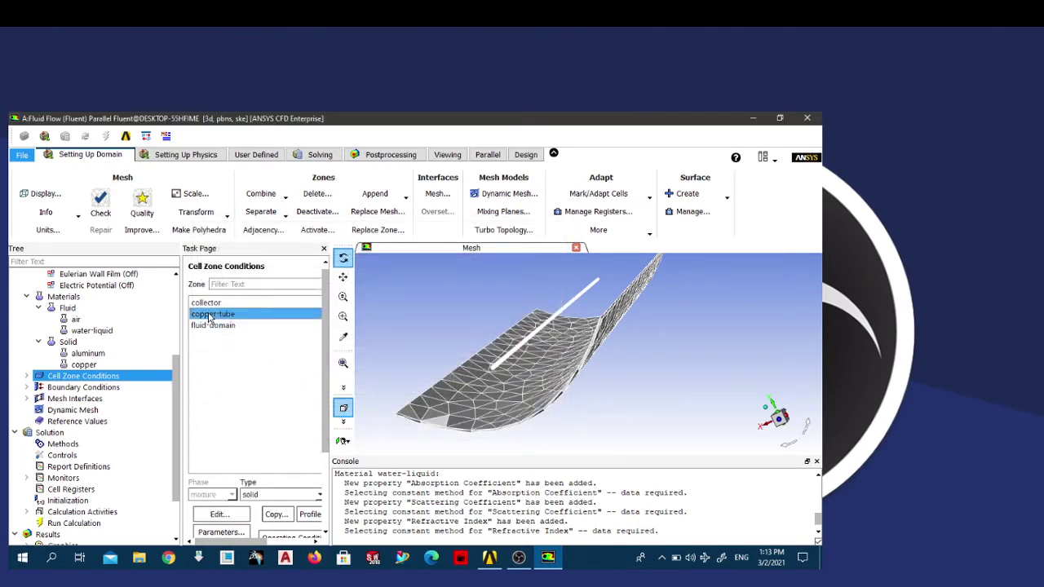
left_click(219, 514)
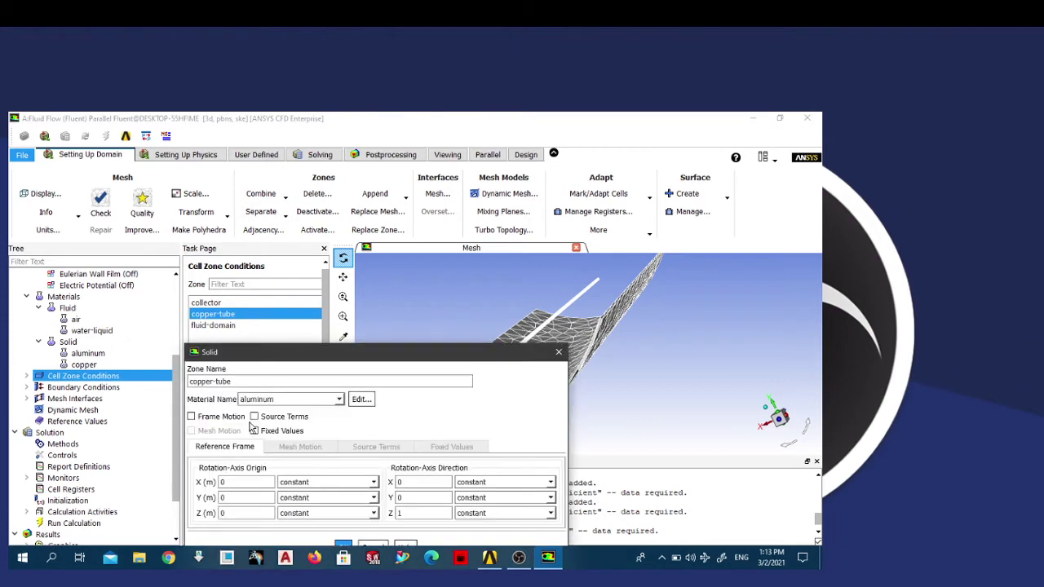
left_click_drag(271, 354, 270, 318)
left_click(285, 368)
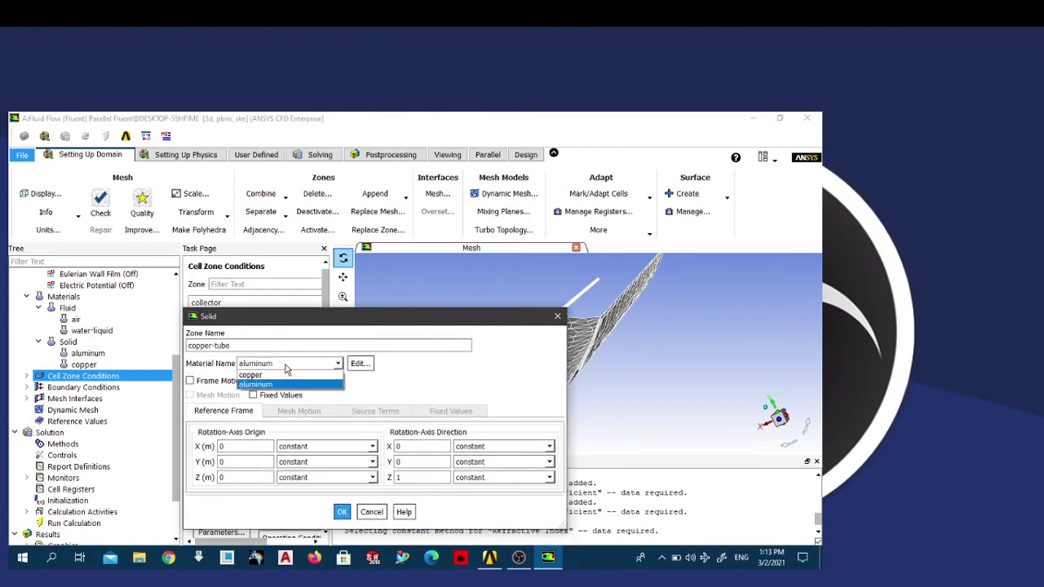
left_click(274, 375)
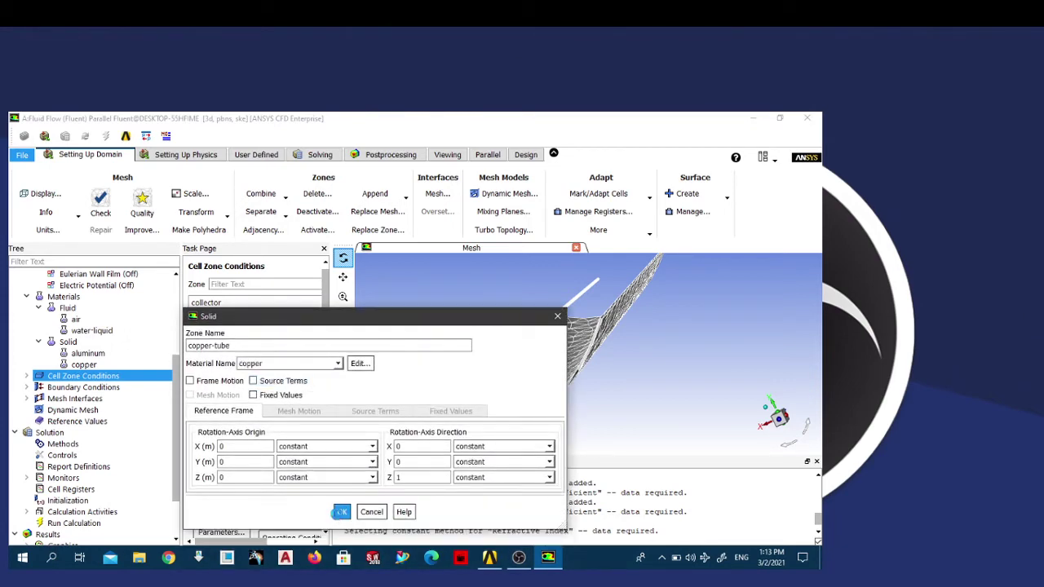
left_click(341, 512)
Step: Assign water-liquid as the material of the fluid-domain cell zone
left_click(214, 325)
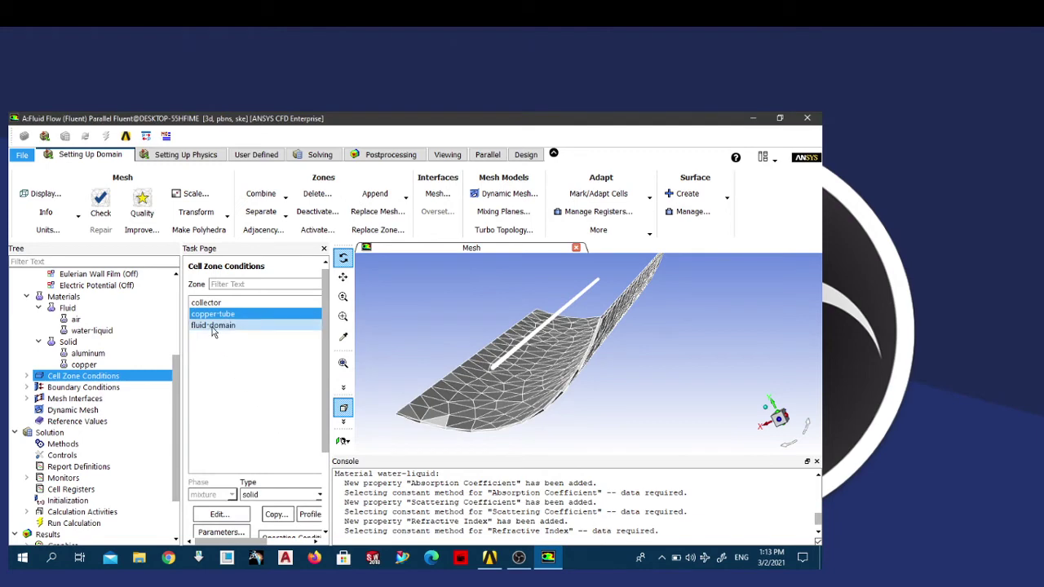
left_click(221, 509)
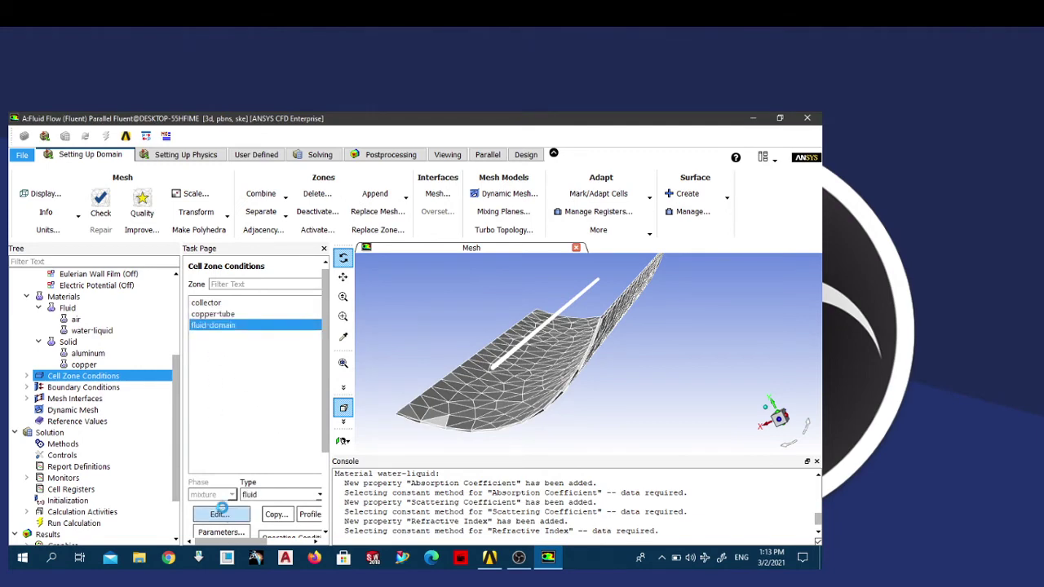
left_click(220, 512)
left_click_drag(272, 356, 260, 304)
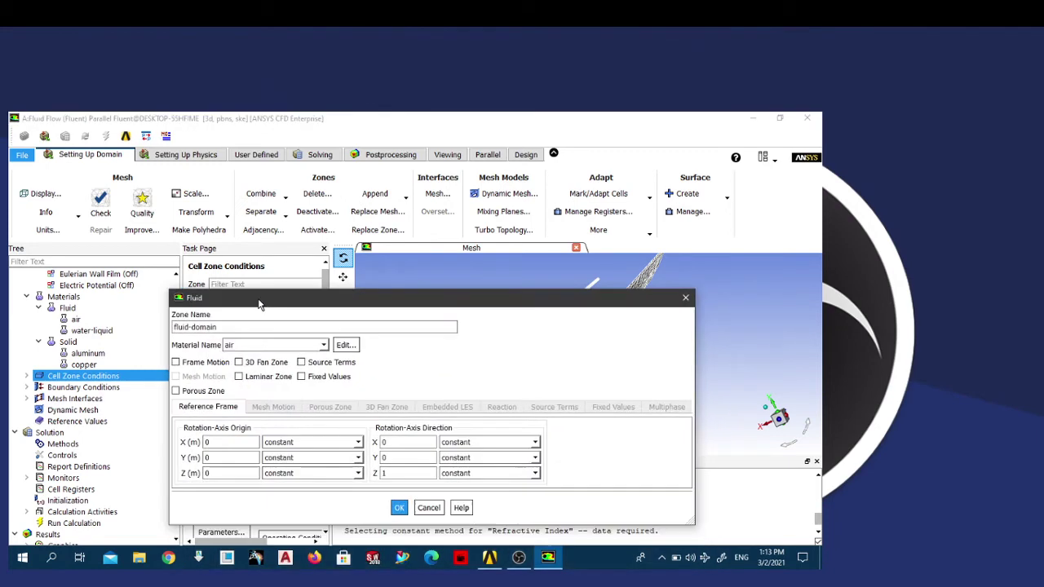
left_click(323, 345)
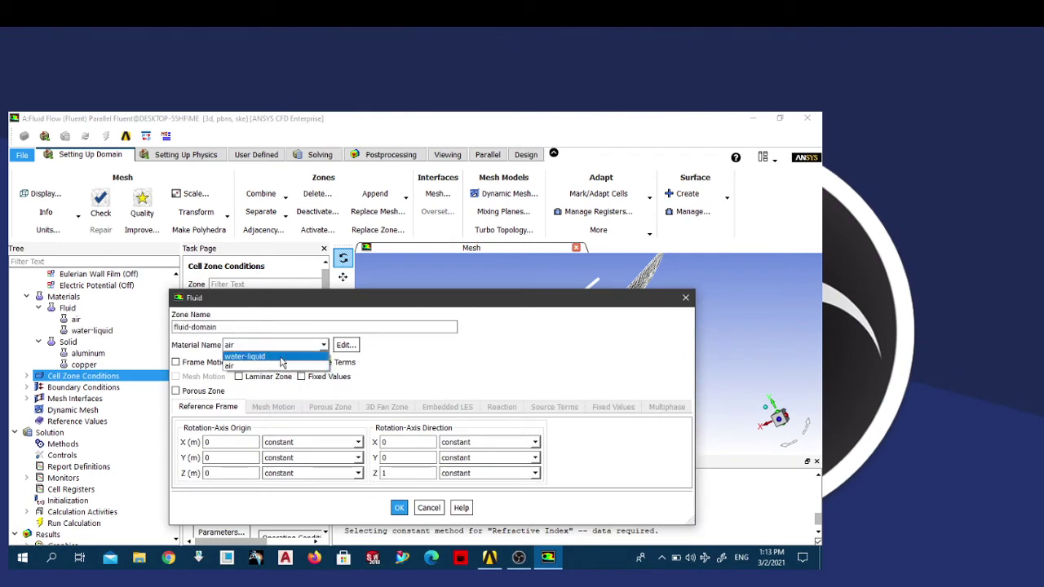
left_click(281, 358)
left_click(399, 508)
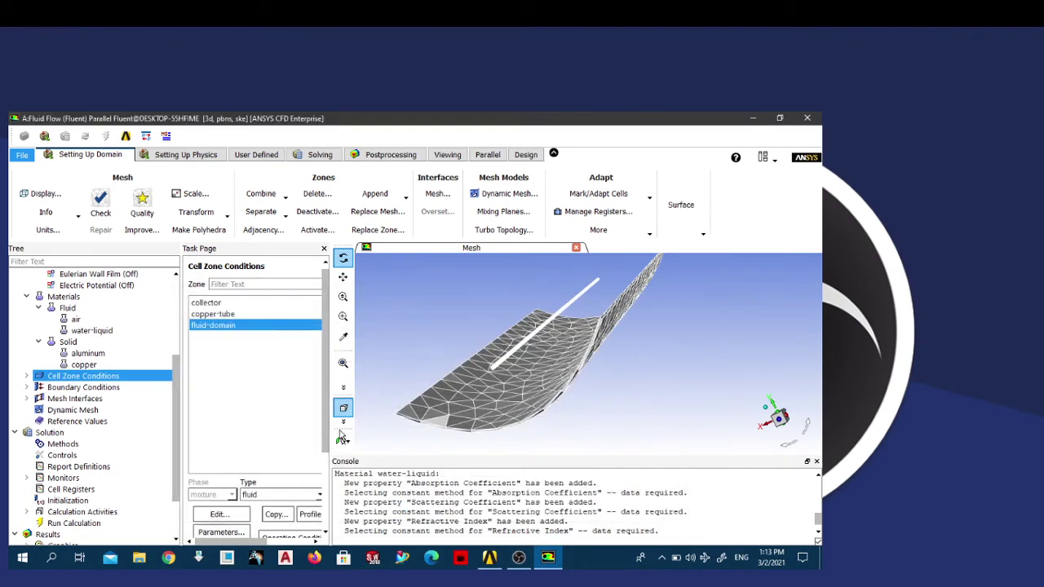
scroll(225, 435, "down", 5)
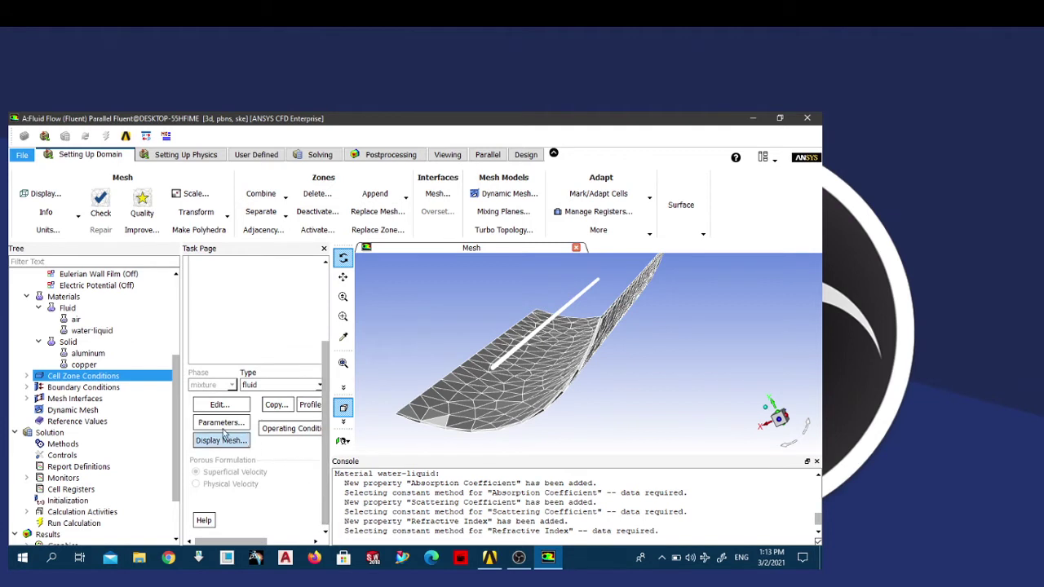
scroll(315, 377, "up", 5)
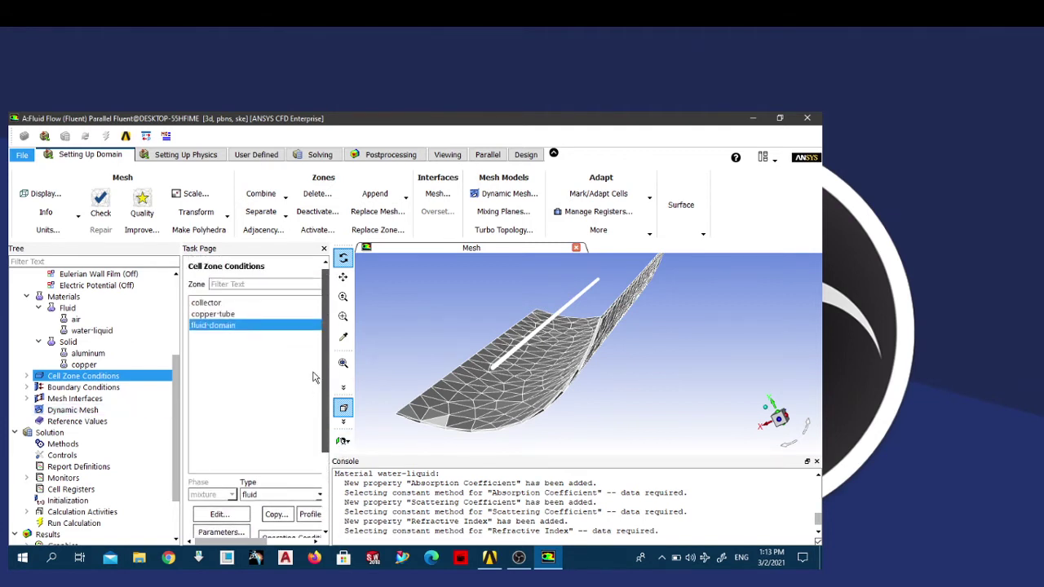
left_click(28, 376)
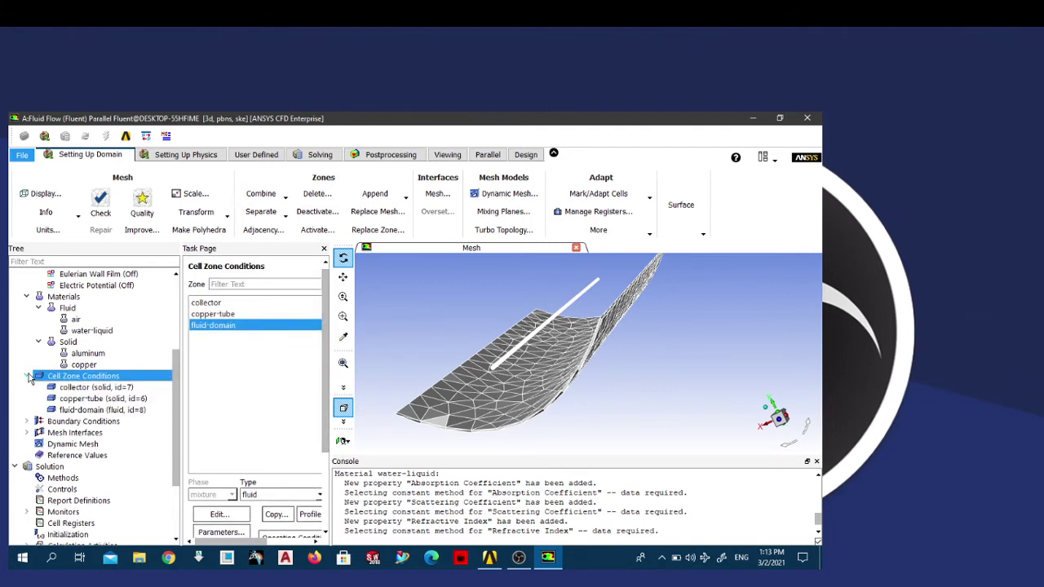
left_click(28, 377)
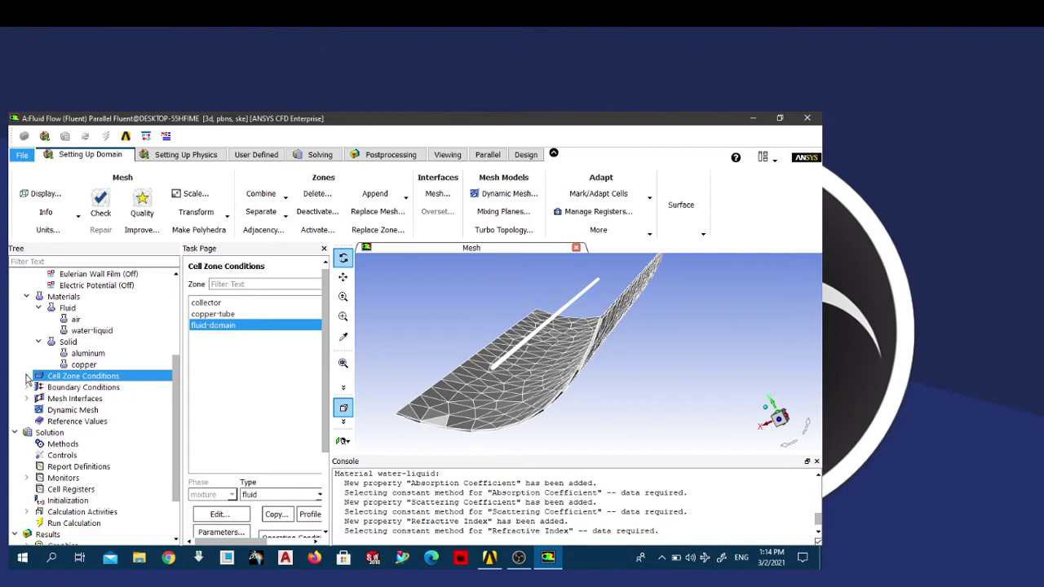
Step: Set the velocity magnitude of the inlet-fluid boundary condition to 0.5 m/s
left_click(82, 389)
double_click(81, 388)
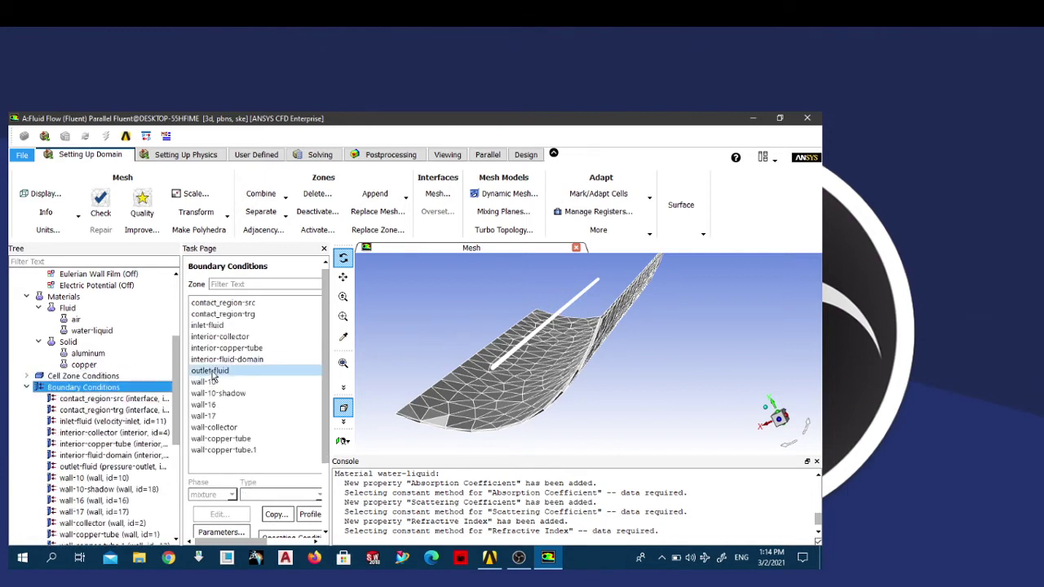
left_click(217, 327)
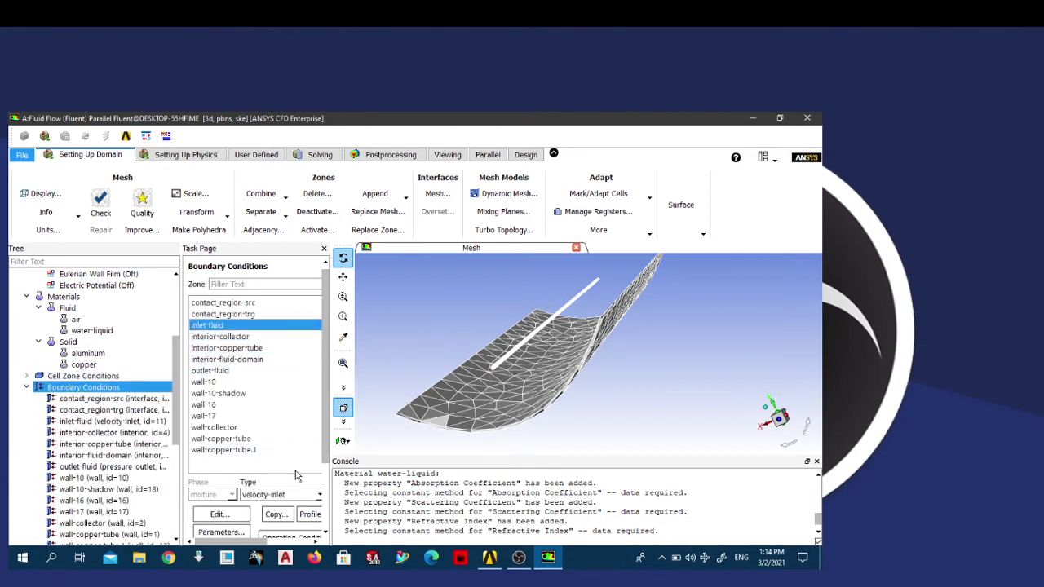
scroll(242, 472, "down", 1)
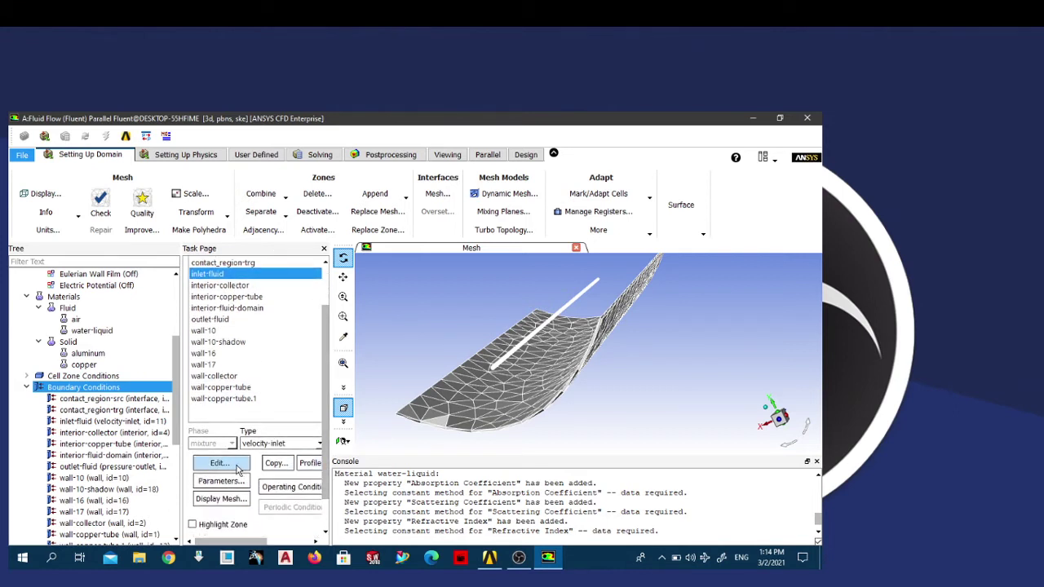
left_click(235, 463)
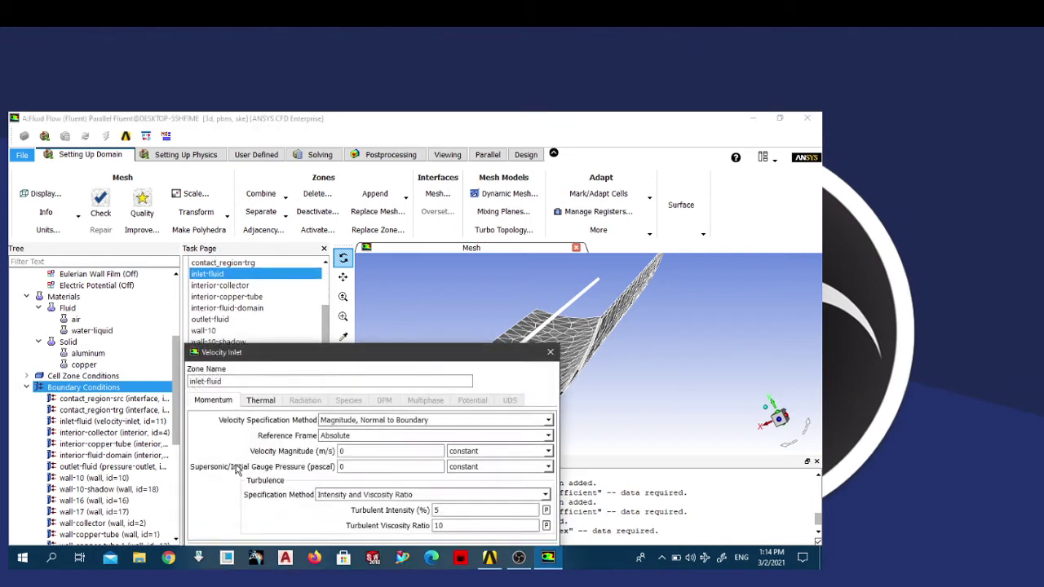
left_click_drag(257, 357, 225, 286)
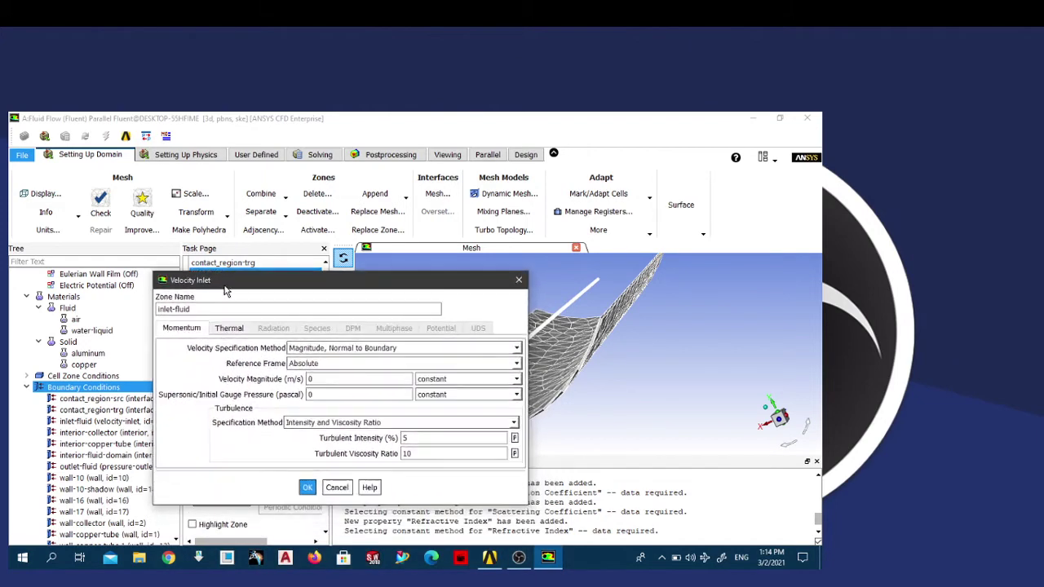
double_click(332, 378)
type("0.5")
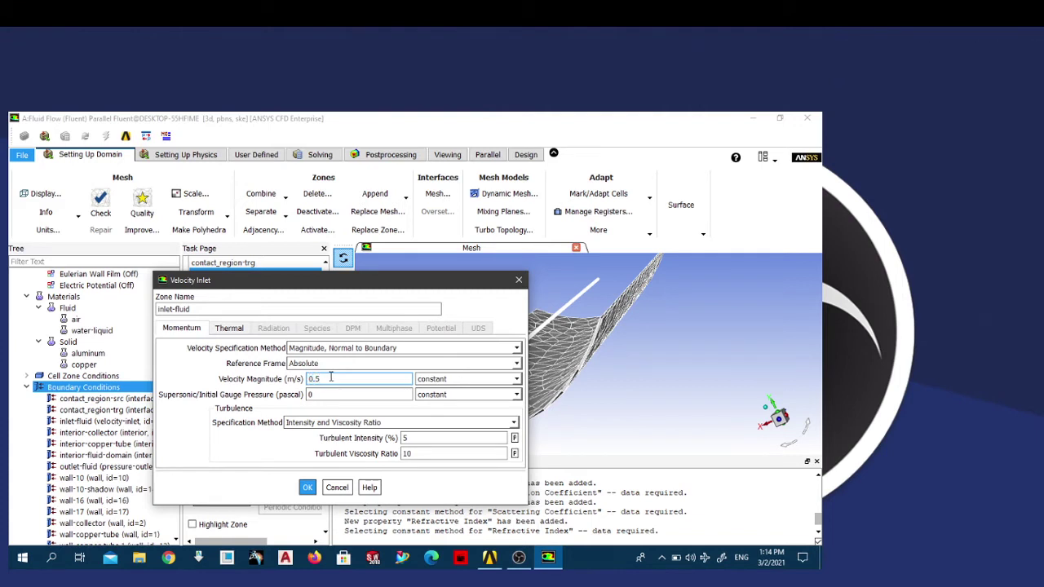
Step: Check the thermal settings of the inlet-fluid boundary condition and accept the velocity inlet settings
left_click(231, 328)
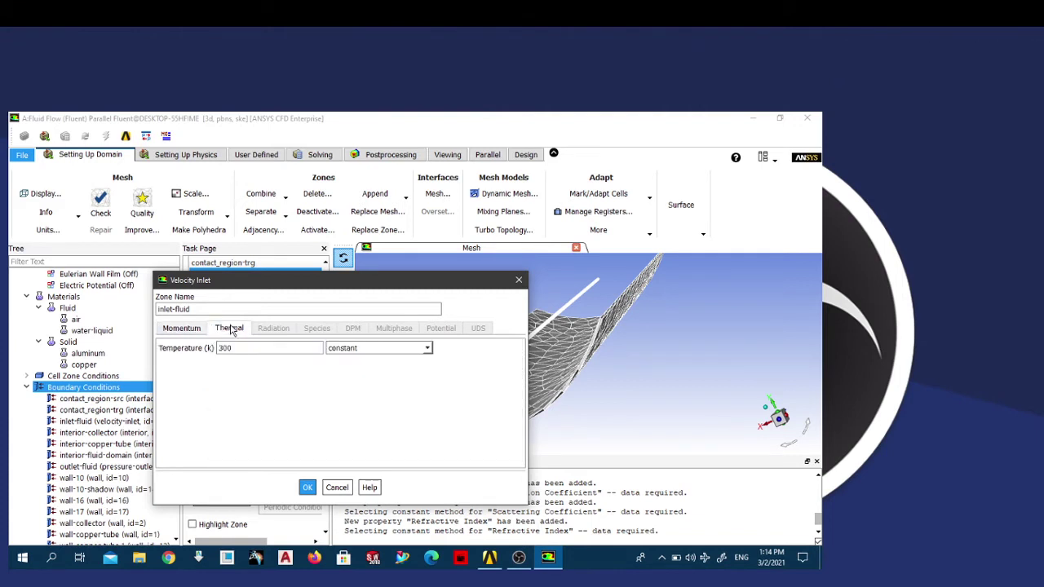
left_click(308, 487)
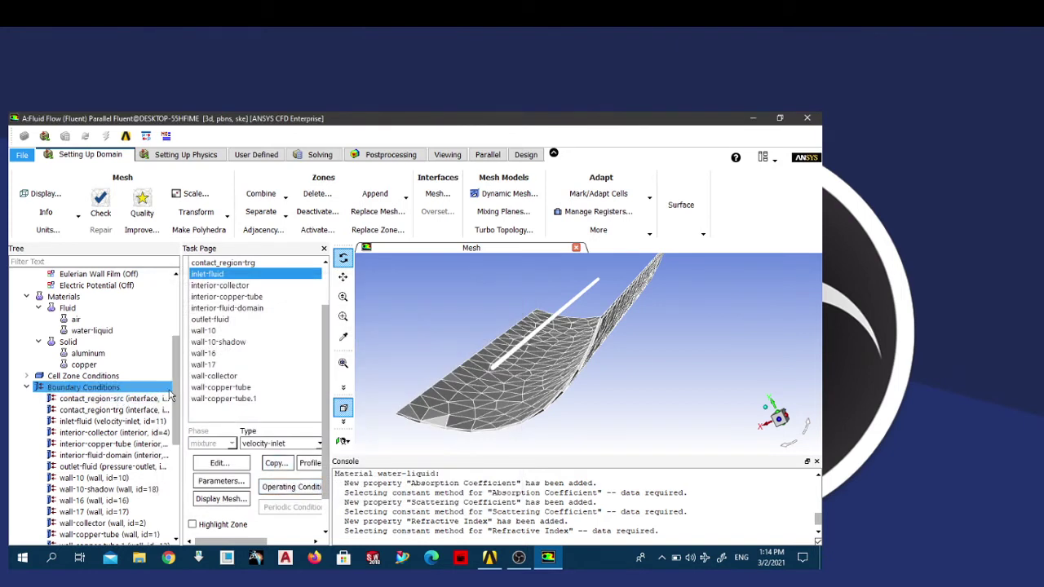
left_click(27, 387)
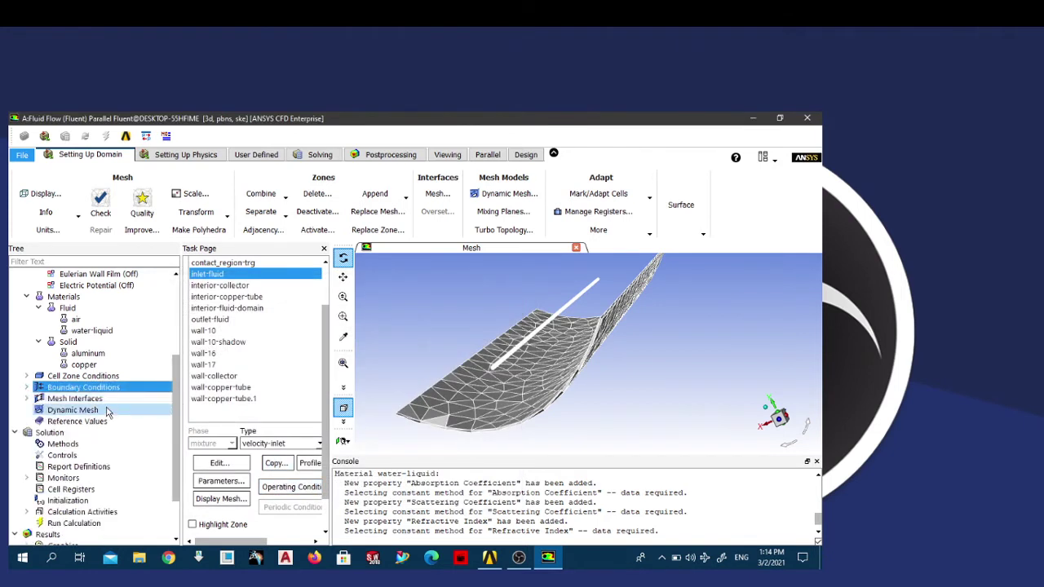
Step: Edit the contact_region mesh interface and apply the Coupled Wall option to it
double_click(72, 399)
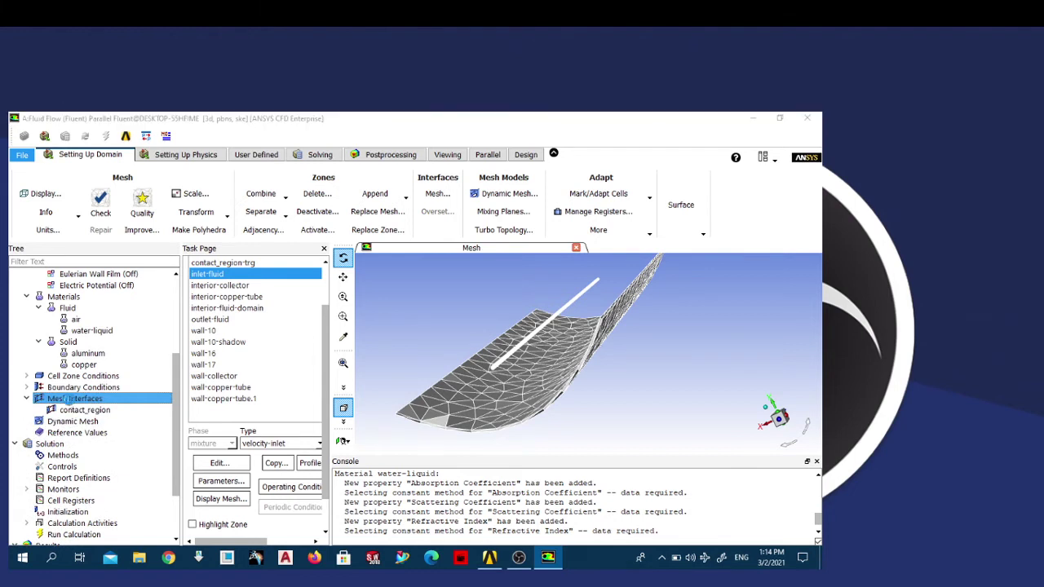
left_click(229, 405)
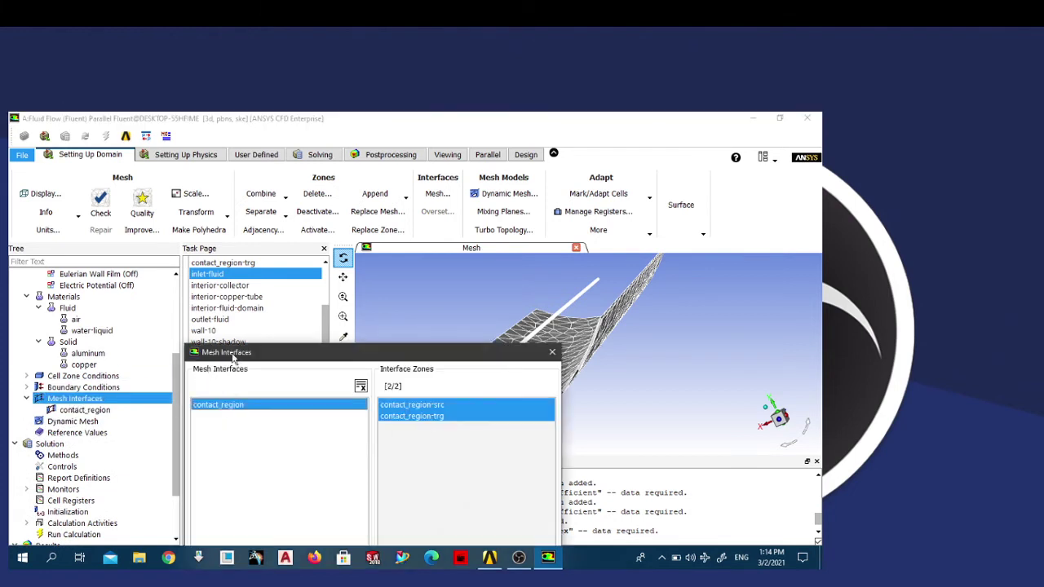
left_click_drag(227, 354, 177, 193)
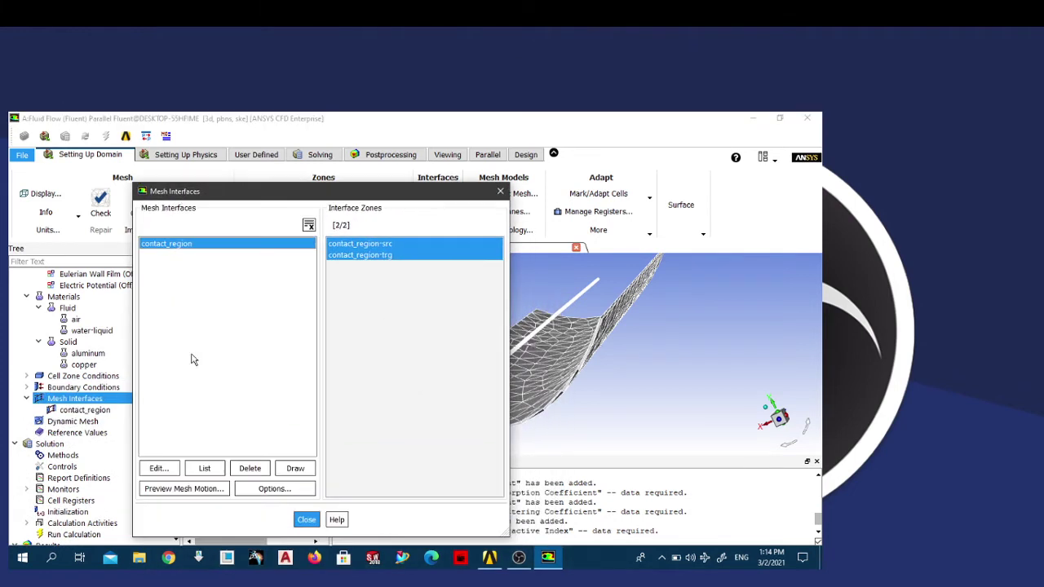
left_click(159, 469)
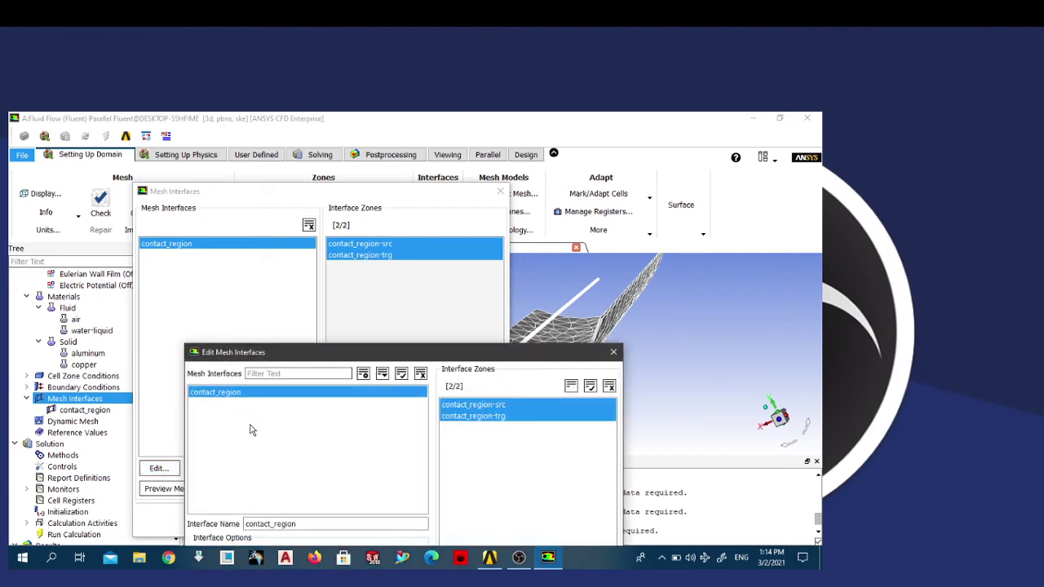
left_click_drag(257, 354, 216, 226)
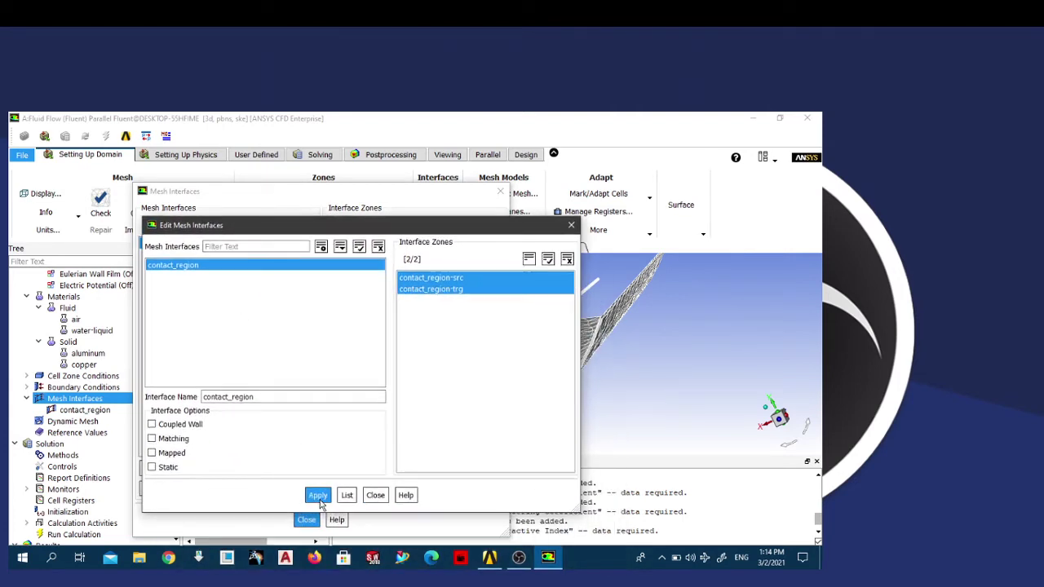
left_click(152, 425)
left_click(310, 495)
left_click(375, 495)
Step: Close the mesh interface settings and initialize the solution with the hybrid method
left_click(82, 423)
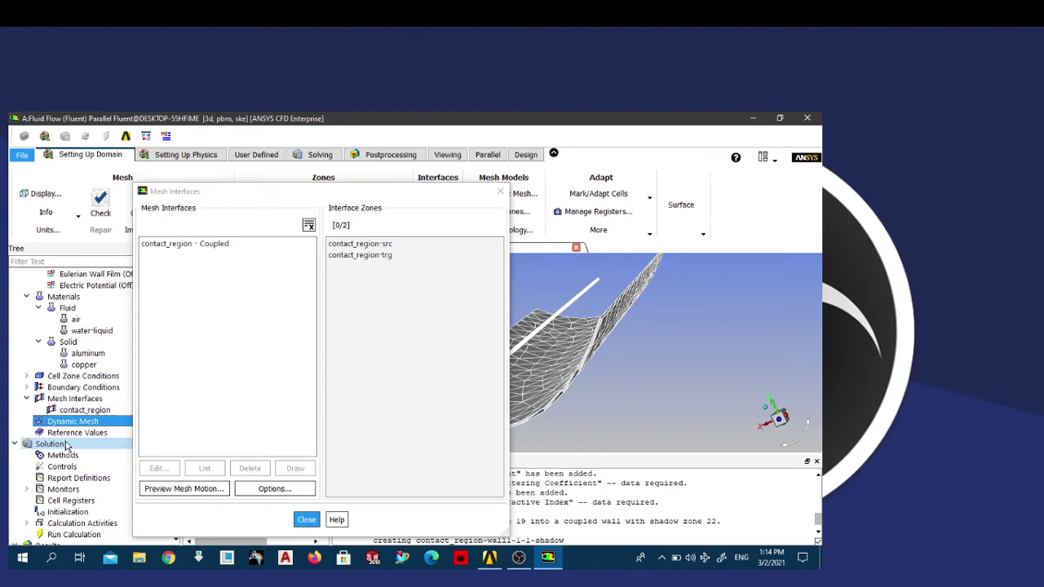
scroll(67, 445, "down", 2)
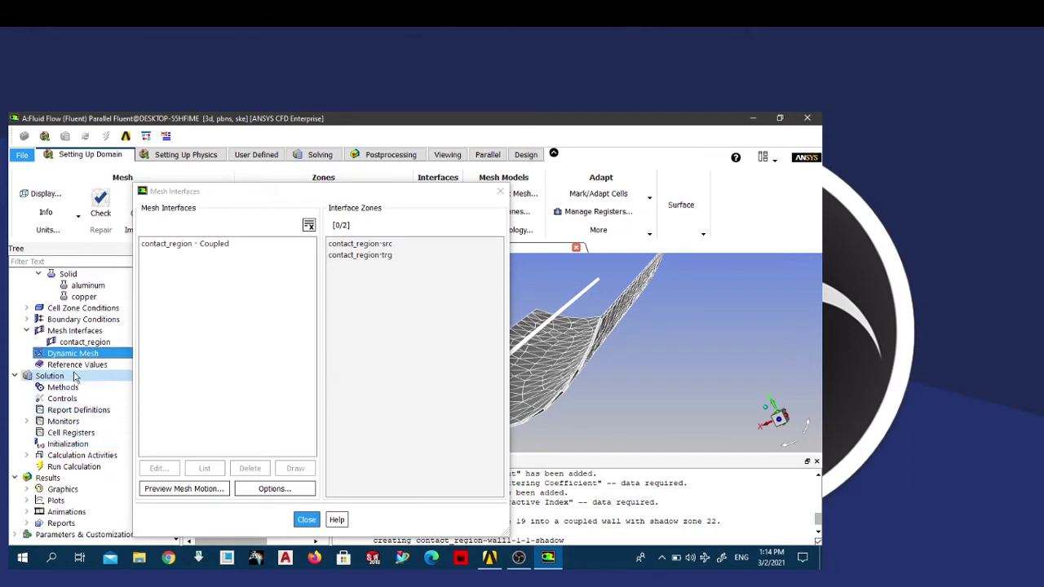
scroll(74, 379, "up", 6)
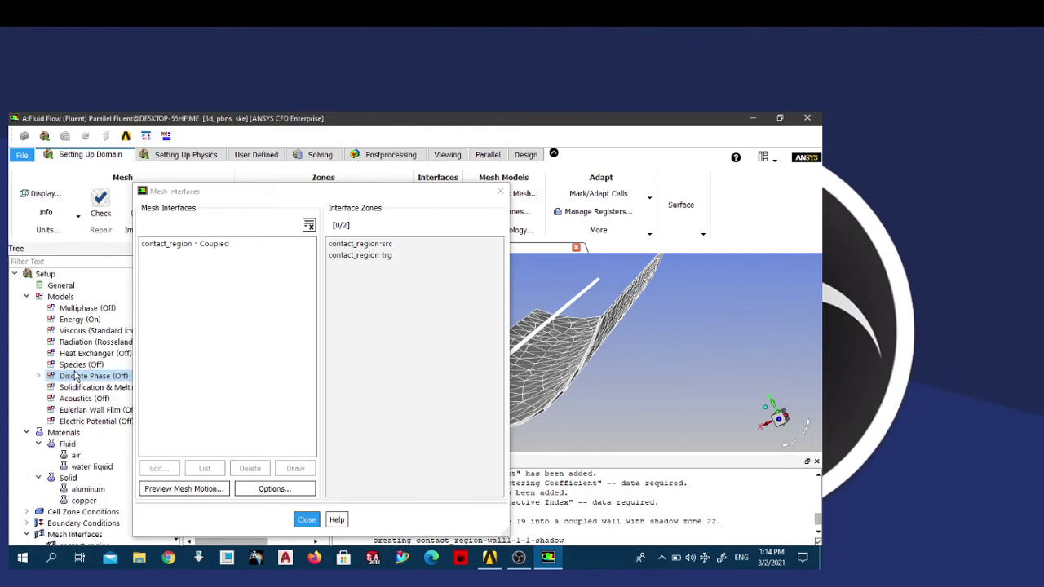
scroll(76, 375, "down", 1)
scroll(76, 375, "down", 5)
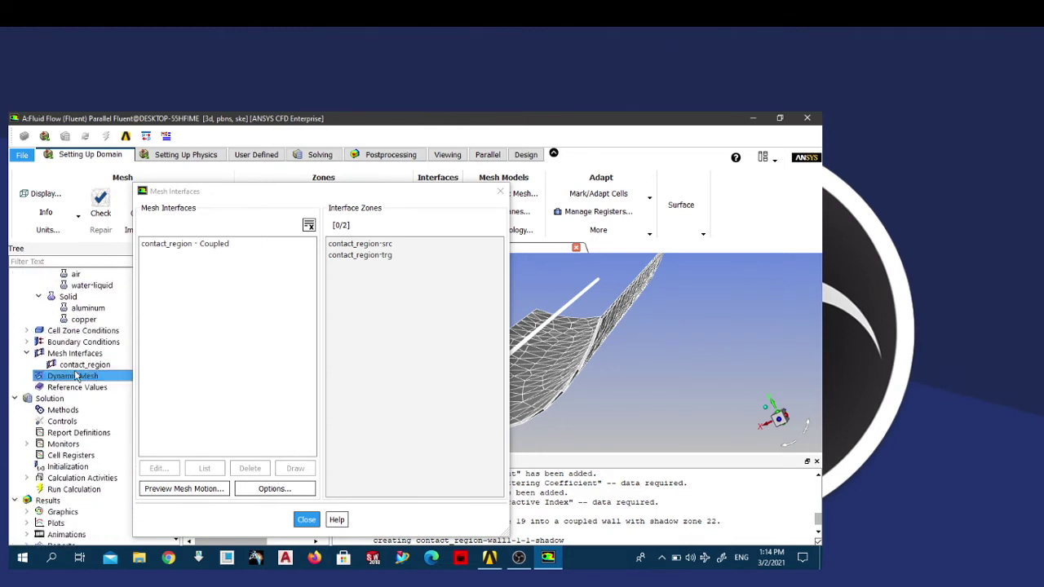
left_click(76, 446)
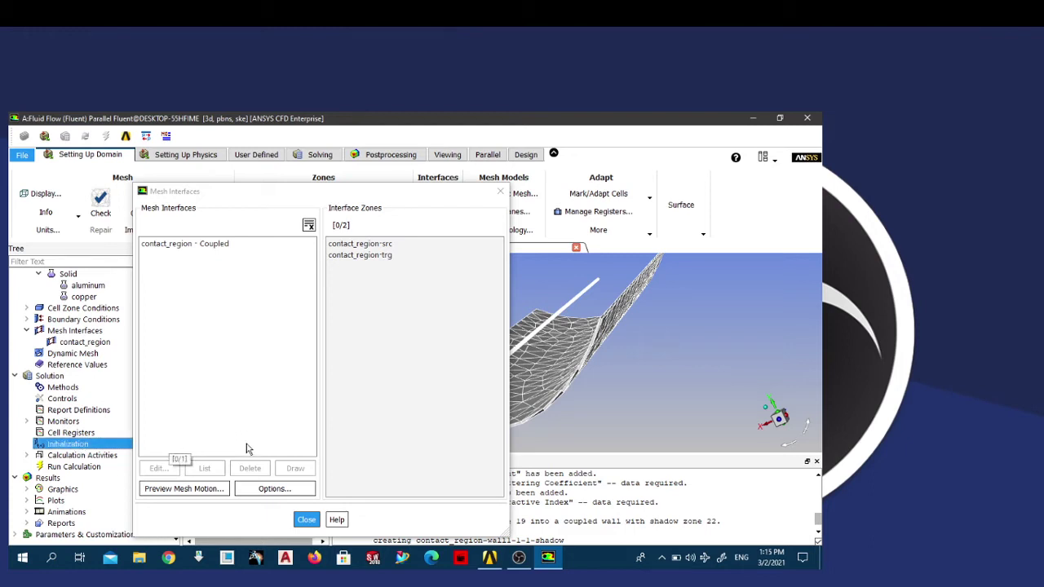
left_click(306, 519)
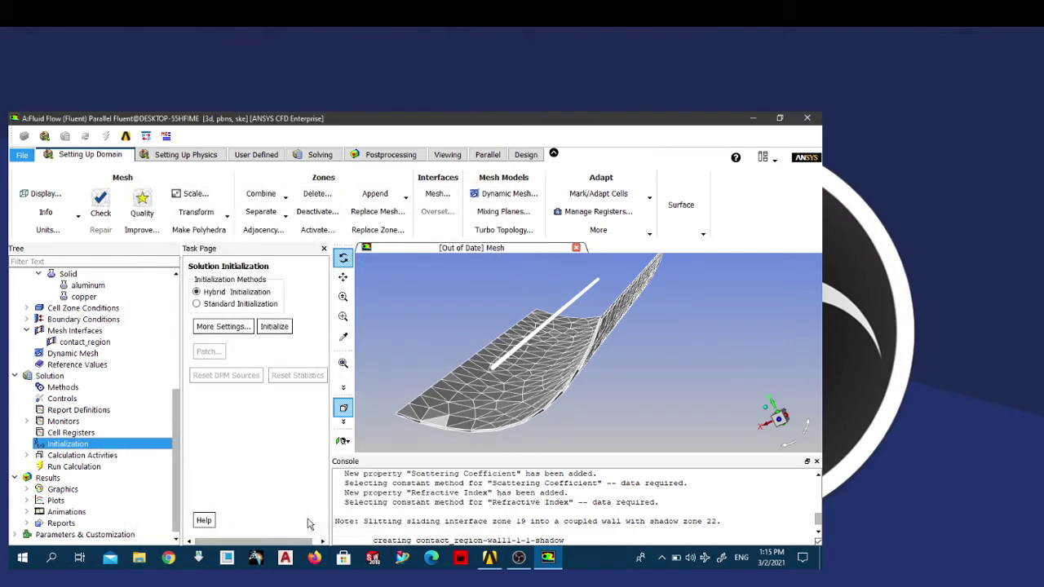
left_click(274, 326)
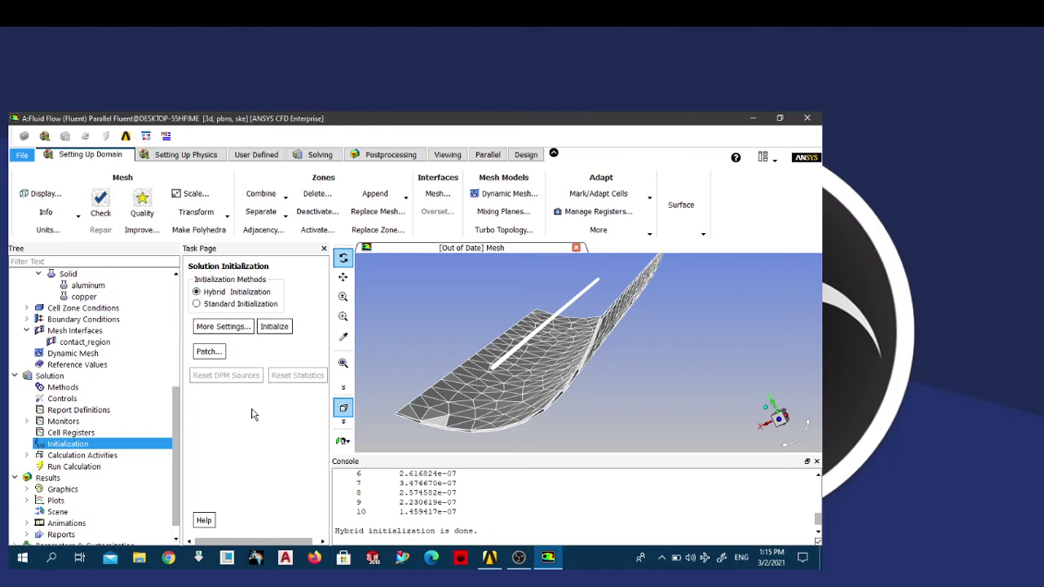
Step: Set the number of iterations to 250 and run the calculation to completion
left_click(84, 469)
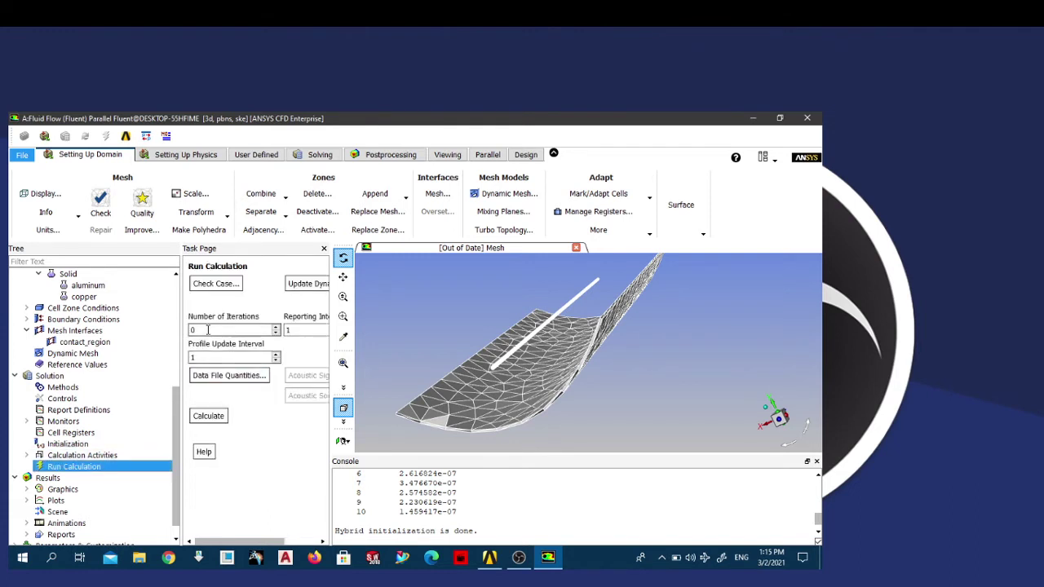
double_click(208, 329)
type("250")
left_click(222, 417)
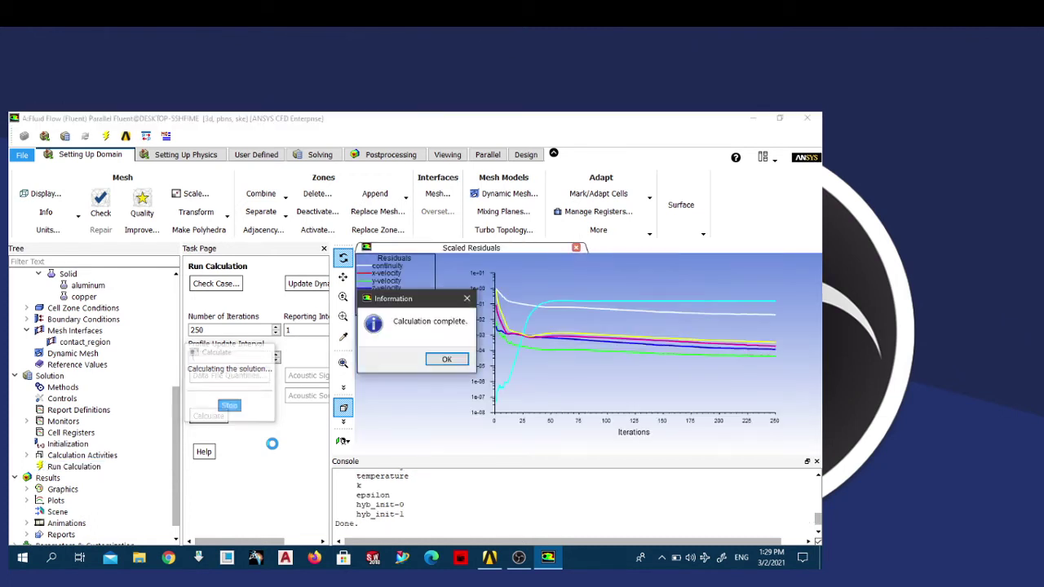
left_click(447, 360)
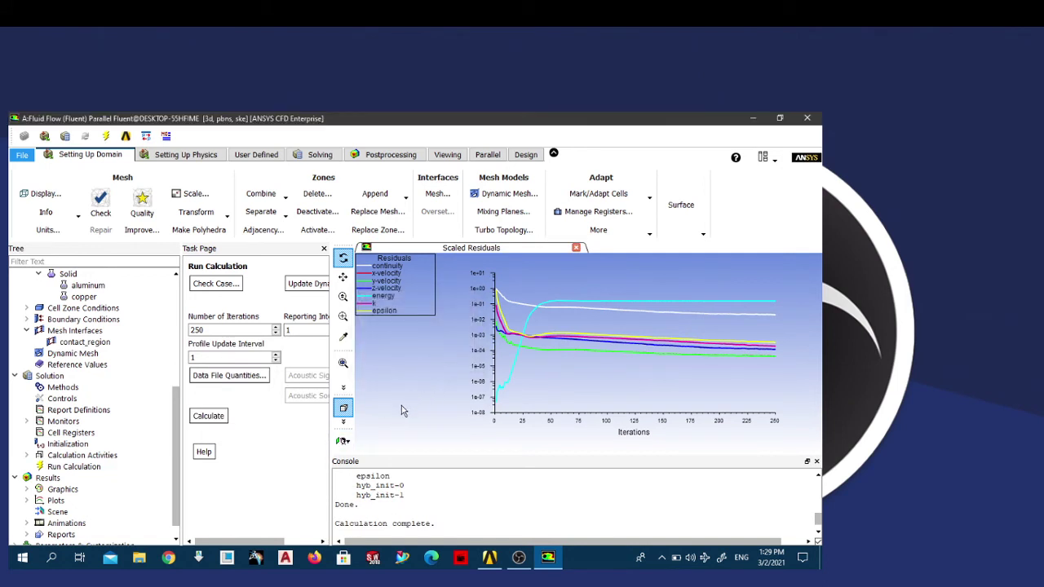
left_click(344, 423)
left_click(343, 424)
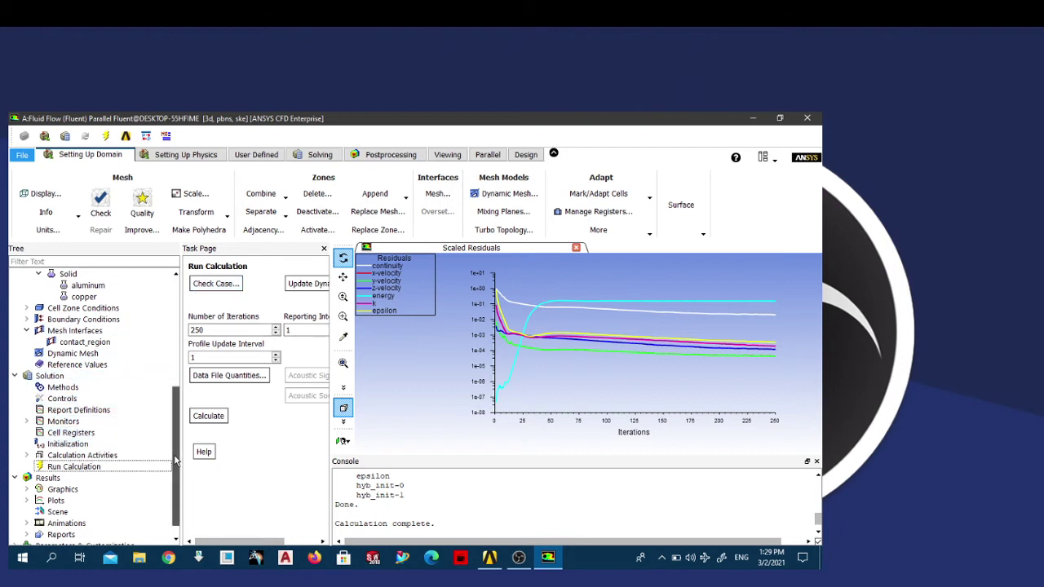
Step: Set up contour-1 to show static temperature, compute its range and try to display it
scroll(155, 482, "down", 1)
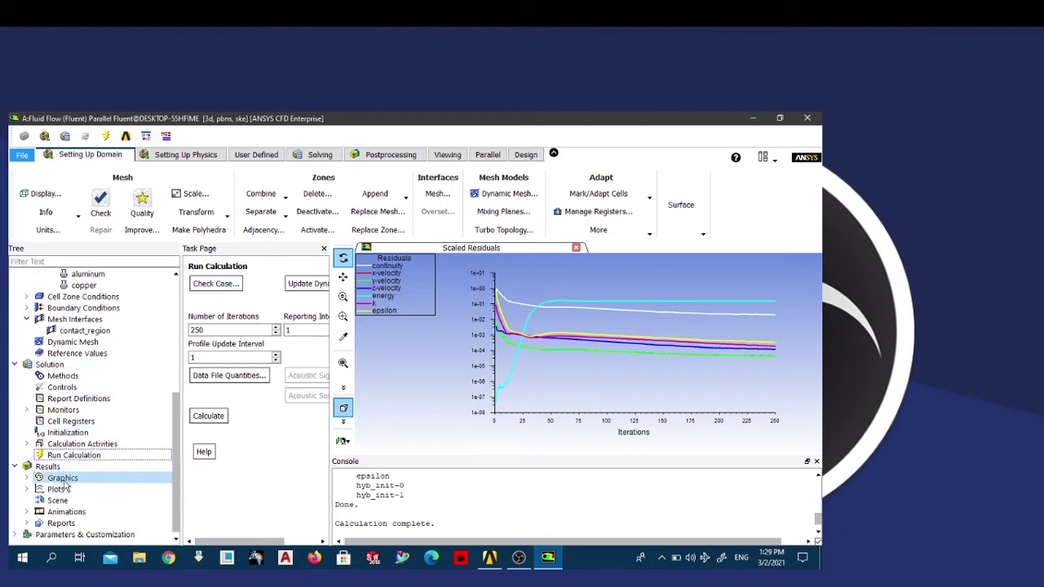
left_click(29, 479)
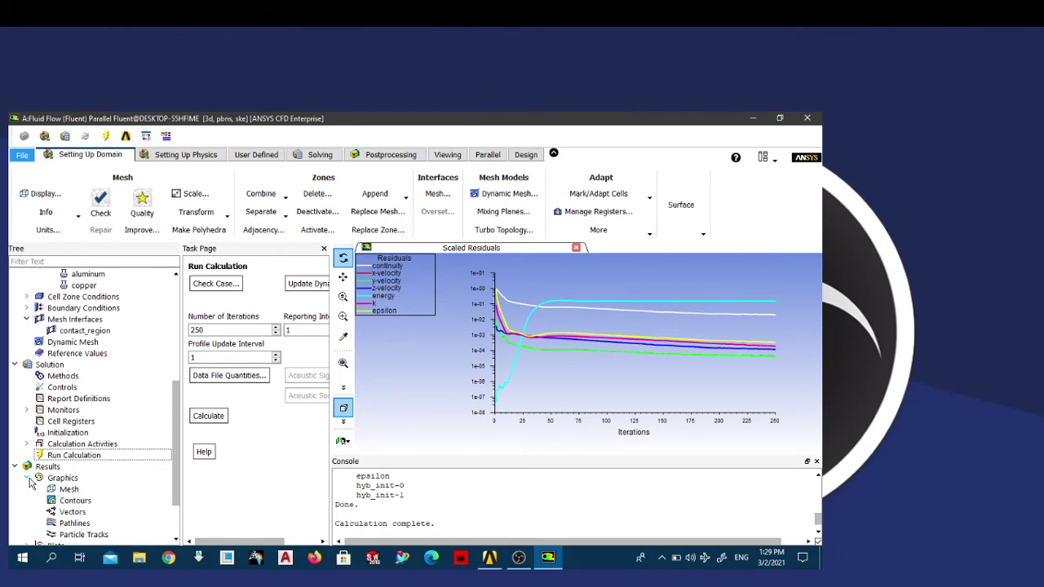
left_click(72, 500)
double_click(70, 501)
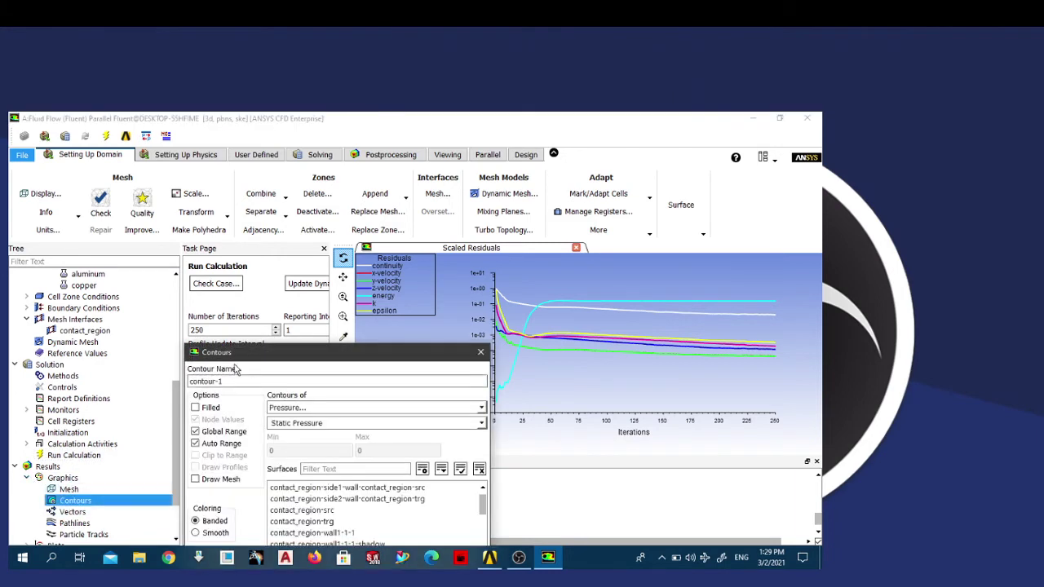
left_click_drag(239, 363, 135, 205)
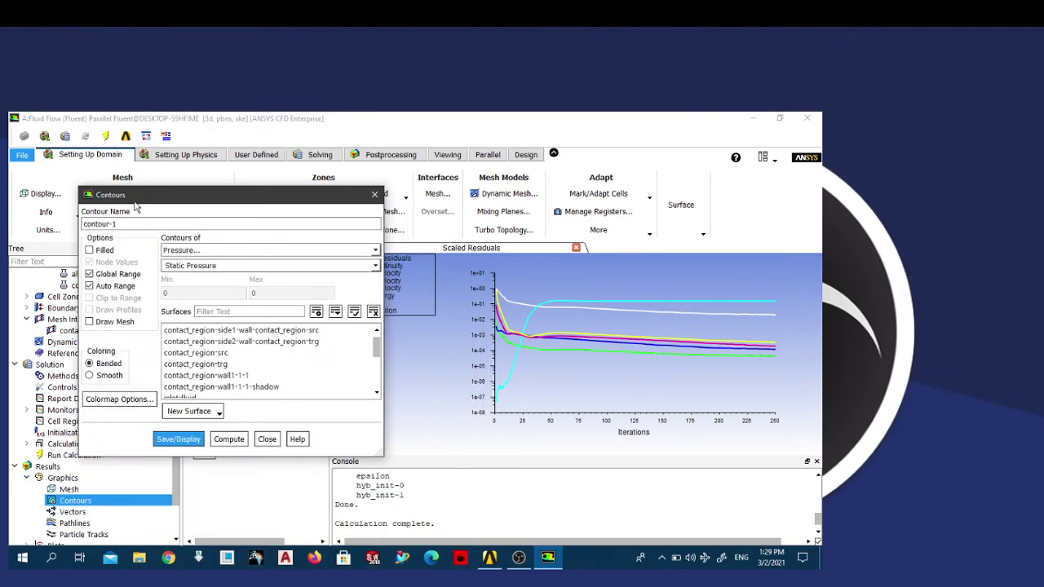
left_click(222, 251)
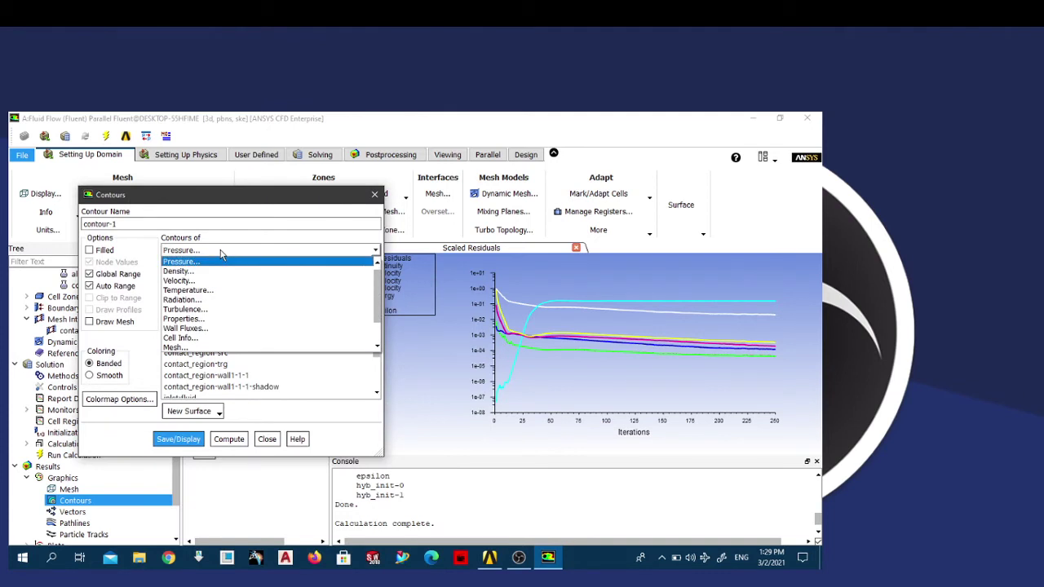
left_click(199, 290)
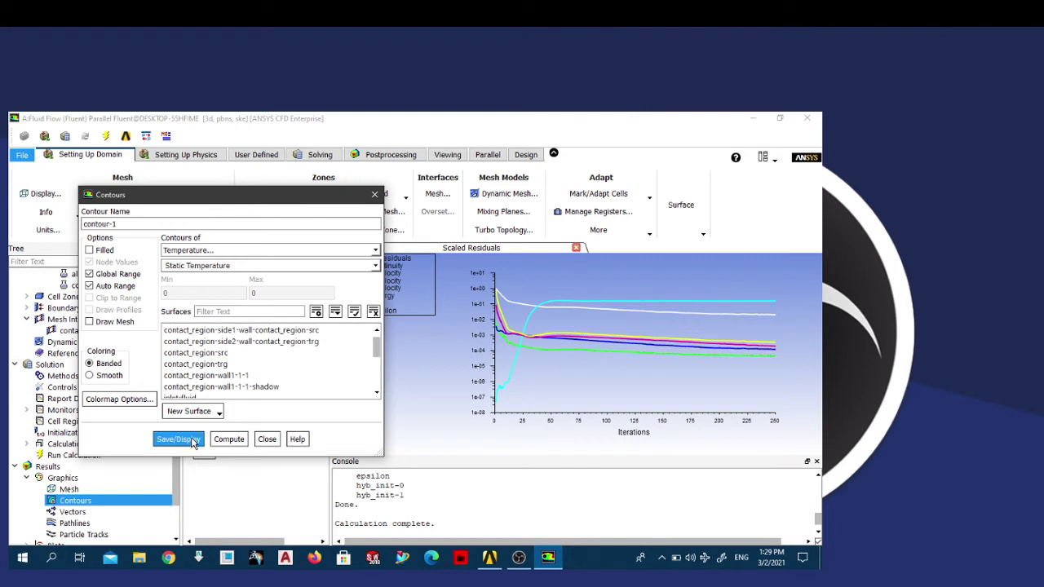
left_click(239, 444)
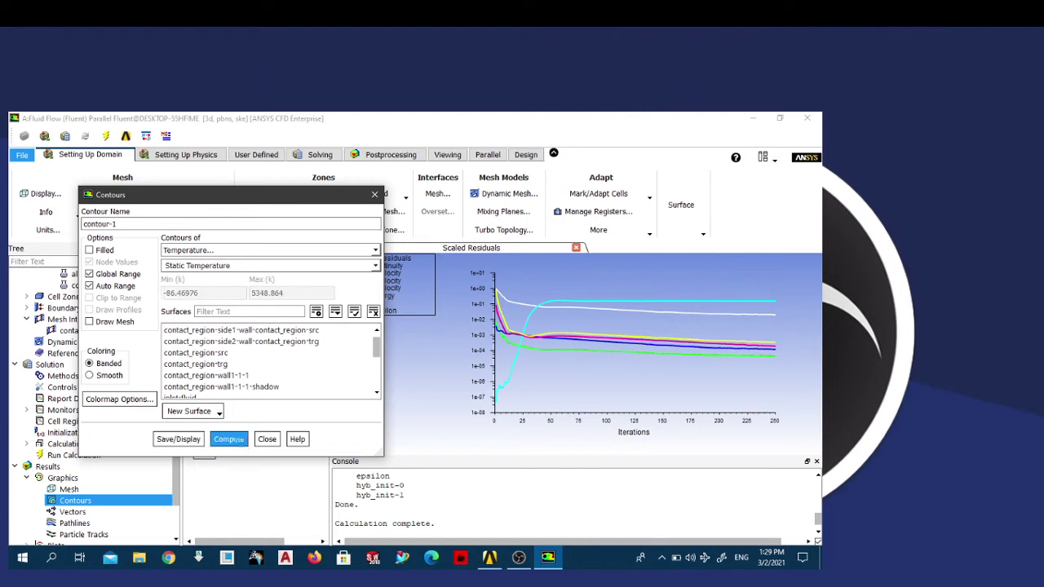
left_click(189, 439)
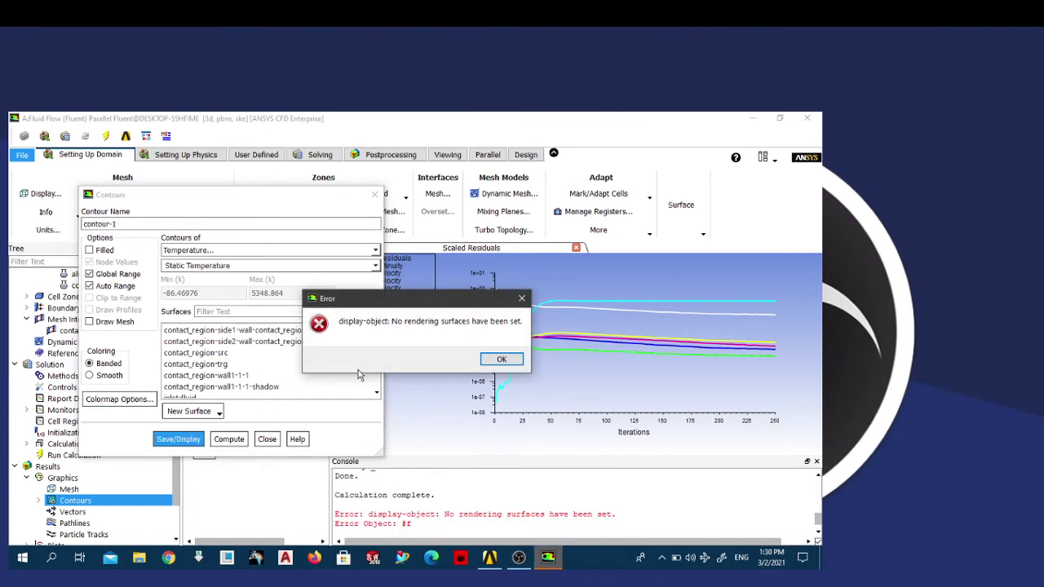
left_click(502, 360)
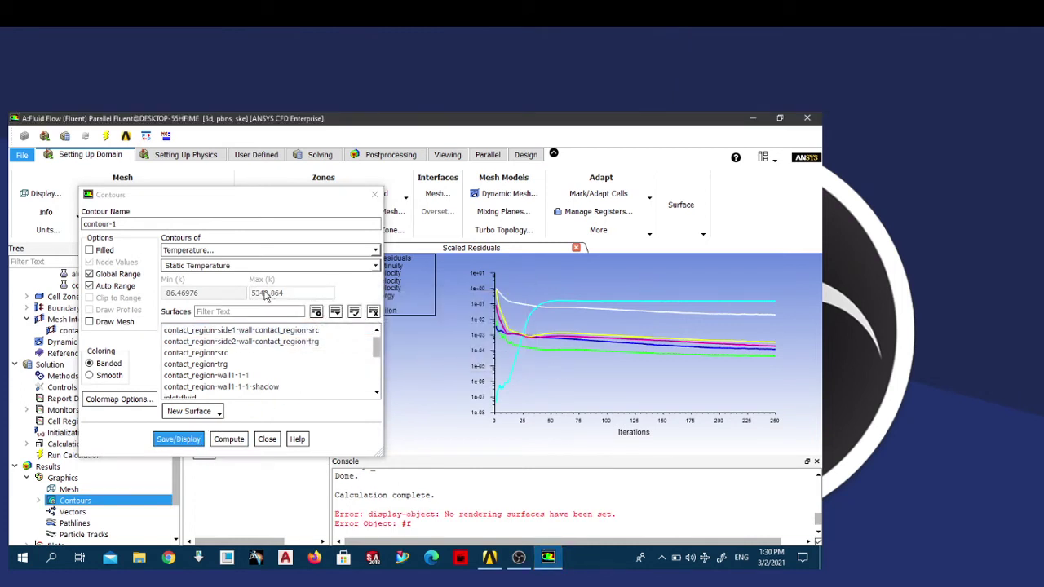
Step: Make contour-1 filled with node values, recompute its range, try to display it, and close the contour settings
left_click(89, 249)
left_click(90, 262)
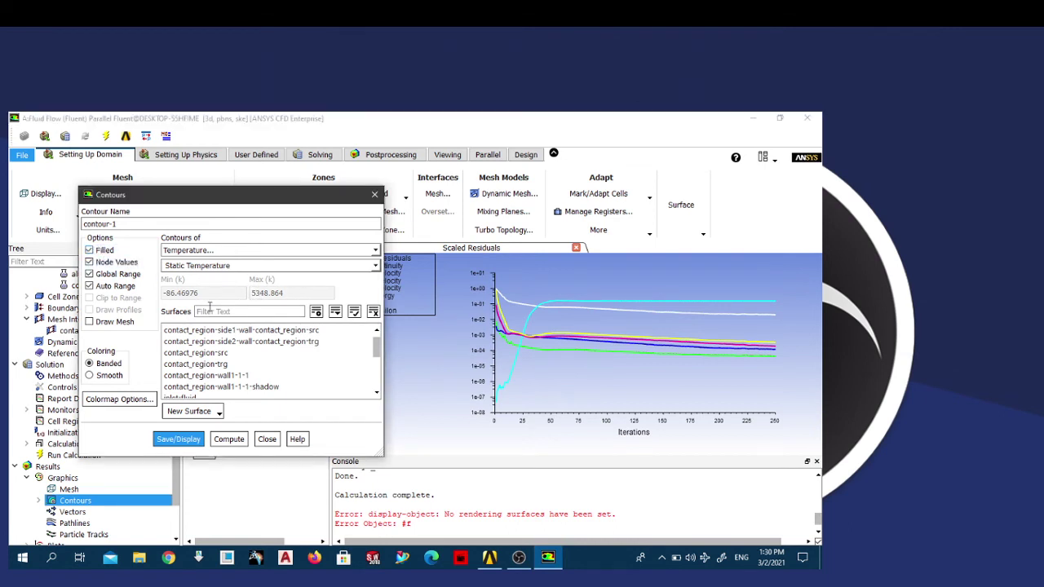
left_click(213, 365)
left_click(208, 412)
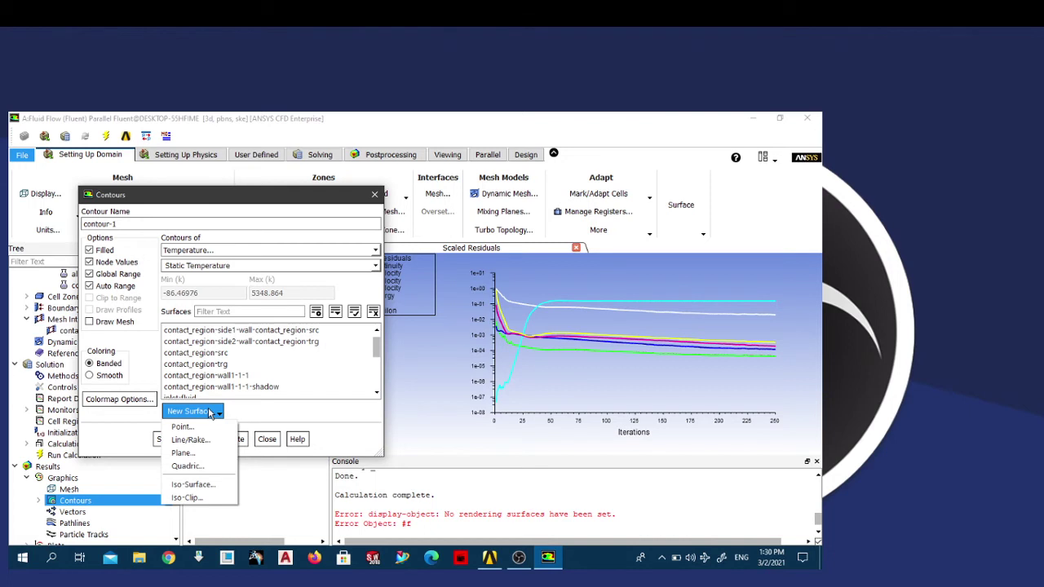
left_click(268, 411)
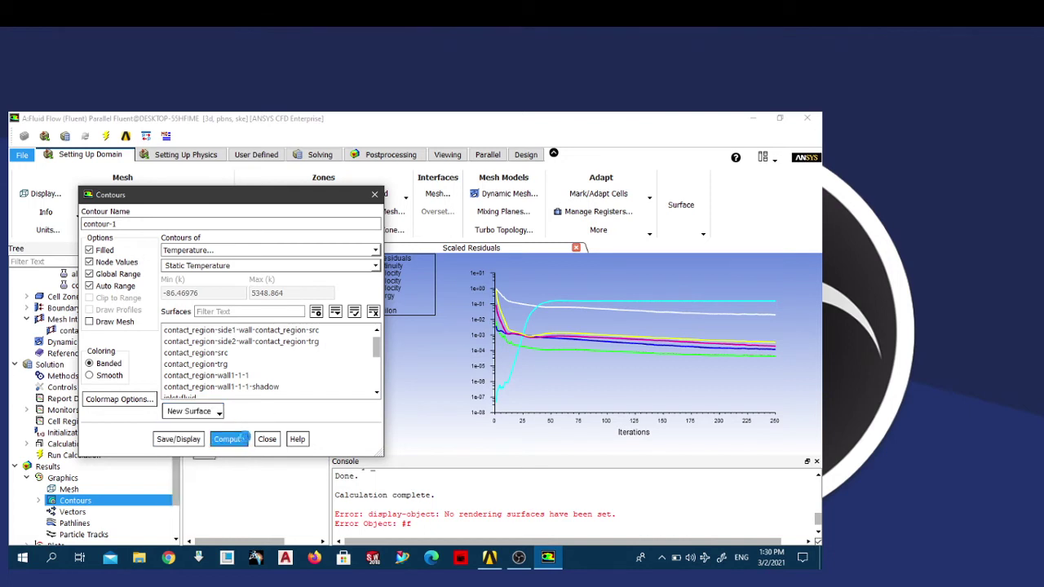
left_click(245, 439)
left_click(178, 439)
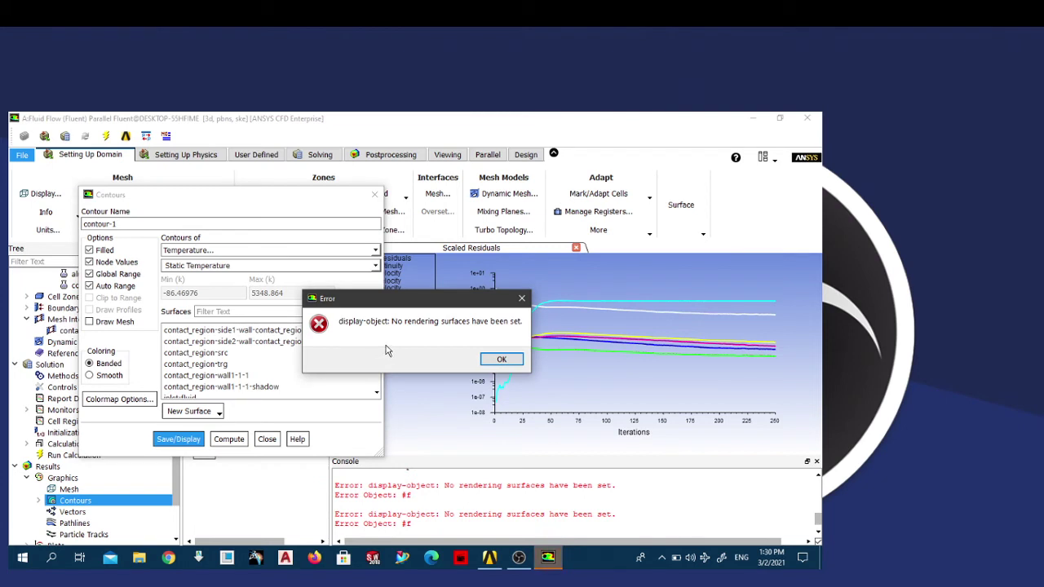
left_click(500, 360)
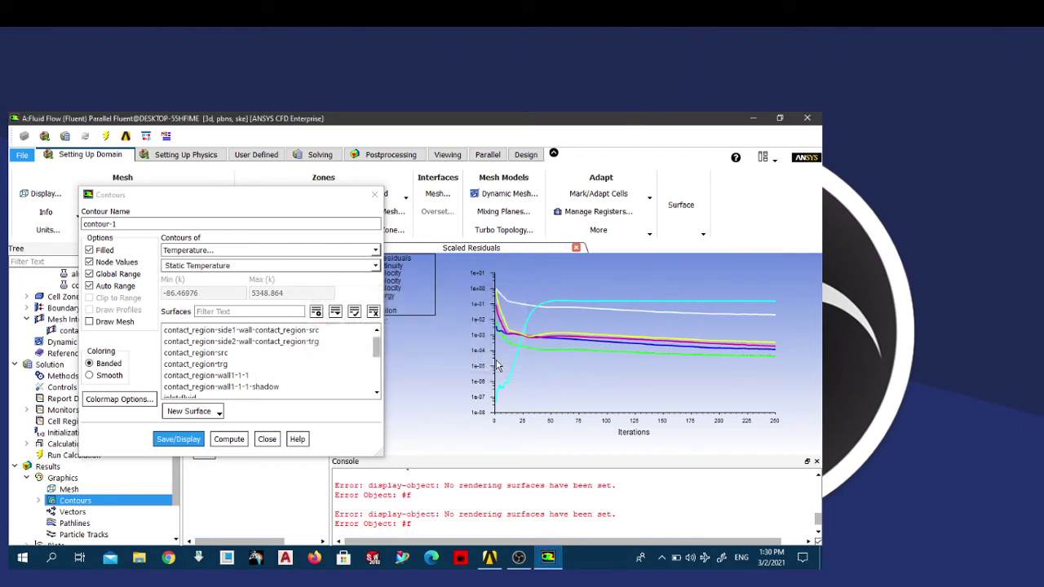
left_click(375, 194)
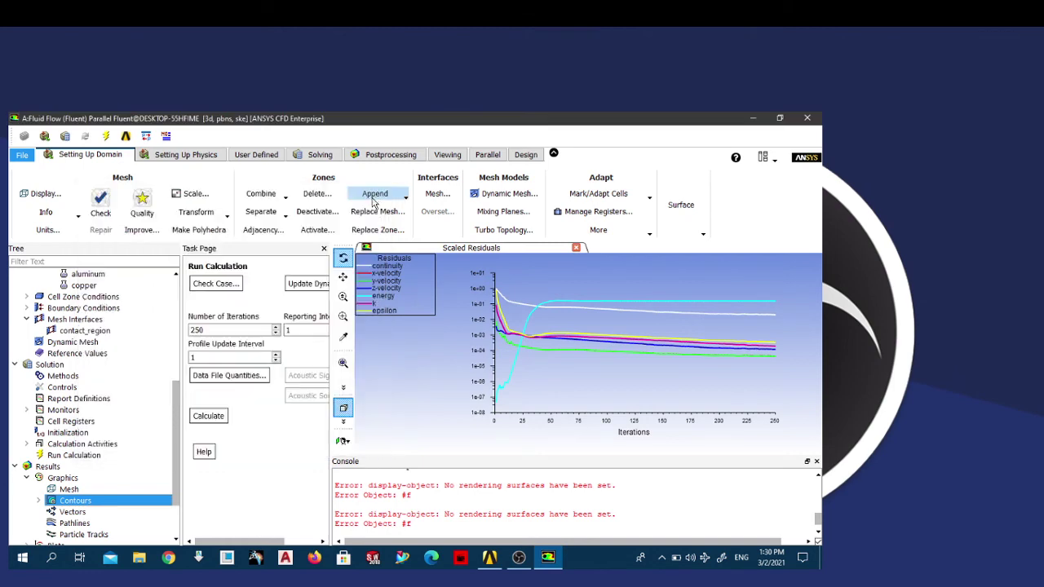
double_click(64, 467)
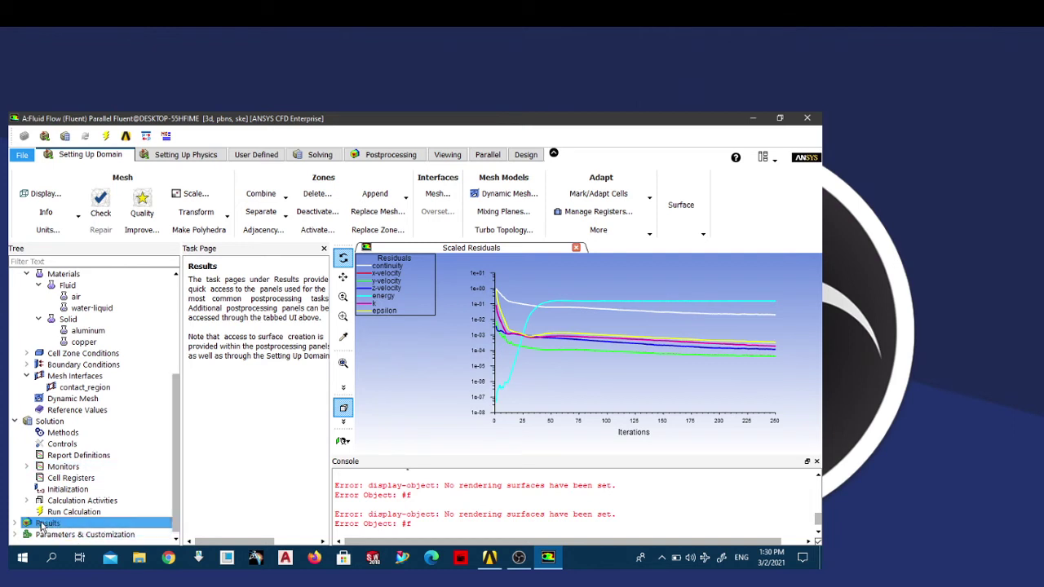
Step: Close Fluent and keep the changed settings for current and future calculations
left_click(22, 155)
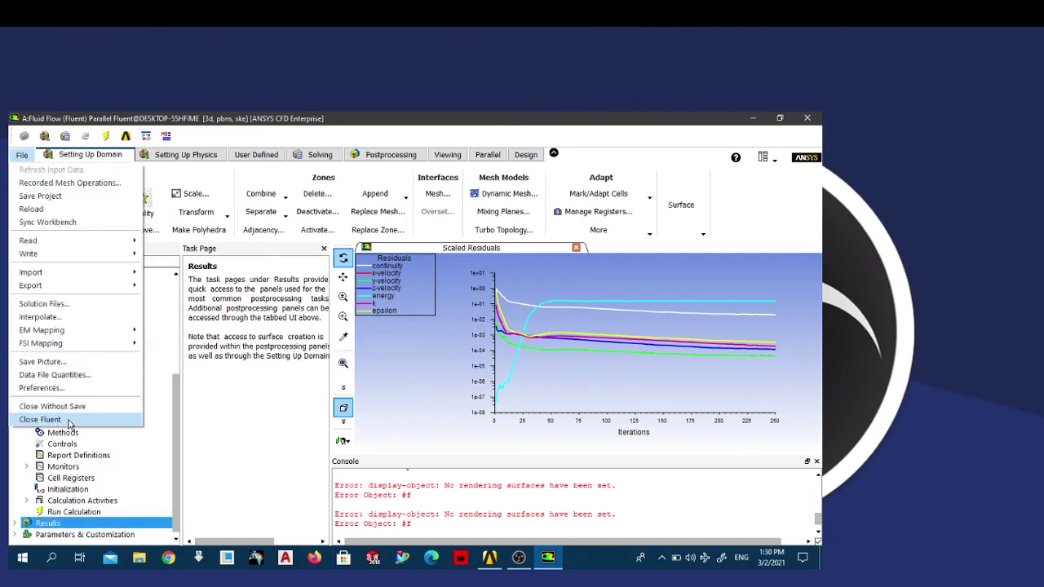
left_click(40, 419)
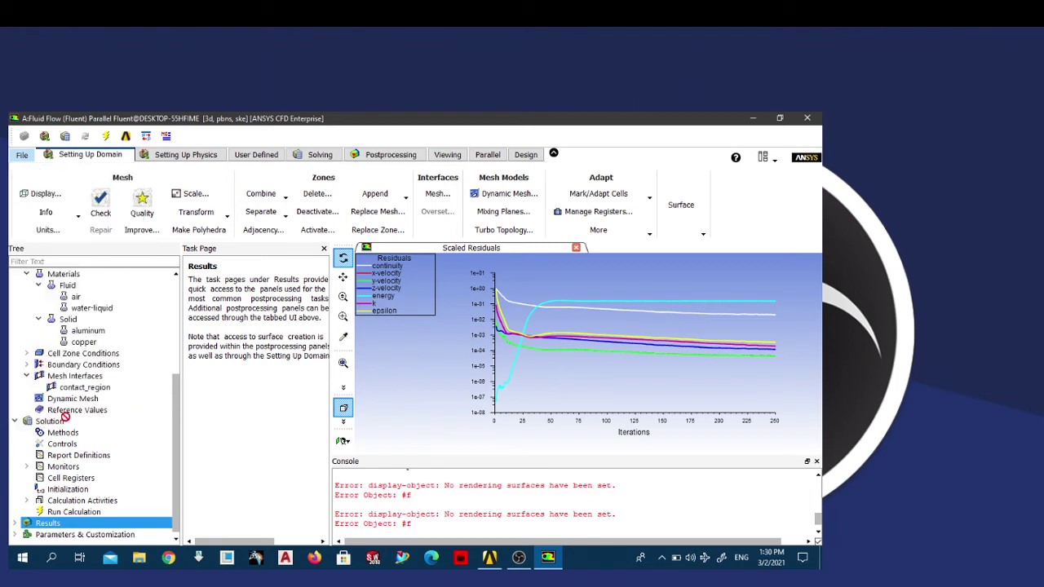
left_click(225, 397)
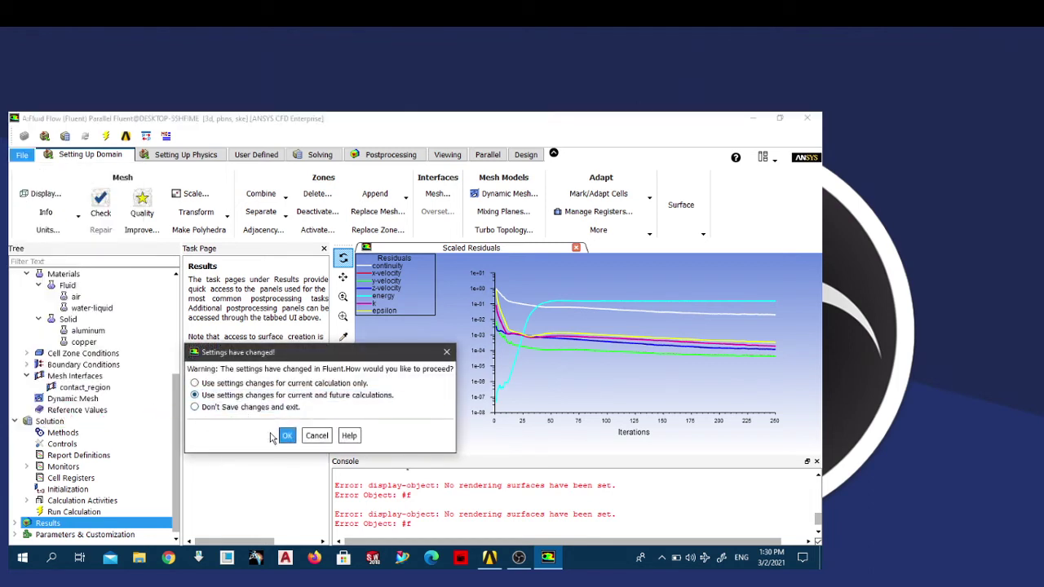
left_click(286, 437)
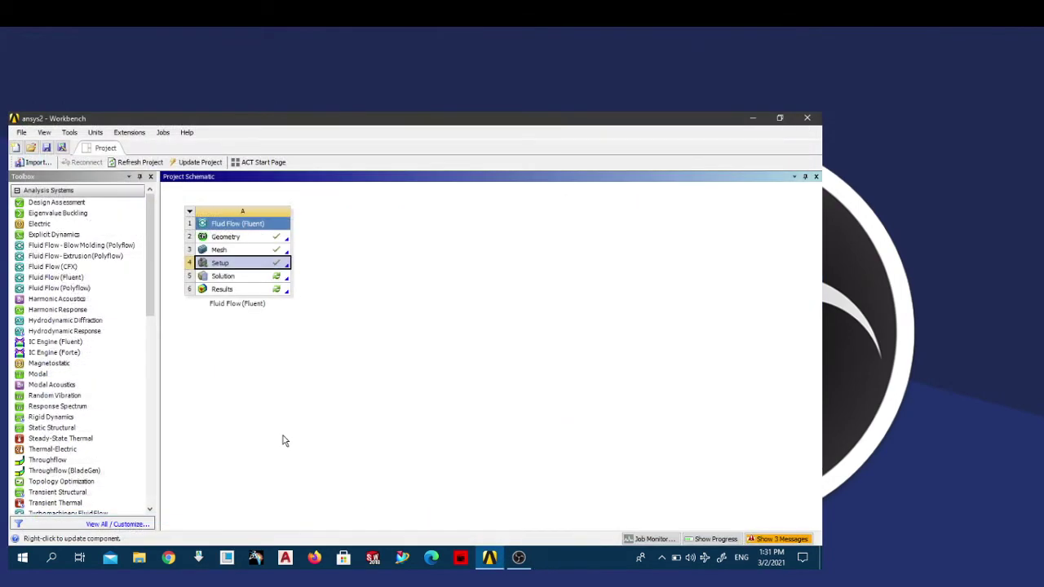
Step: Update the Solution component of the Fluid Flow (Fluent) system, dismiss the dialog and inspect the message list
right_click(238, 277)
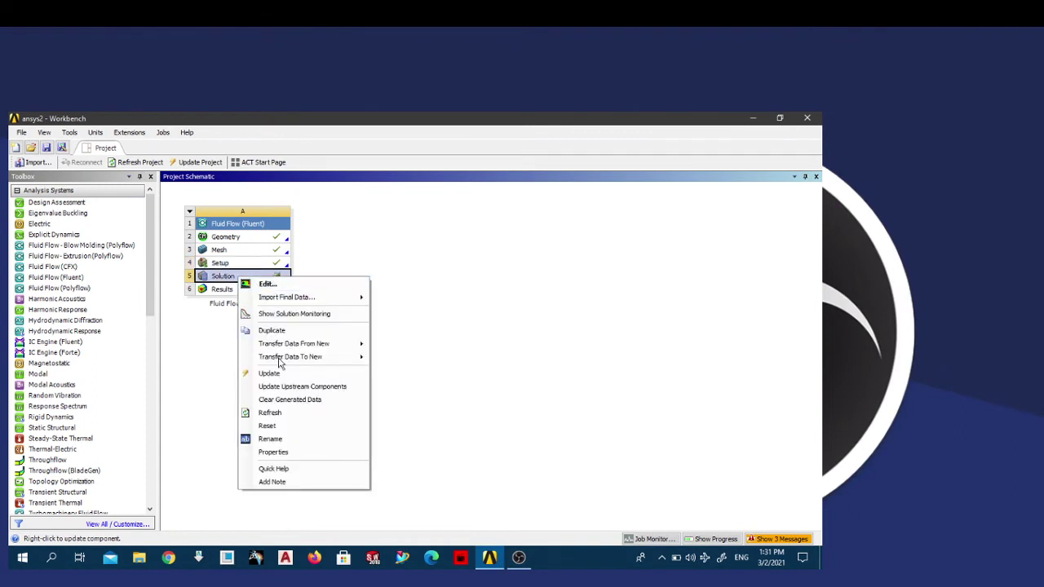
left_click(273, 373)
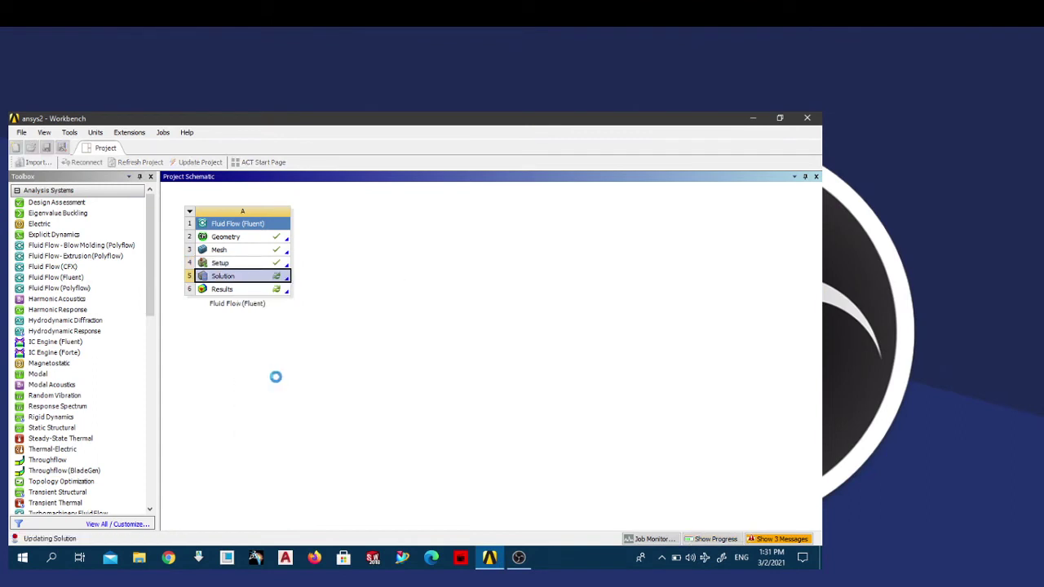
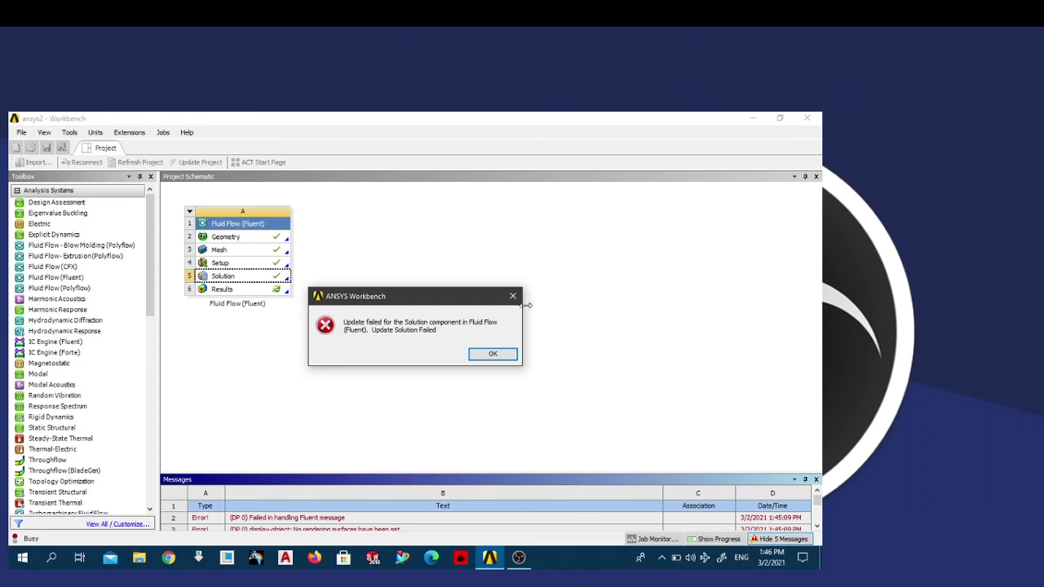
left_click(492, 354)
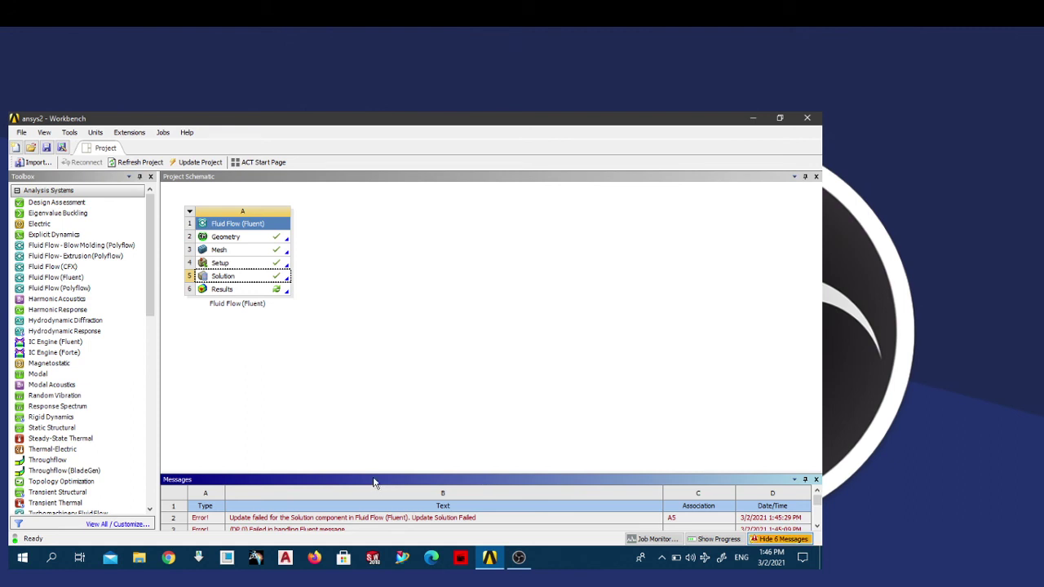
left_click_drag(373, 481, 366, 443)
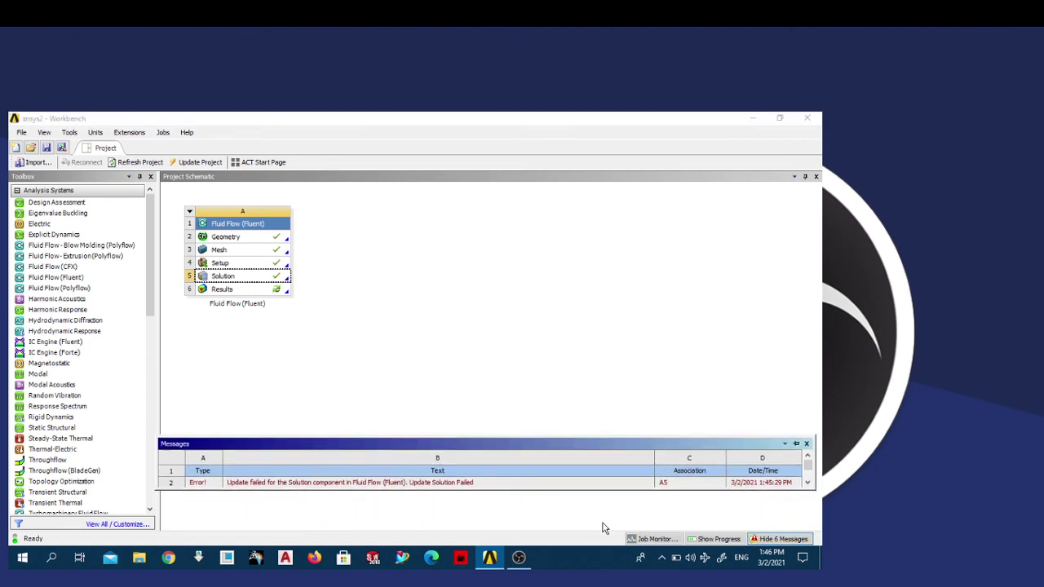
left_click(664, 483)
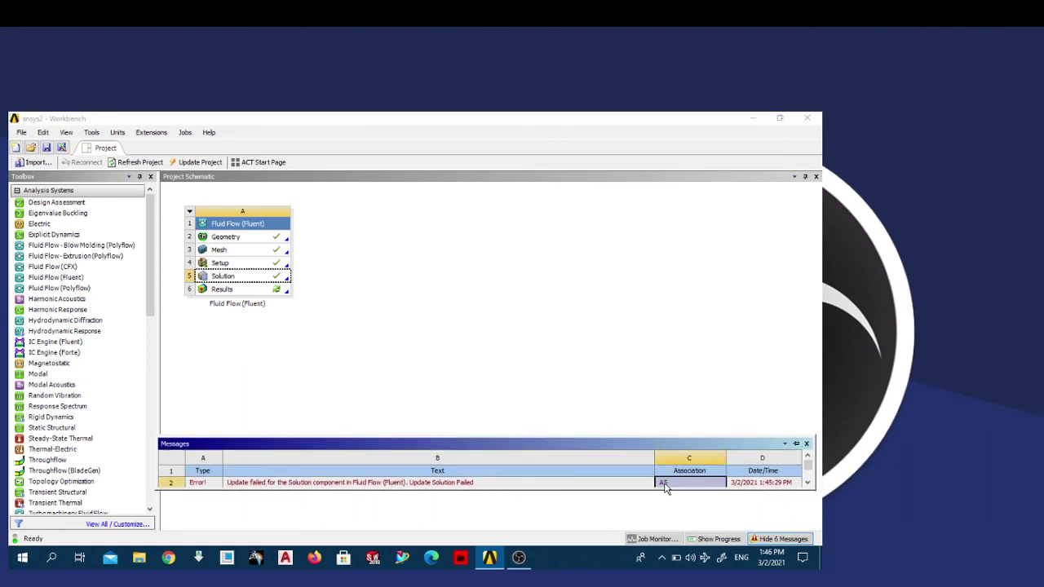
left_click(206, 264)
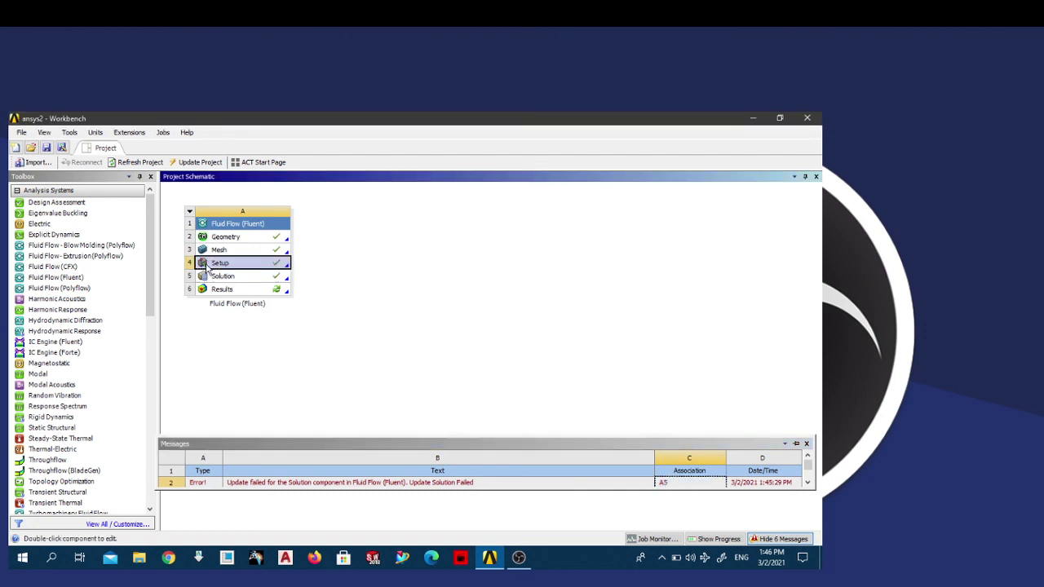
right_click(206, 265)
left_click(198, 337)
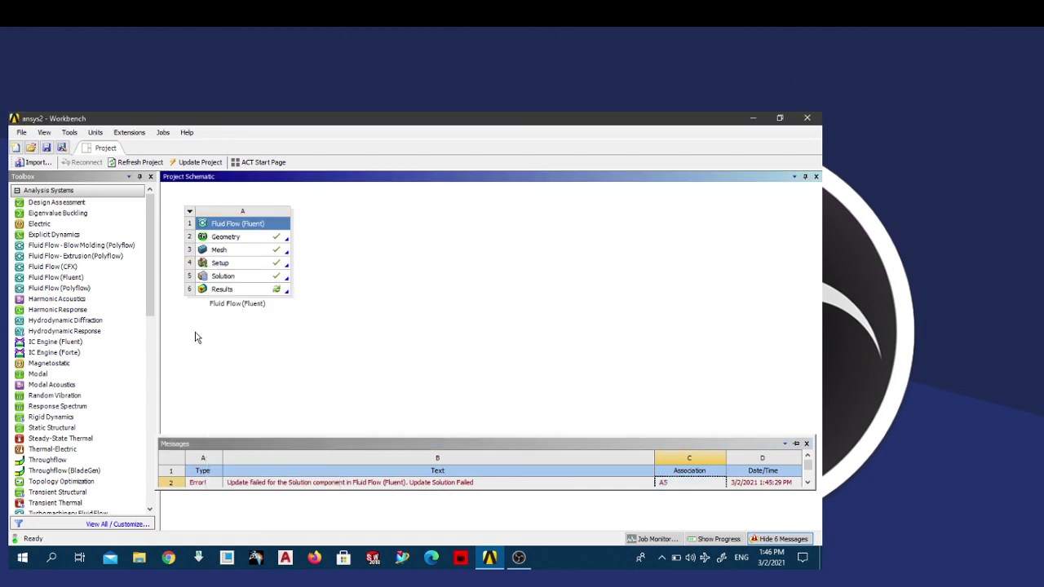
Step: Open the Results component of the Fluid Flow system in CFD-Post and switch to the CFD-Post window
left_click(227, 292)
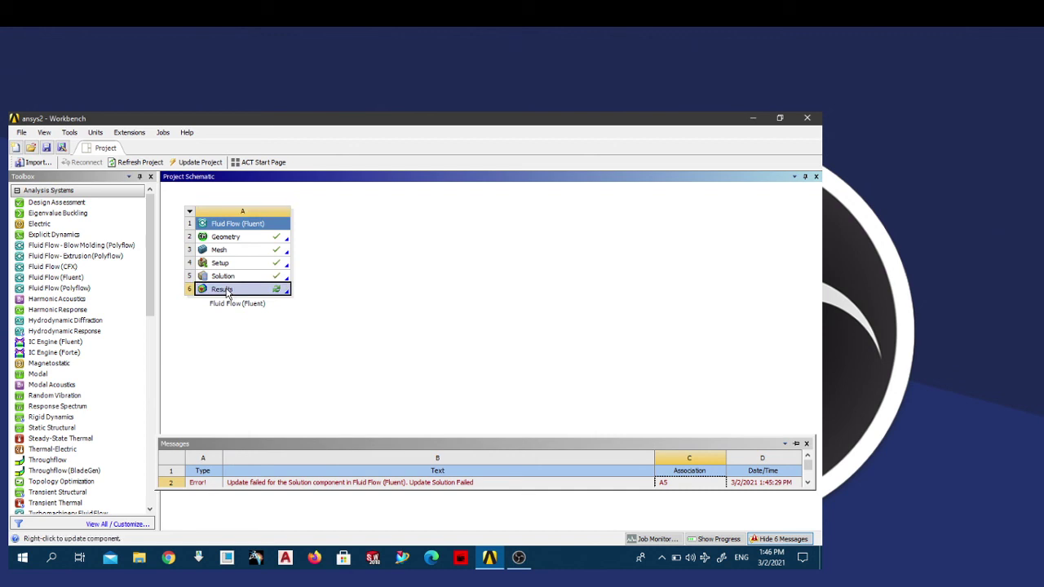
double_click(228, 292)
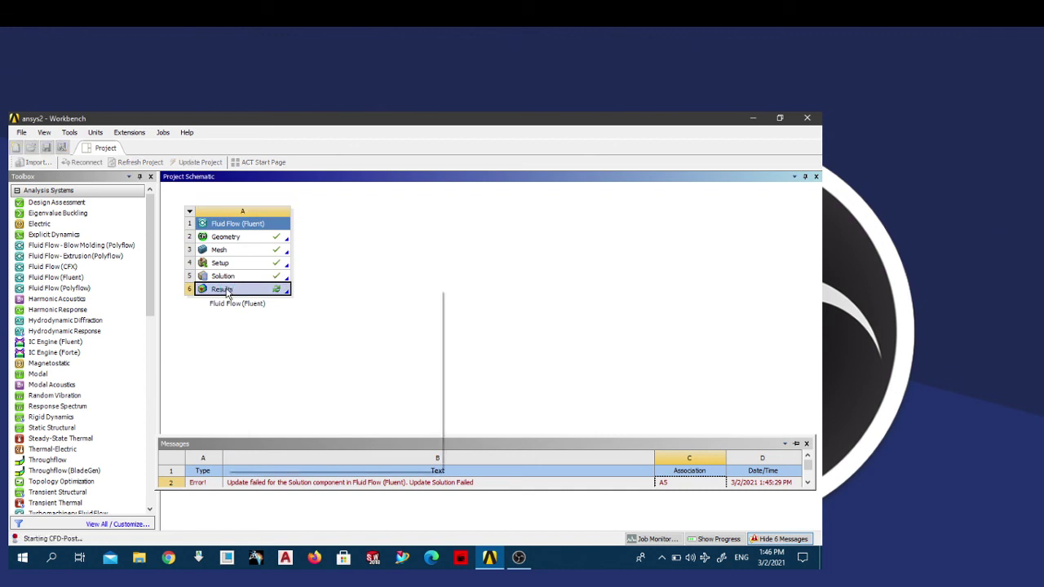
right_click(226, 291)
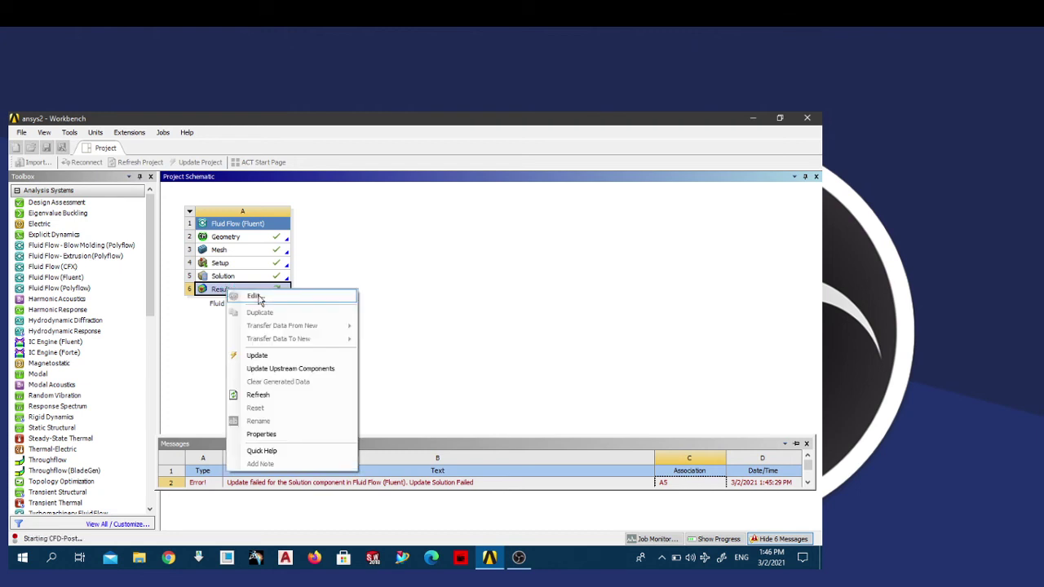
left_click(204, 331)
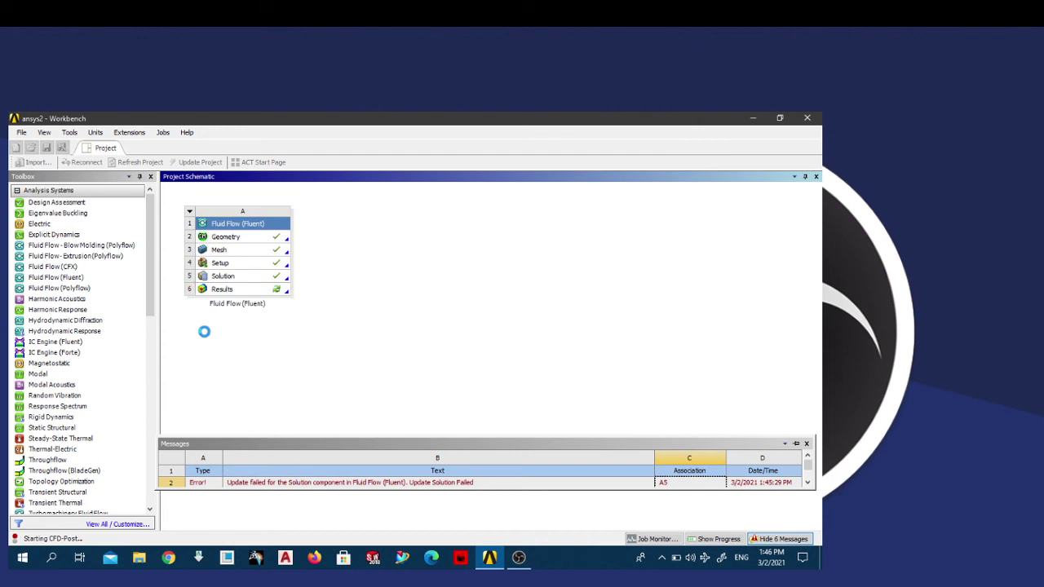
left_click(807, 447)
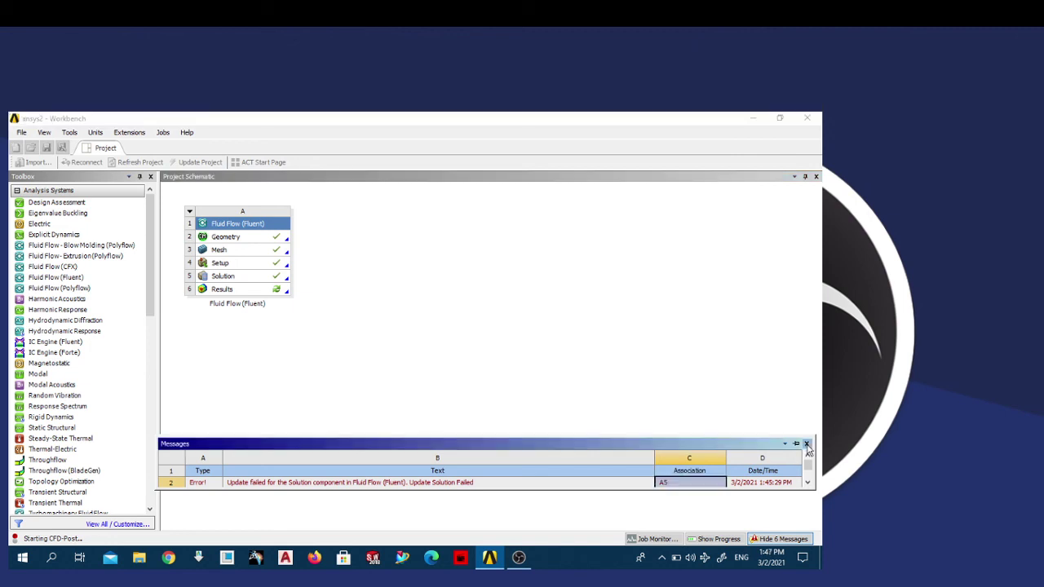
left_click(733, 483)
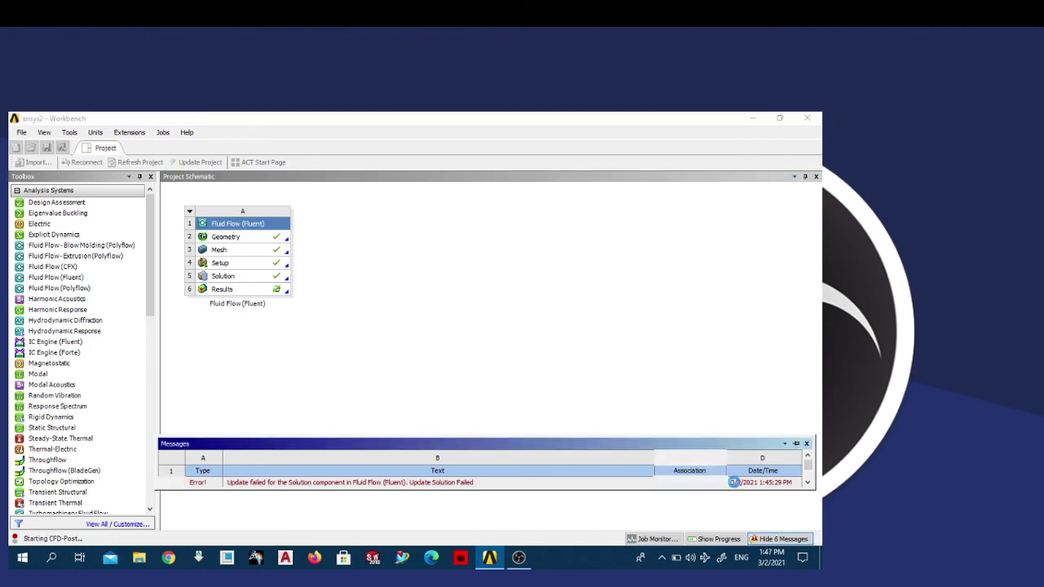
left_click(743, 467)
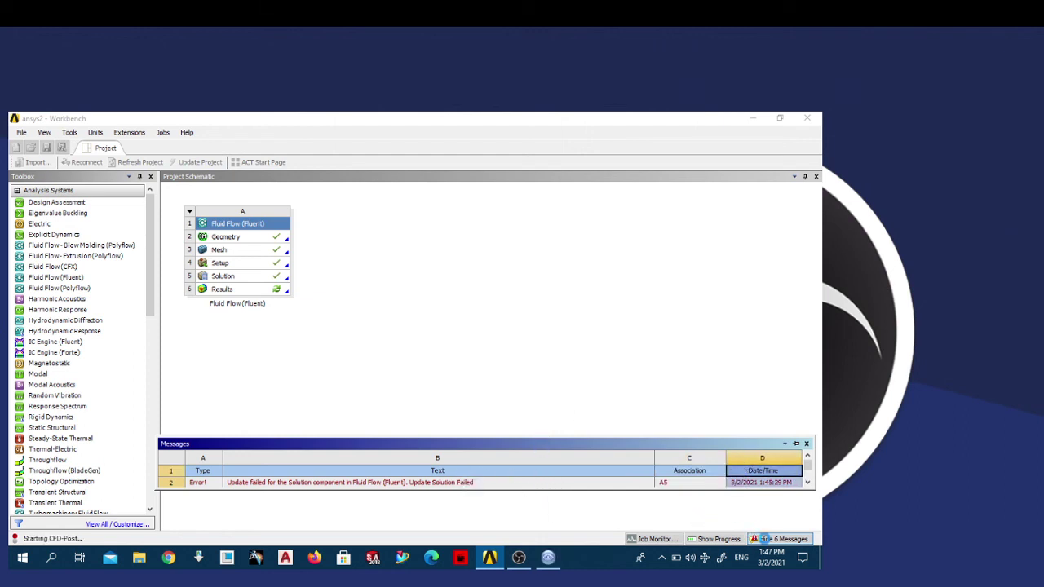
left_click(765, 539)
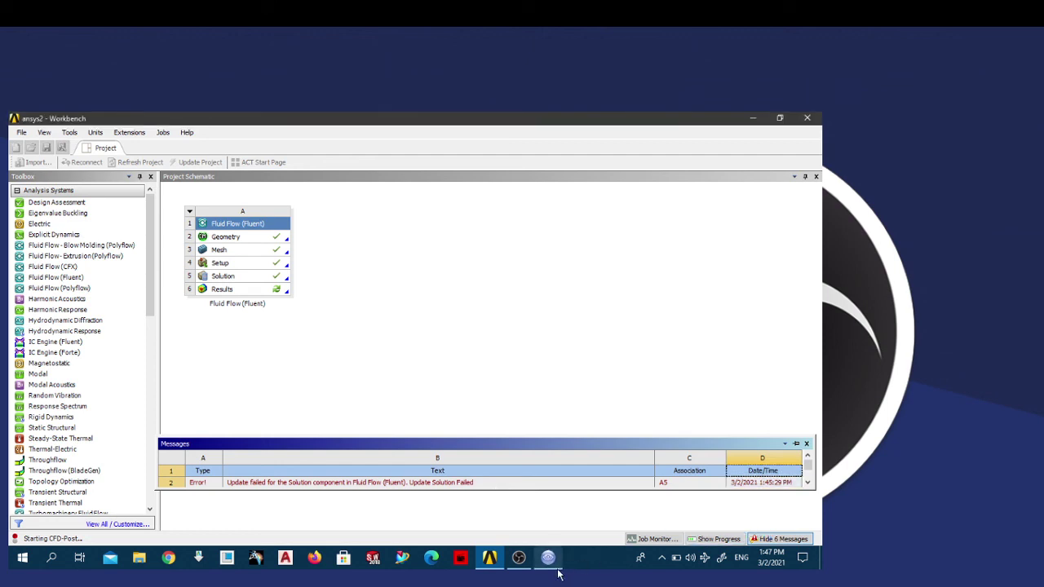
mouse_move(553, 556)
mouse_move(558, 528)
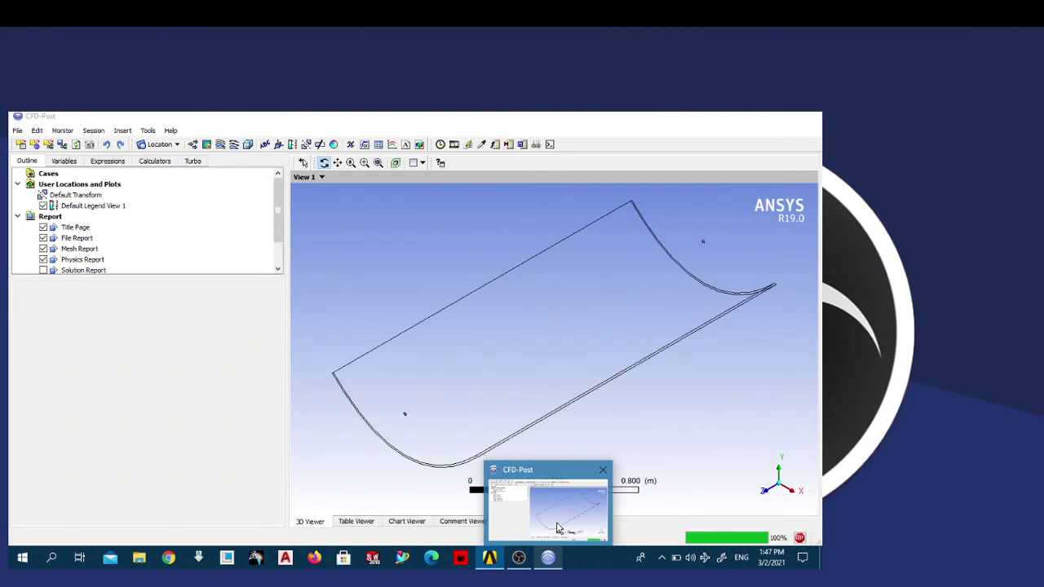
left_click(558, 529)
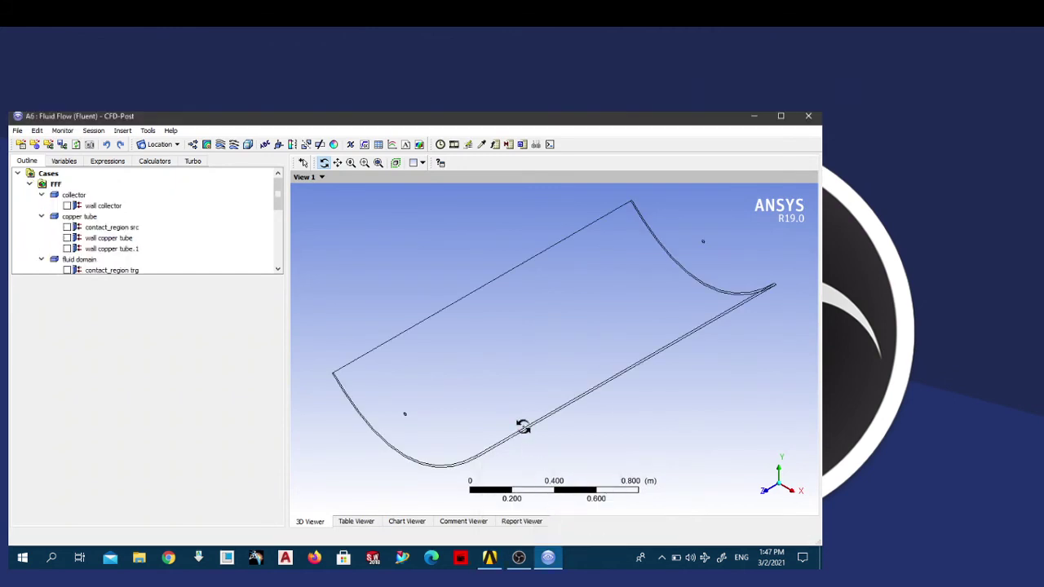
Step: Show the inlet fluid and outlet fluid boundaries of the fluid domain in the 3D view
mouse_move(451, 368)
left_mouse_down()
mouse_move(466, 368)
mouse_move(452, 357)
left_mouse_up()
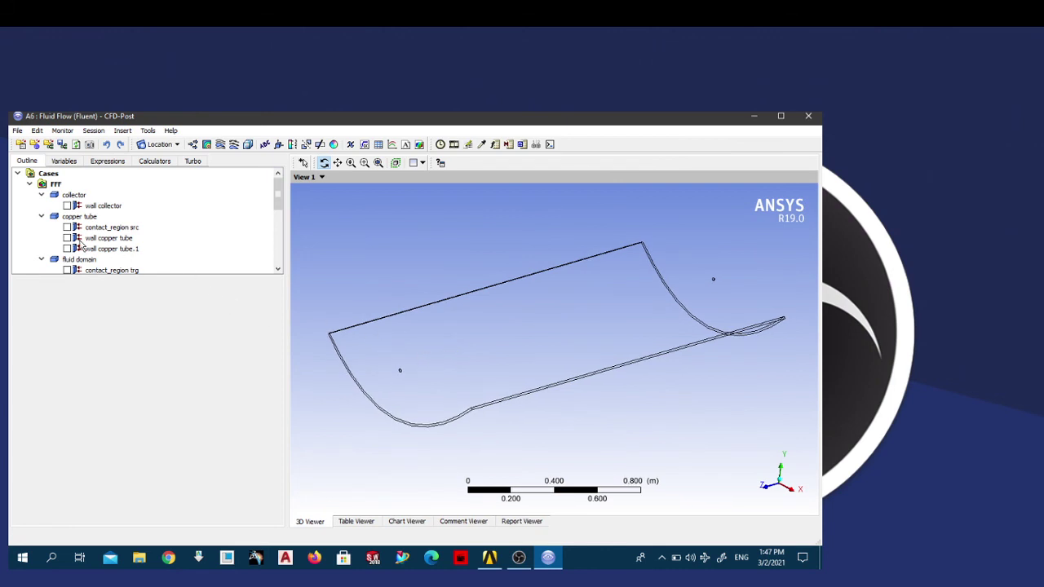
left_click(74, 239)
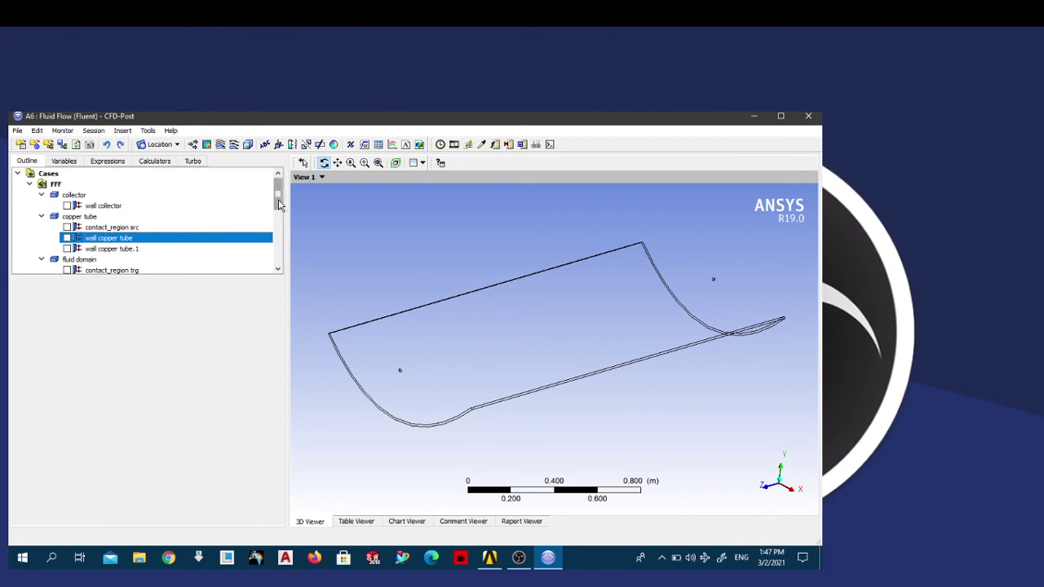
left_click_drag(279, 205, 187, 217)
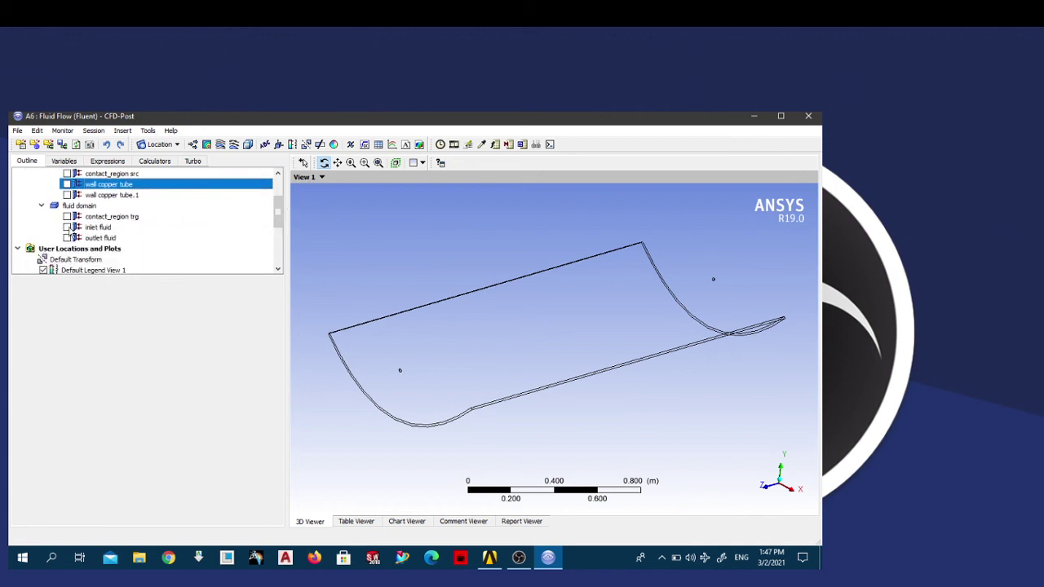
left_click(67, 227)
left_click(67, 237)
Step: Create Streamline 1 in the fluid domain, starting from inlet fluid, and apply it
left_click(220, 145)
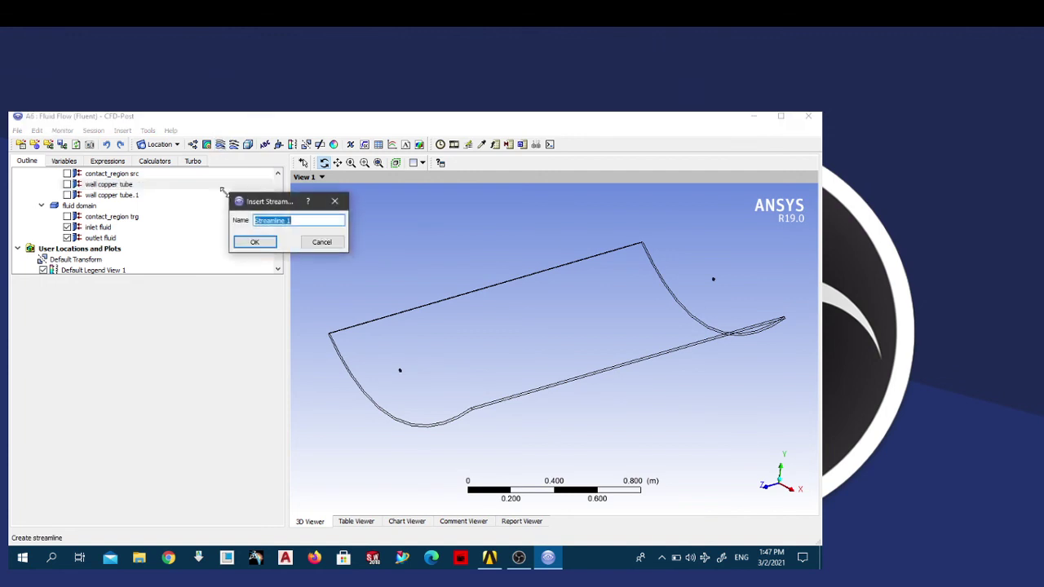
left_click(254, 241)
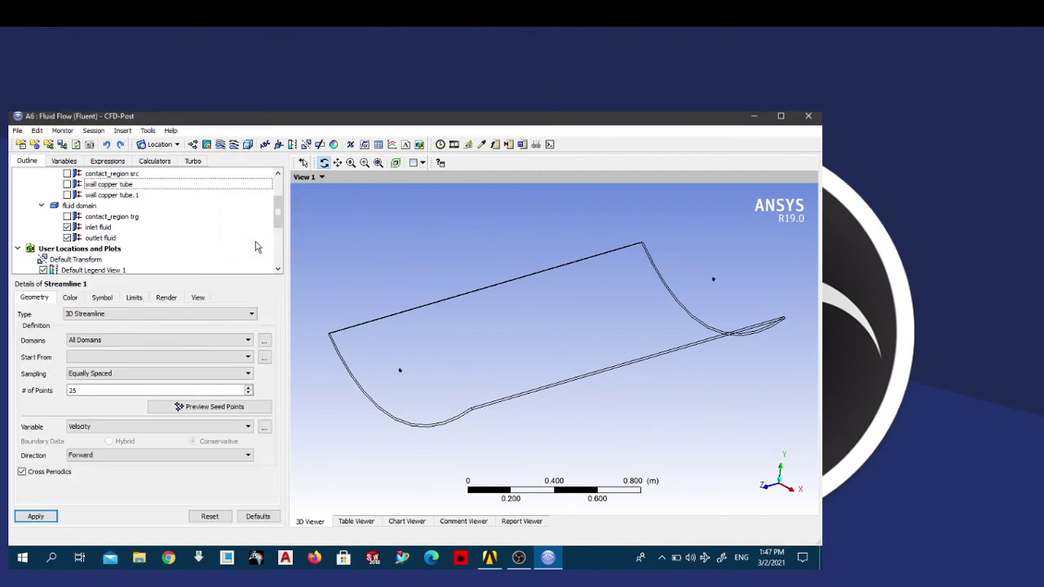
left_click(118, 340)
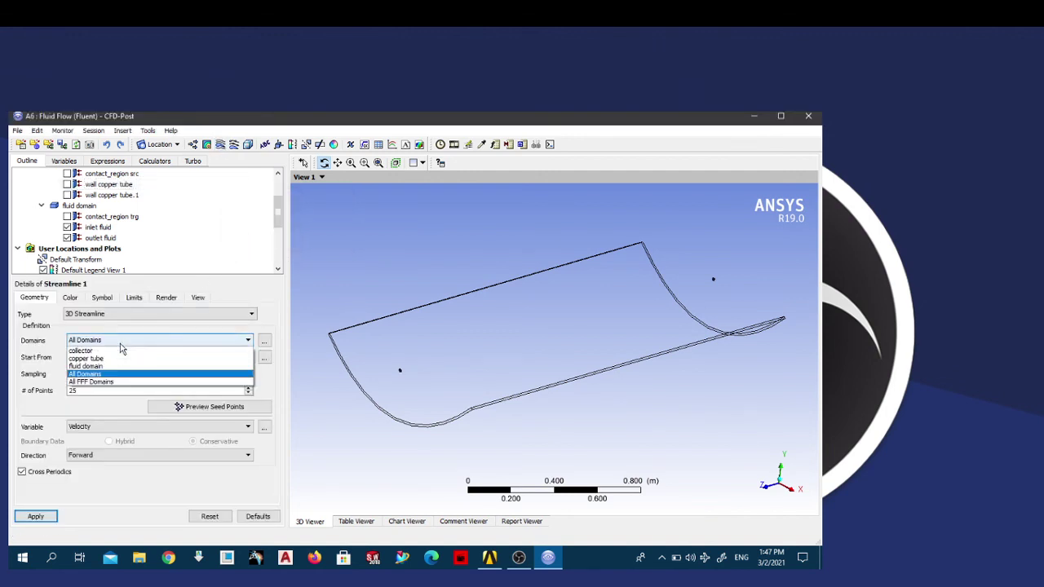
left_click(107, 367)
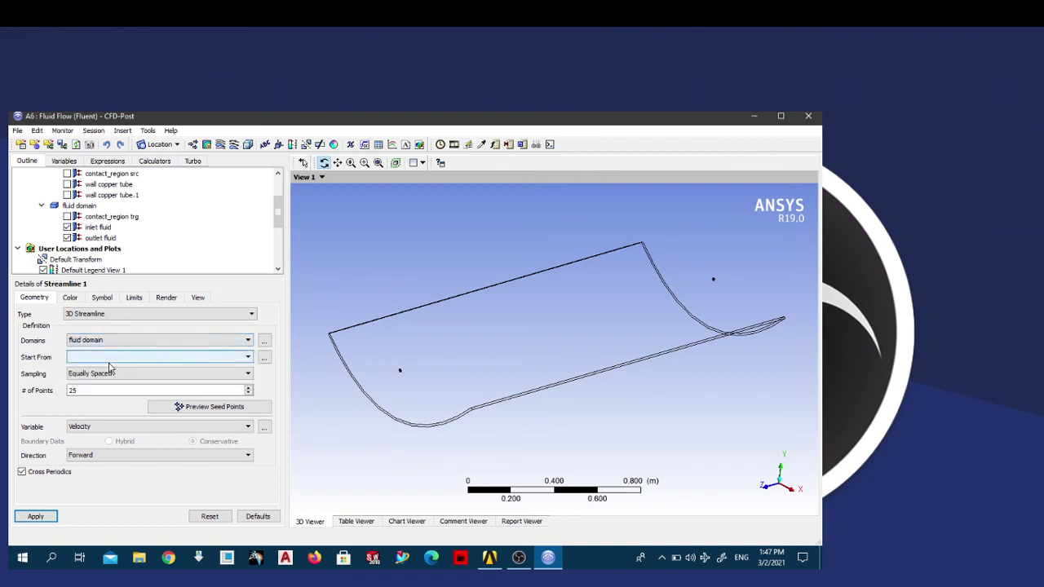
left_click(106, 360)
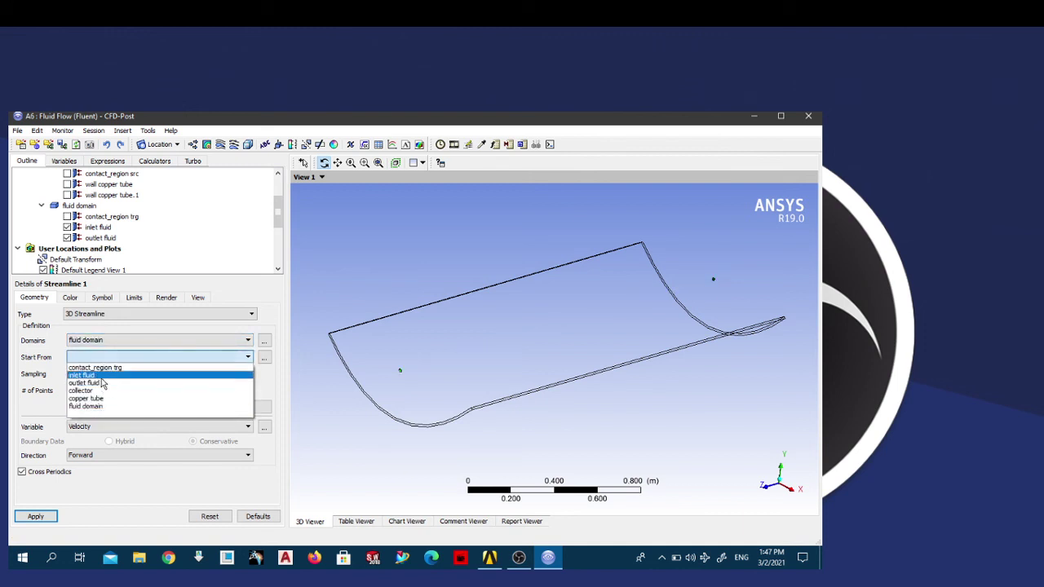
left_click(102, 380)
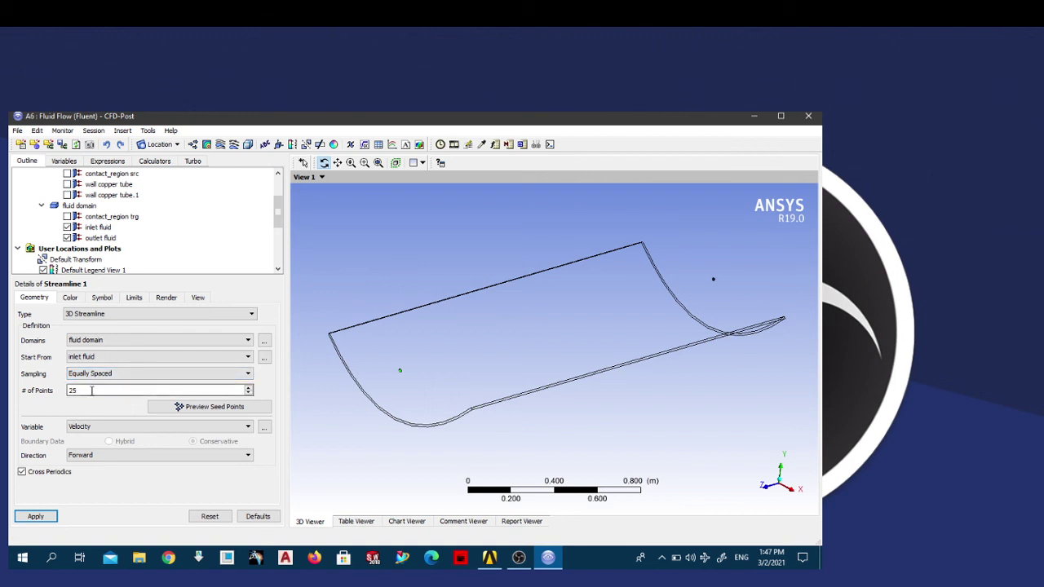
left_click(36, 517)
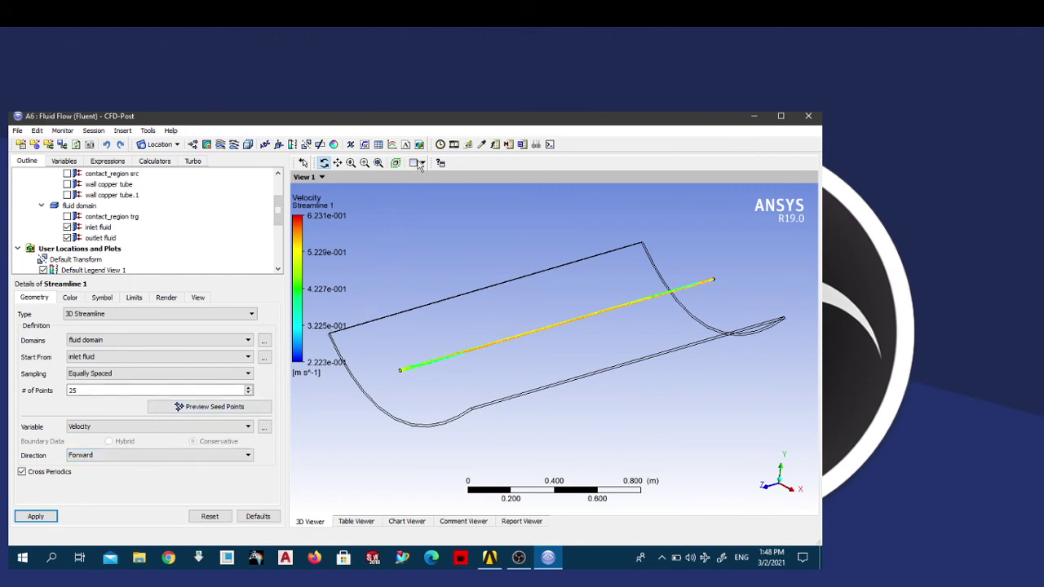
left_click(454, 146)
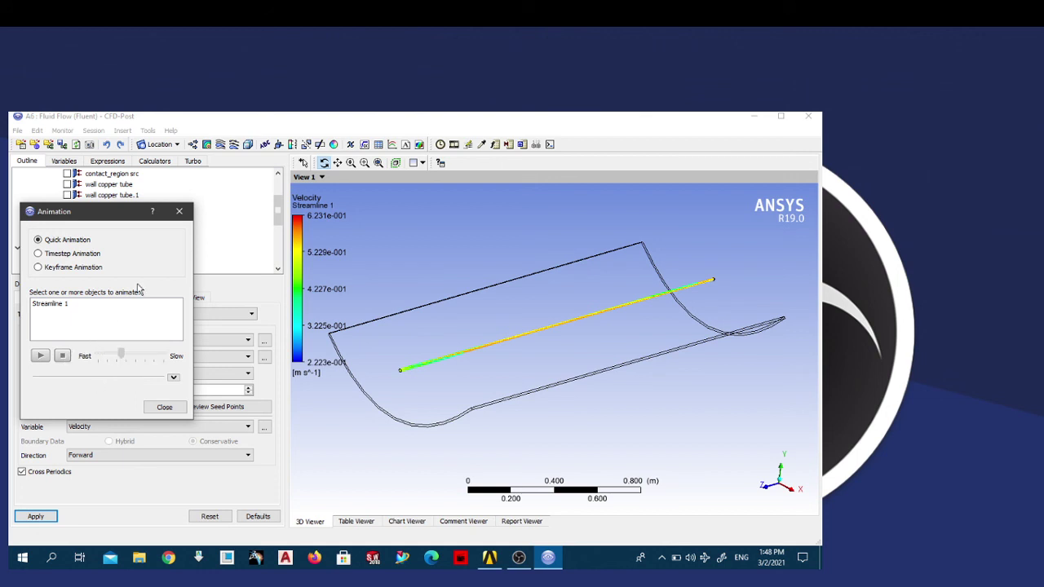
left_click(180, 211)
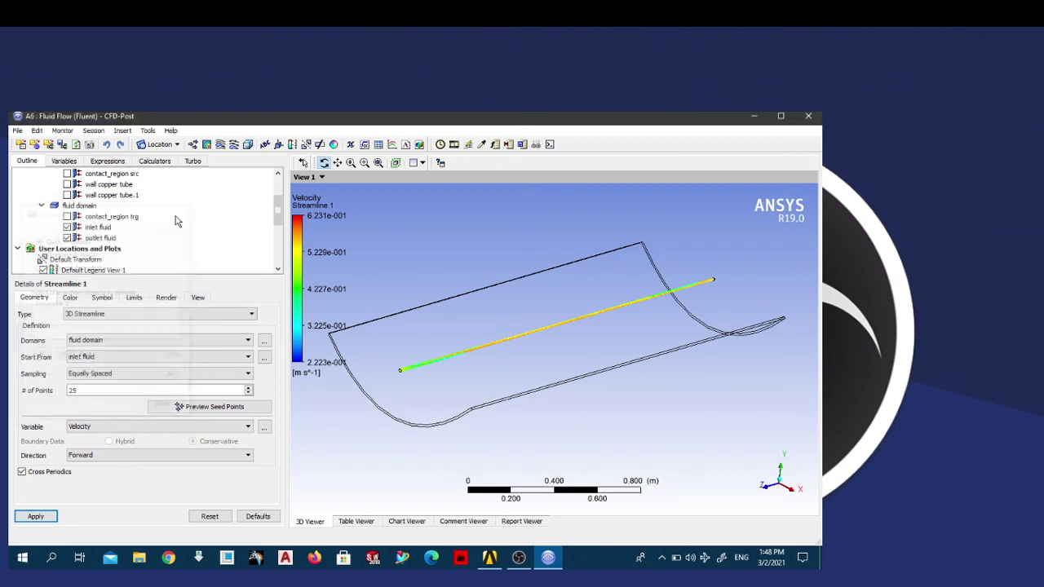
left_click(38, 519)
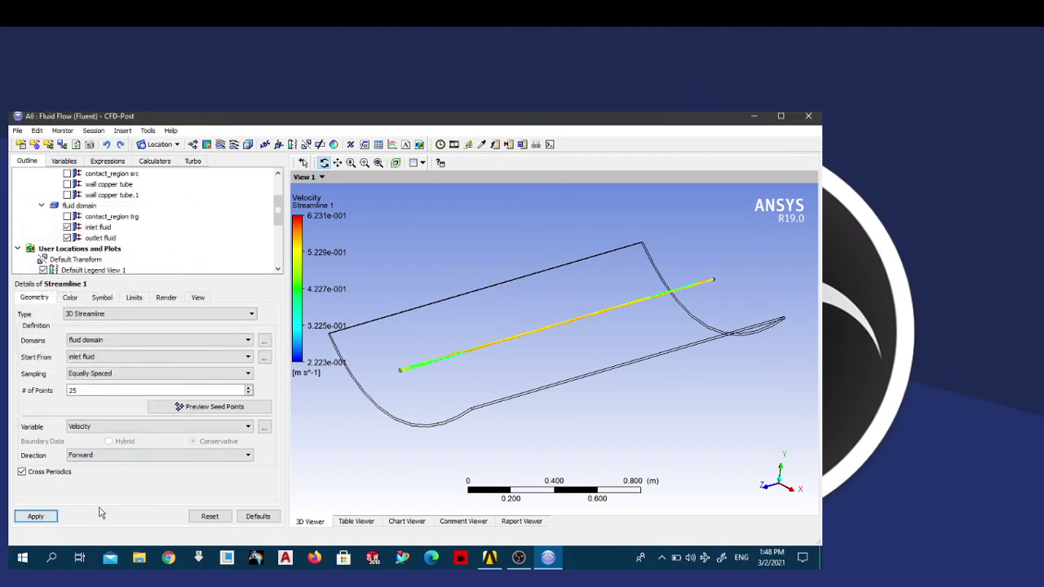
Step: Play a quick animation of Streamline 1, dismiss the error dialog, examine the moving particles, and stop and close the animation
left_click(453, 146)
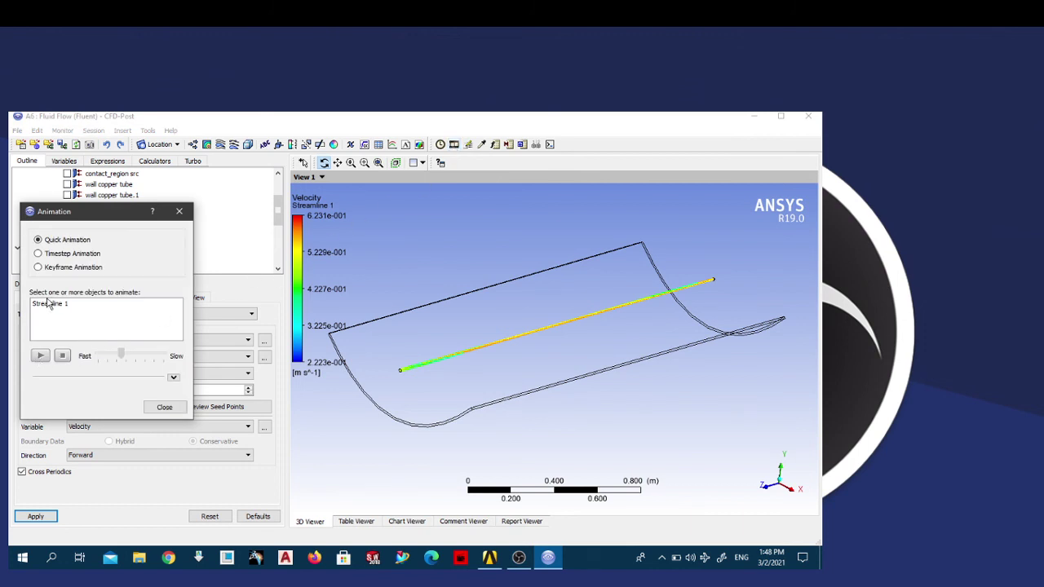
left_click(49, 304)
left_click(40, 356)
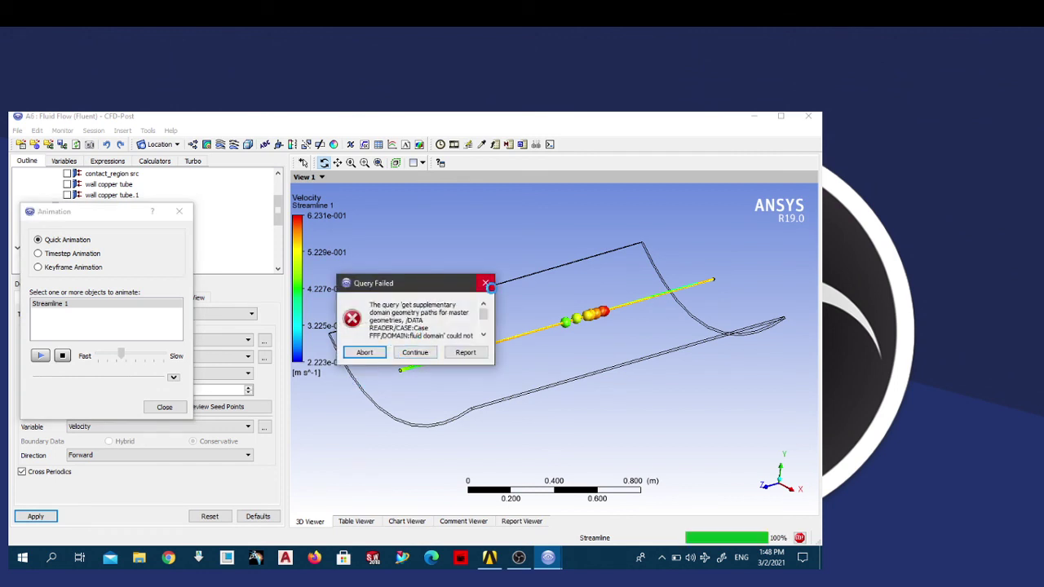
left_click(485, 283)
left_click_drag(503, 355, 661, 364)
scroll(709, 373, "up", 5)
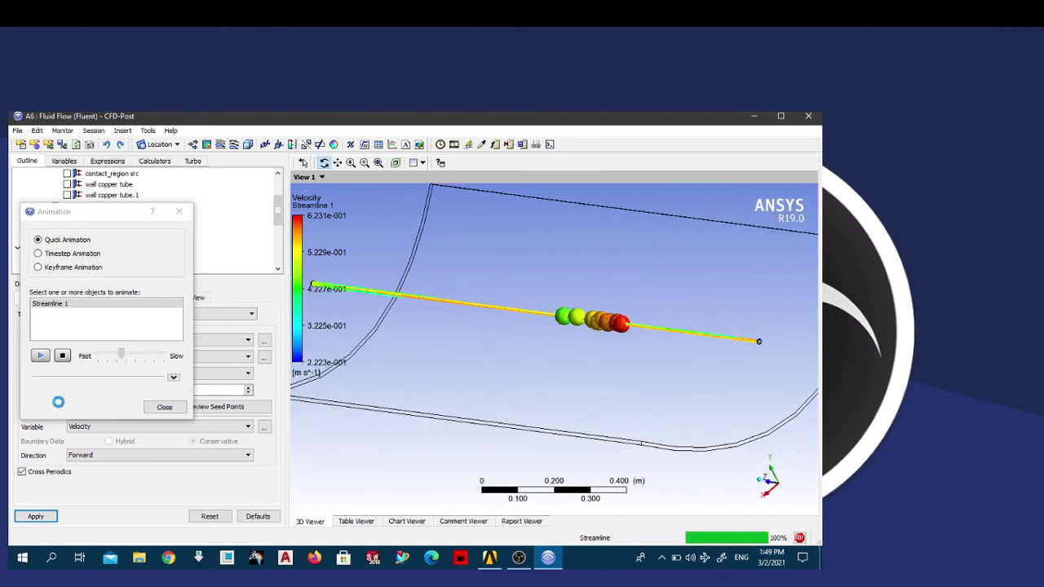
left_click(62, 357)
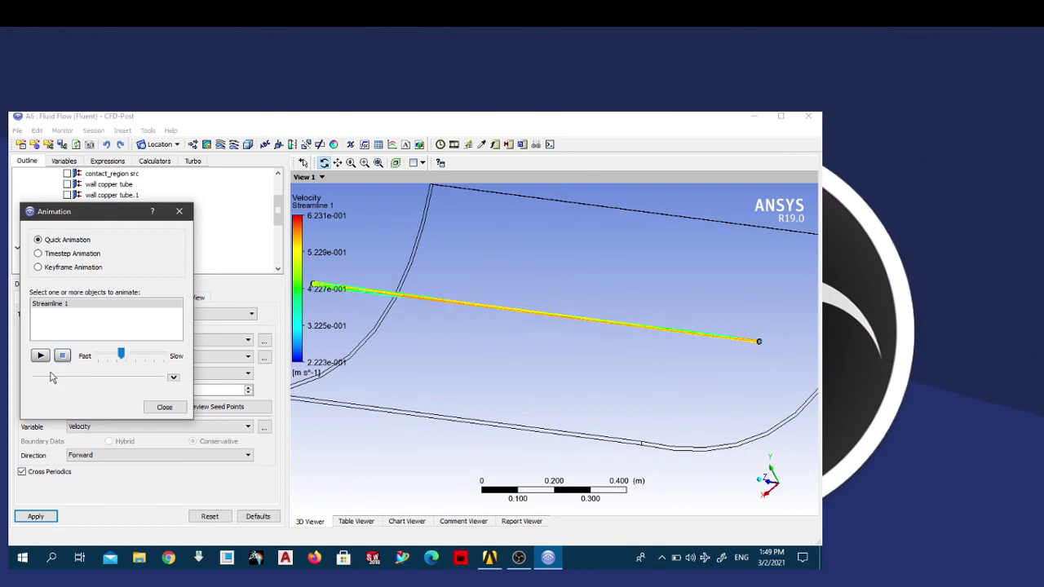
left_click(163, 408)
mouse_move(460, 364)
left_mouse_down()
mouse_move(467, 374)
mouse_move(457, 359)
left_mouse_up()
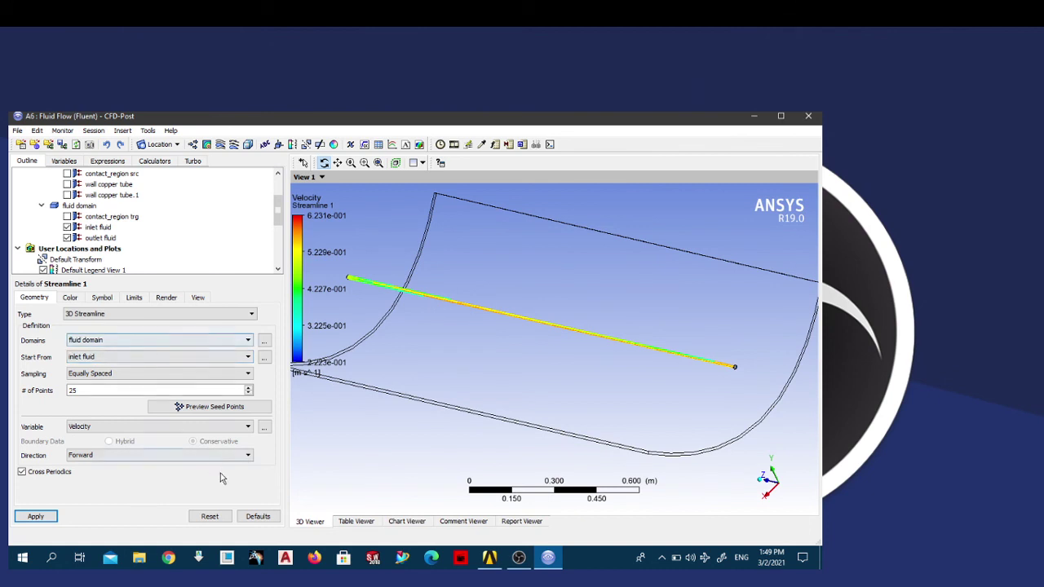
Step: Switch to the chart view and include the Solution Report in the report contents
left_click(356, 522)
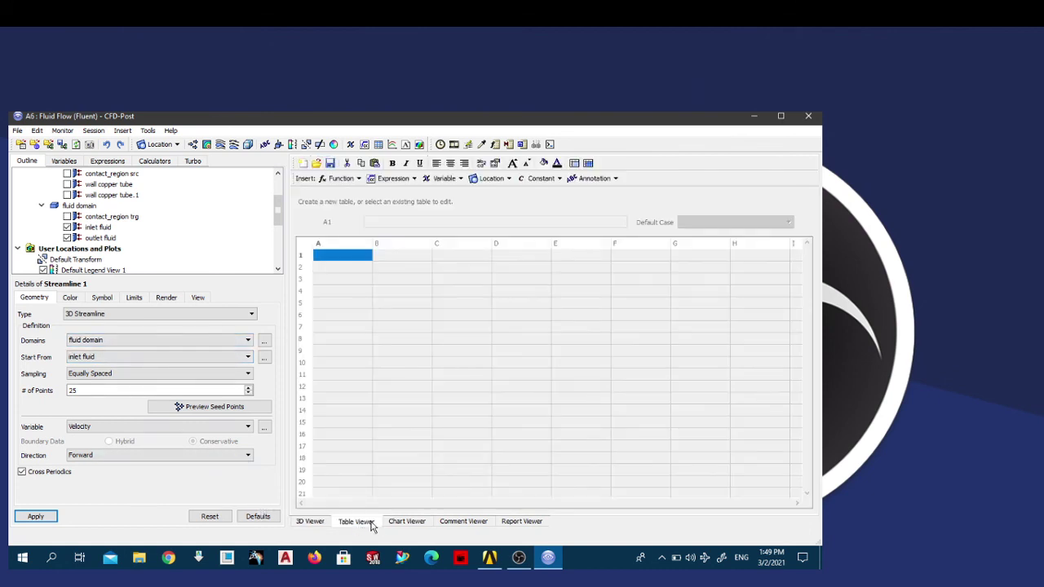
left_click(393, 523)
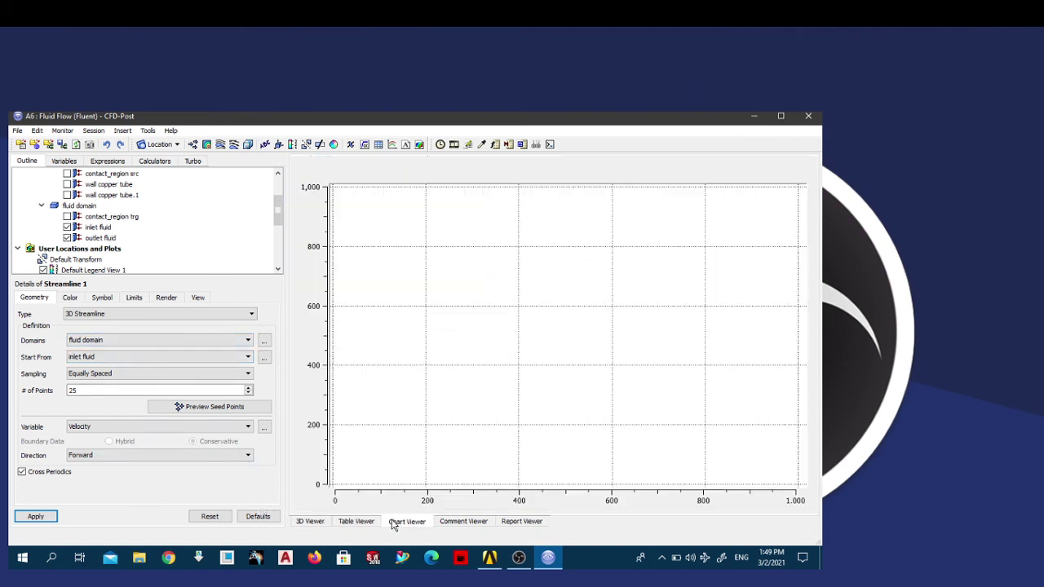
left_click(127, 319)
left_click(128, 318)
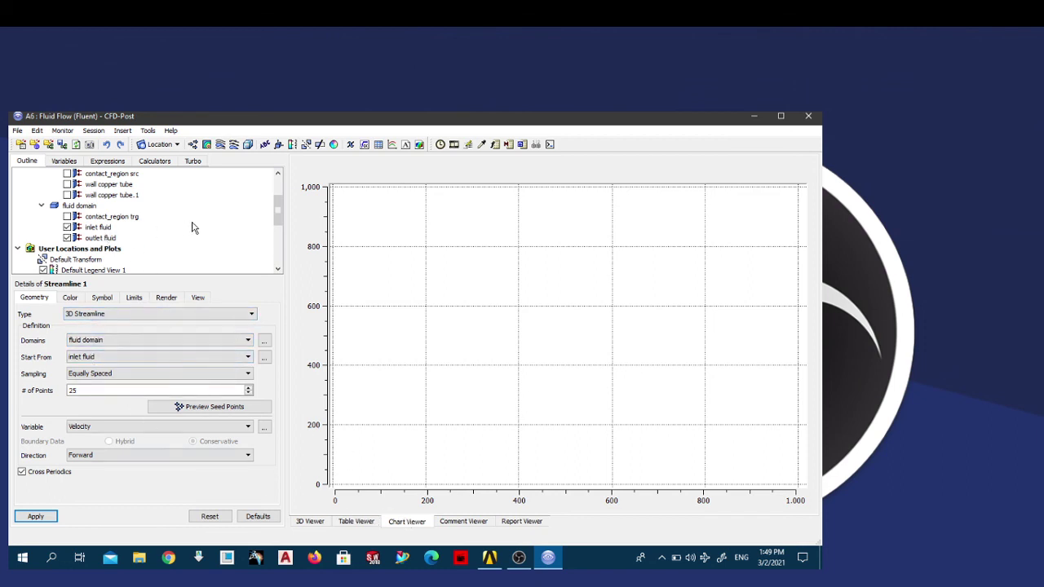
left_click_drag(277, 217, 277, 244)
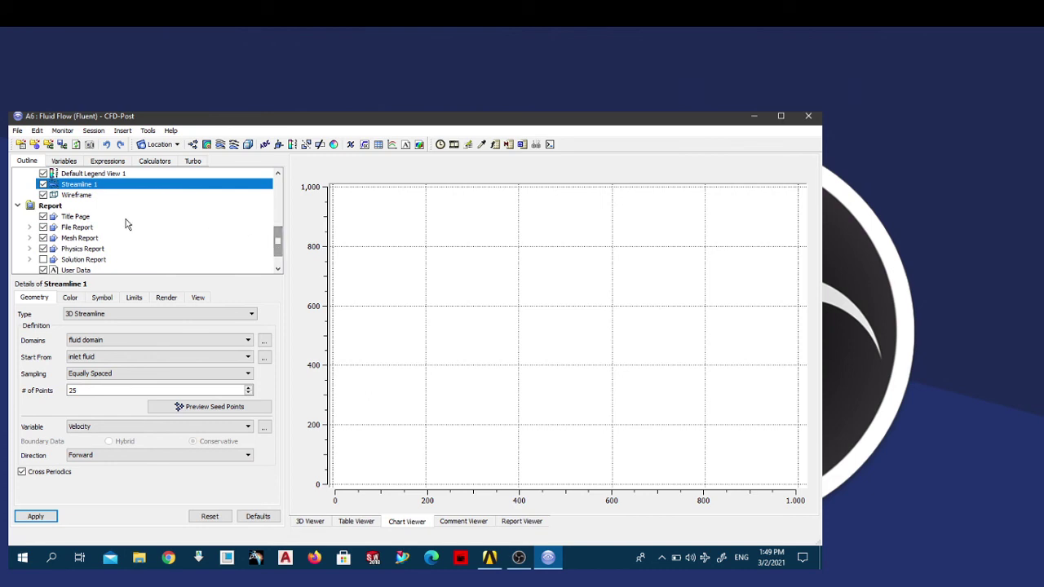
left_click(51, 260)
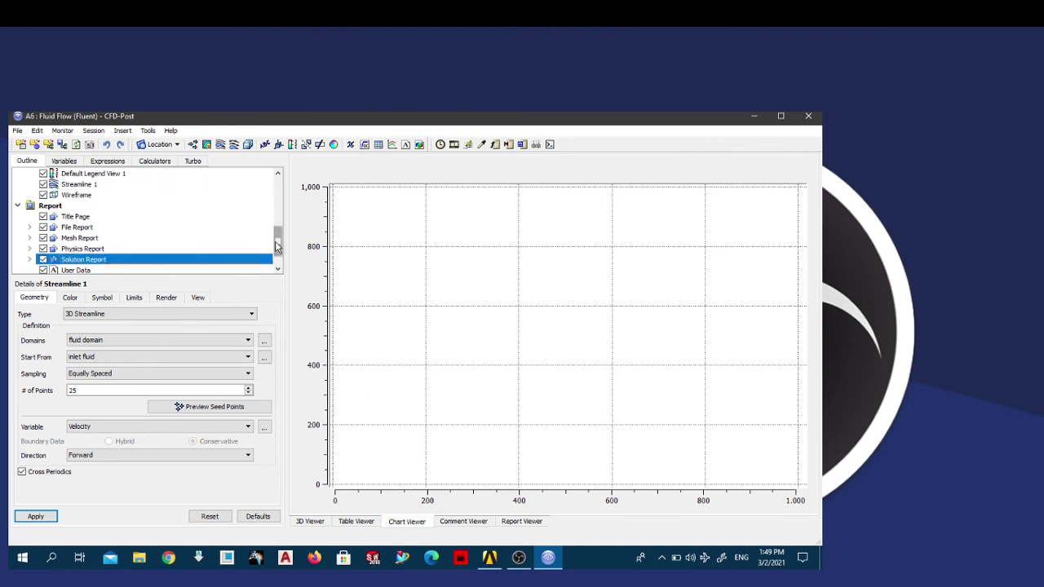
left_click_drag(277, 242, 278, 253)
Step: Insert a new chart into the report, accepting the name Chart 1
left_click(47, 186)
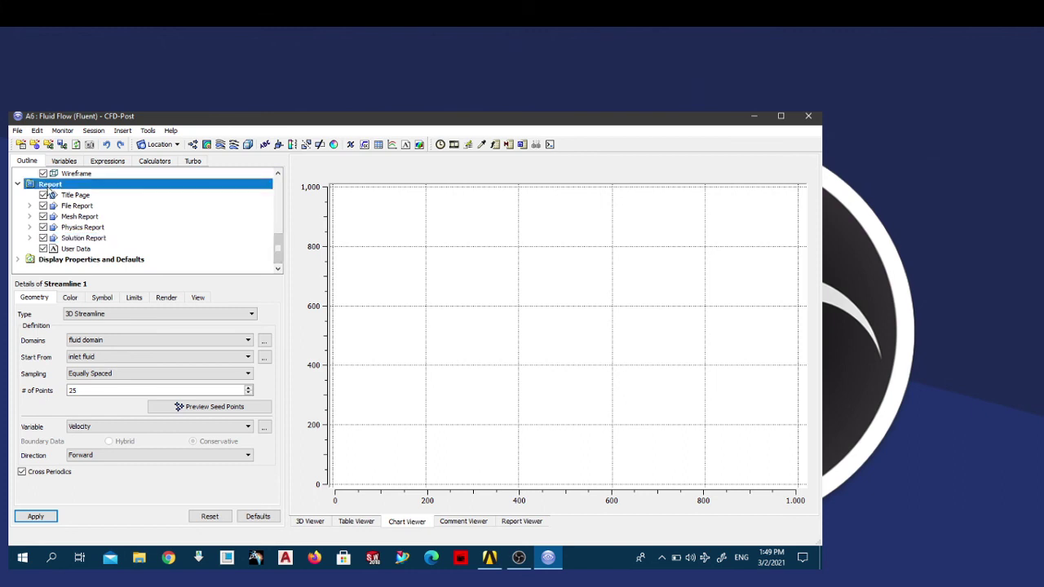
right_click(47, 187)
mouse_move(122, 195)
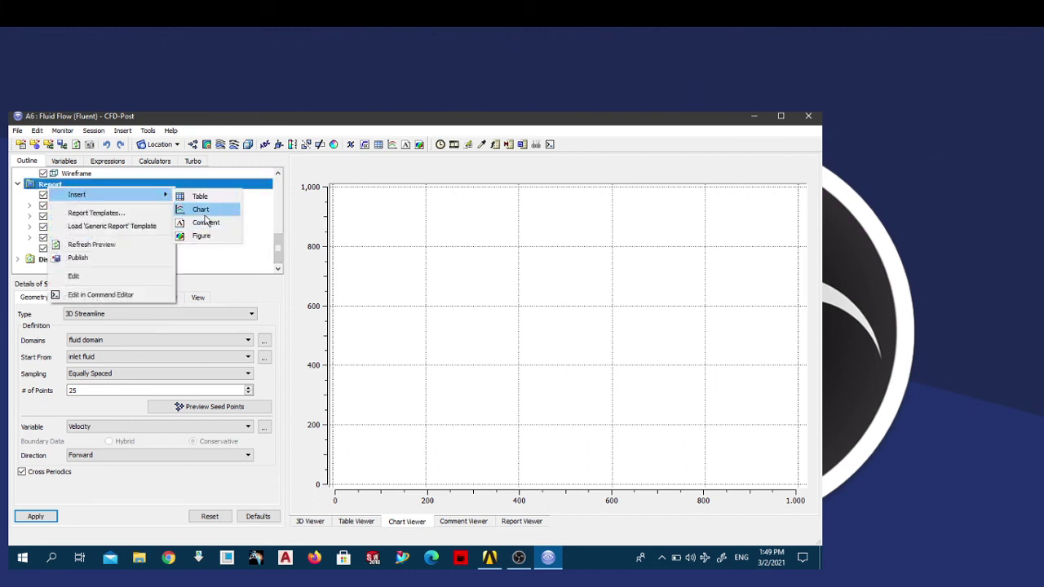
left_click(206, 213)
left_click(236, 257)
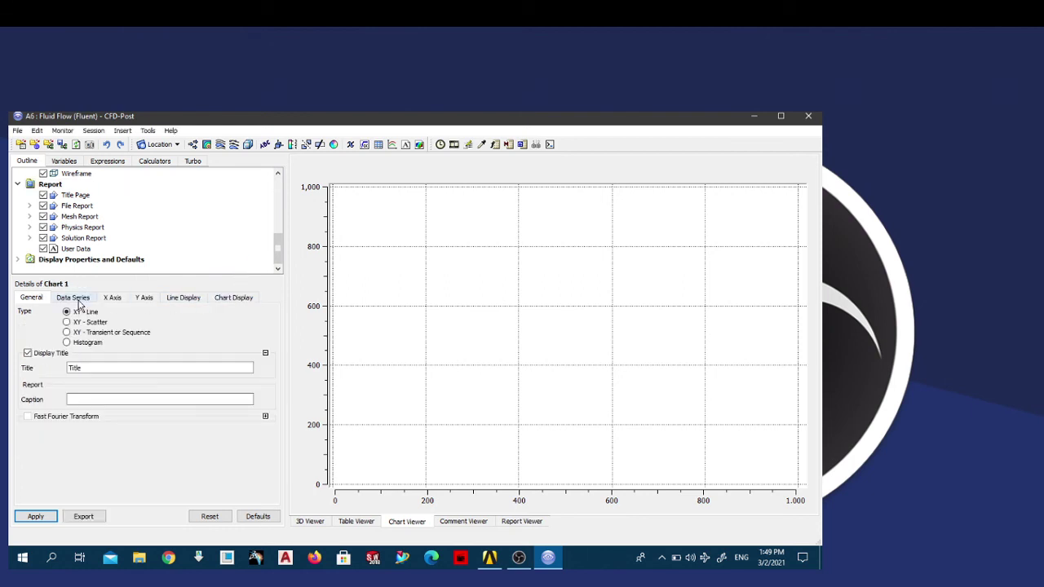
Step: Set the data source location of Chart 1's Series 1 to Streamline 1 and apply the chart
left_click(74, 299)
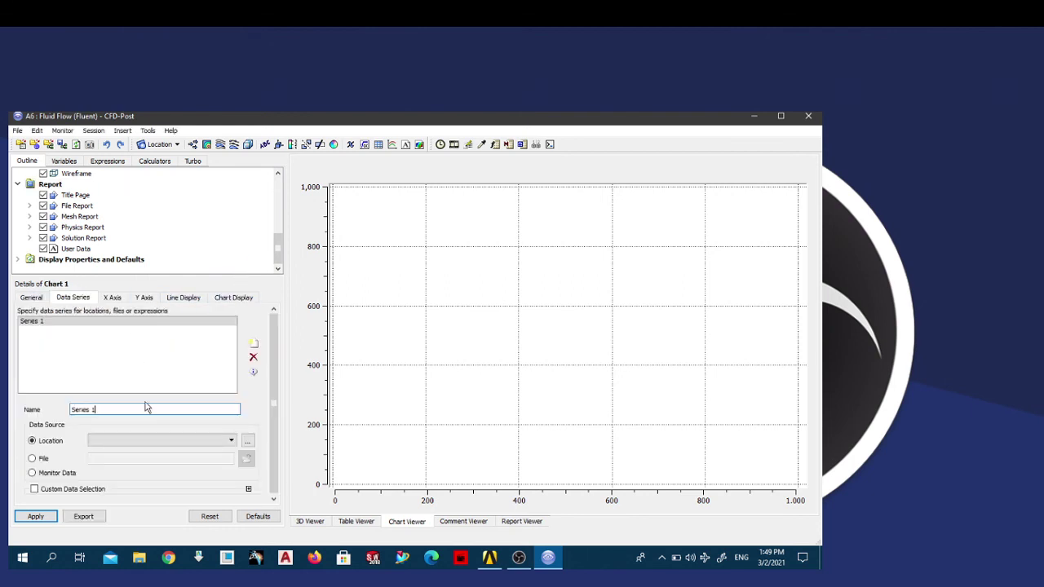
left_click(231, 441)
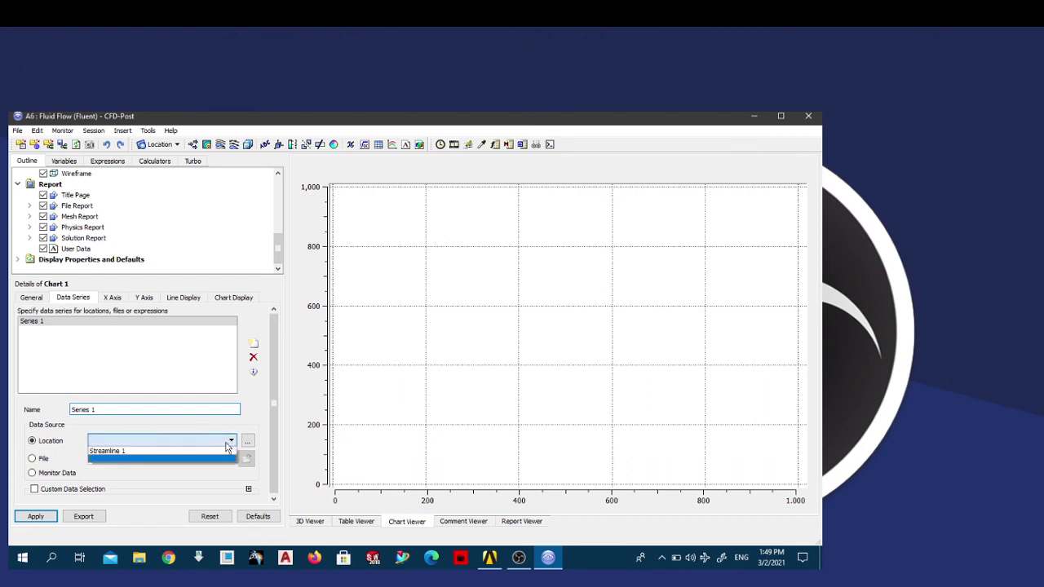
left_click(114, 449)
left_click(38, 518)
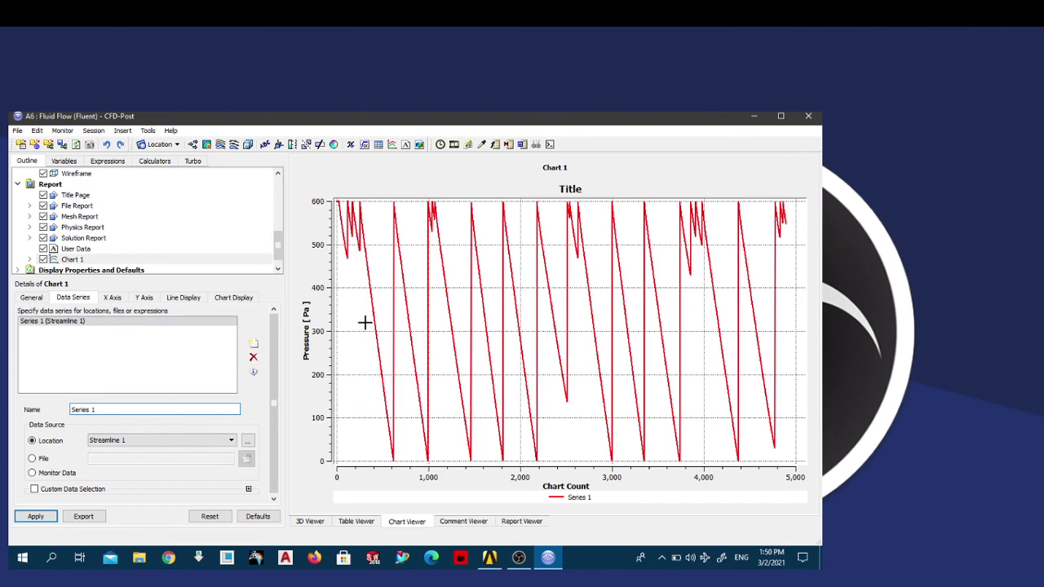
left_click(36, 517)
Step: Insert a second chart into the report, accepting the name Chart 2
left_click(279, 248)
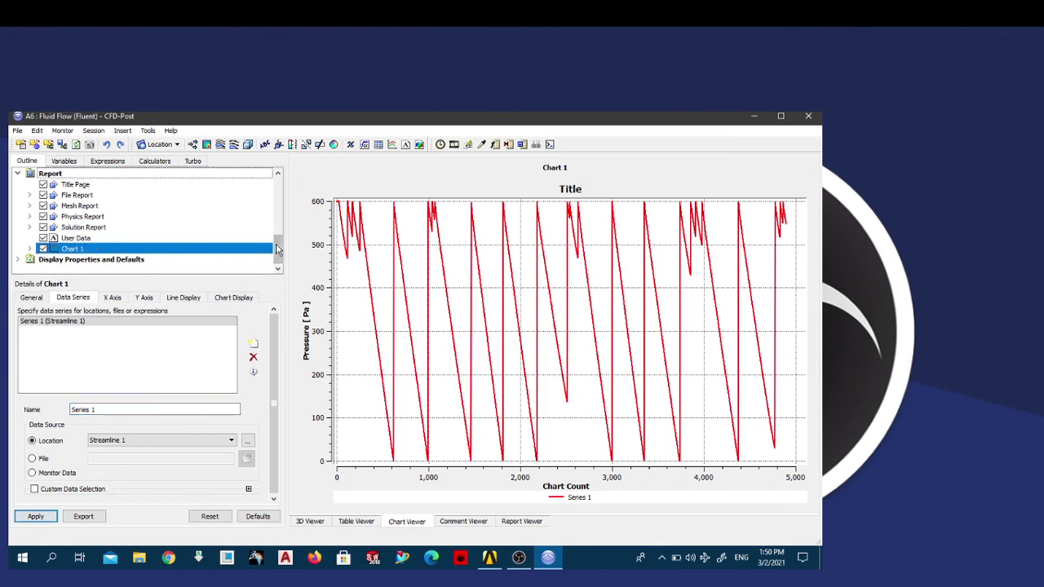
scroll(277, 249, "up", 1)
right_click(86, 197)
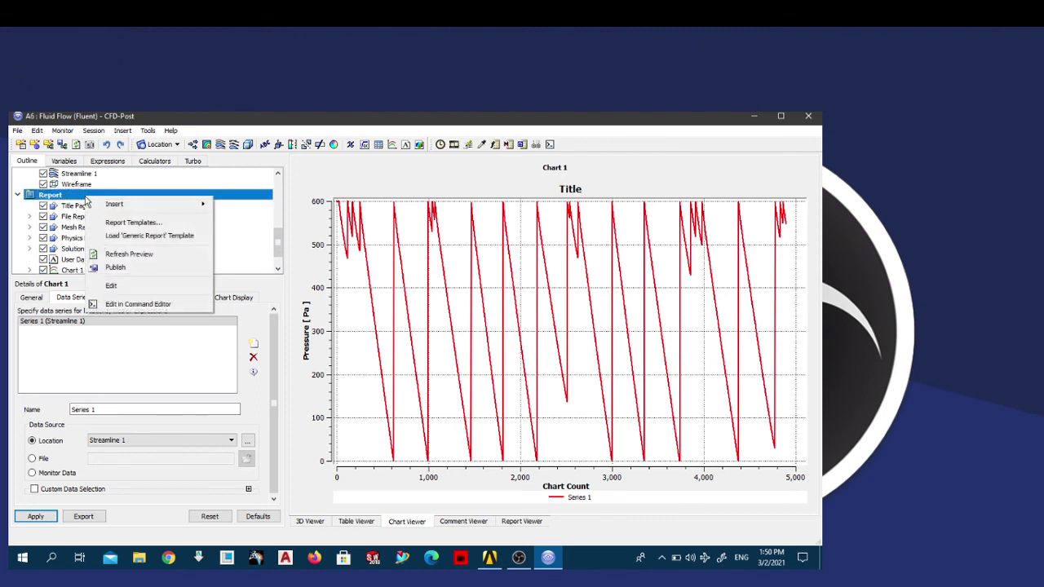
mouse_move(194, 214)
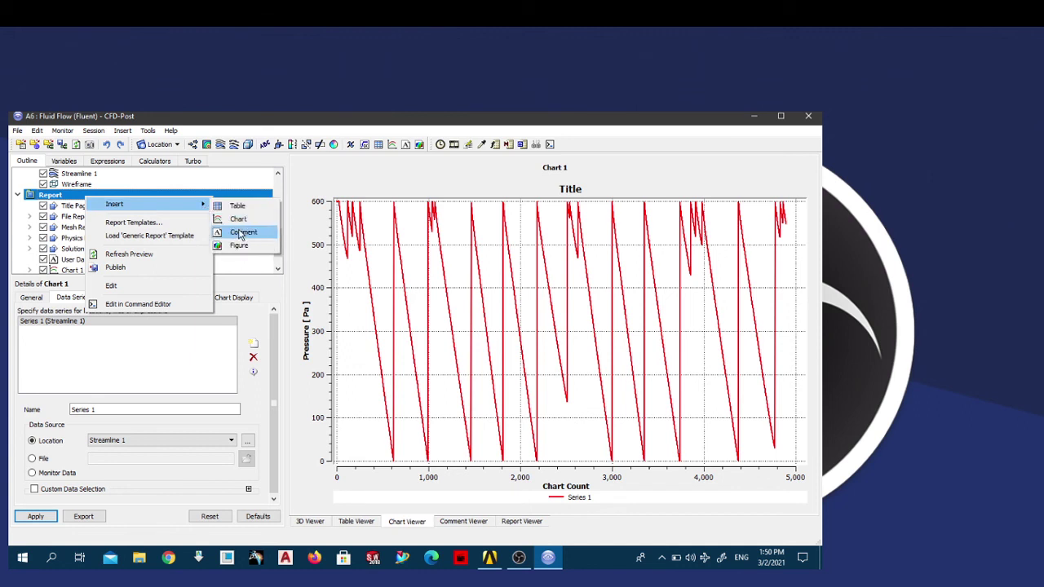
left_click(237, 220)
left_click(268, 270)
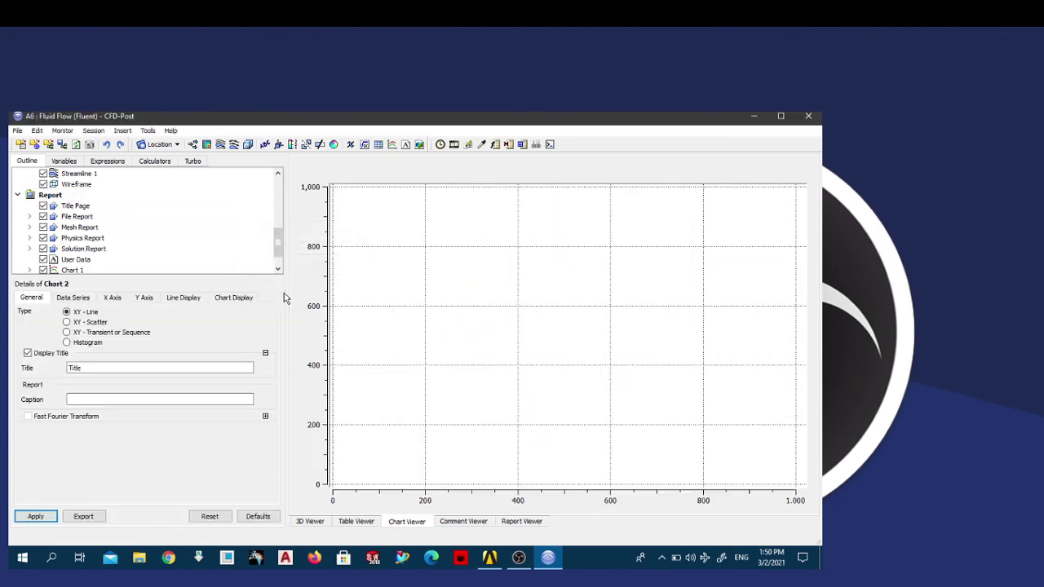
Step: Set Chart 2's X-axis variable to Temperature, apply it, and dismiss the missing-data dialog
left_click(75, 298)
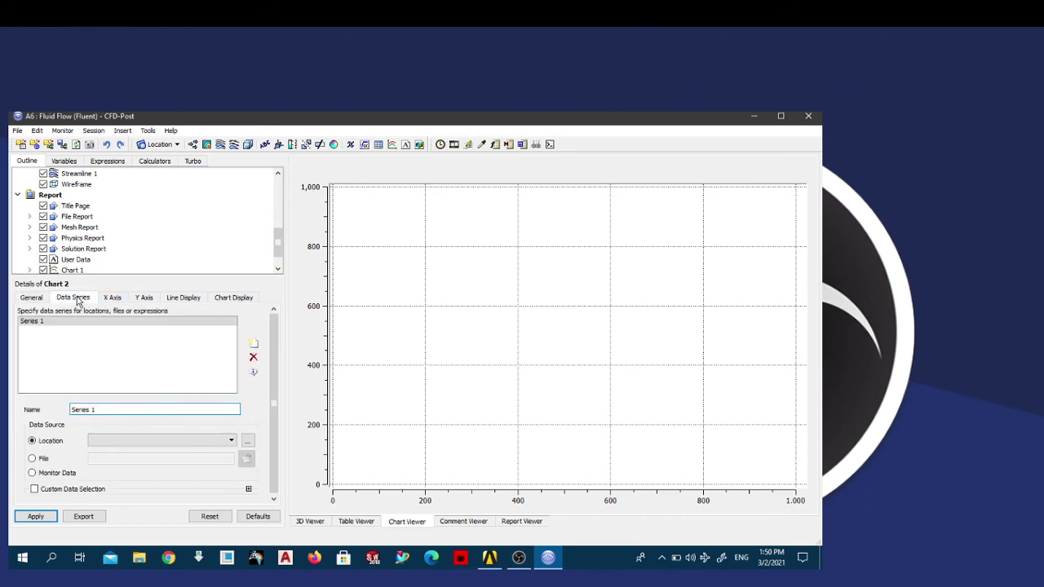
left_click(135, 300)
left_click(171, 300)
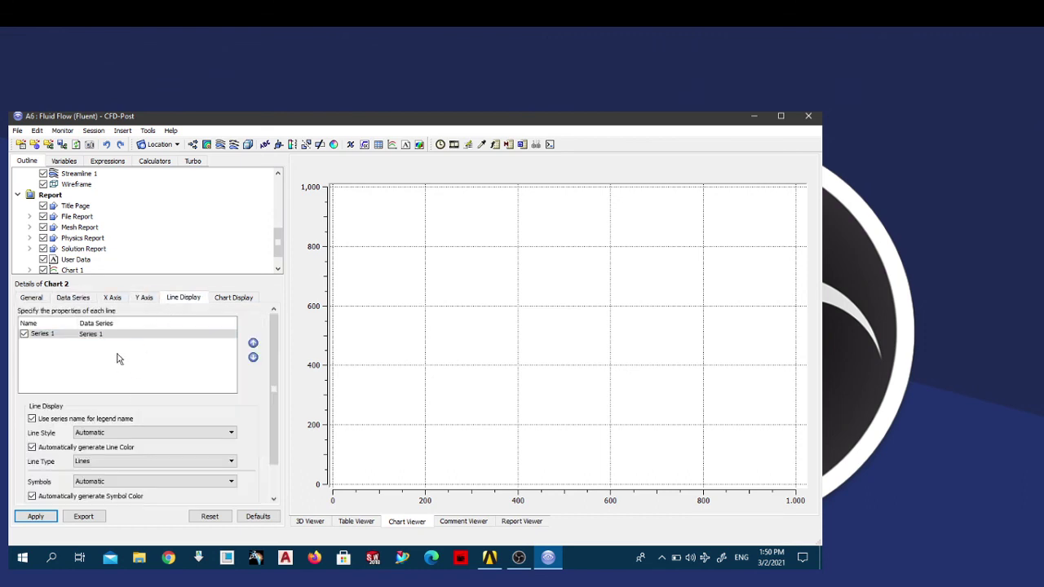
left_click(112, 298)
left_click(125, 326)
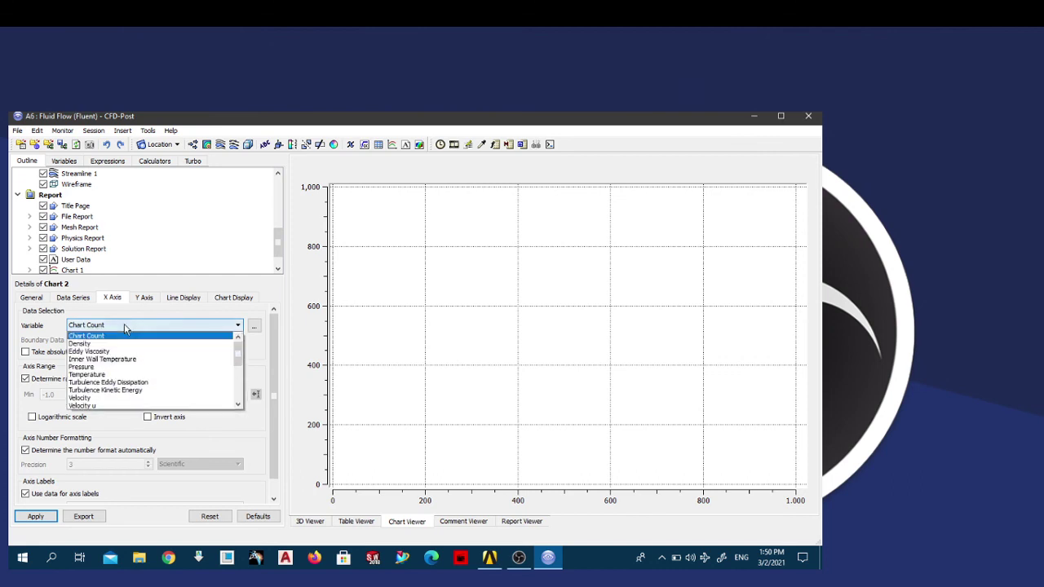
left_click(115, 374)
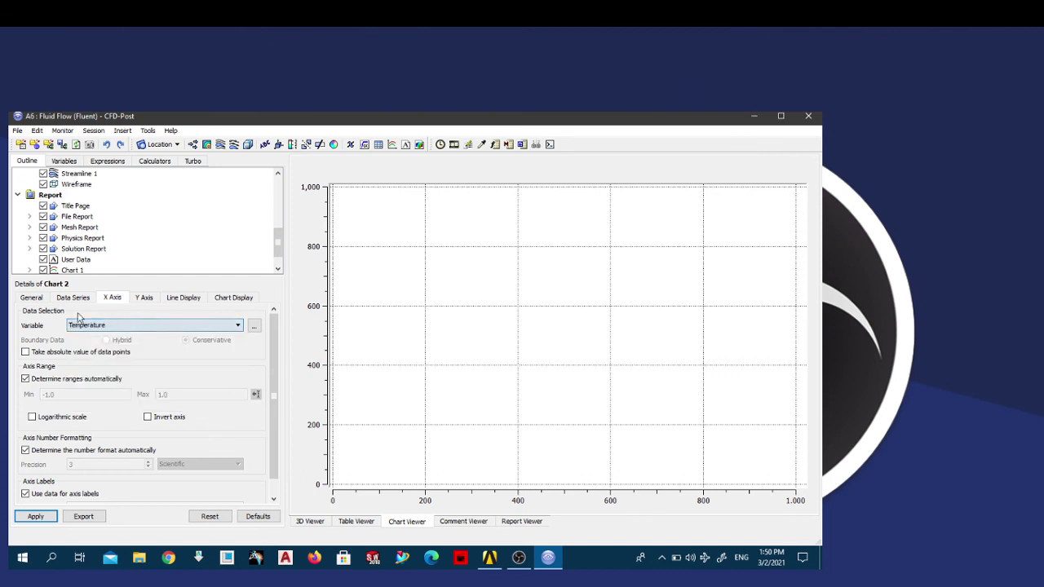
left_click(32, 520)
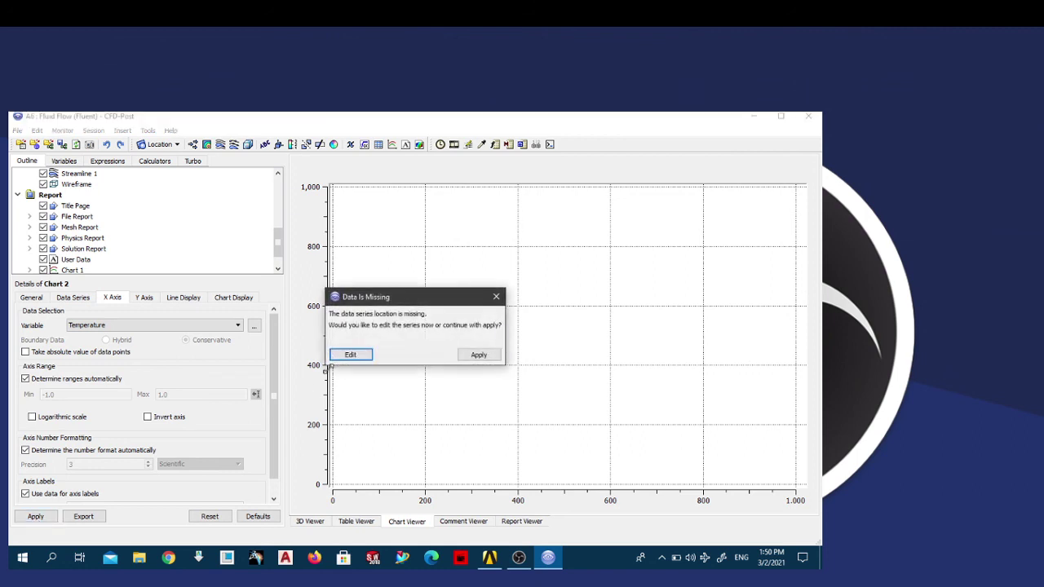
left_click(496, 297)
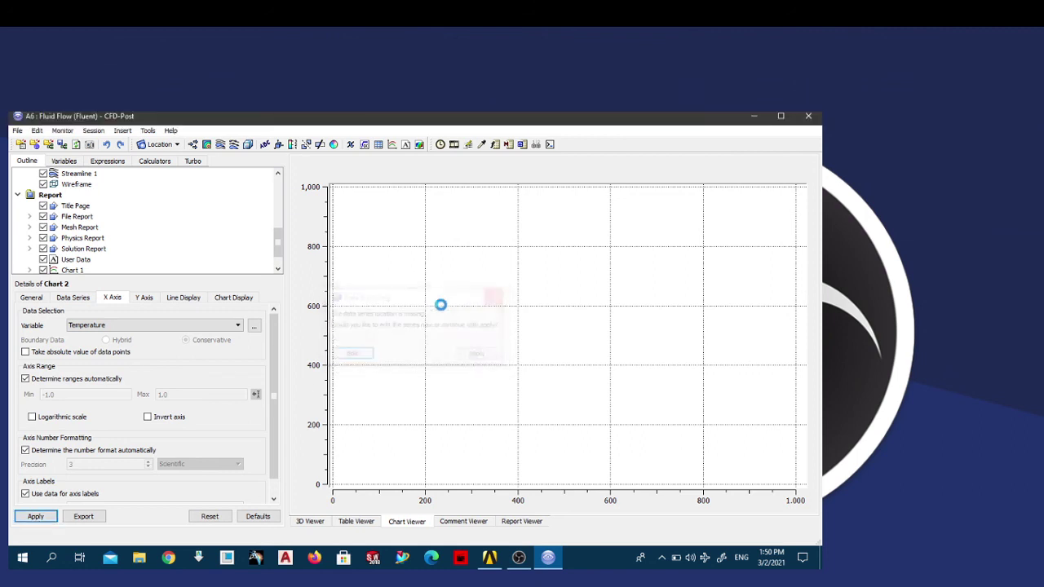
Step: Set the data source location of Chart 2's Series 1 to Streamline 1 and apply the chart
left_click(33, 298)
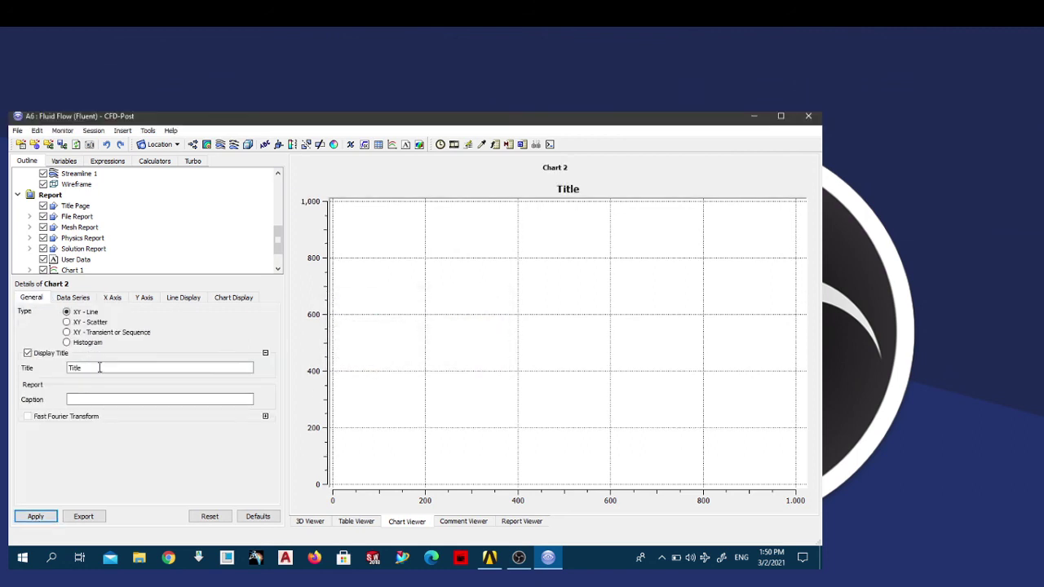
left_click(78, 299)
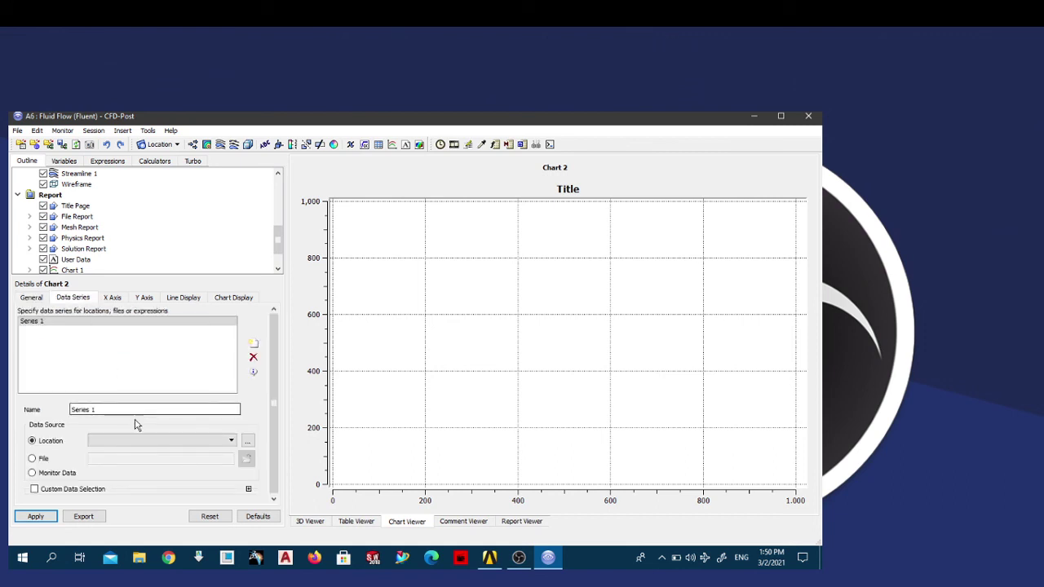
left_click(146, 440)
left_click(140, 450)
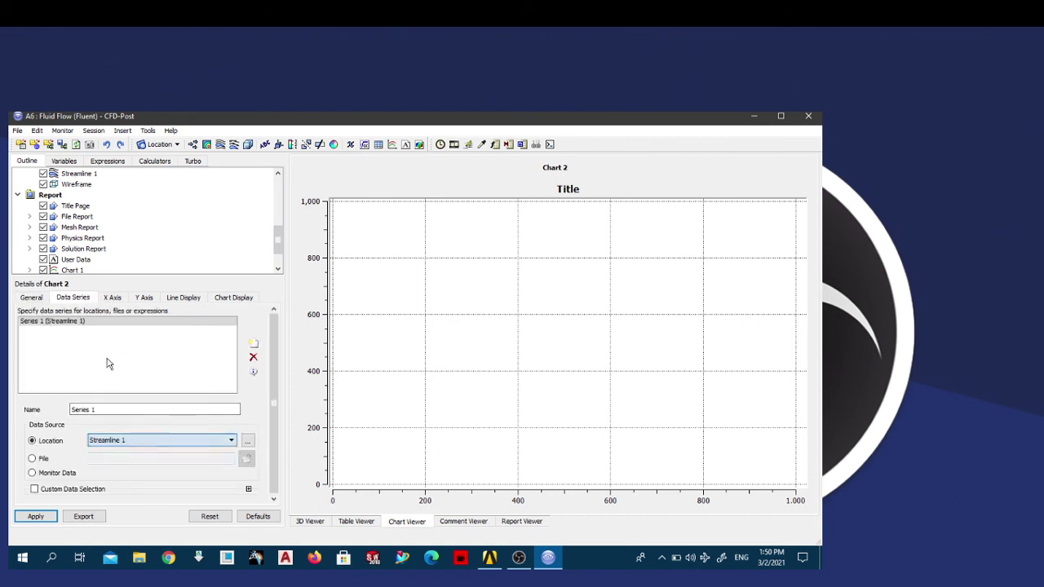
left_click(115, 299)
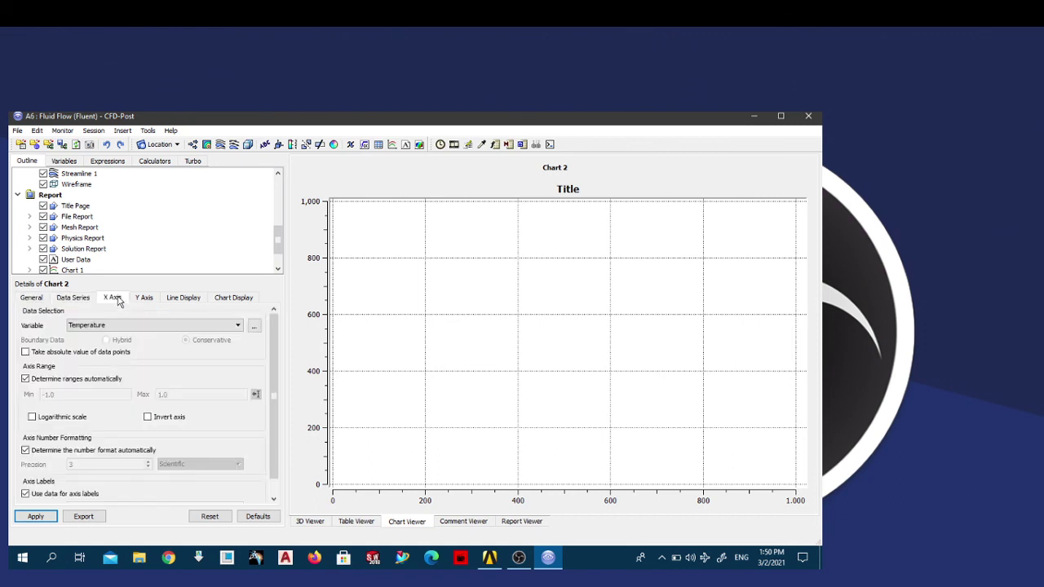
left_click(42, 516)
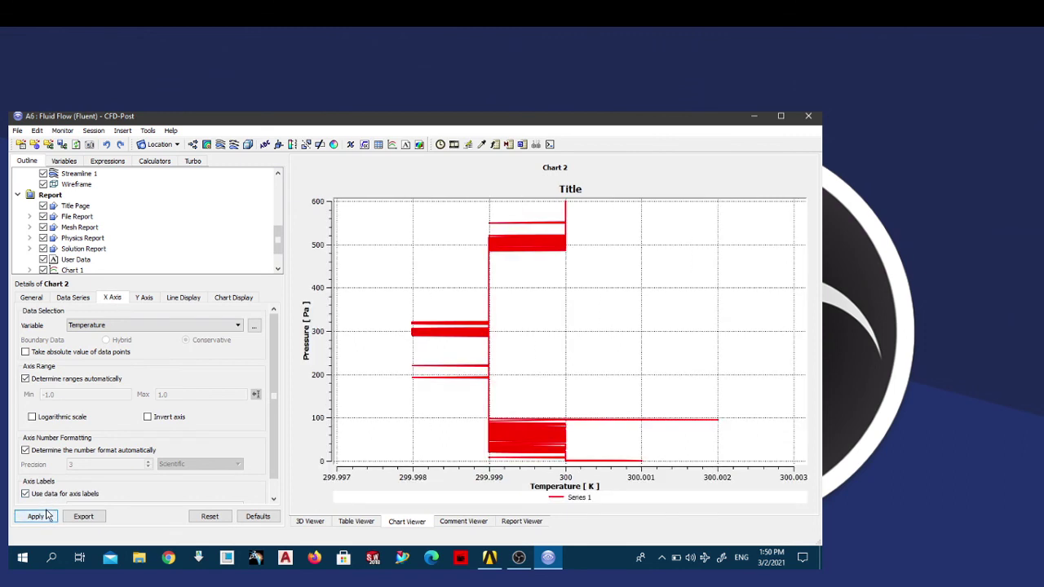
left_click(47, 515)
Step: Change Chart 2's X-axis variable to Density and apply the chart
left_click(155, 326)
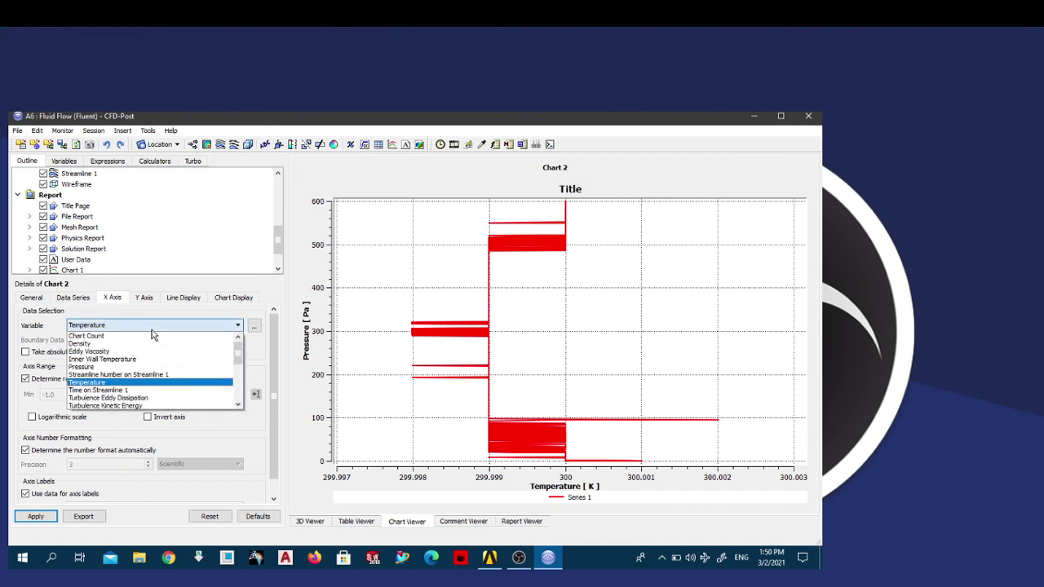
left_click(135, 346)
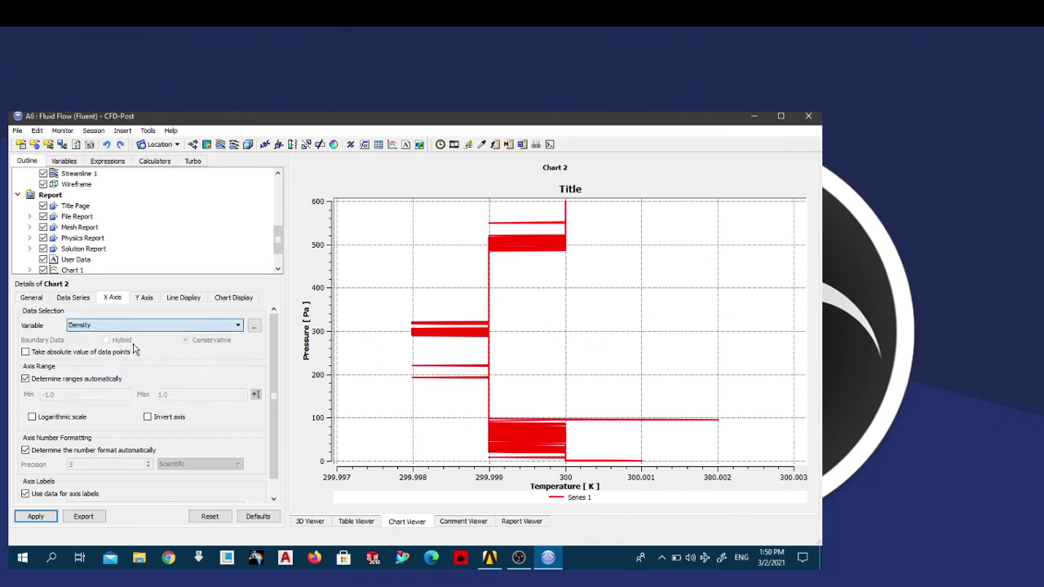
left_click(41, 515)
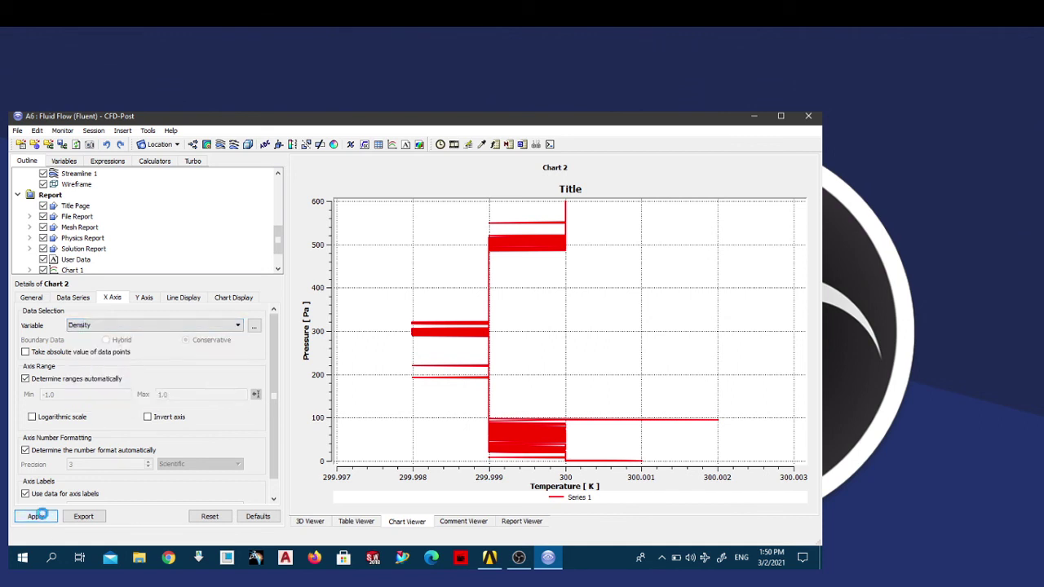
Step: Change Chart 2's X-axis variable to Streamline Number on Streamline 1 and apply the chart
left_click(155, 325)
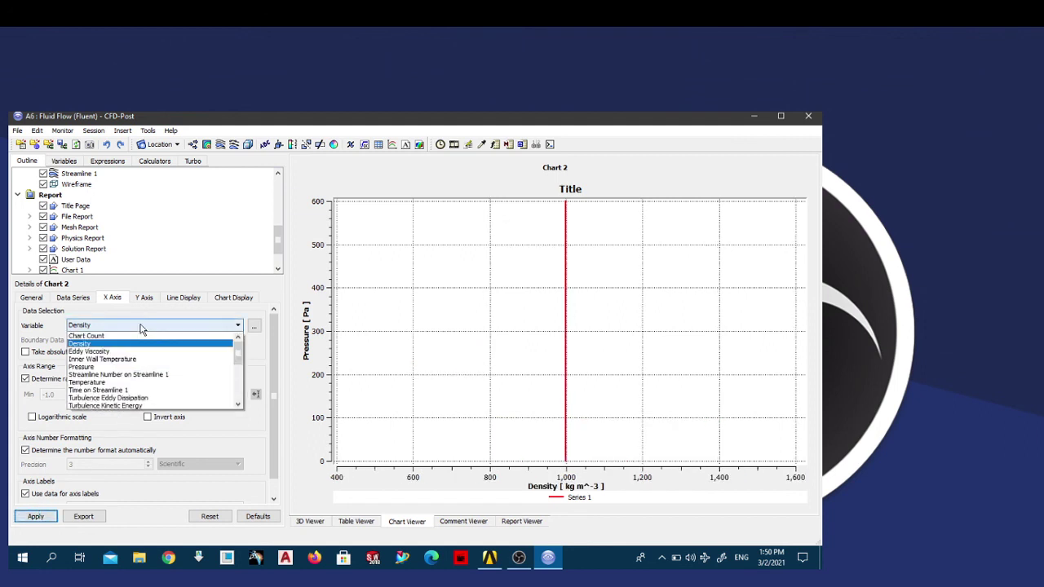
left_click(136, 376)
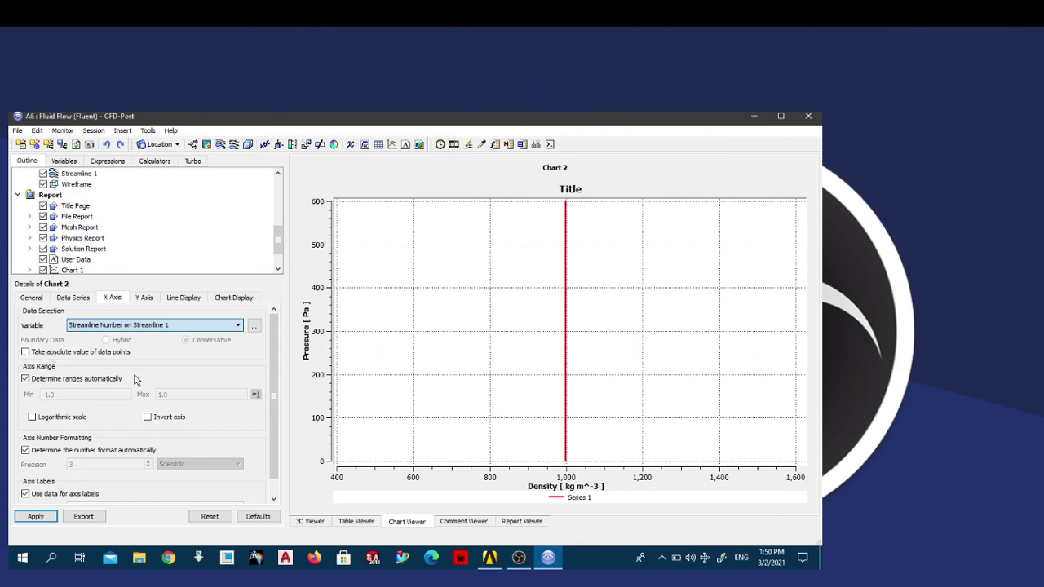
left_click(41, 513)
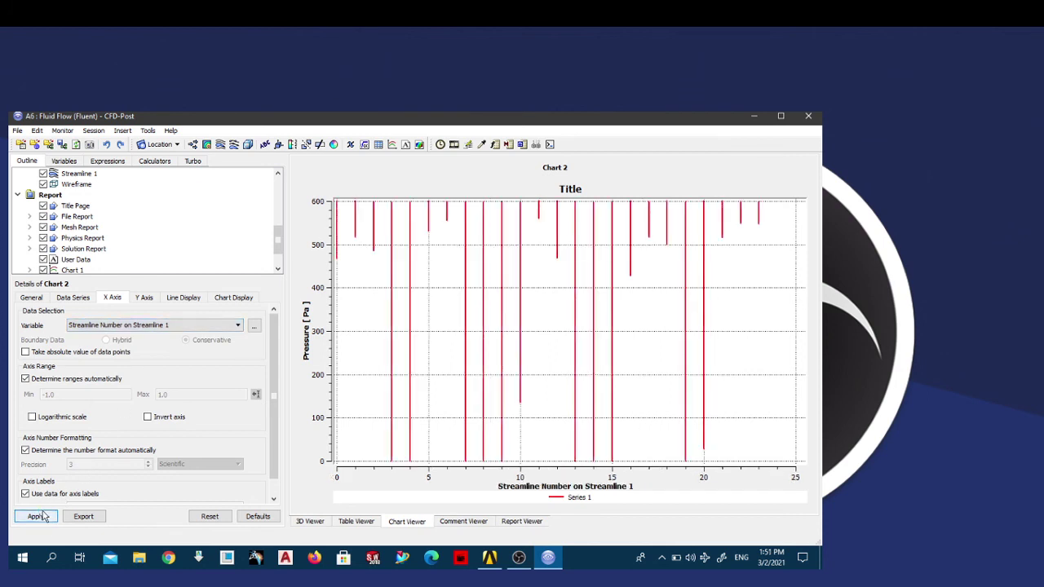
Step: Change Chart 2's X-axis variable to Turbulence Kinetic Energy and apply the chart
left_click(114, 325)
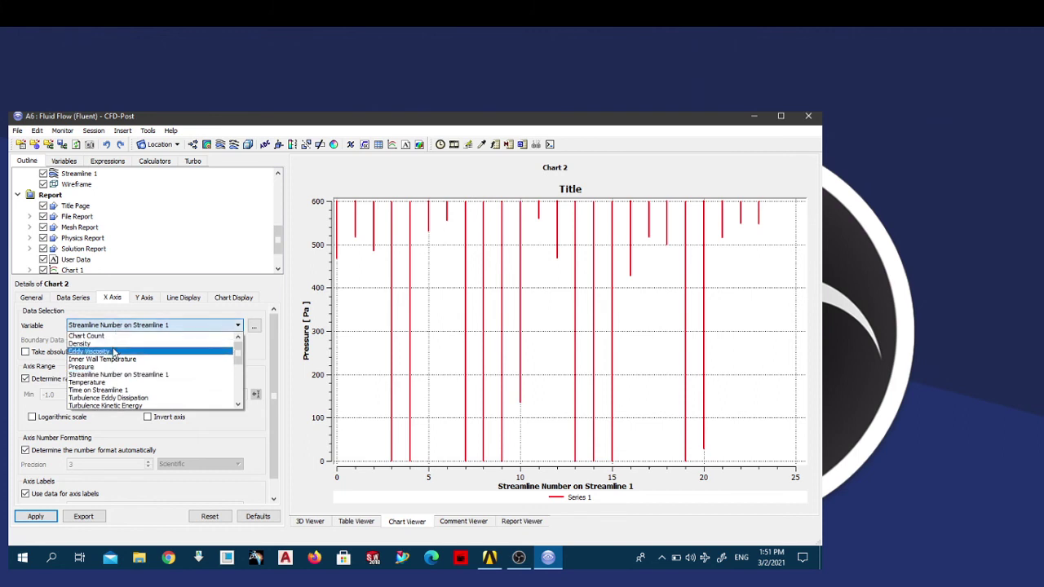
left_click(120, 406)
left_click(27, 516)
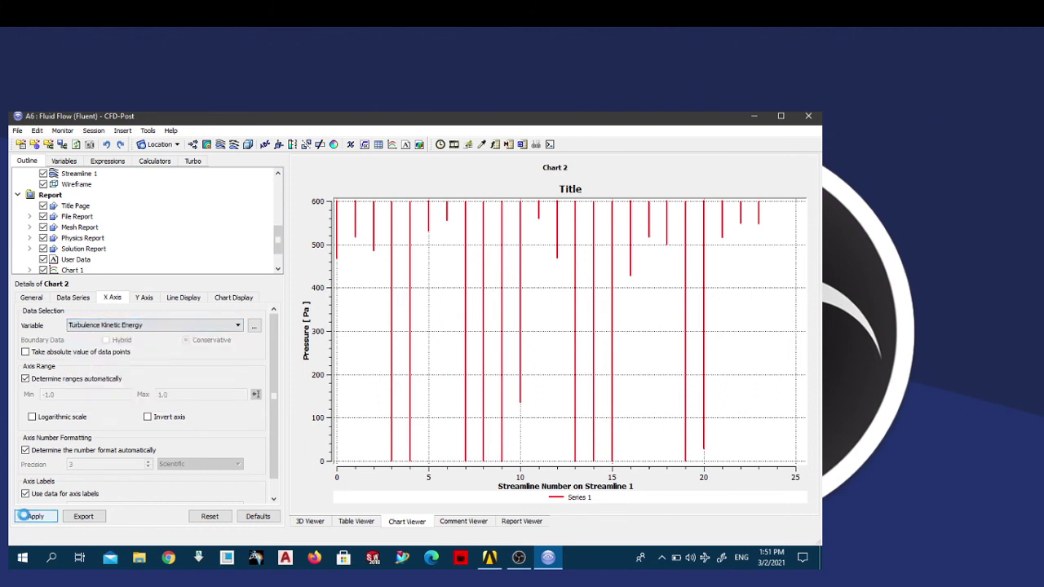
Step: Change Chart 2's X-axis variable to Inner Wall Temperature and apply the chart
left_click(118, 325)
left_click(118, 359)
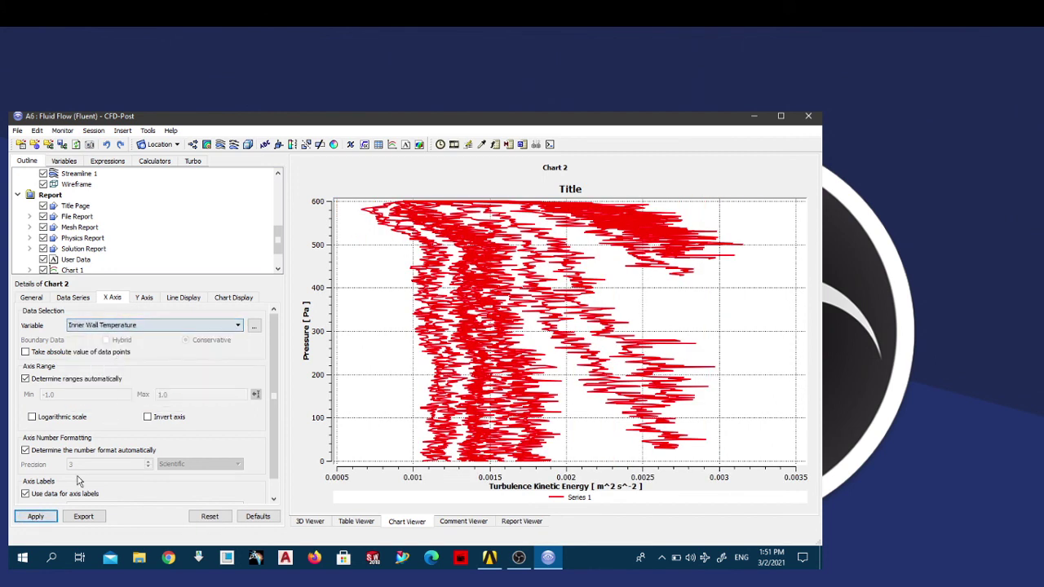
left_click(49, 516)
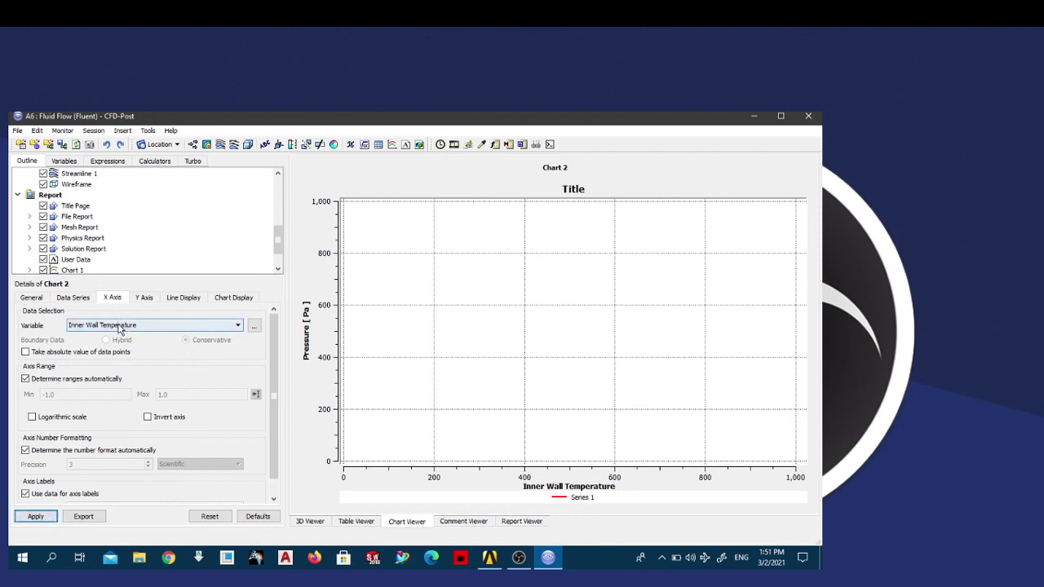
Step: Change Chart 2's X-axis variable to Pressure and apply the chart
left_click(120, 327)
left_click(119, 368)
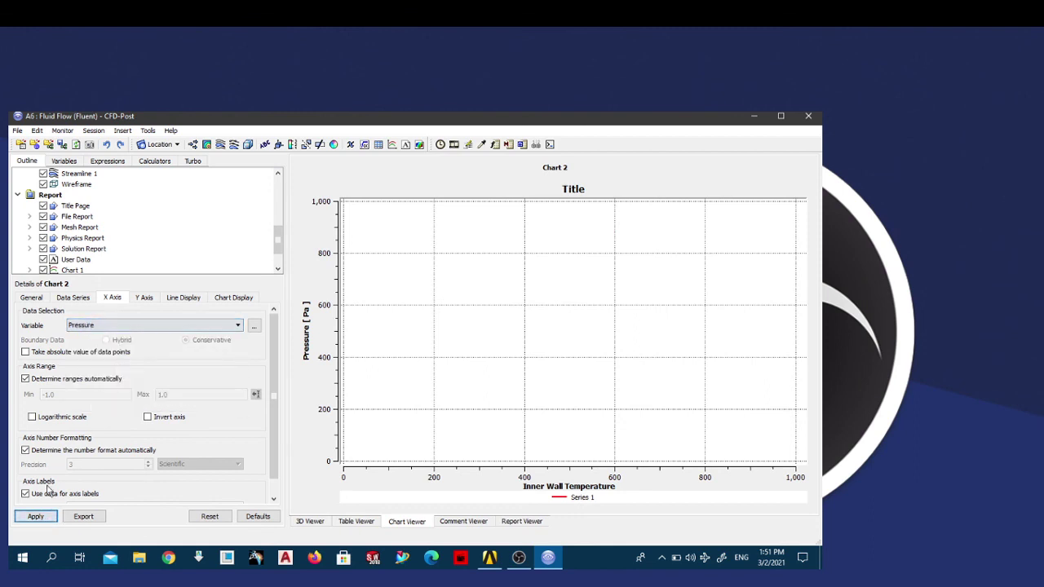
left_click(40, 517)
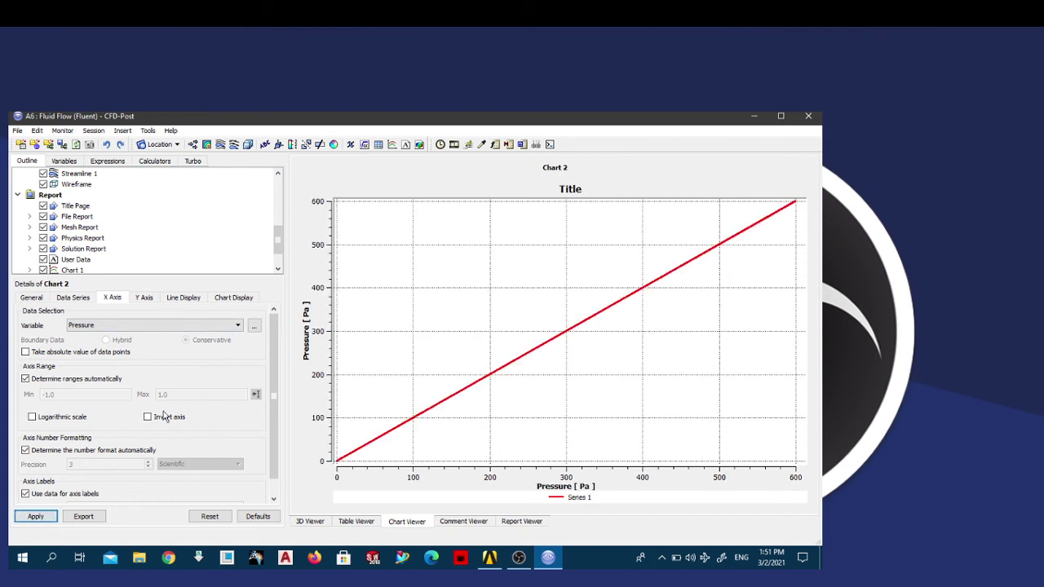
Step: Insert a figure into the report with copies of the shown objects, accepting the name Figure 1
left_click(278, 253)
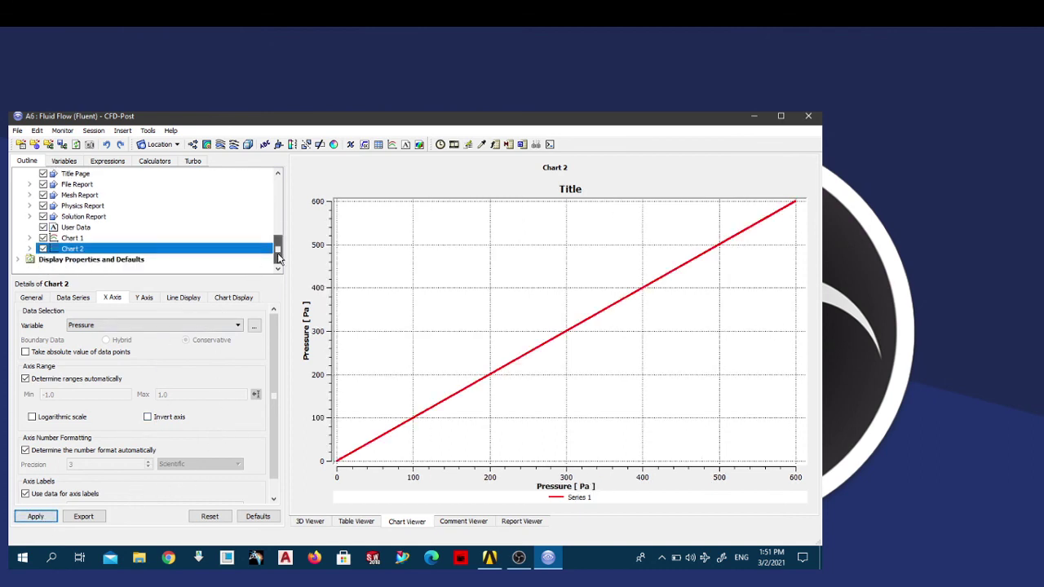
scroll(278, 258, "up", 2)
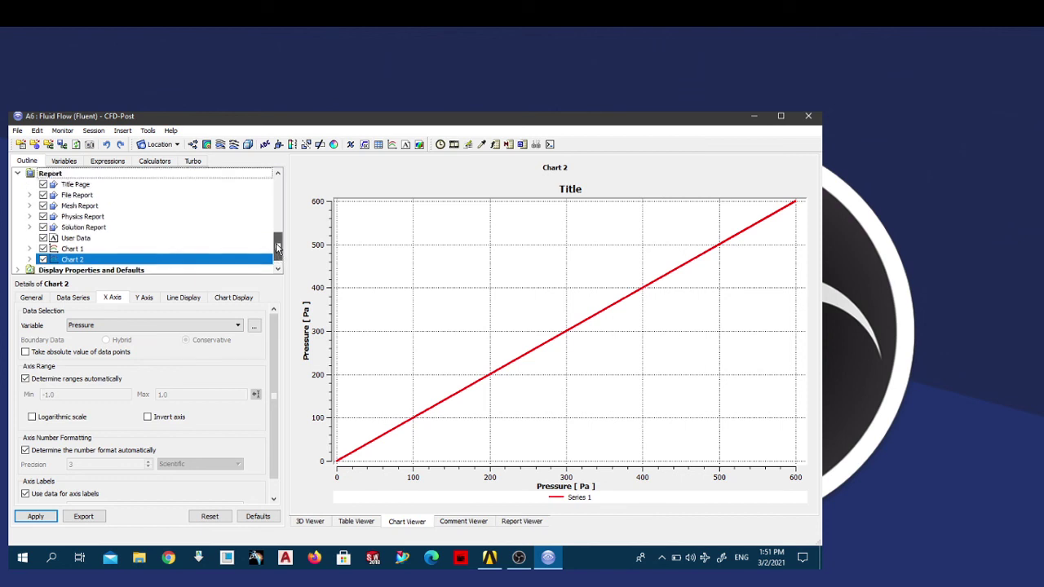
right_click(92, 188)
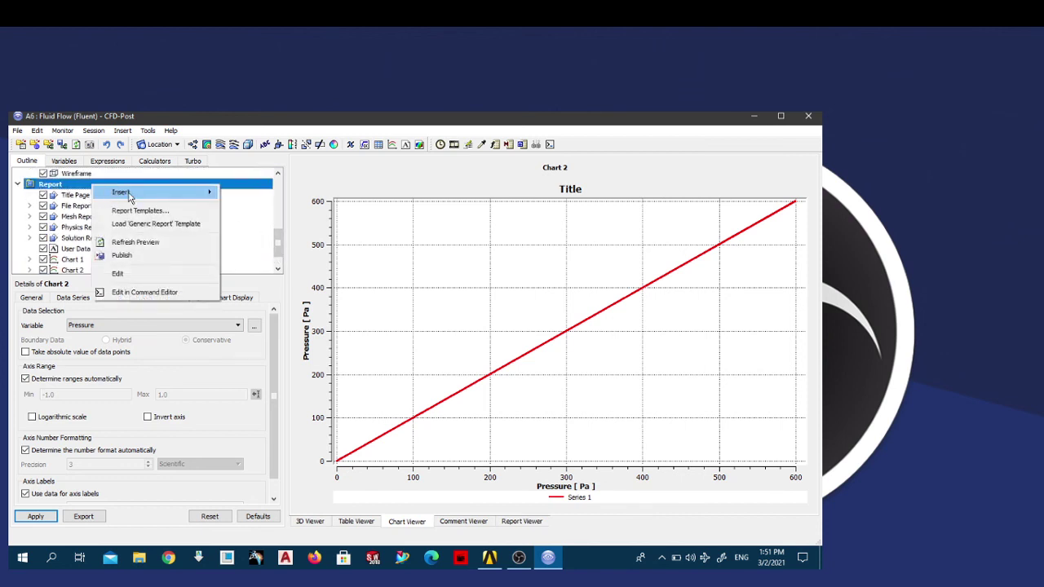
mouse_move(185, 196)
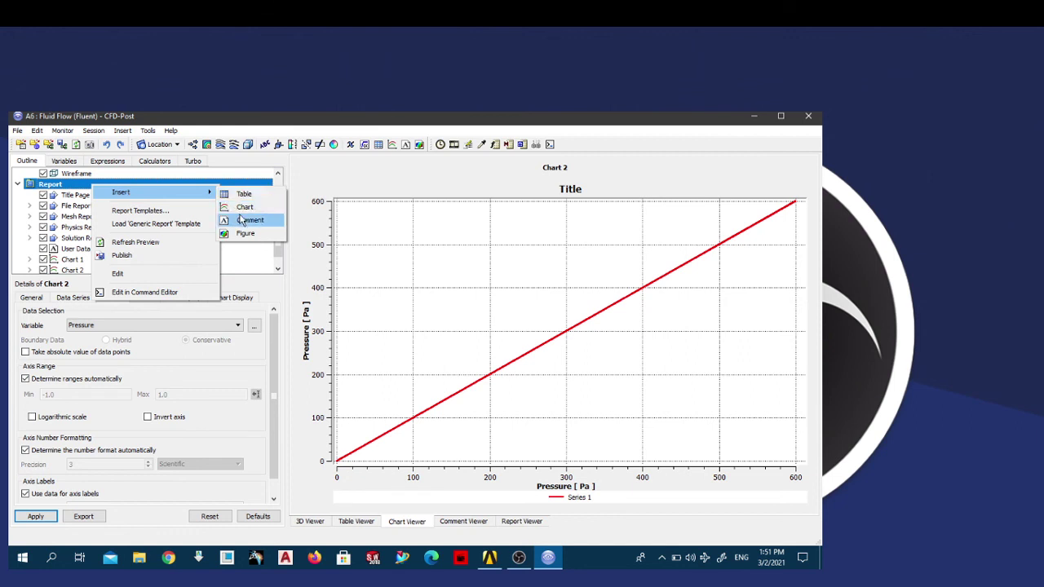
left_click(244, 234)
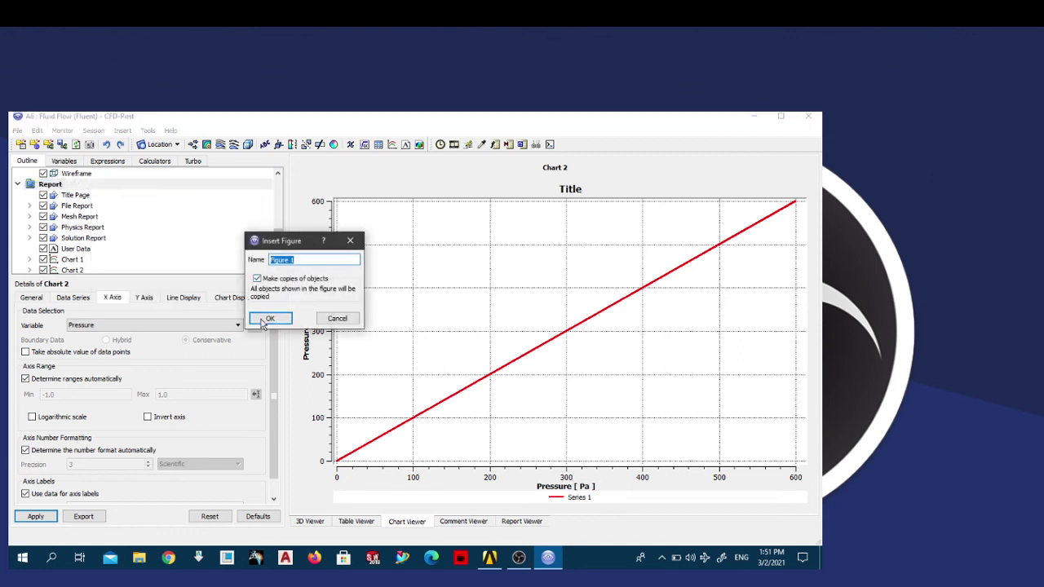
left_click(266, 318)
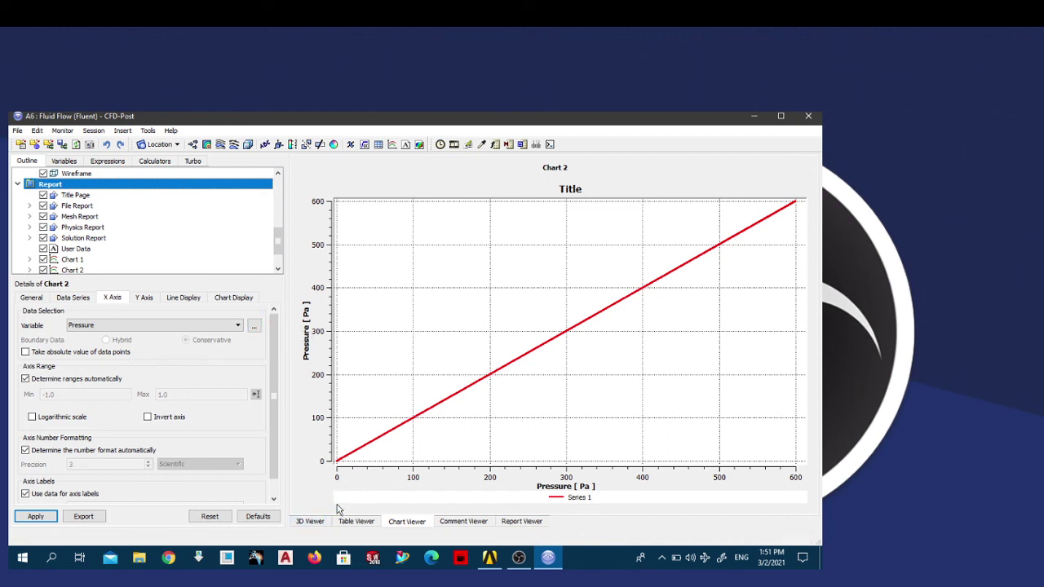
Step: Examine the velocity streamlines in the collector tube in 3D from several angles, including end-on along the Z axis
left_click(310, 522)
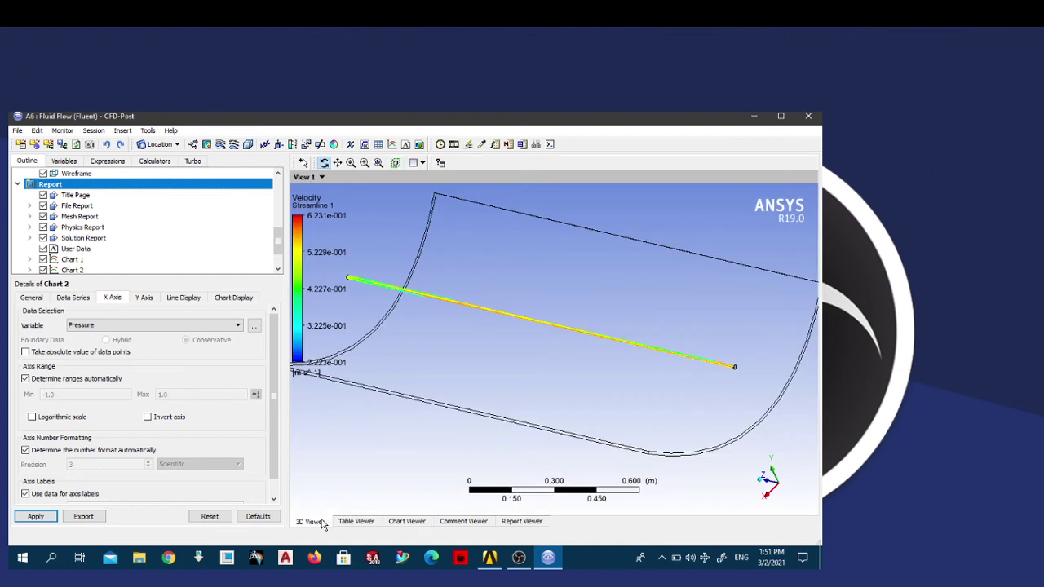
left_click_drag(383, 426, 454, 296)
left_click(275, 244)
left_click_drag(276, 244, 277, 219)
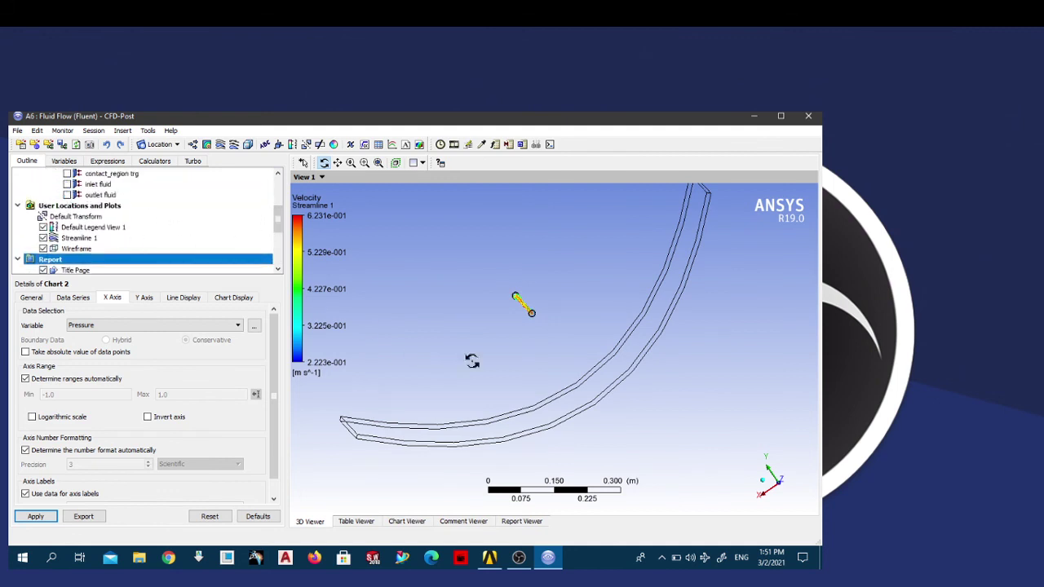
left_click_drag(545, 336, 455, 282)
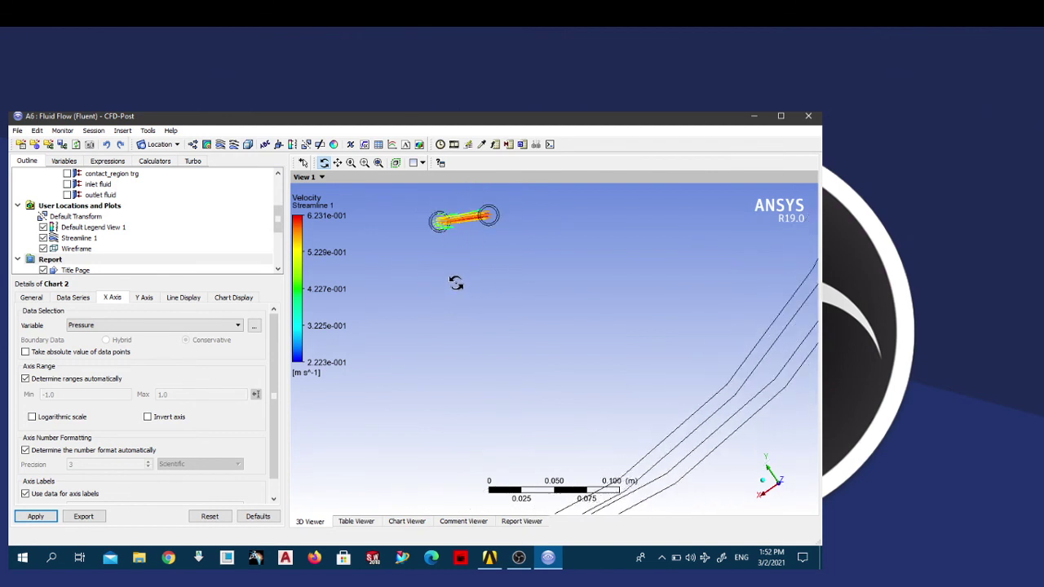
left_click(768, 485)
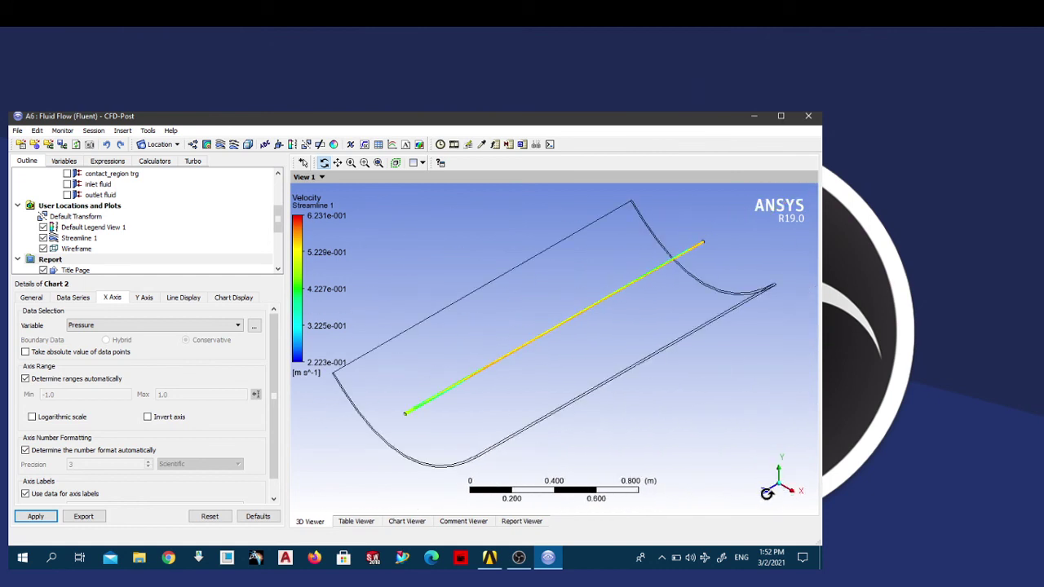
left_click(778, 487)
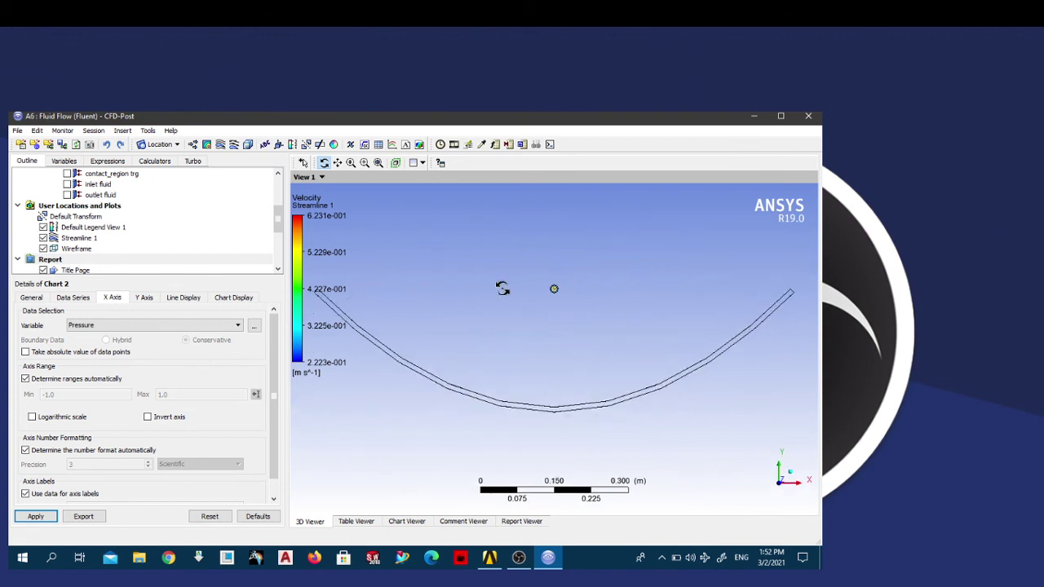
scroll(557, 270, "up", 5)
scroll(561, 275, "up", 6)
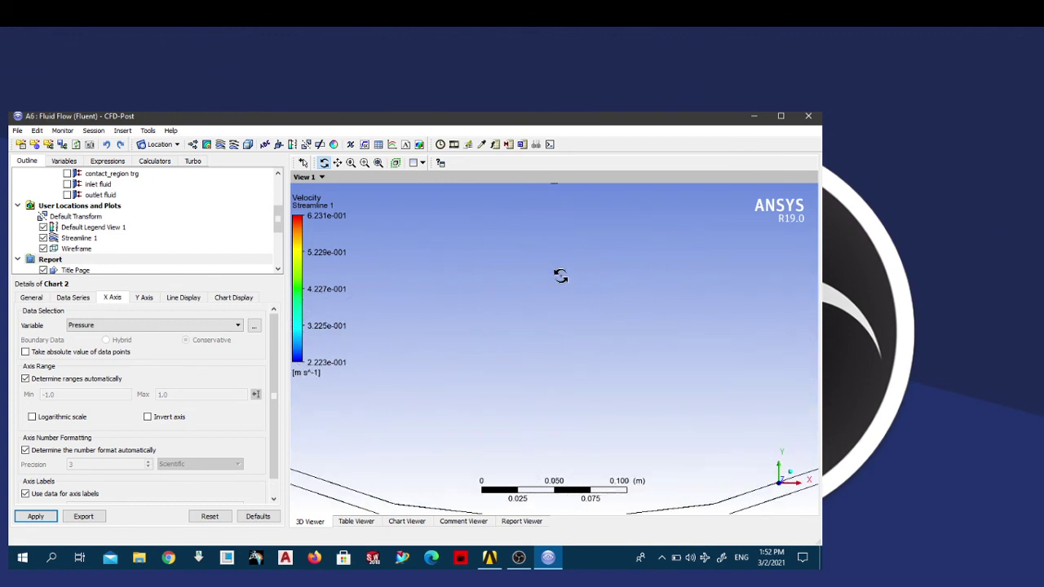
scroll(556, 337, "down", 6)
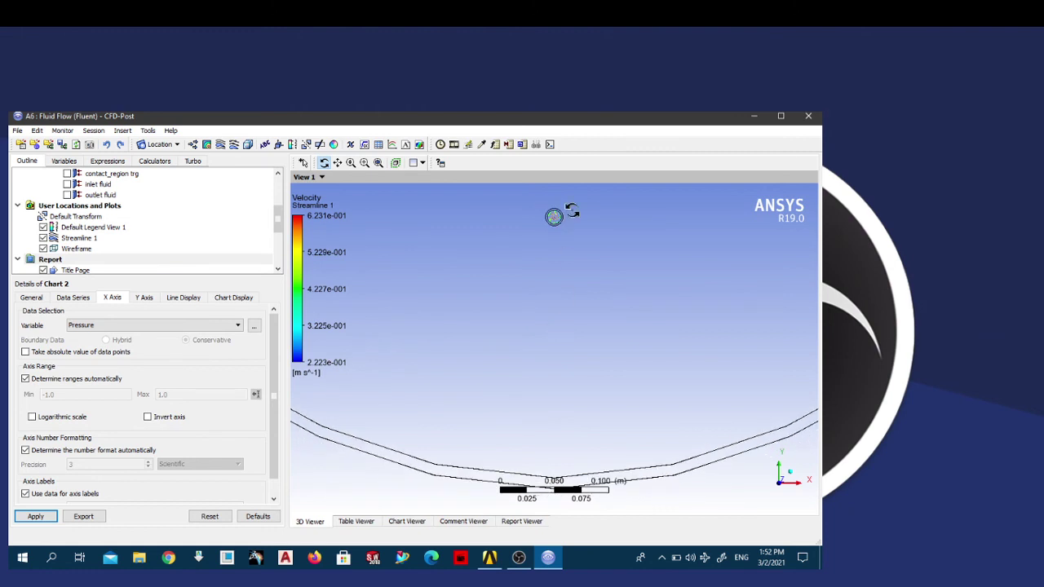
scroll(561, 229, "up", 1)
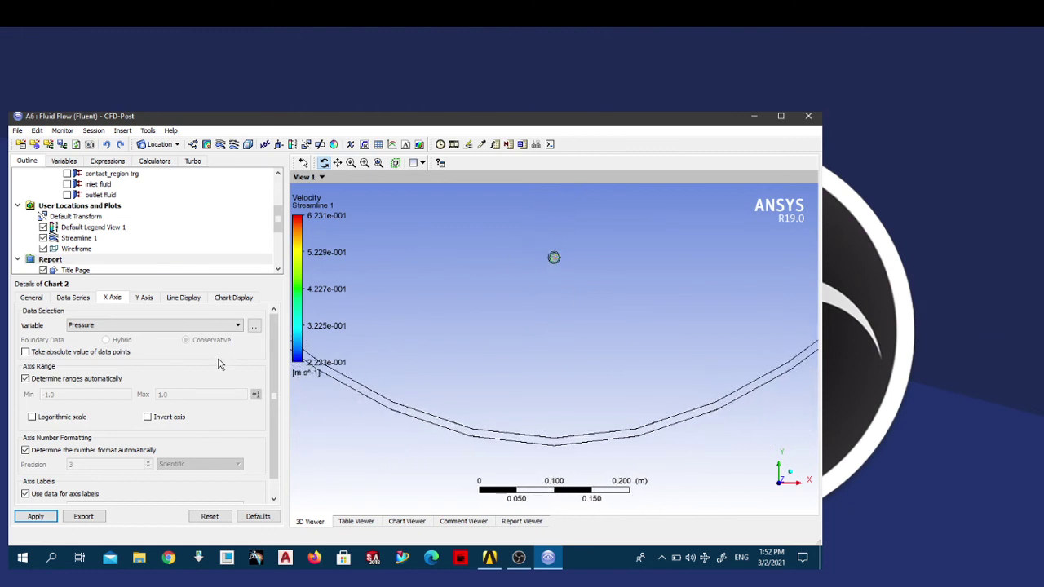
left_click(41, 517)
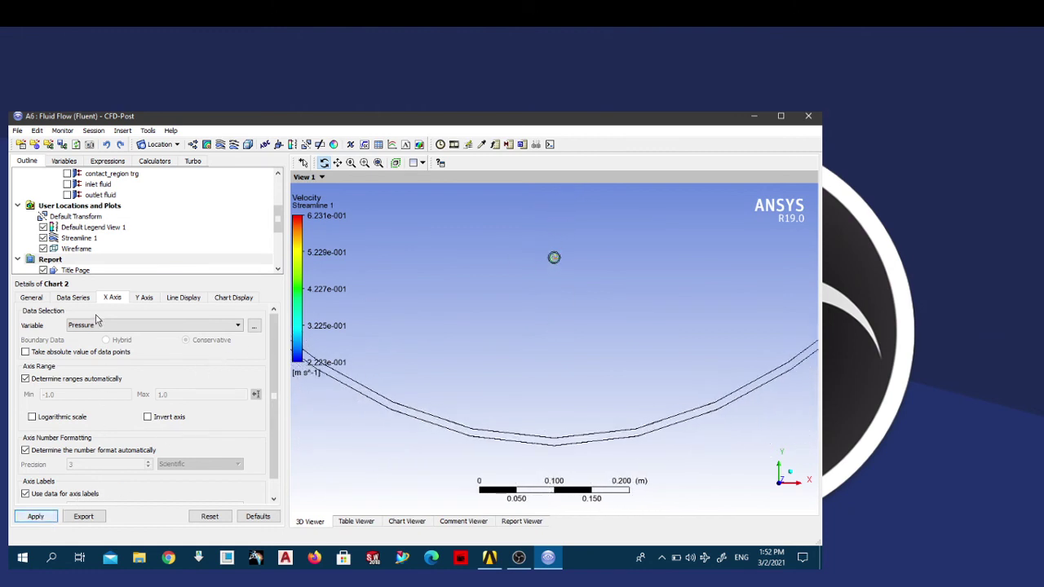
Step: Review the generated report, checking its contents, physics tables, charts and Figure 1
scroll(276, 234, "down", 4)
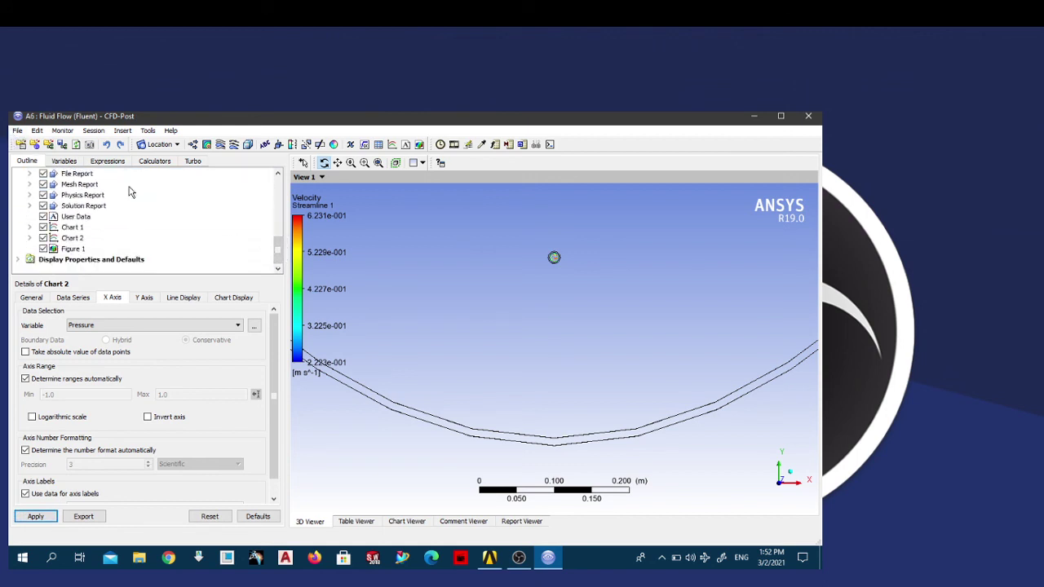
left_click(522, 522)
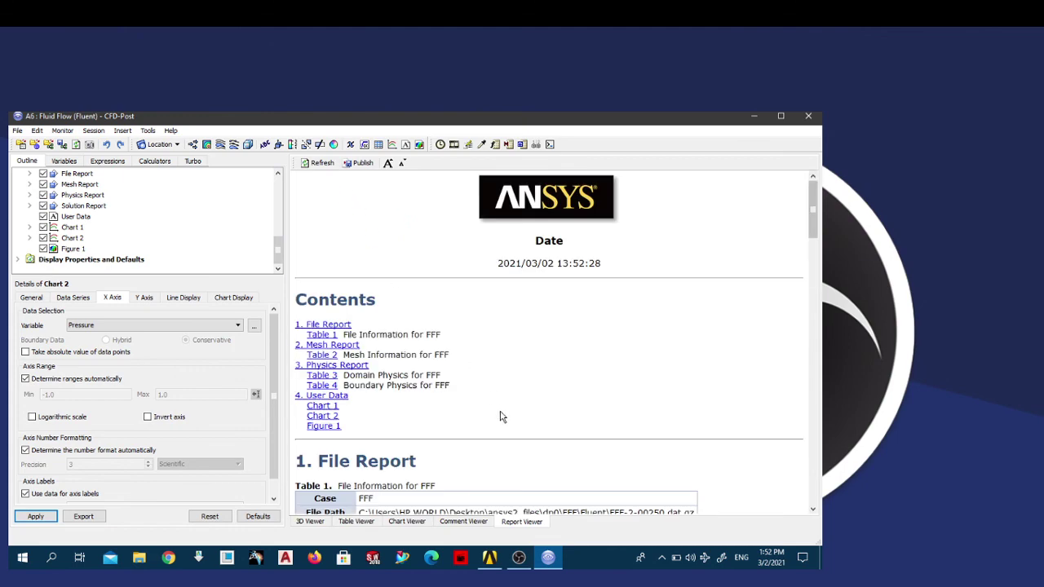
scroll(500, 417, "down", 20)
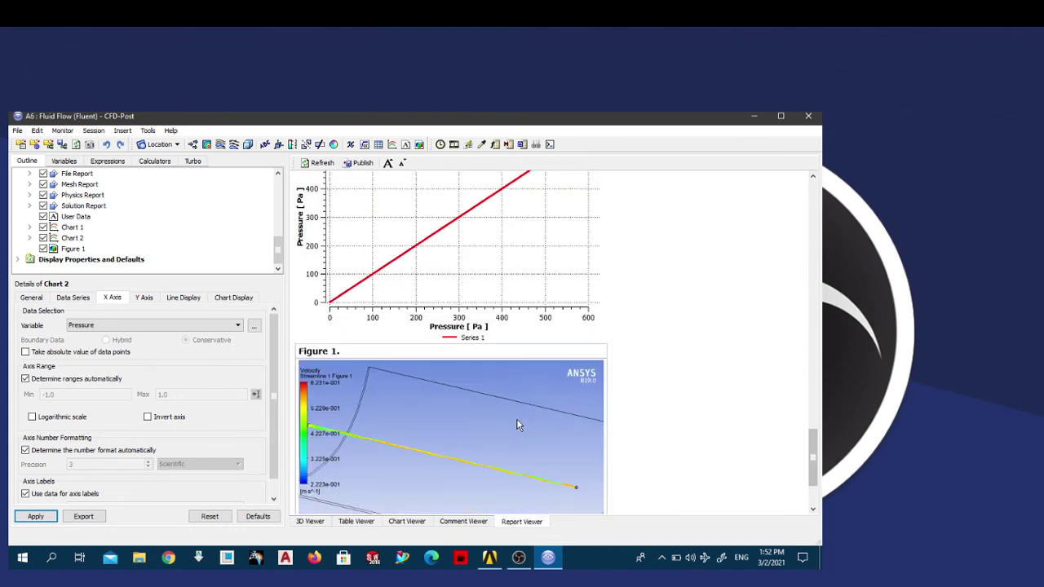
scroll(517, 424, "up", 15)
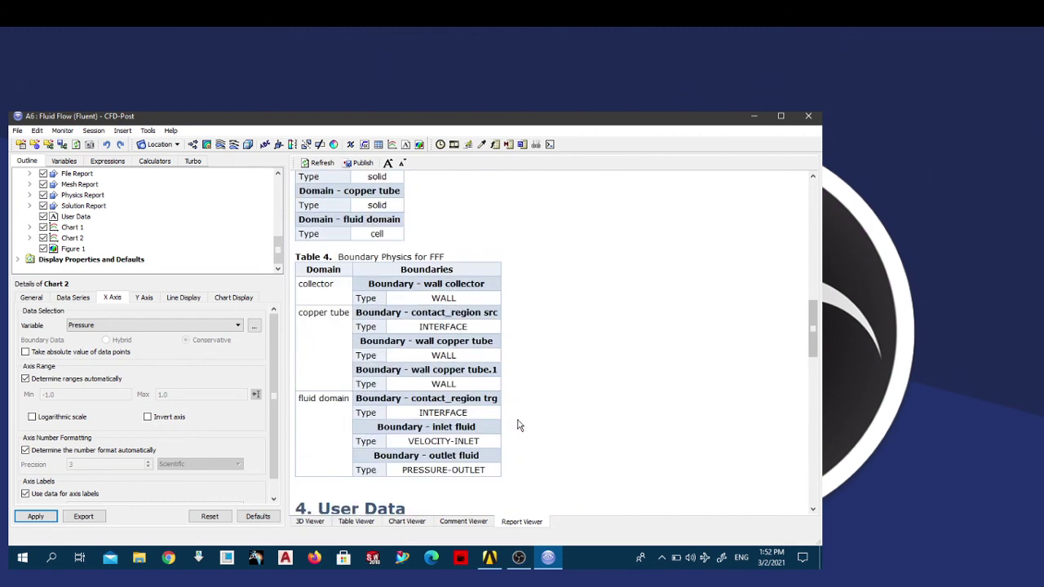
scroll(517, 424, "up", 10)
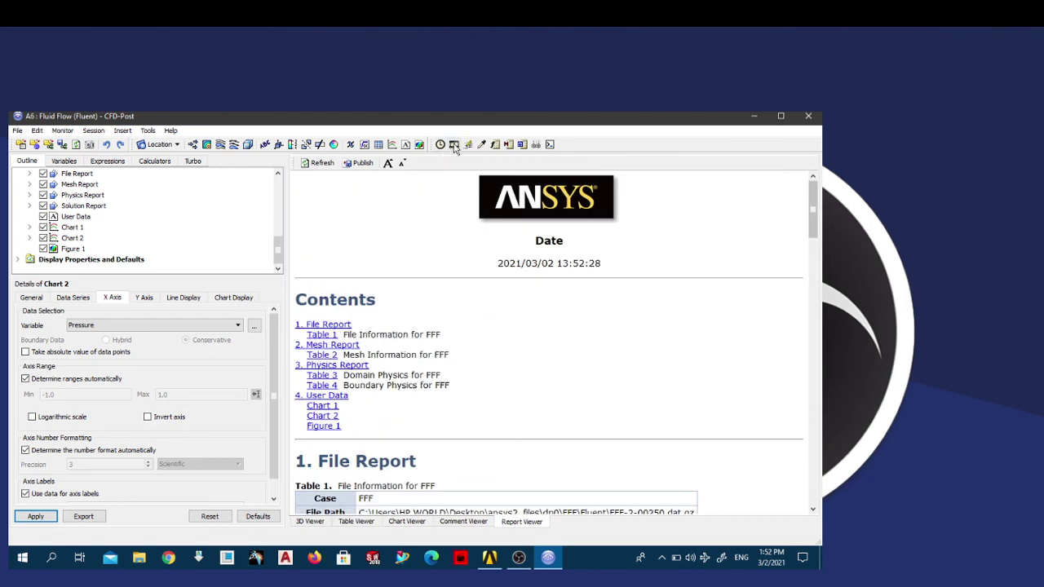
Step: Set the HTML report's publish file to Report.htm in a new folder named ansys created in Documents
left_click(365, 164)
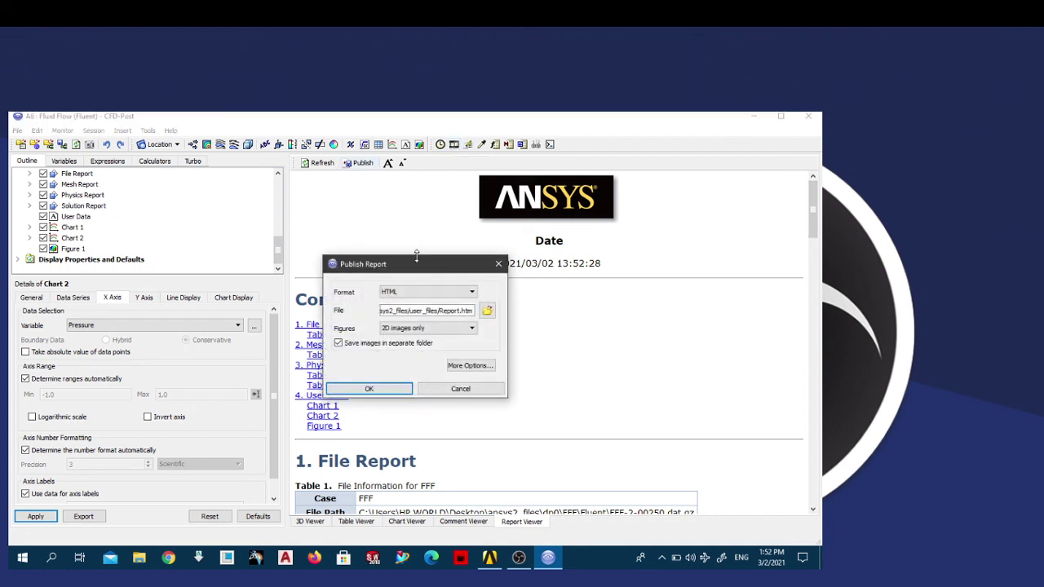
left_click(487, 313)
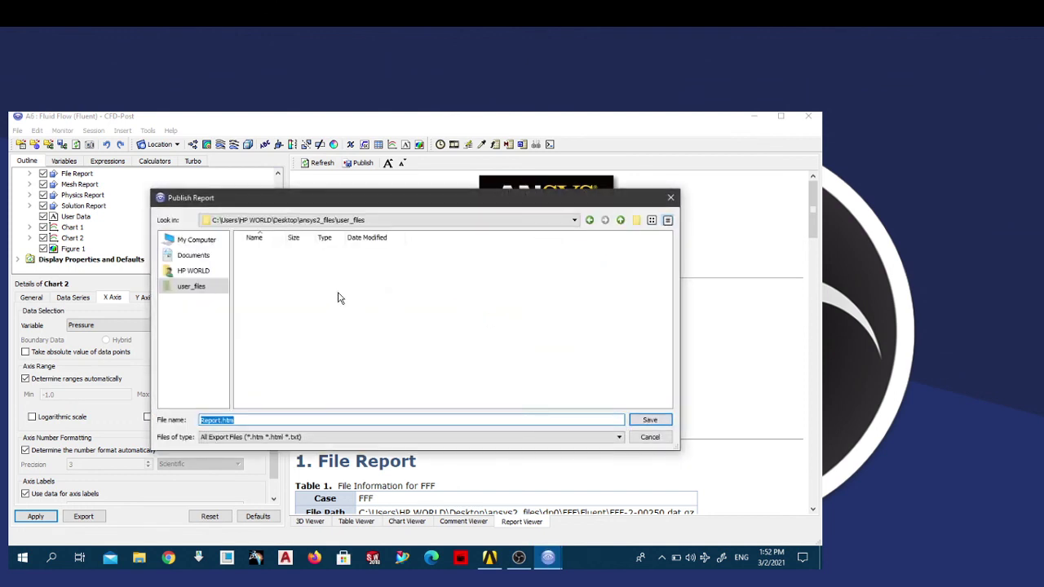
left_click(194, 256)
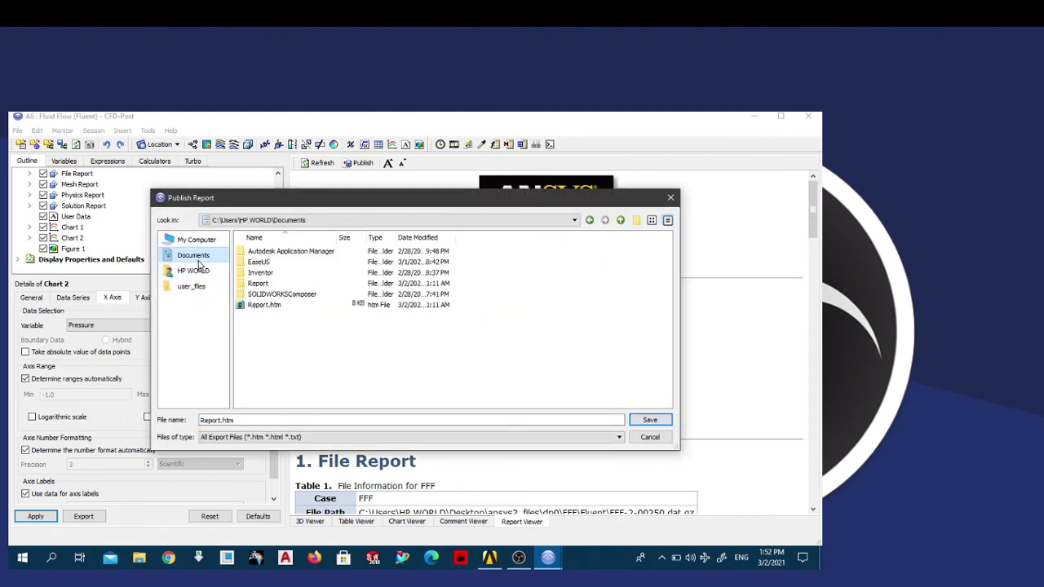
right_click(282, 337)
left_click(315, 357)
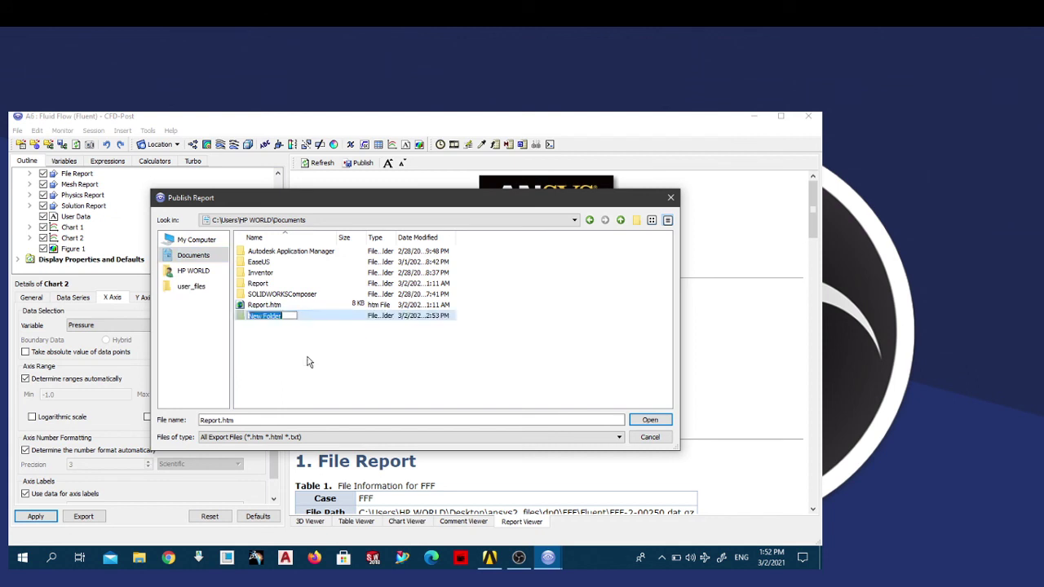
type("ansys")
key("Return")
double_click(274, 317)
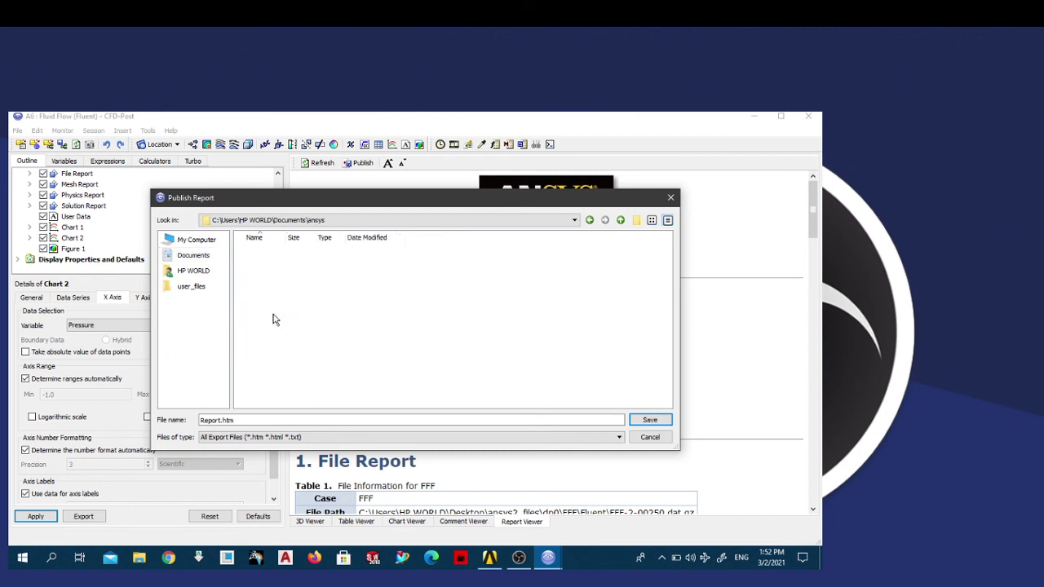
left_click(650, 421)
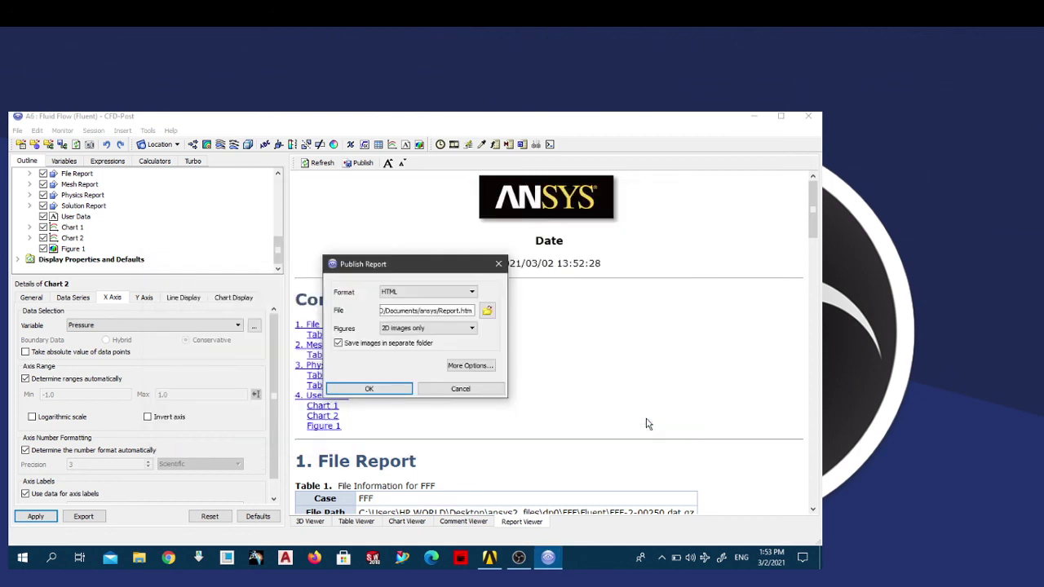
Step: Publish the HTML report with 2D images only and images saved in a separate folder, and close CFD-Post to return to Workbench
left_click(397, 390)
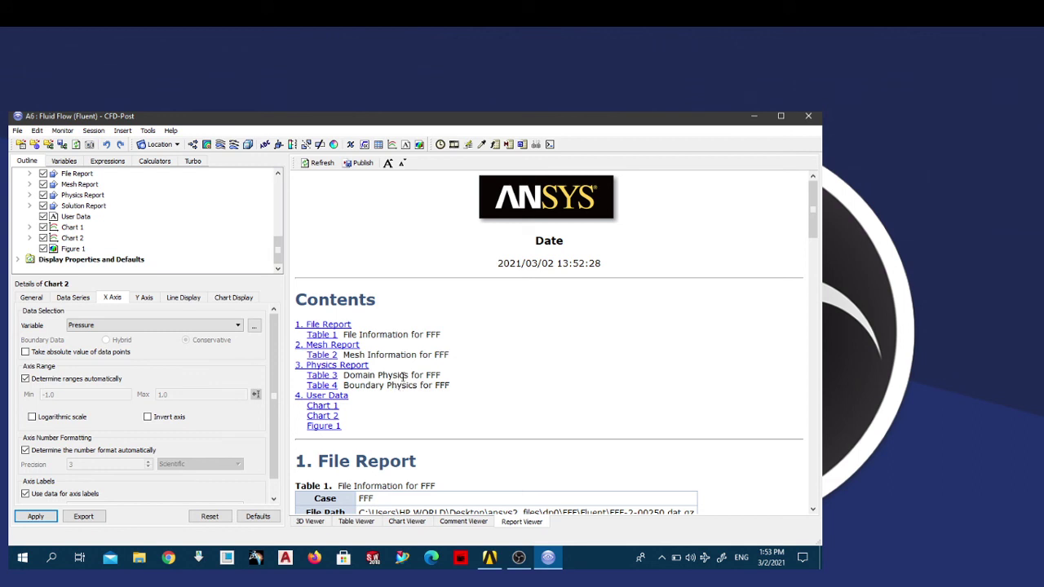
left_click(17, 130)
left_click(59, 296)
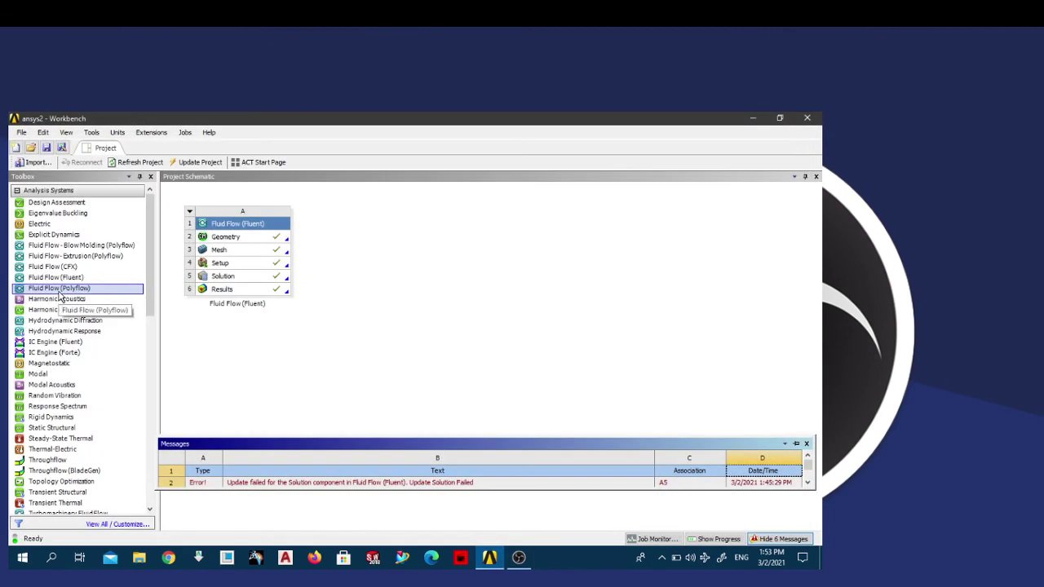
Step: Close the Messages view below the project schematic
left_click(784, 444)
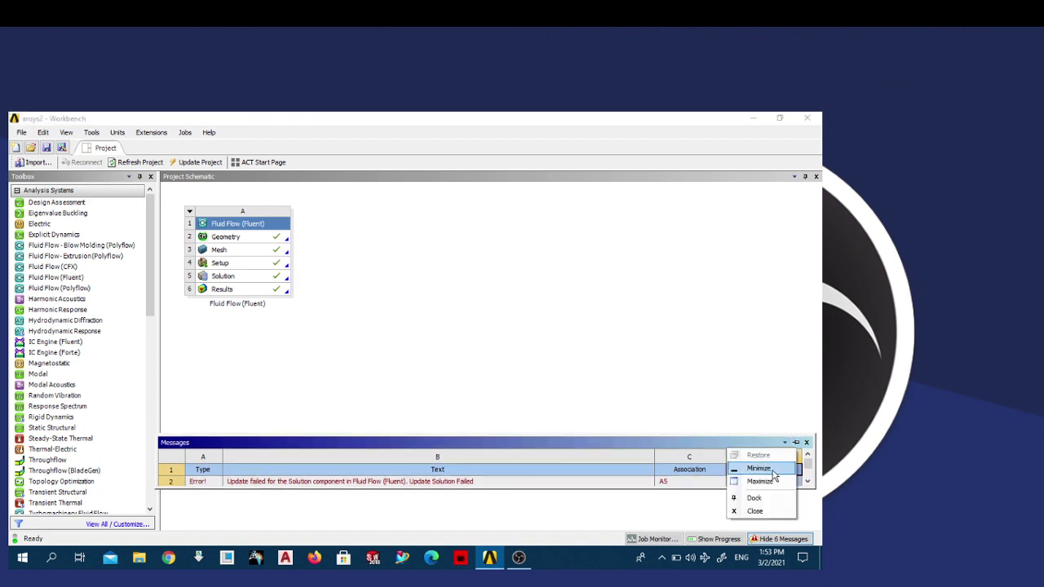
left_click(755, 511)
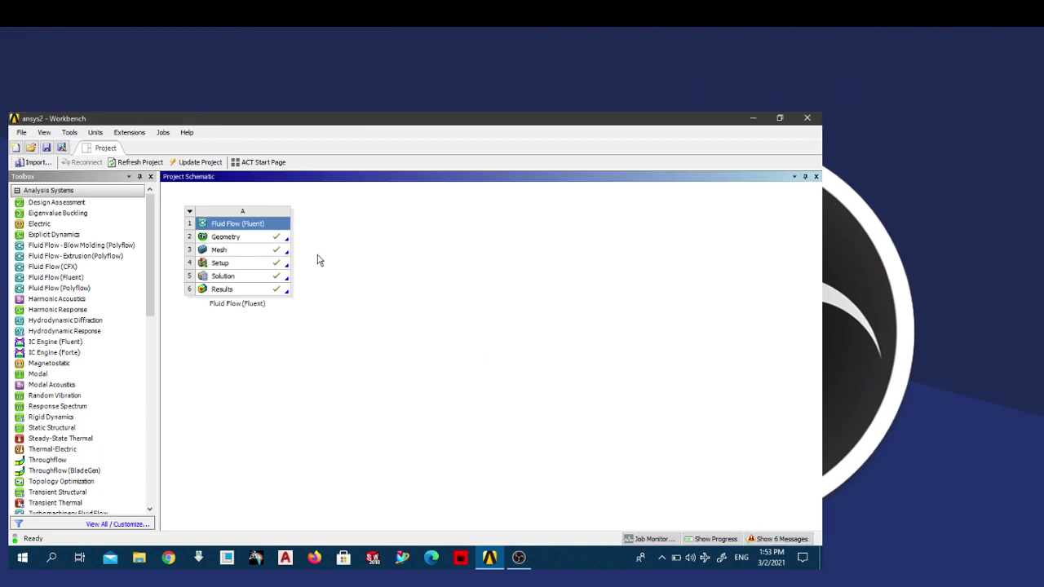
left_click(226, 280)
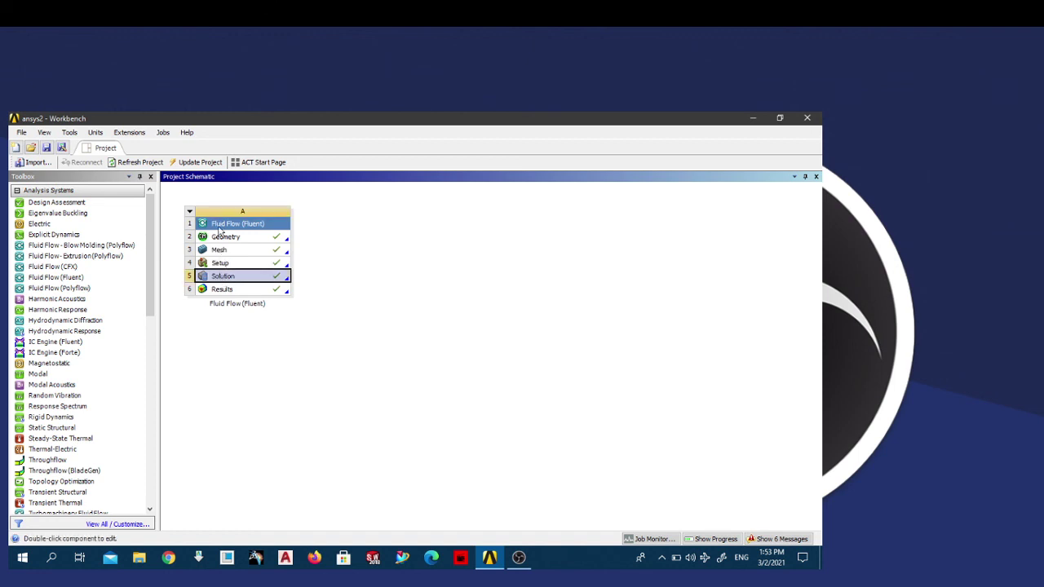
Step: Save the Workbench project under the new name file in the ansys folder within Documents
left_click(22, 132)
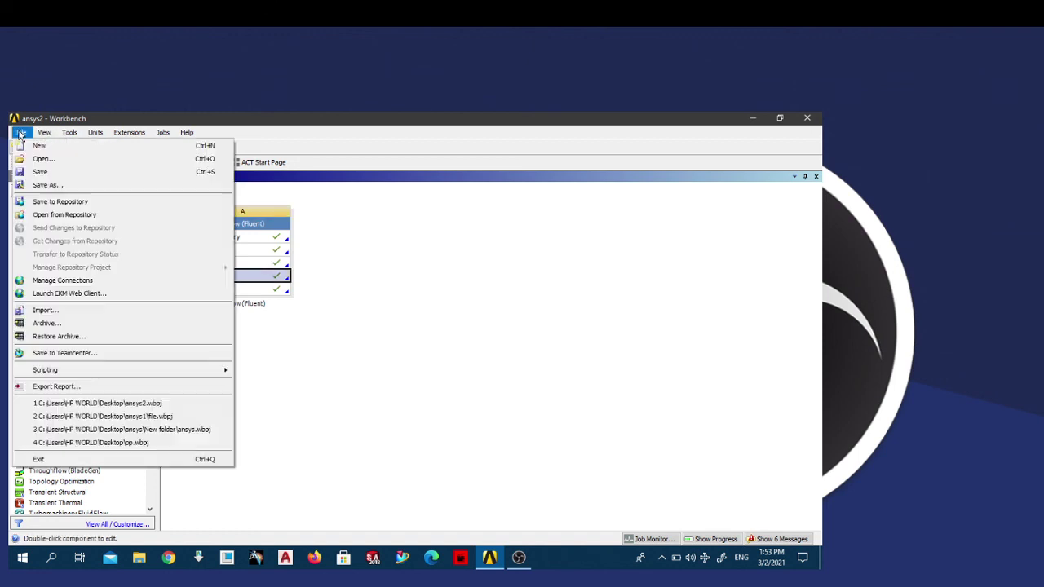
left_click(48, 186)
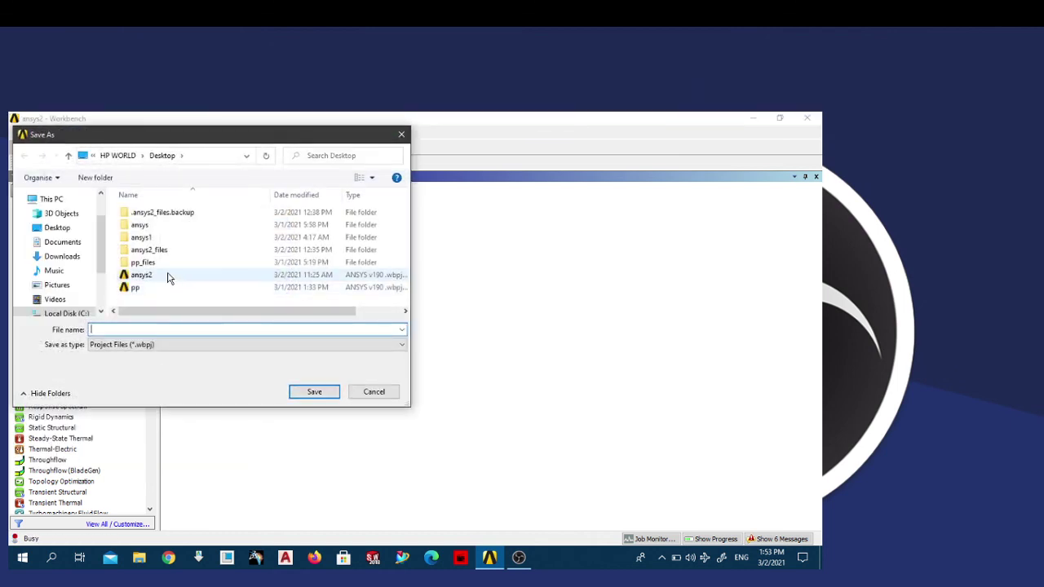
left_click(78, 247)
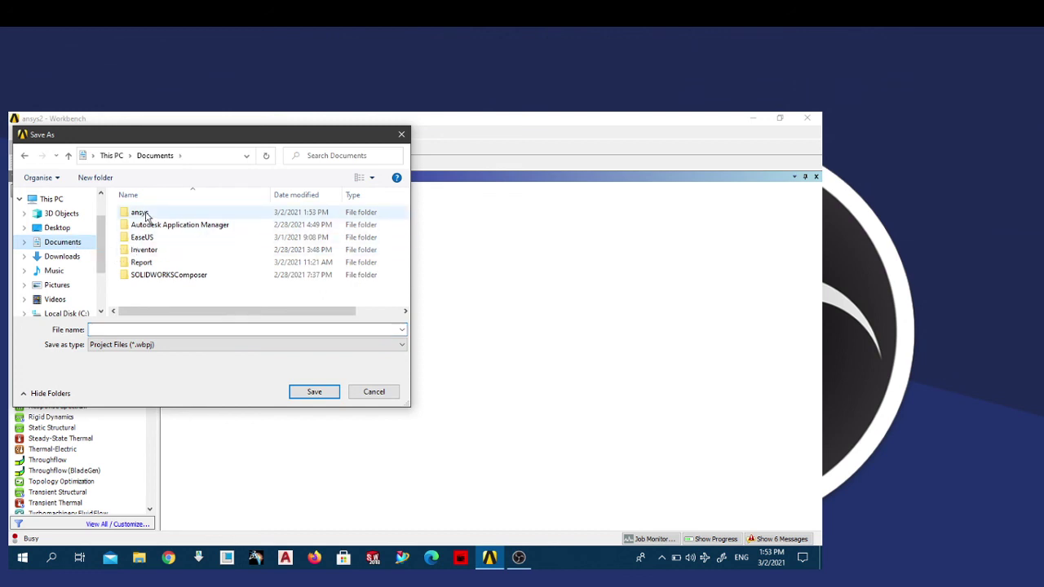
double_click(141, 213)
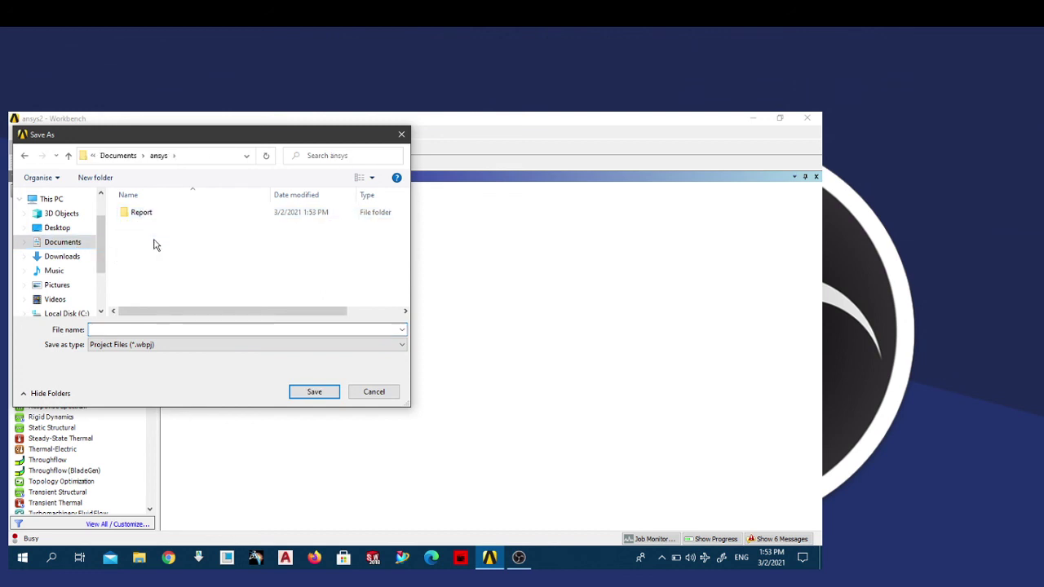
left_click(149, 330)
left_click(314, 391)
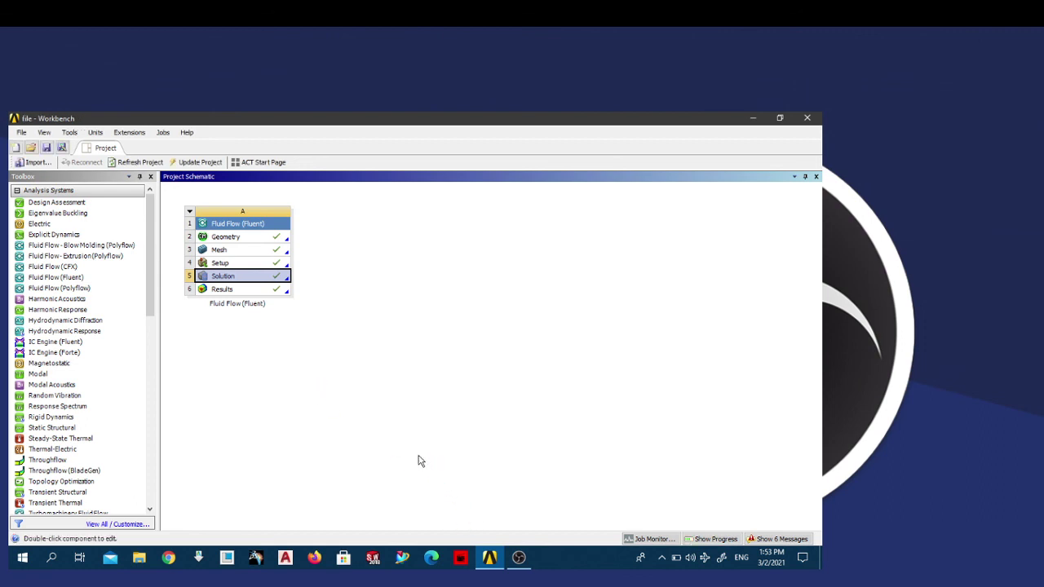
left_click(518, 561)
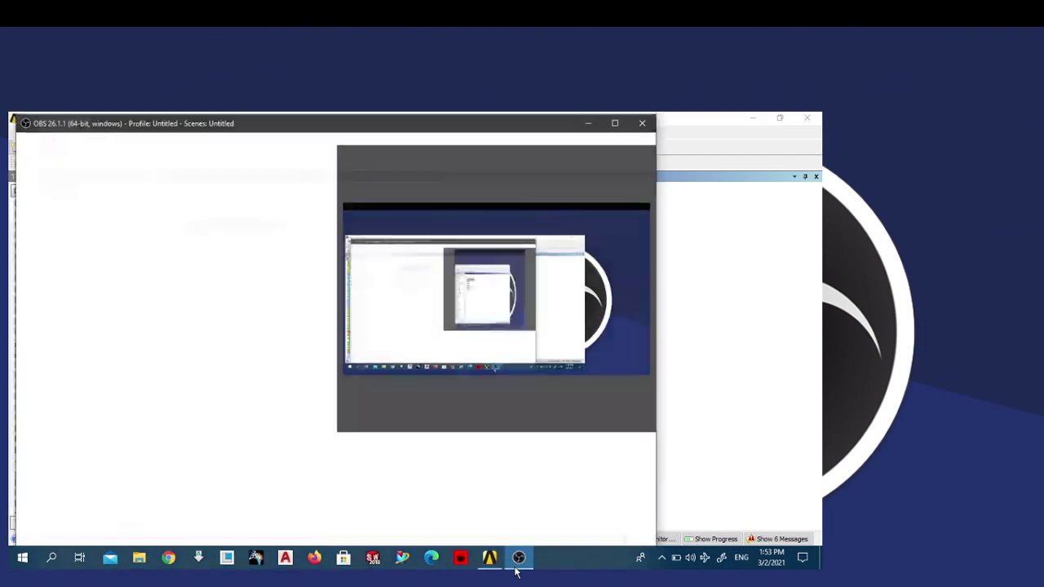